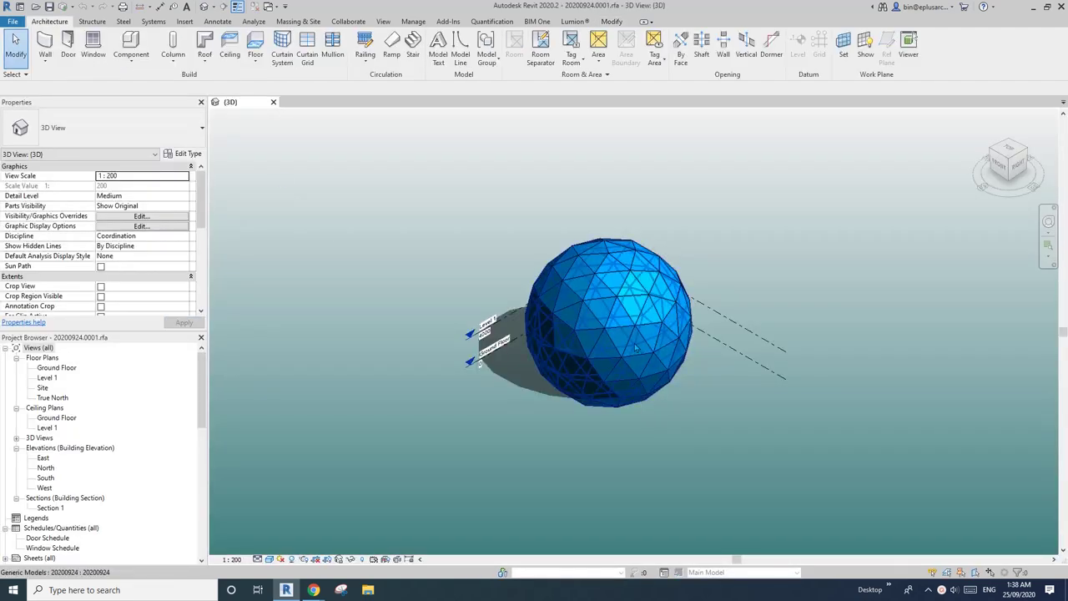
Step: Set the geodesic sphere's radius parameter R to 1000
left_click(636, 349)
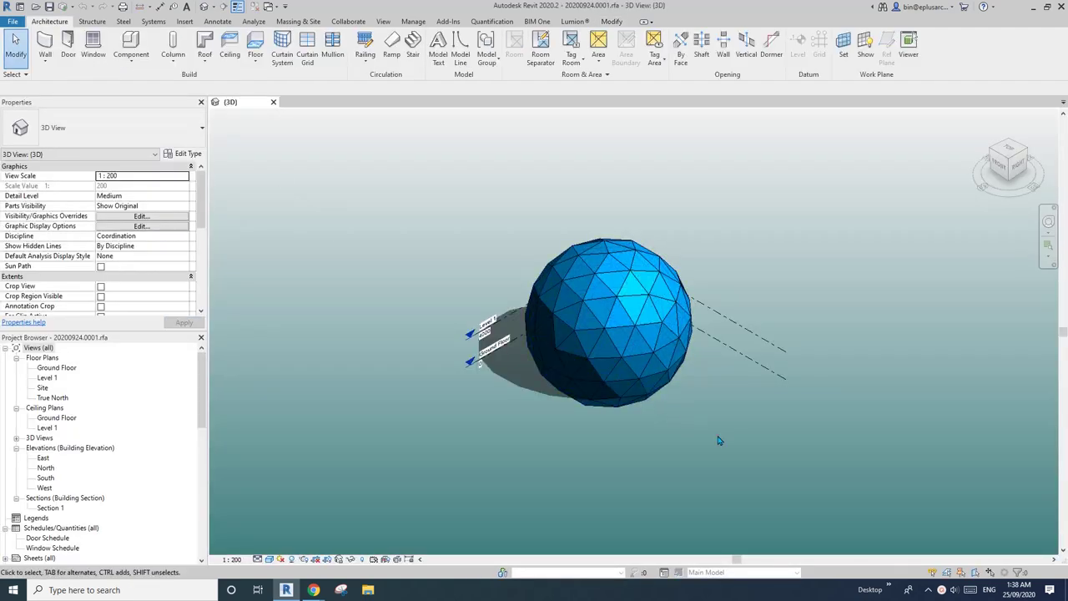
middle_click_drag(684, 420, 666, 434, "shift")
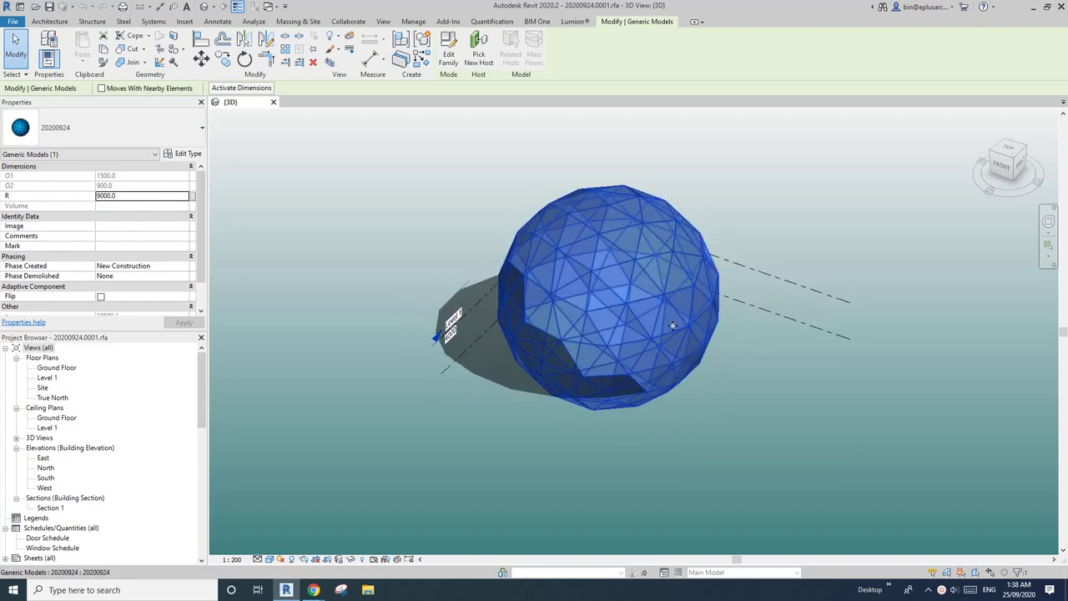
middle_click_drag(672, 326, 664, 330, "shift")
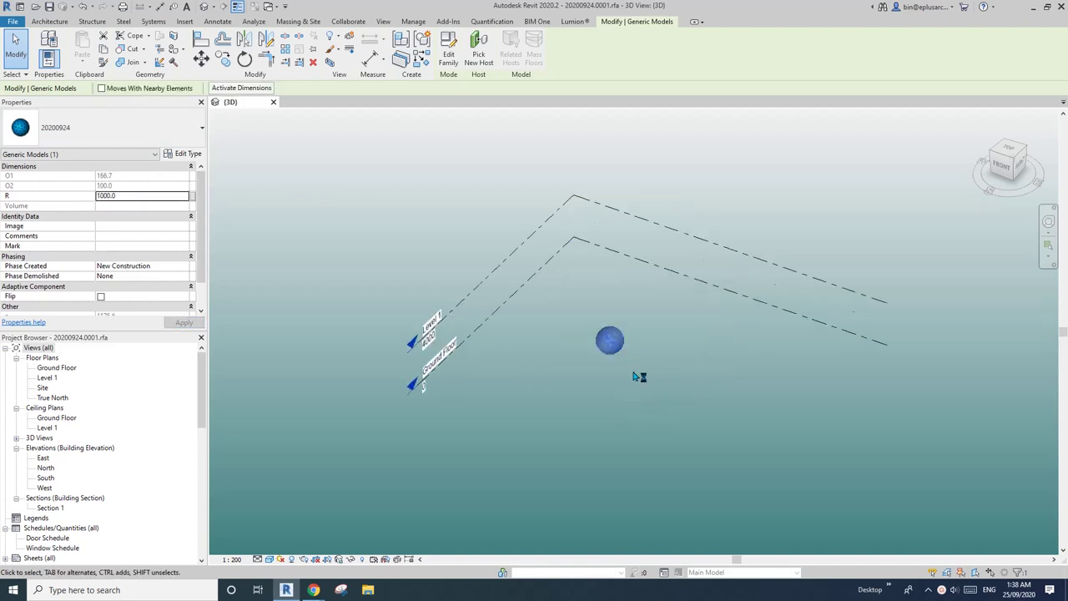
middle_click_drag(590, 324, 613, 325, "shift")
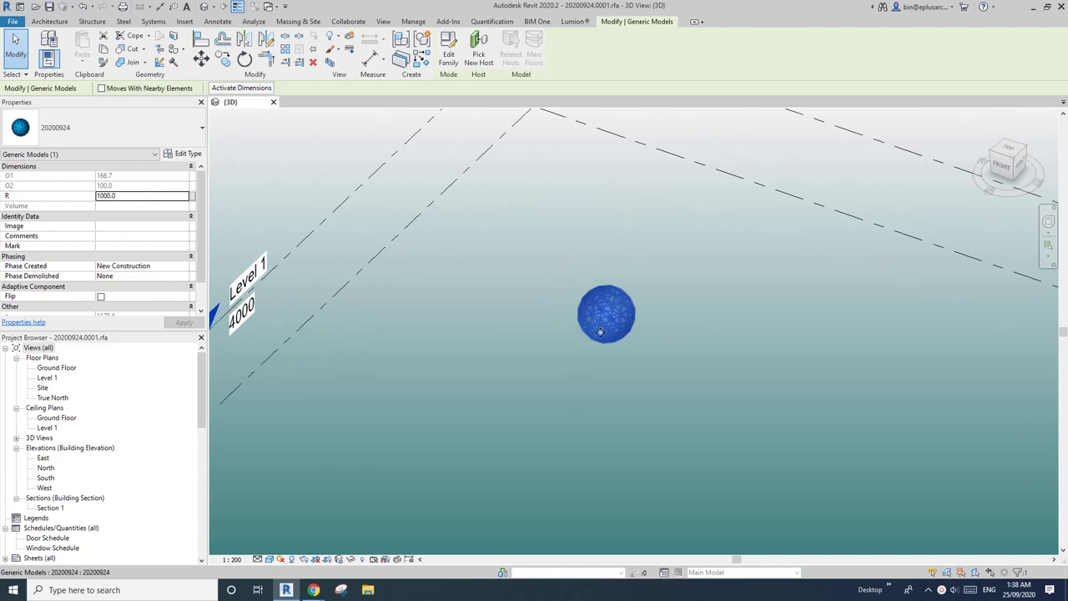
Step: Switch to Google Chrome and browse the geodesic image results for dome and sphere references
mouse_move(313, 590)
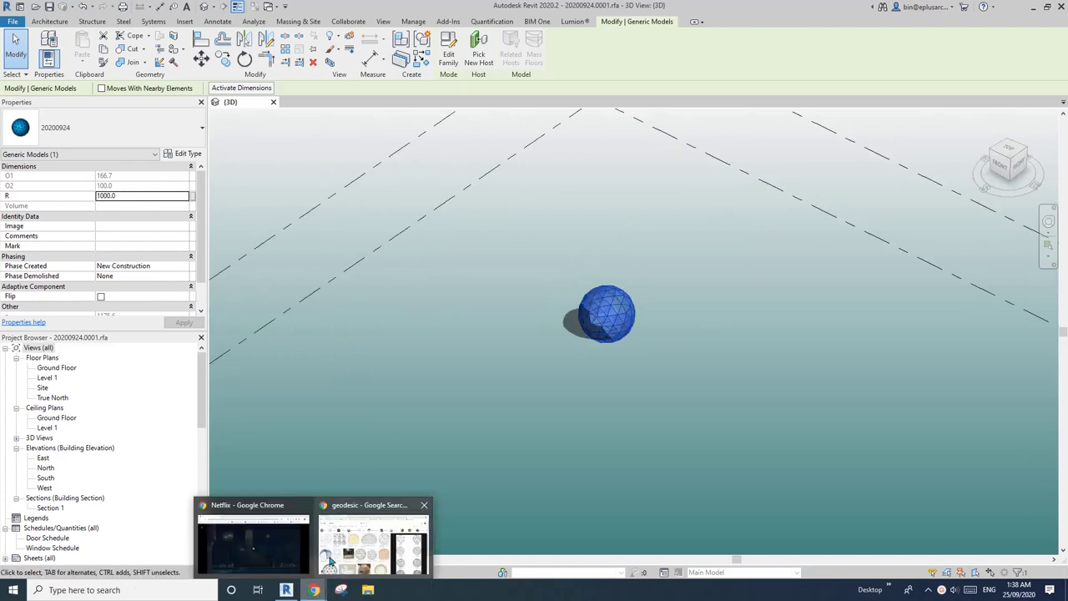
left_click(339, 547)
scroll(303, 445, "down", 4)
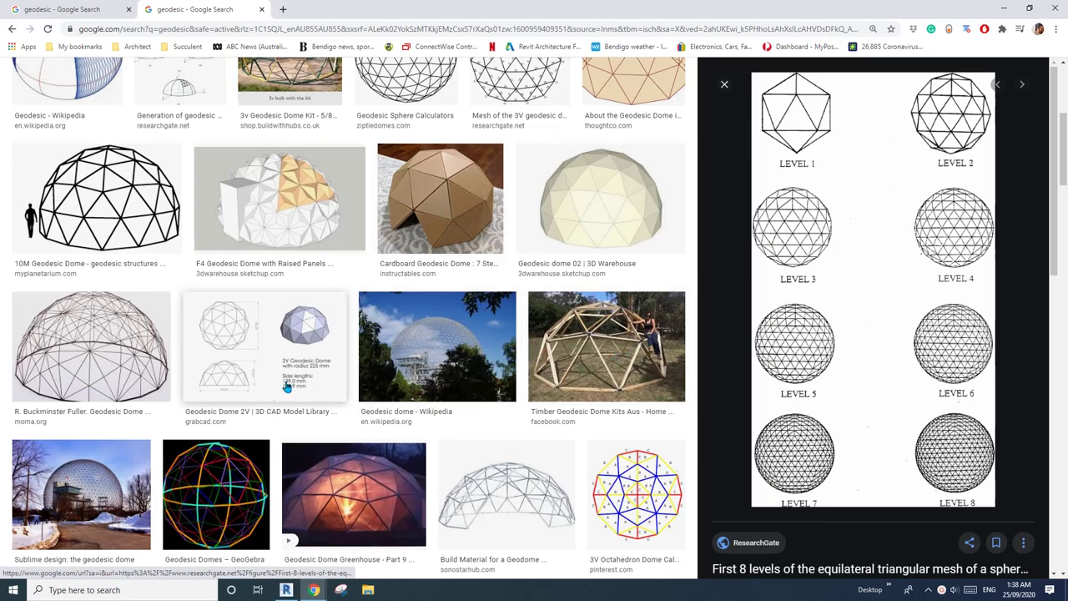
scroll(217, 359, "down", 1)
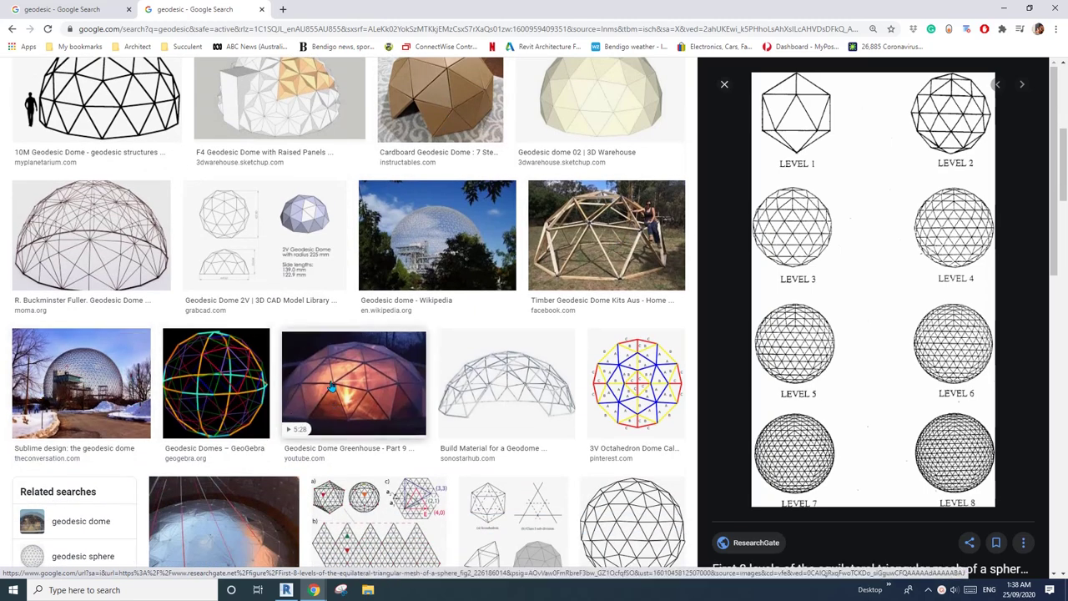
scroll(238, 396, "down", 3)
scroll(200, 359, "down", 1)
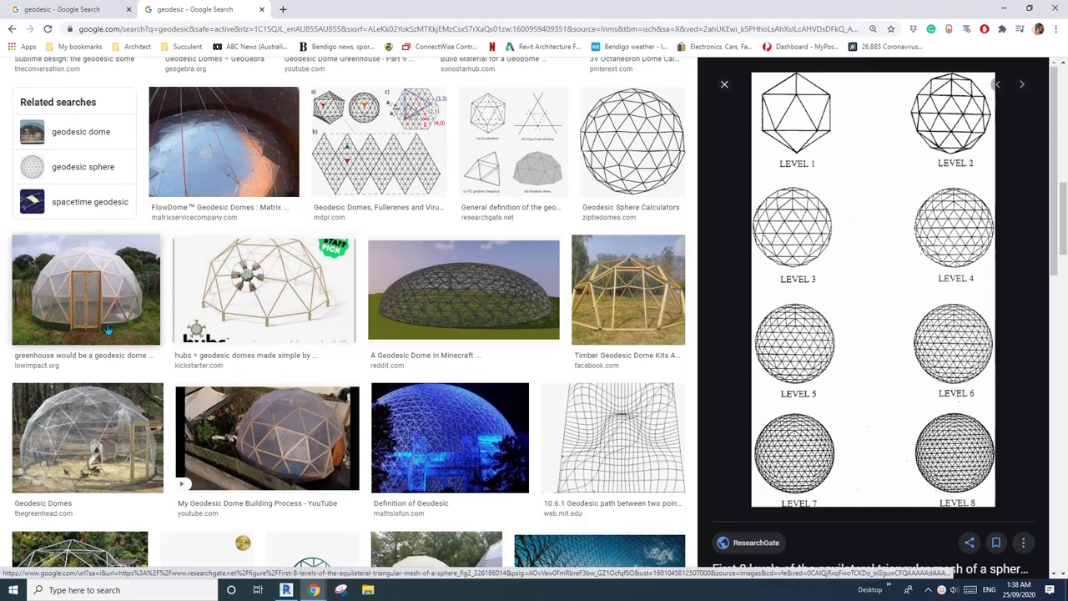
scroll(166, 331, "down", 1)
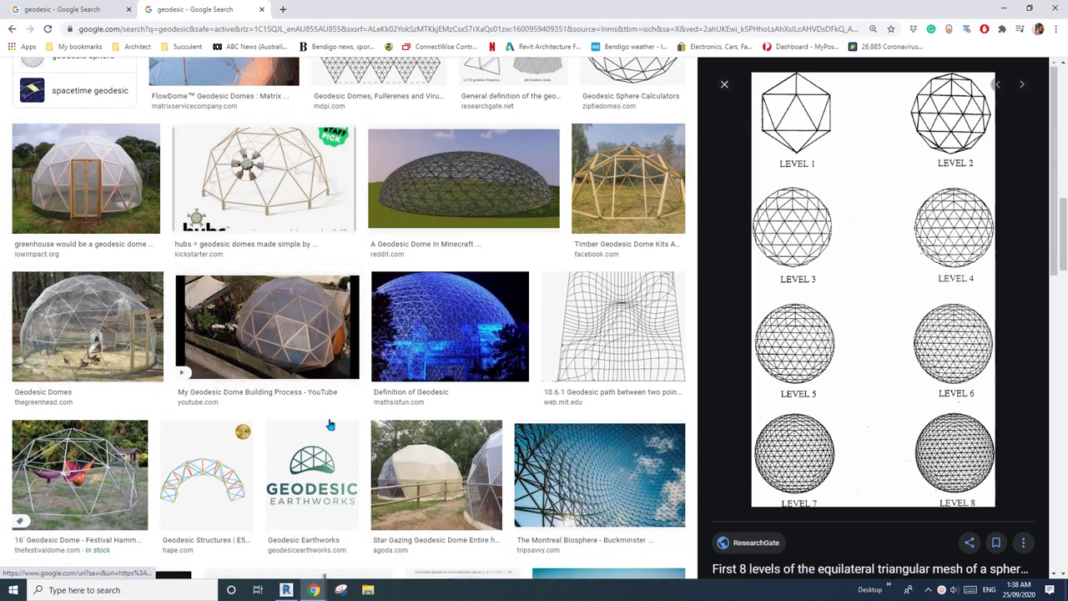
scroll(313, 409, "up", 2)
scroll(313, 409, "up", 4)
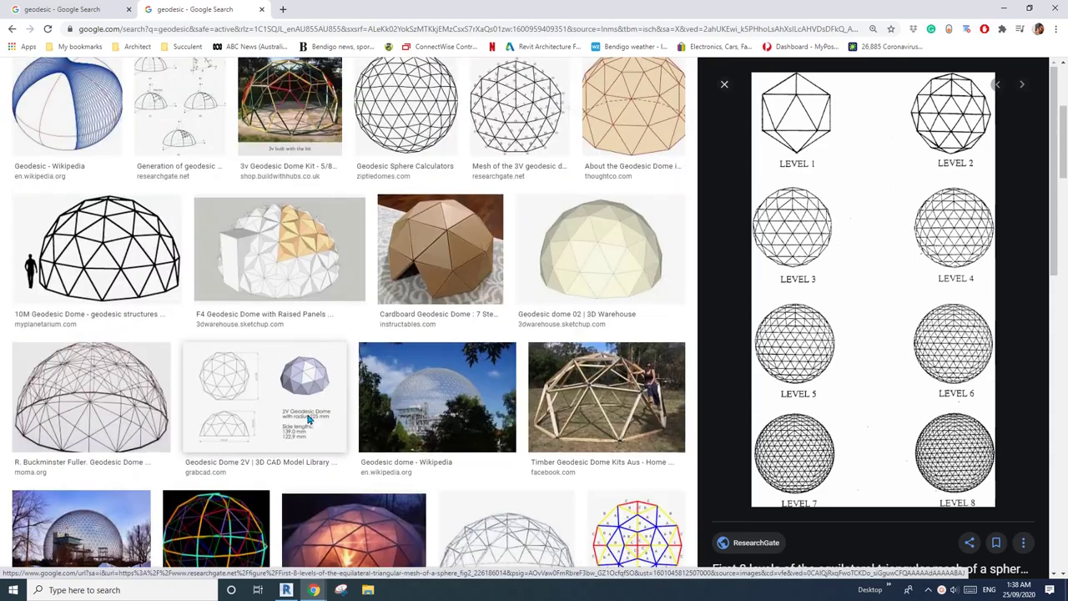
Step: Switch back to Revit and examine the triangular facets of the geodesic sphere in the 3D view
left_click(287, 590)
scroll(616, 329, "up", 6)
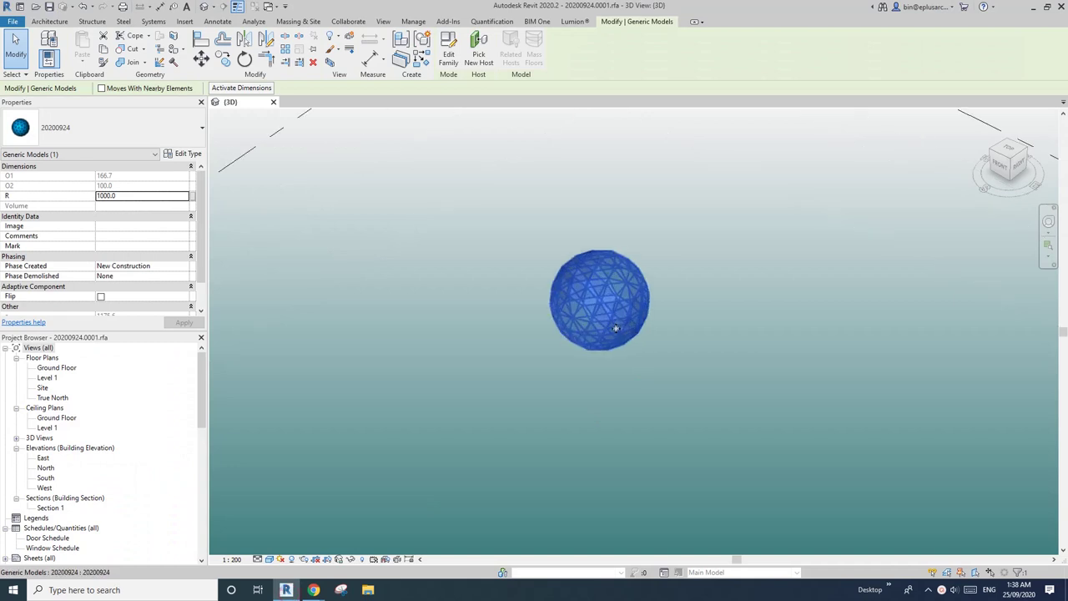
left_click(742, 298)
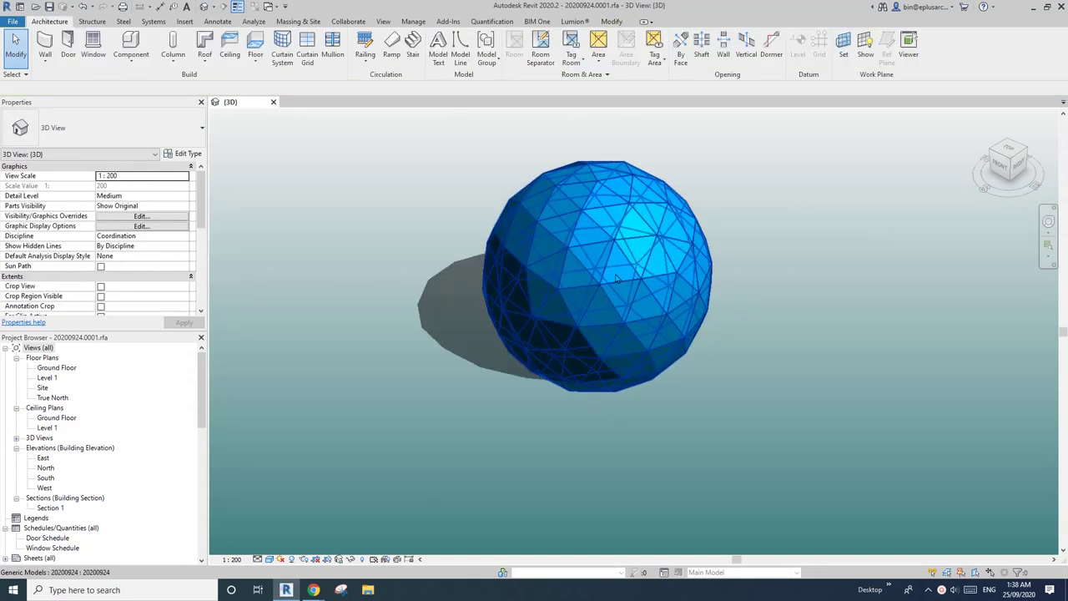
left_click(808, 288)
middle_click_drag(653, 313, 595, 307, "shift")
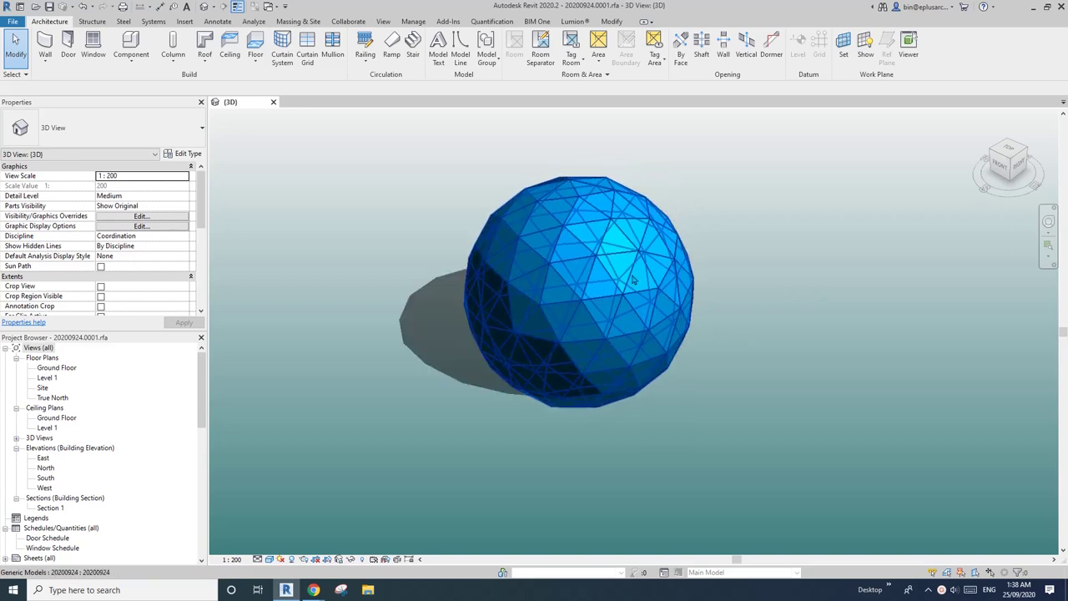
scroll(839, 359, "down", 1)
middle_click_drag(839, 359, 753, 362)
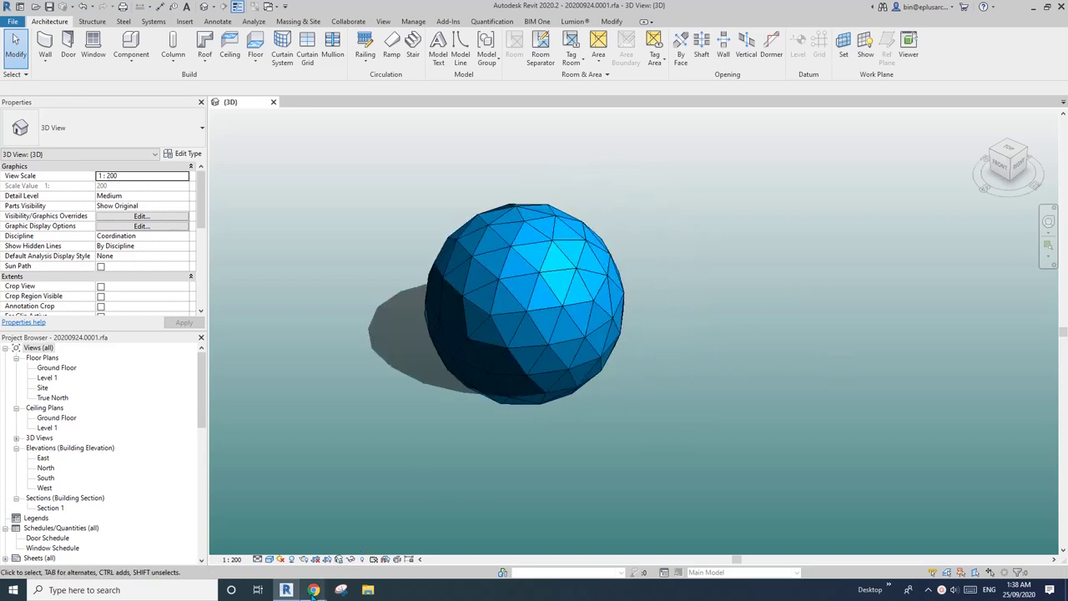
Step: Close the 20200924.0001.rfa project without saving its changes
right_click(363, 508)
left_click(309, 177)
left_click(273, 101)
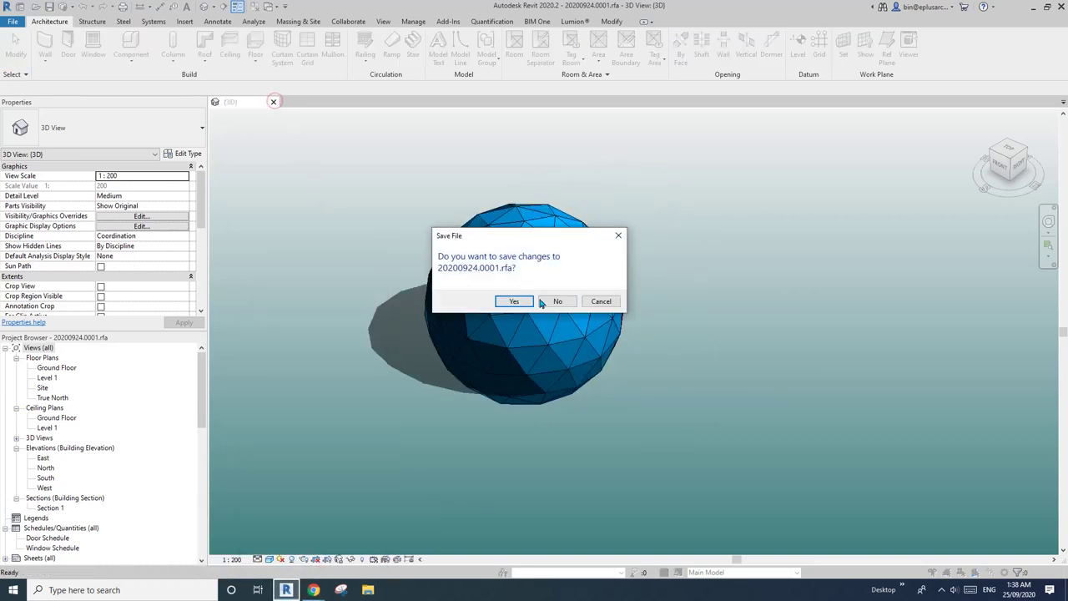
left_click(552, 301)
Step: Create a new family from the Metric Generic Model Adaptive template
left_click(84, 201)
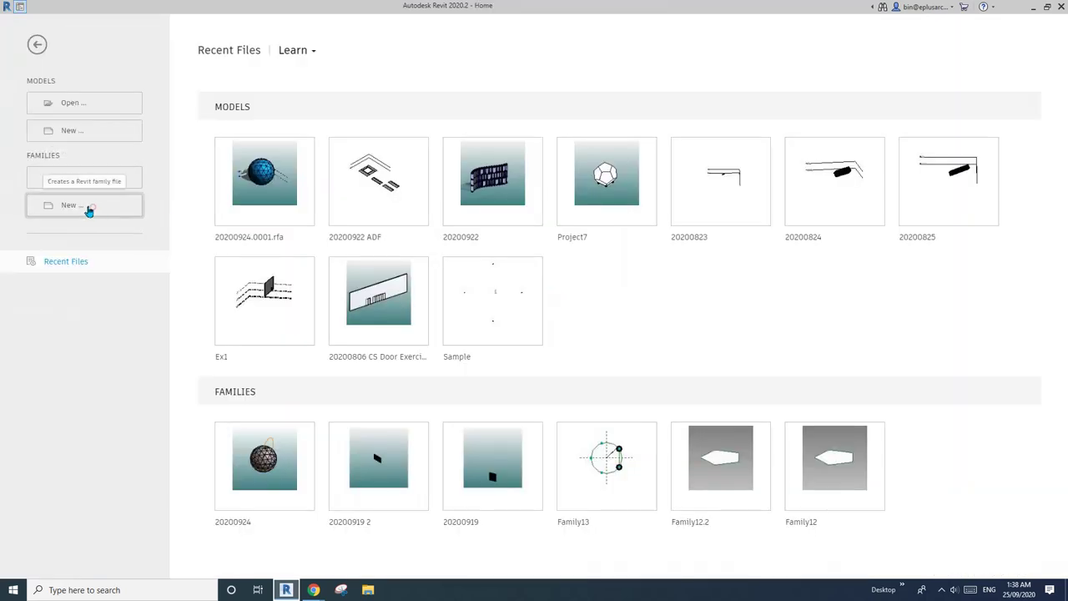
left_click(518, 224)
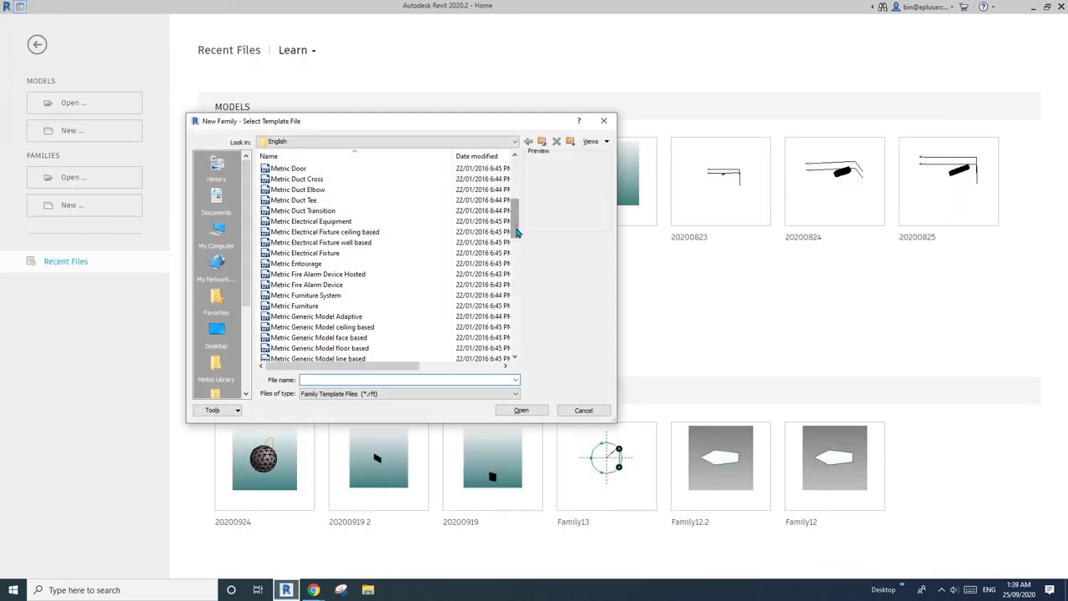
left_click(325, 318)
left_click(521, 409)
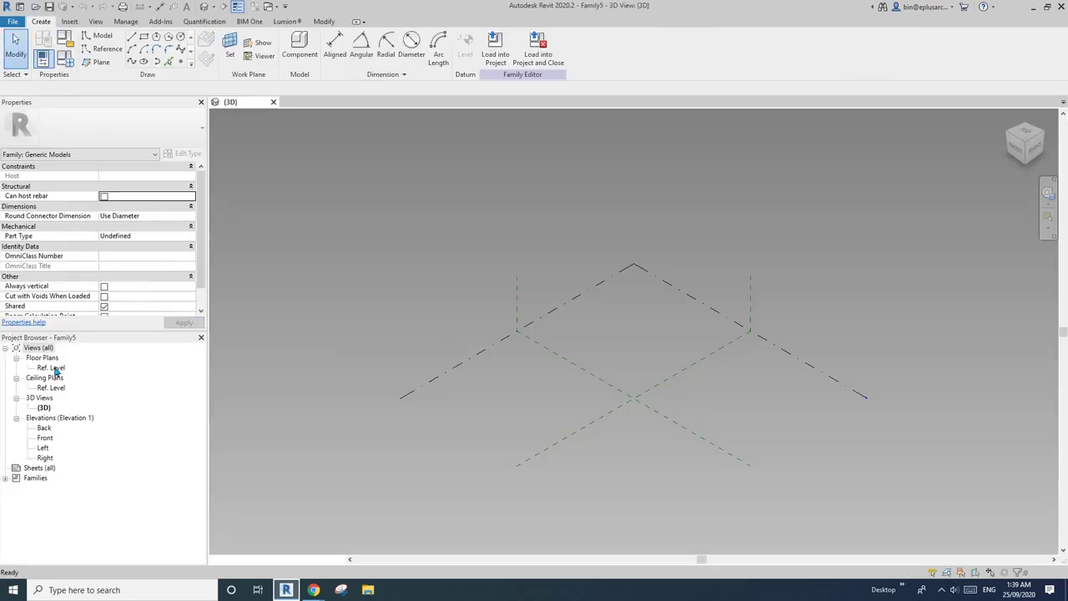
Step: In the Ref. Level floor plan, draw a reference-line circle of about 9600 mm radius centred on the reference plane intersection
double_click(52, 368)
left_click(98, 50)
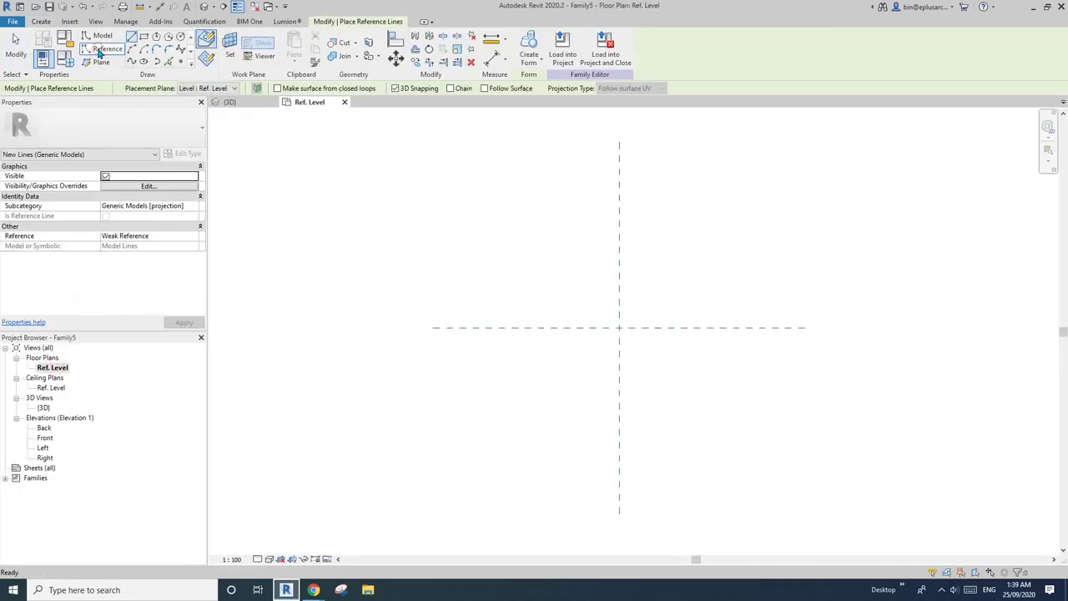
left_click(180, 37)
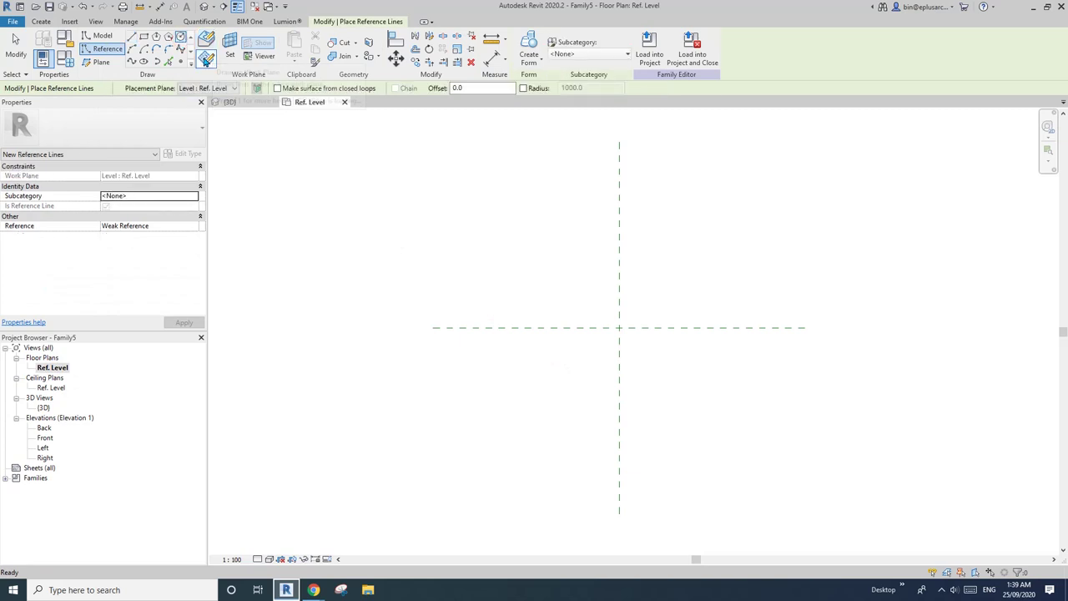
left_click(619, 327)
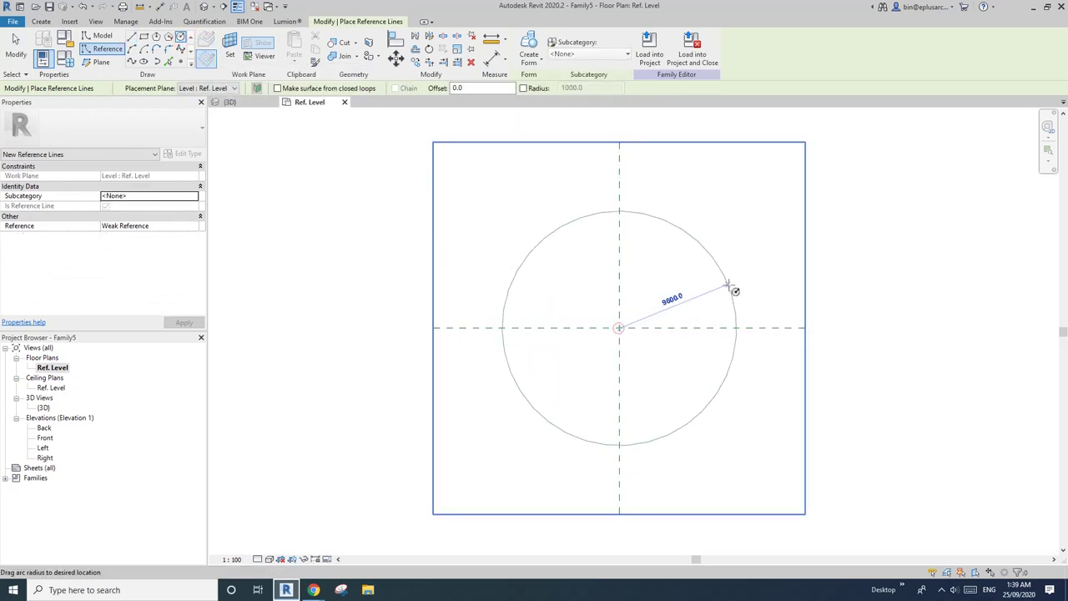
left_click(728, 285)
Step: Label the circle's radius dimension with a new type family parameter named r1
left_click(678, 291)
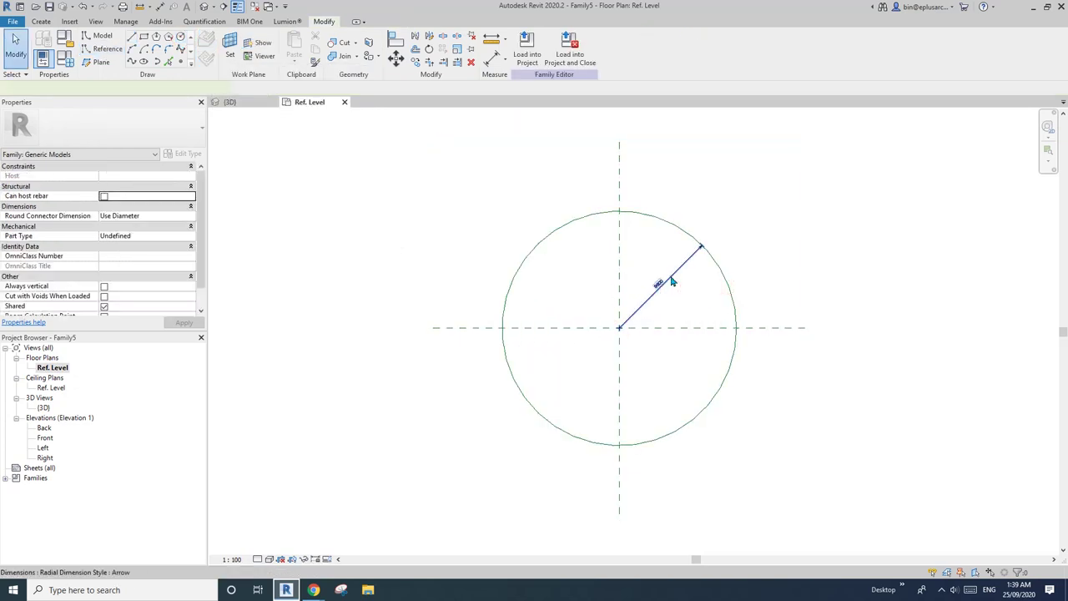
left_click(632, 48)
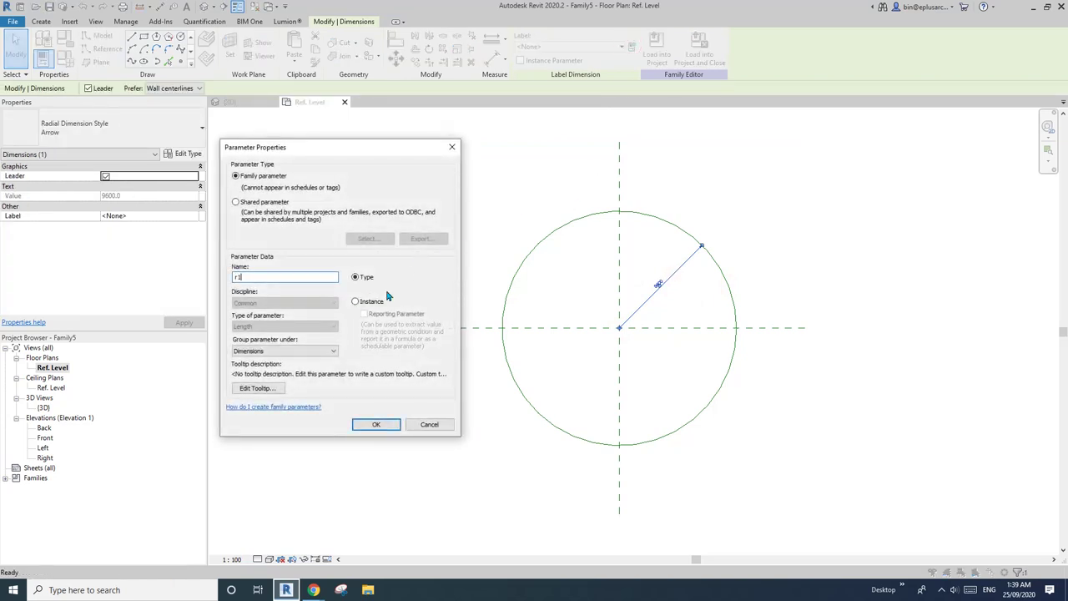
left_click(384, 428)
left_click(473, 442)
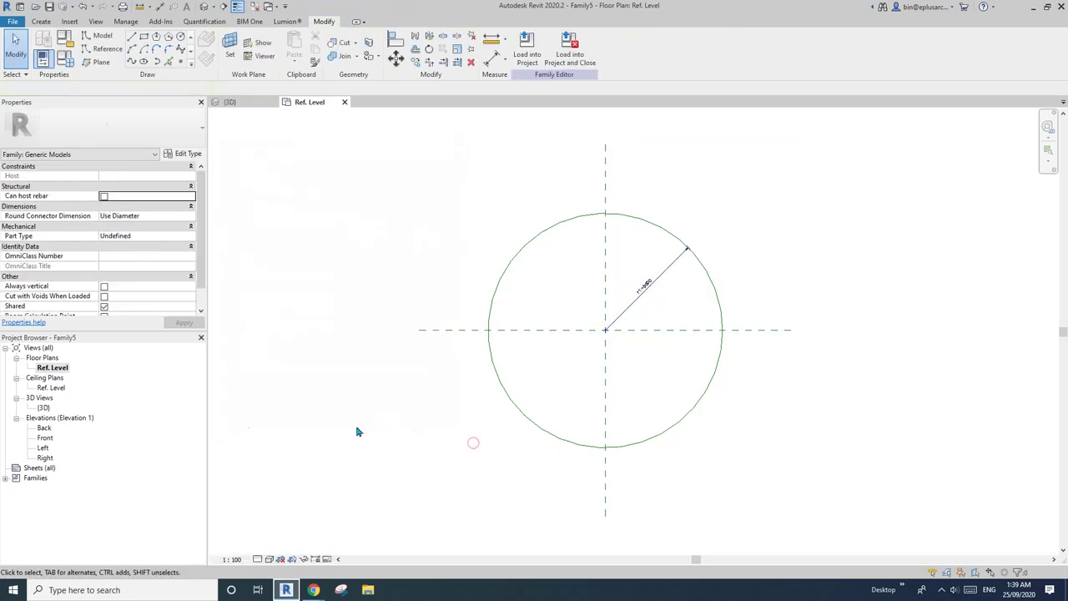
Step: In the Front elevation, draw a horizontal reference plane about 6720 mm above Ref. Level
double_click(48, 438)
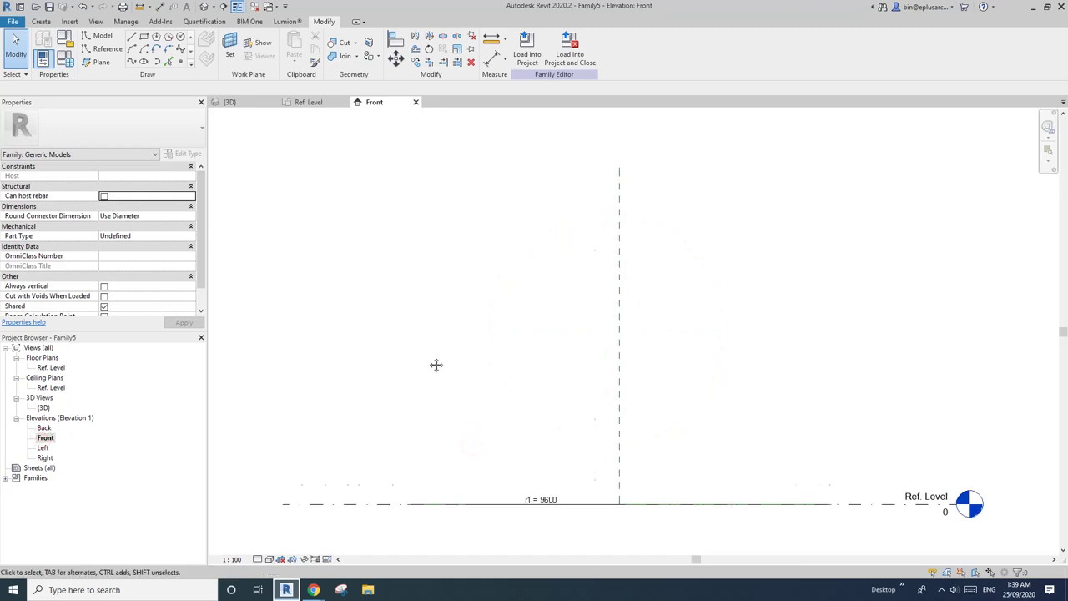
key("r")
key("p")
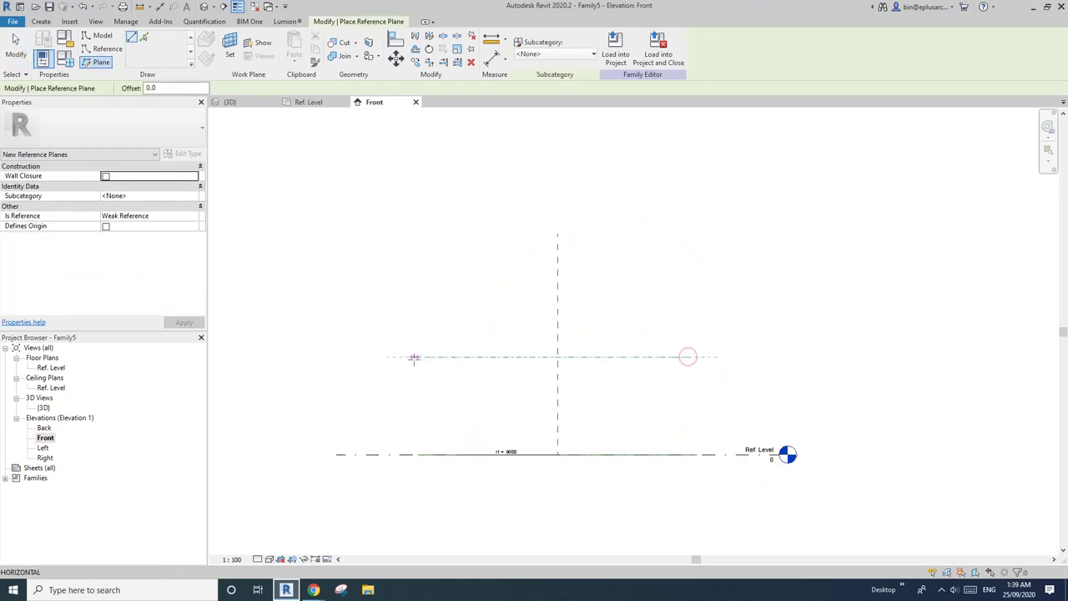
left_click(414, 357)
Step: Dimension the height between Ref. Level and the new reference plane and label it with a new type parameter h
key("d")
key("i")
left_click(413, 357)
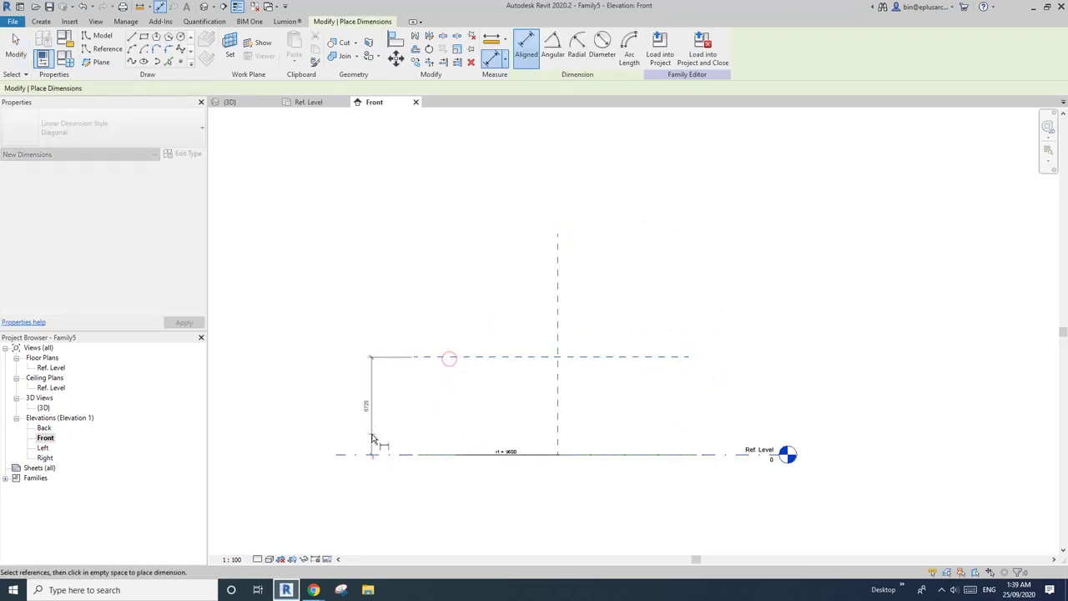
left_click(366, 426)
key("Escape")
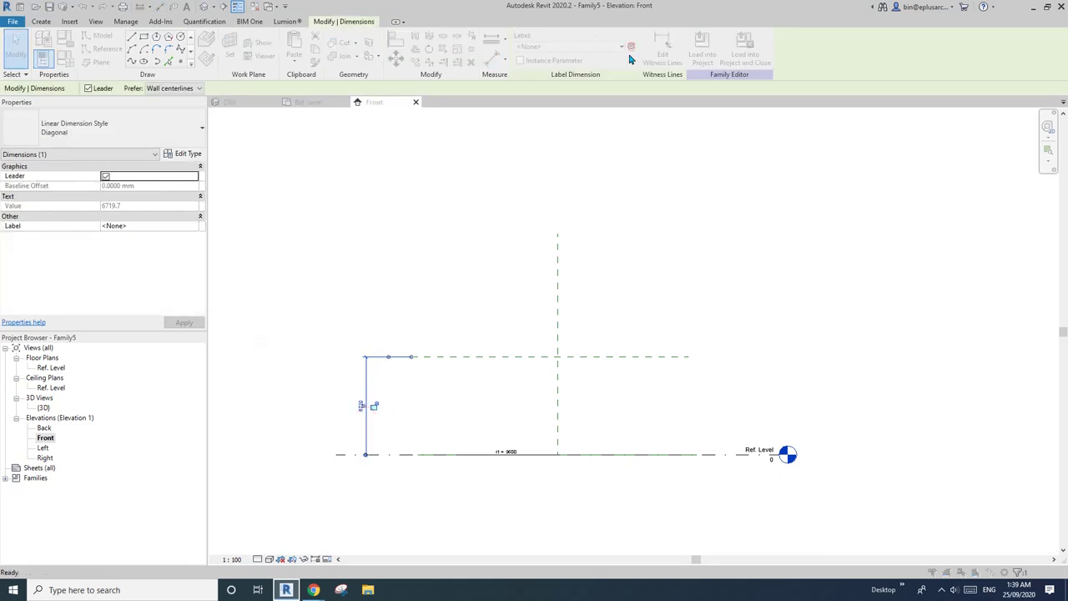
left_click(631, 55)
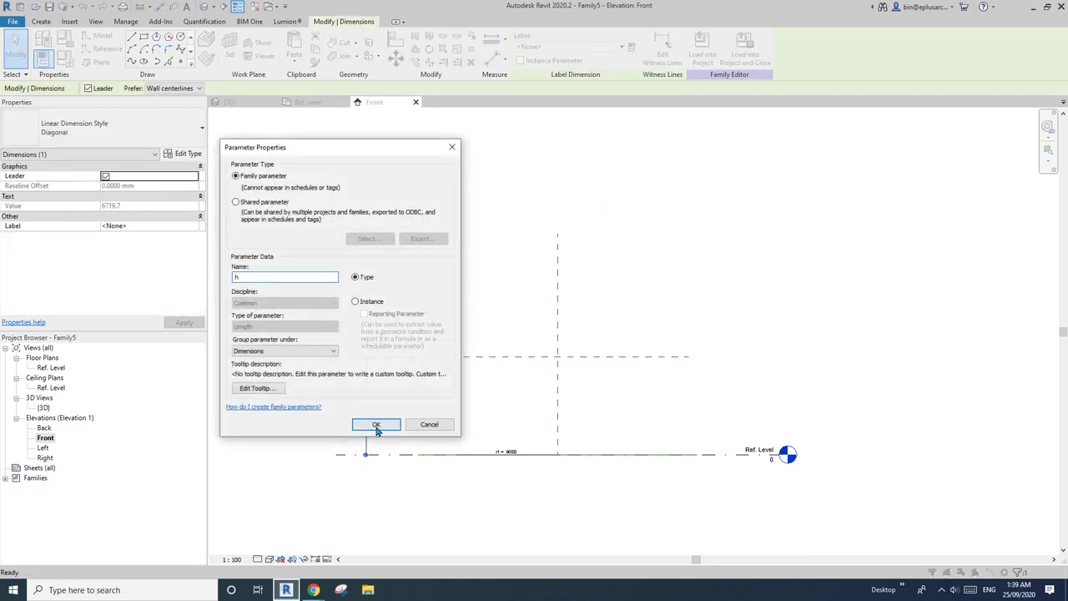
left_click(377, 425)
left_click(511, 295)
Step: Name the horizontal reference plane h
left_click(496, 361)
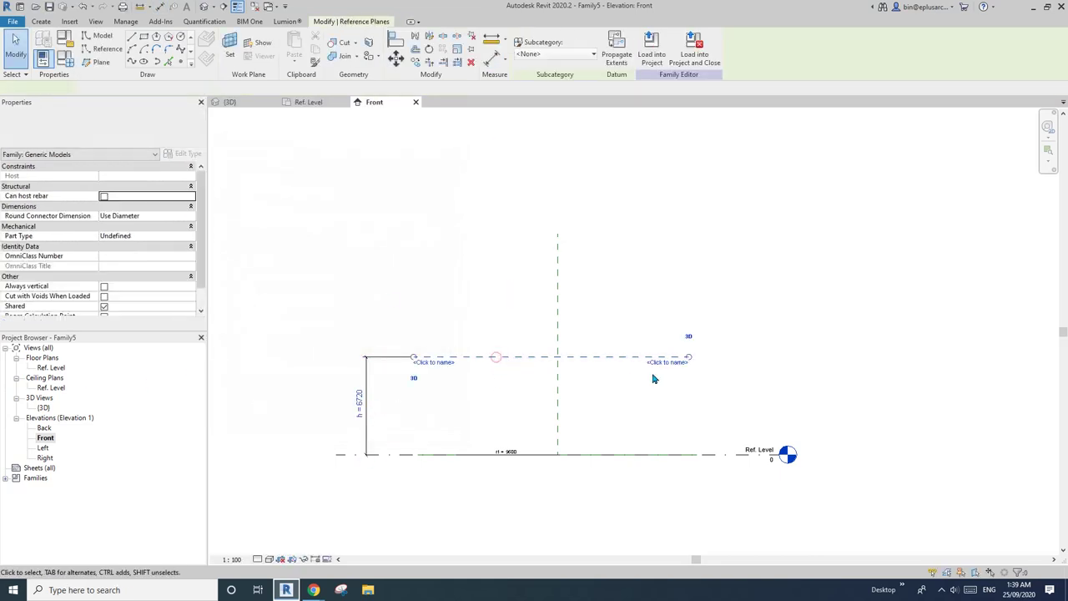
left_click(673, 363)
type("h")
key("Return")
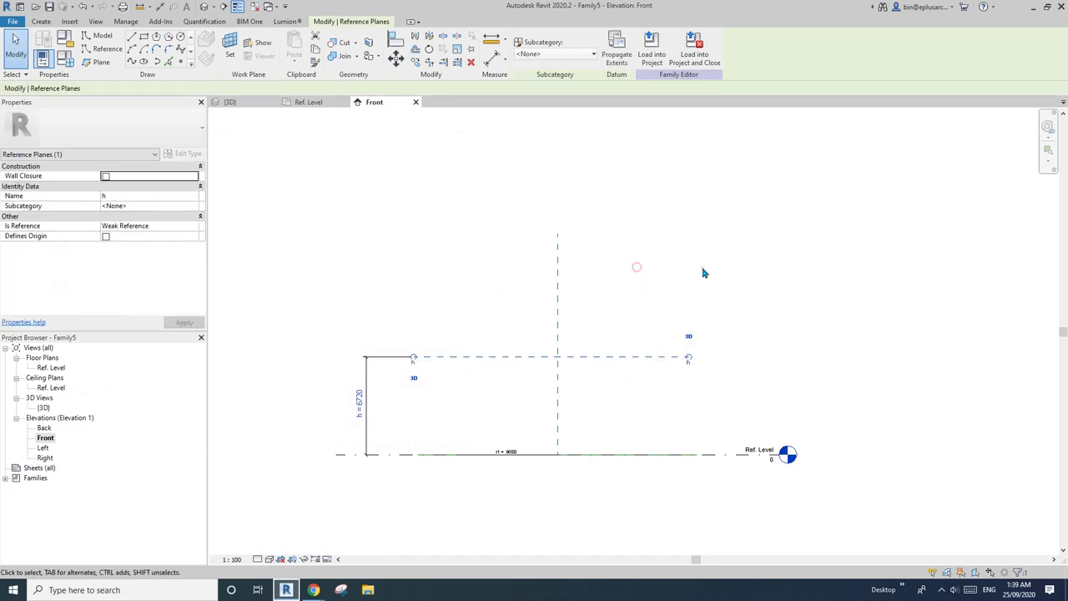
left_click(703, 268)
Step: In the Ref. Level plan, draw a reference circle of about 13600 mm radius on work plane h, centred on the reference planes' intersection
double_click(51, 367)
middle_click_drag(457, 268, 352, 247)
scroll(338, 252, "up", 1)
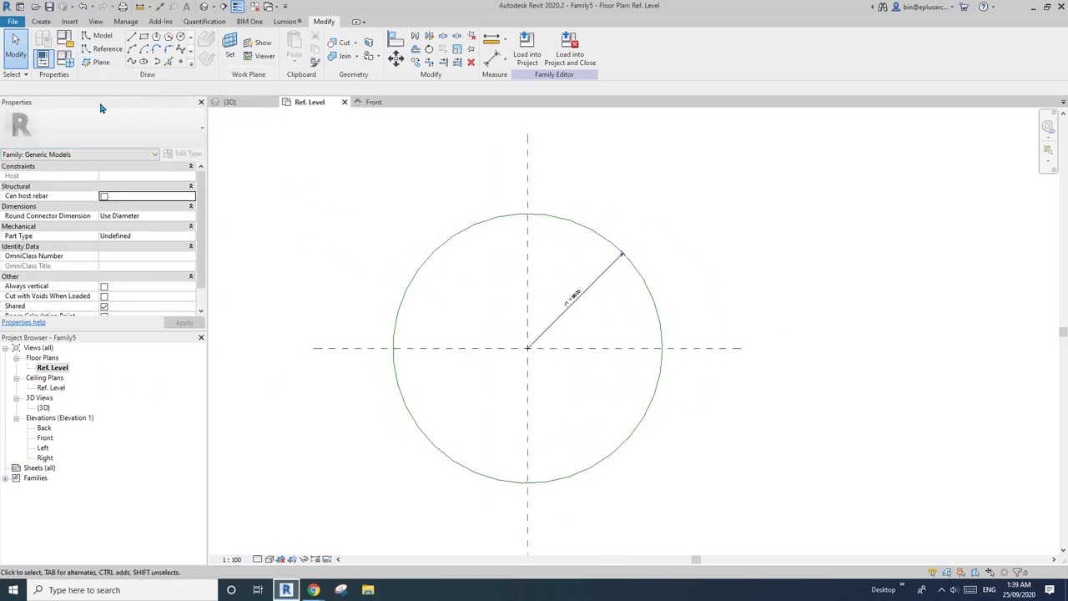
left_click(104, 52)
left_click(181, 38)
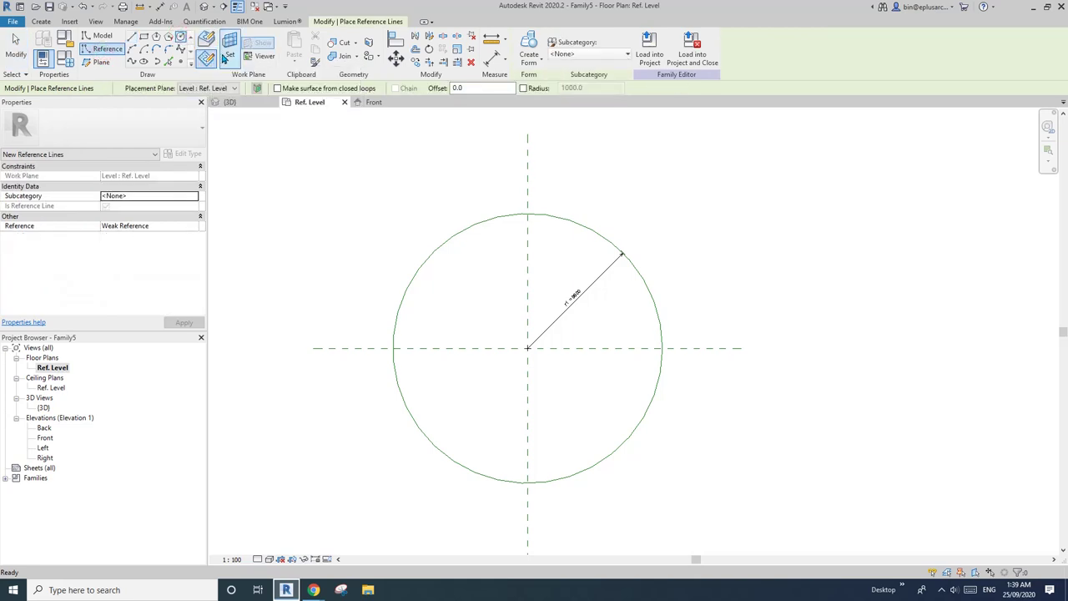
left_click(230, 48)
left_click(418, 245)
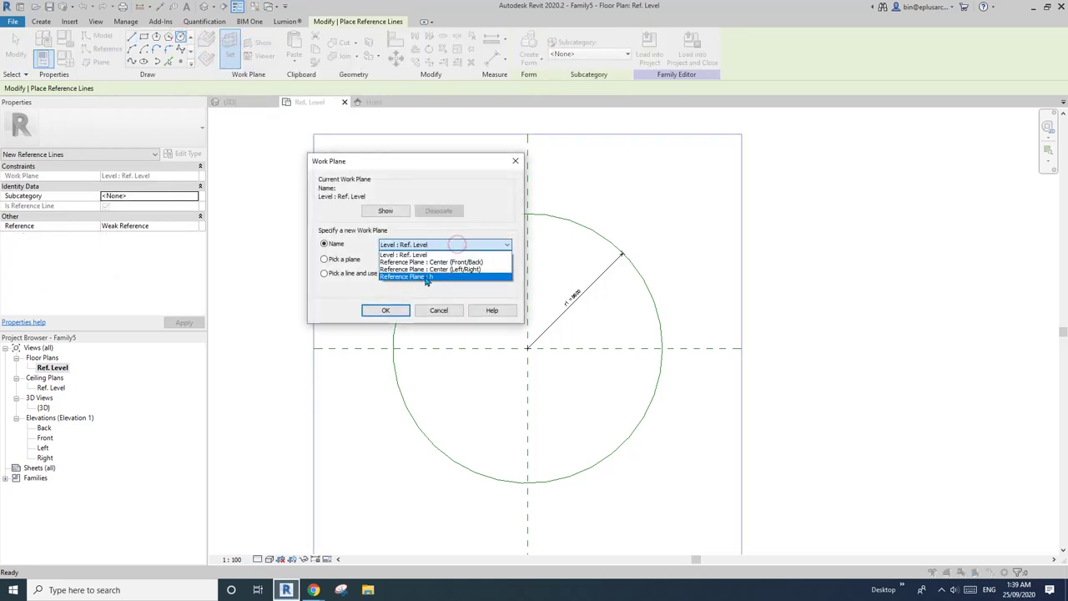
left_click(426, 276)
left_click(386, 310)
left_click(529, 348)
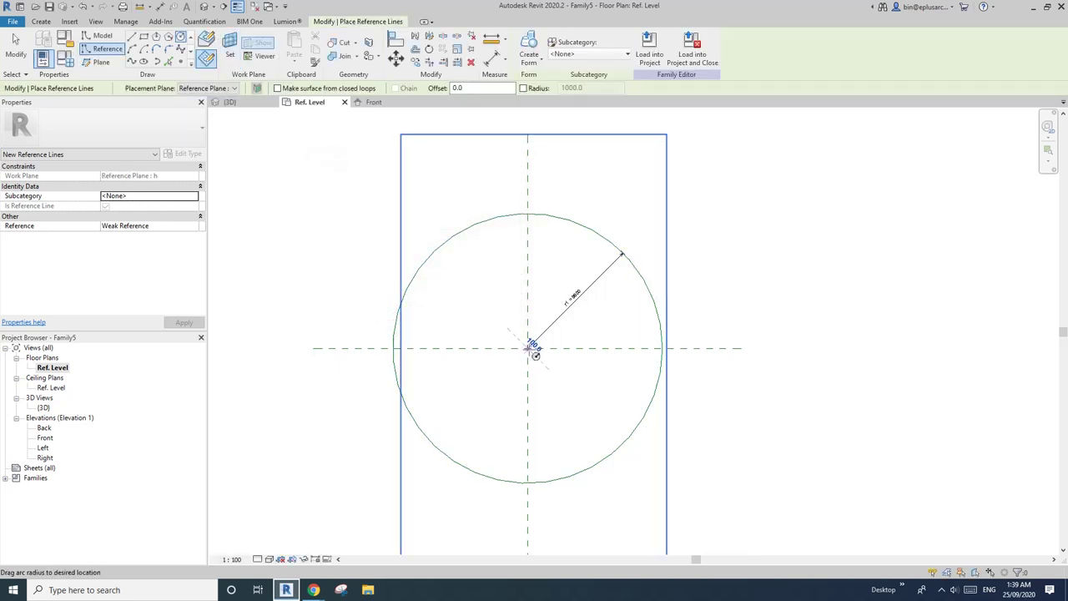
left_click(714, 303)
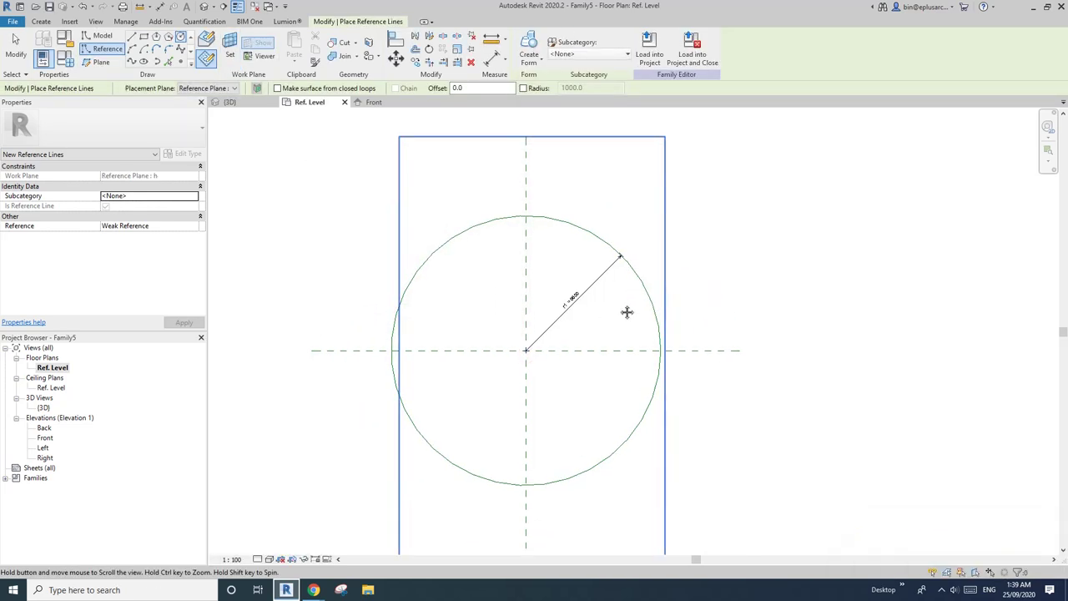
middle_click_drag(704, 309, 511, 284)
Step: In the 3D view, make the upper circle's radius dimension permanent and label it with the r1 parameter
left_click(204, 8)
scroll(662, 330, "down", 1)
scroll(572, 339, "up", 1)
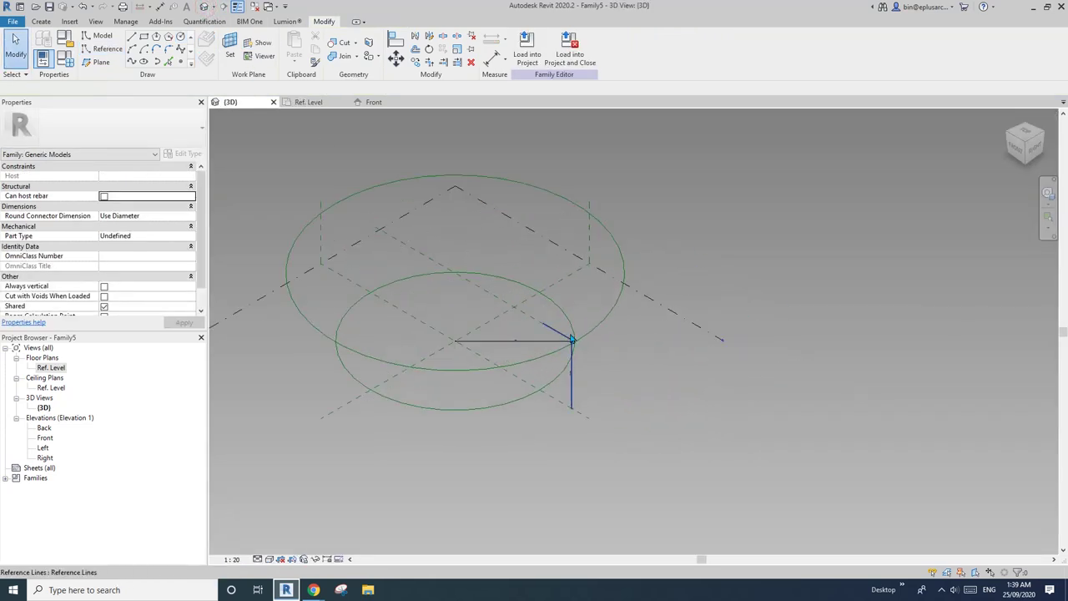
middle_click_drag(572, 340, 573, 314, "shift")
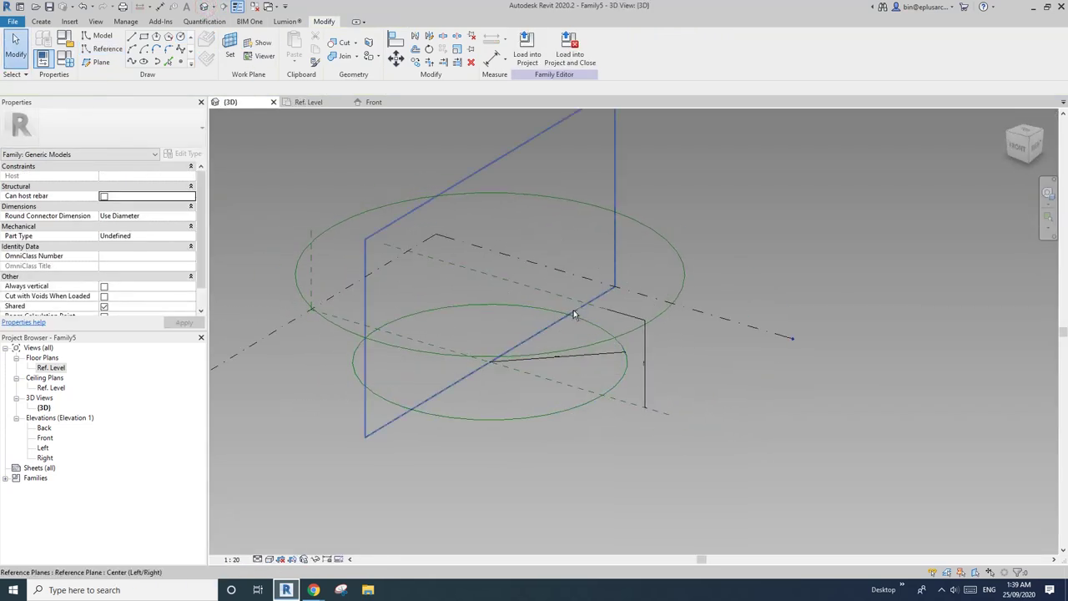
left_click(684, 276)
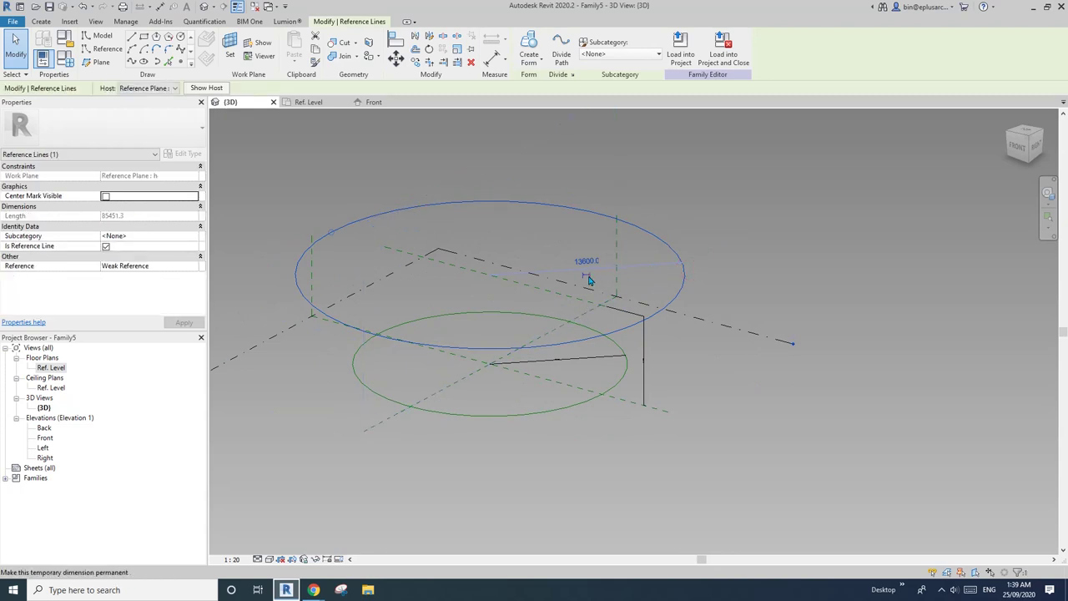
left_click(601, 276)
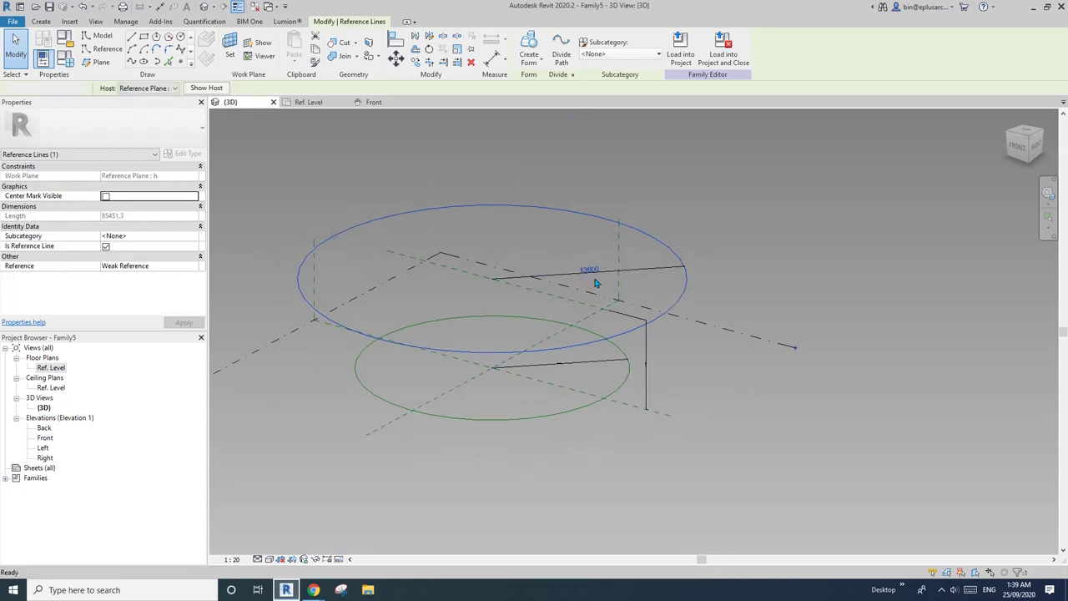
left_click(596, 45)
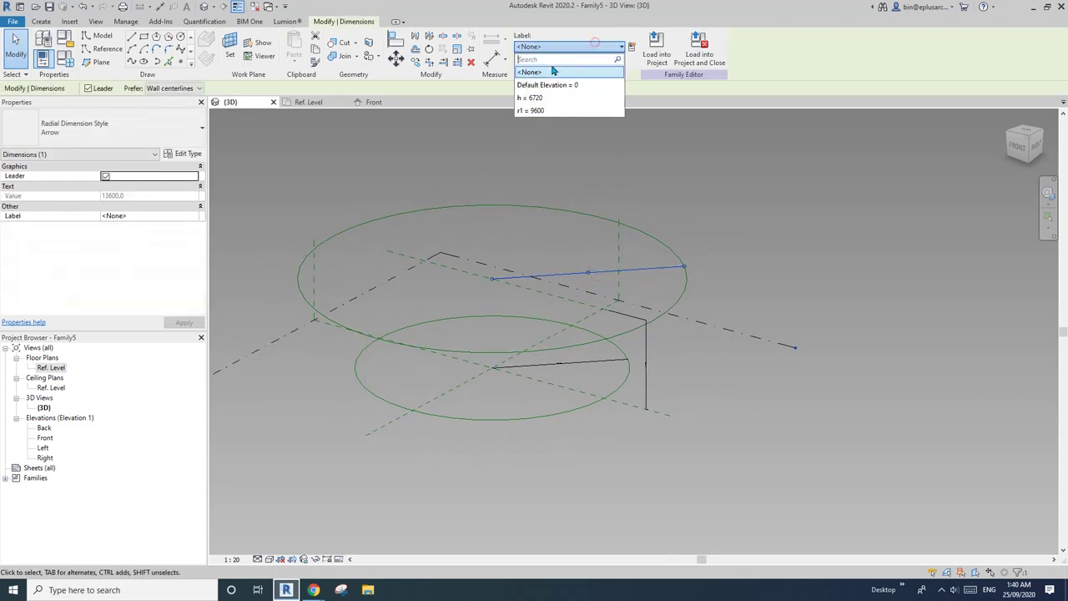
left_click(535, 111)
left_click(680, 243)
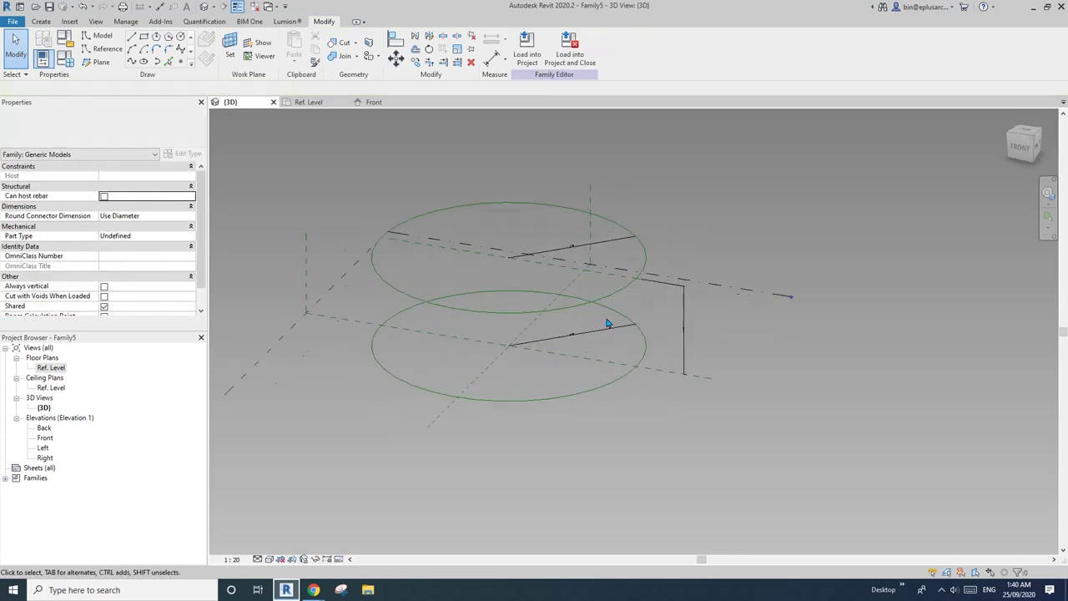
Step: Switch to Chrome and examine the geodesic image results, especially how the Level 1 sphere is built from triangles
mouse_move(314, 590)
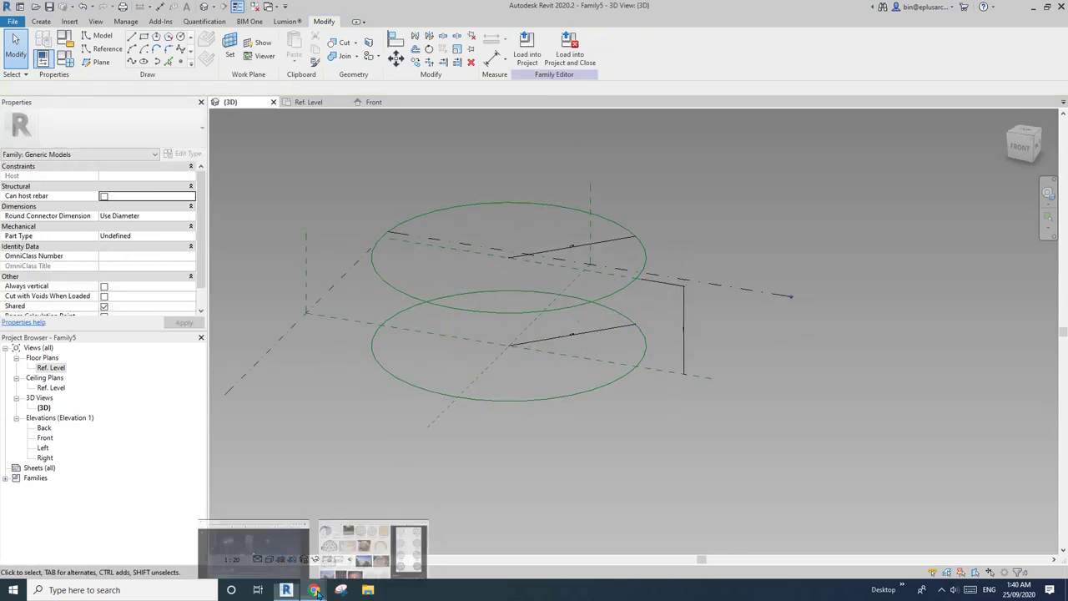
left_click(354, 556)
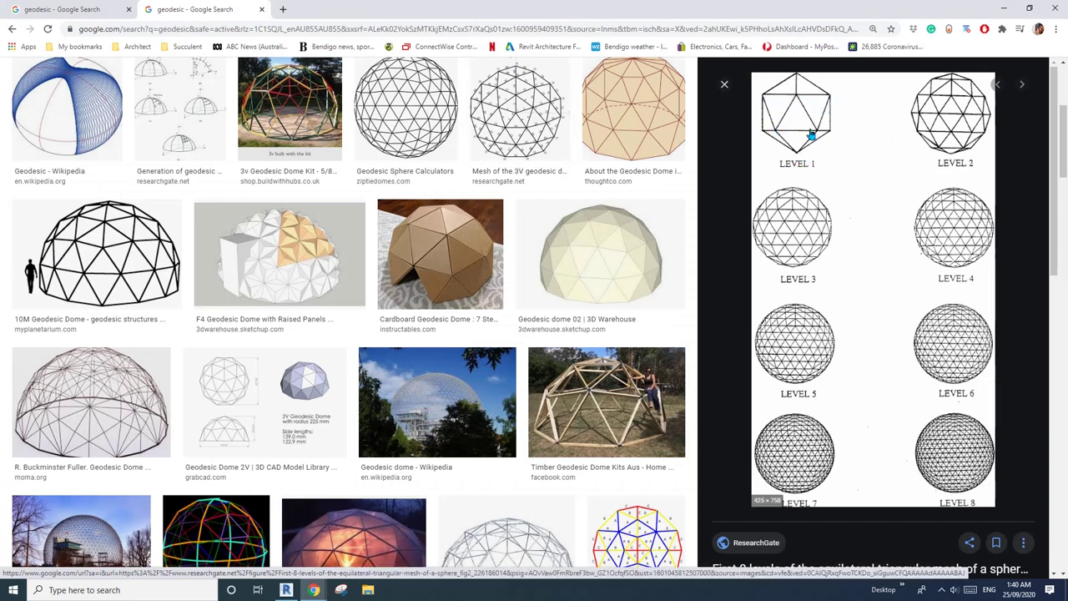
scroll(505, 216, "up", 2)
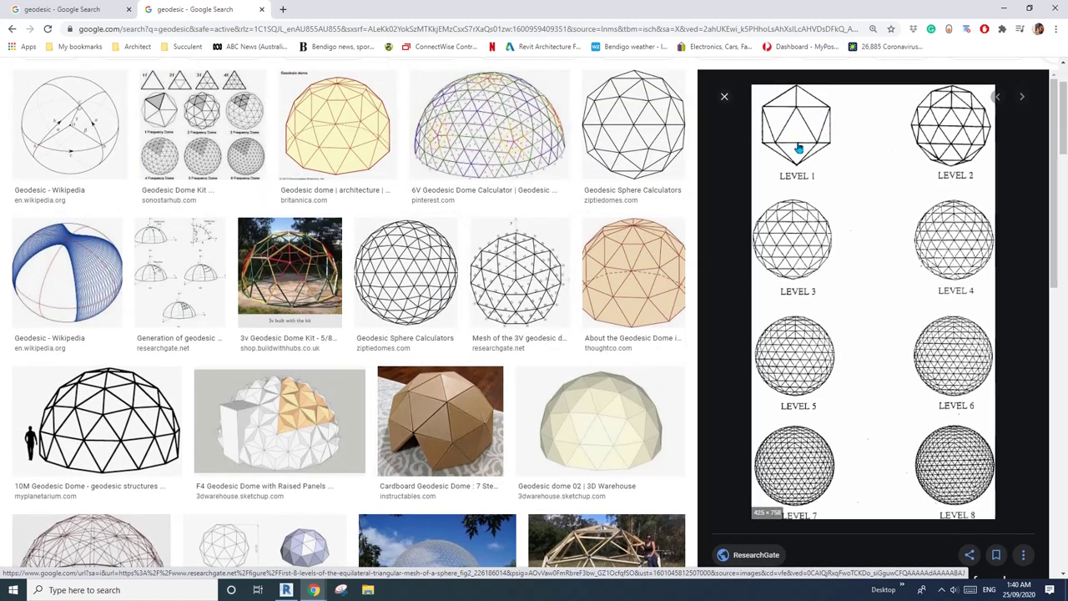
scroll(808, 203, "up", 2)
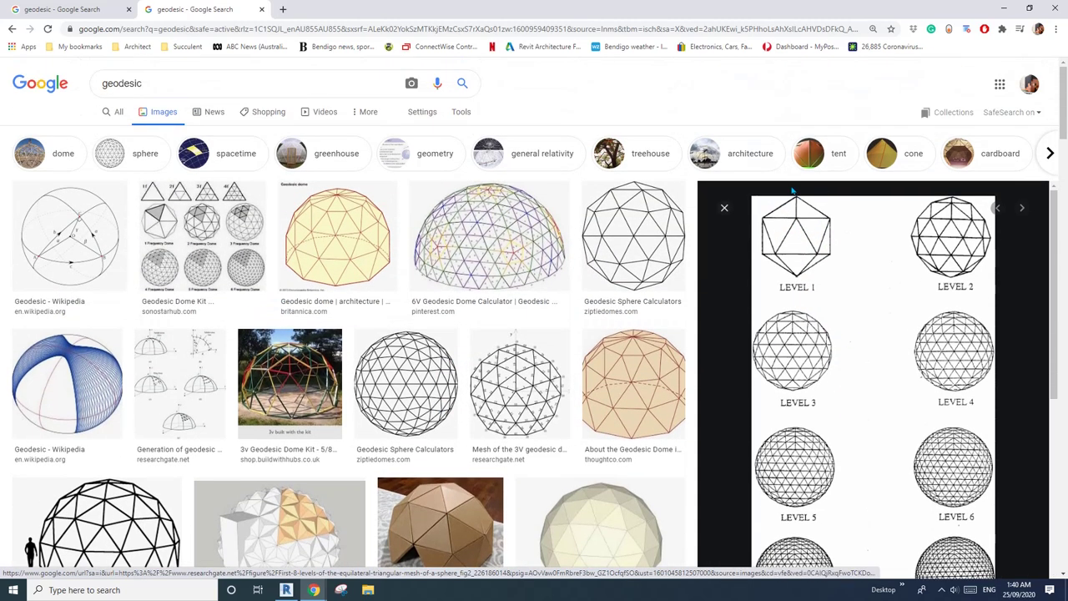
scroll(808, 234, "down", 1)
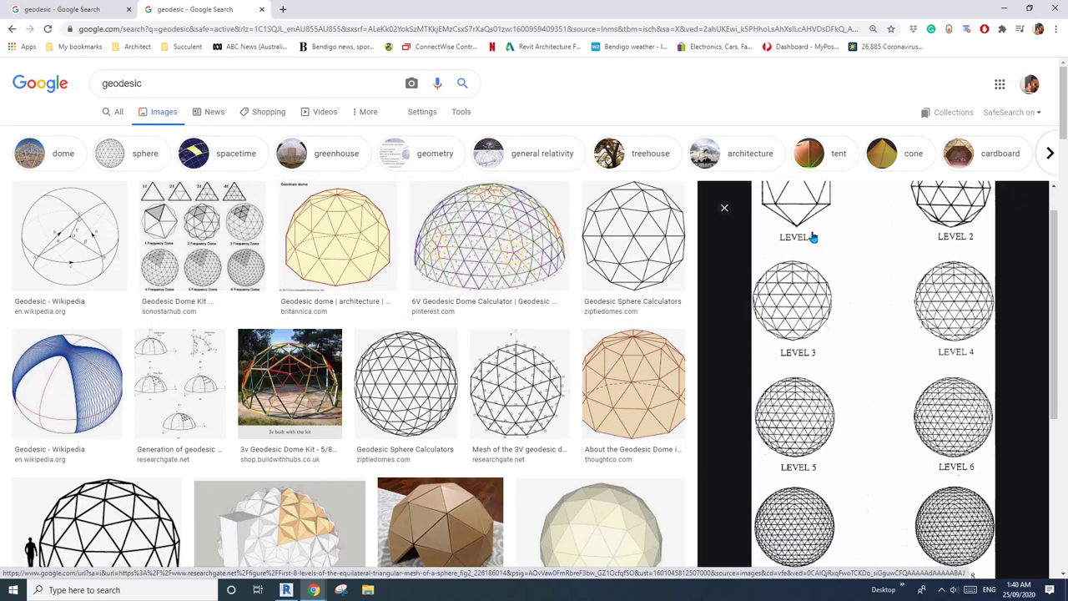
scroll(780, 241, "up", 1)
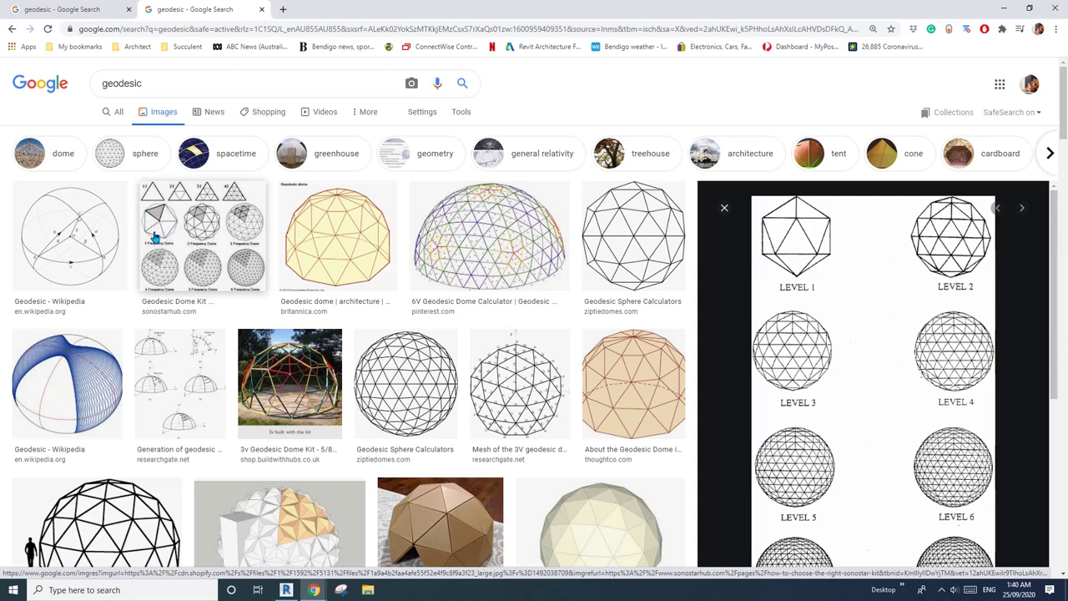
Step: Switch back to Revit and divide the upper reference circle's path with a fixed number of 5 nodes
left_click(287, 591)
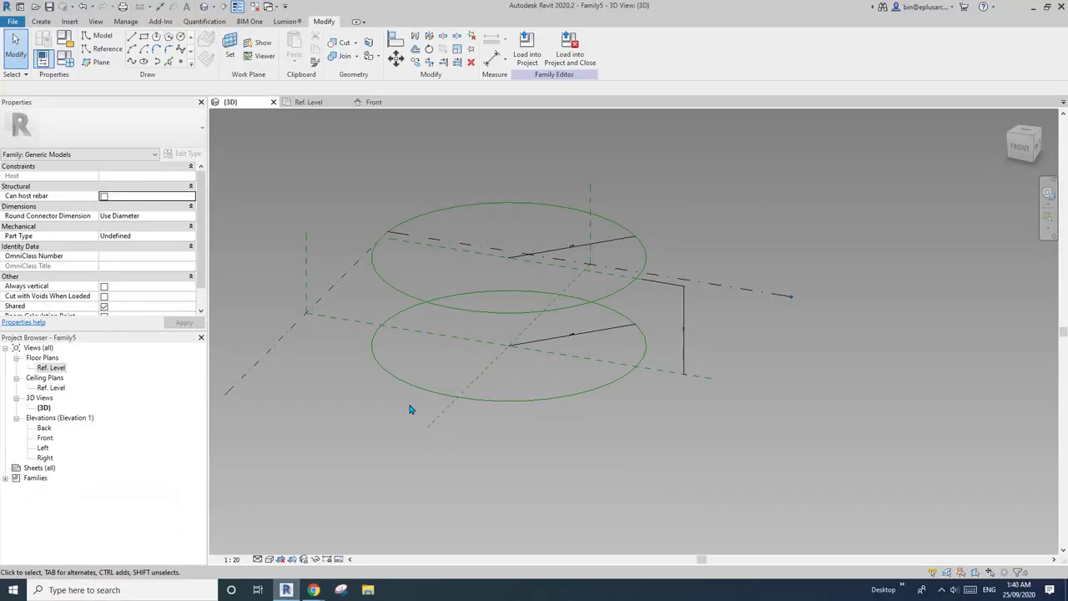
middle_click_drag(514, 345, 627, 310, "shift")
left_click(640, 277)
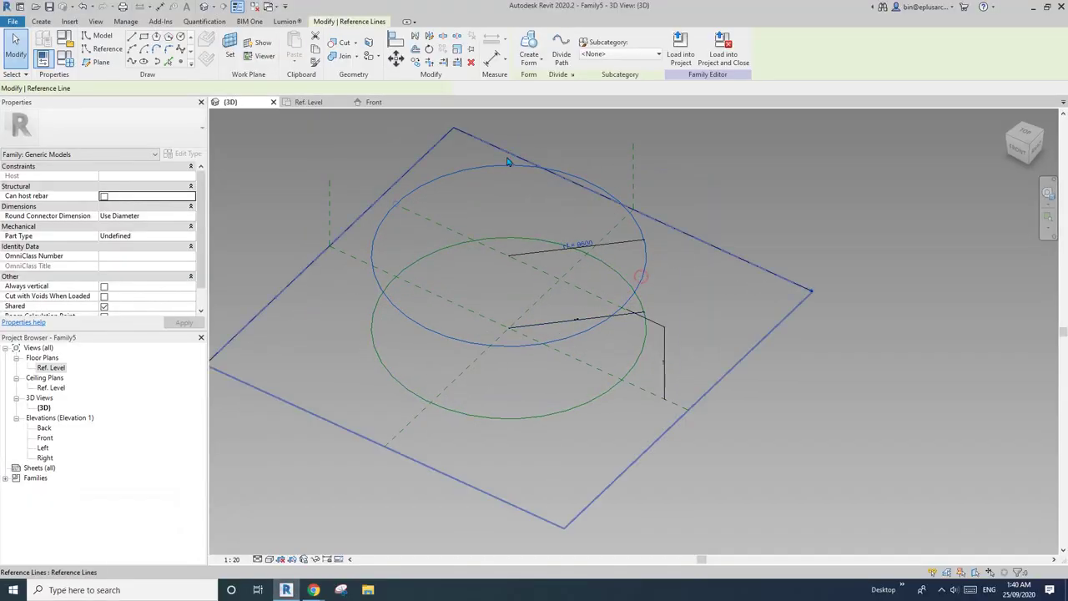
left_click(561, 51)
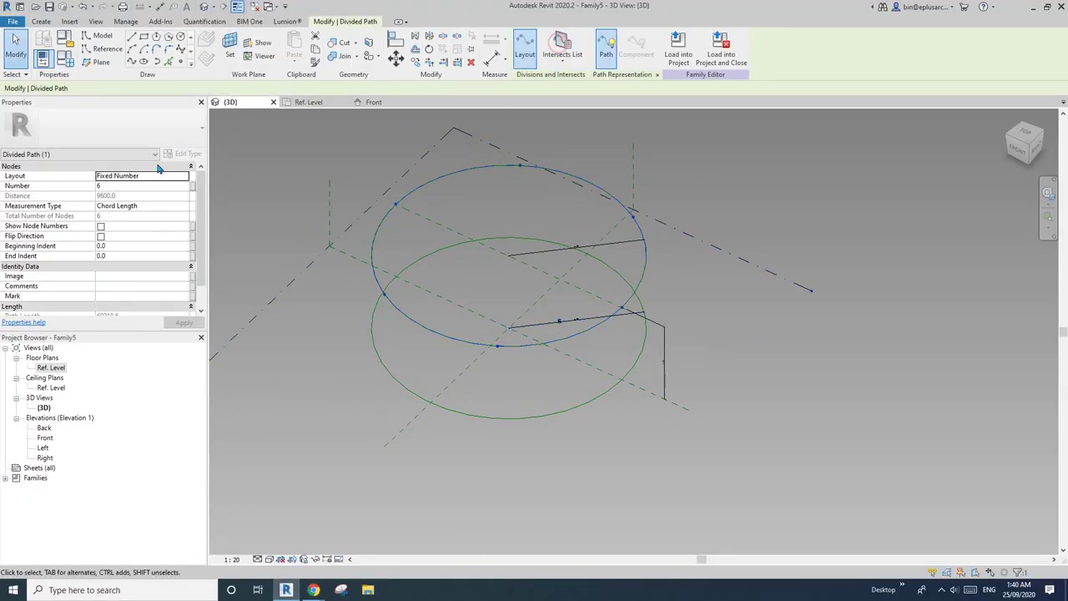
double_click(134, 185)
type("5")
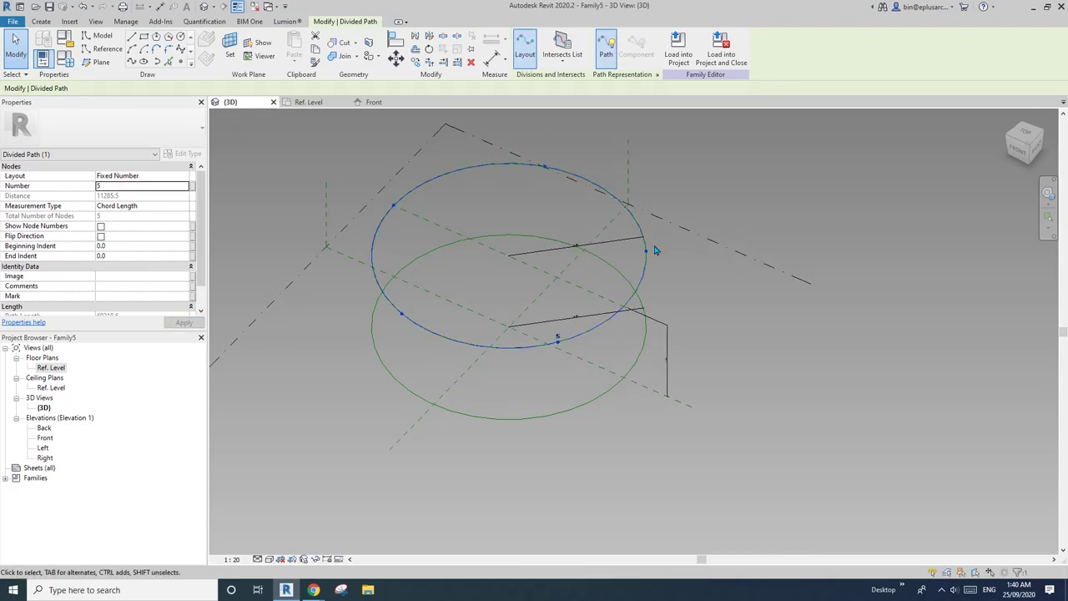
Step: Divide the lower reference circle's path with a fixed number of 10 nodes
middle_click_drag(590, 300, 594, 258, "shift")
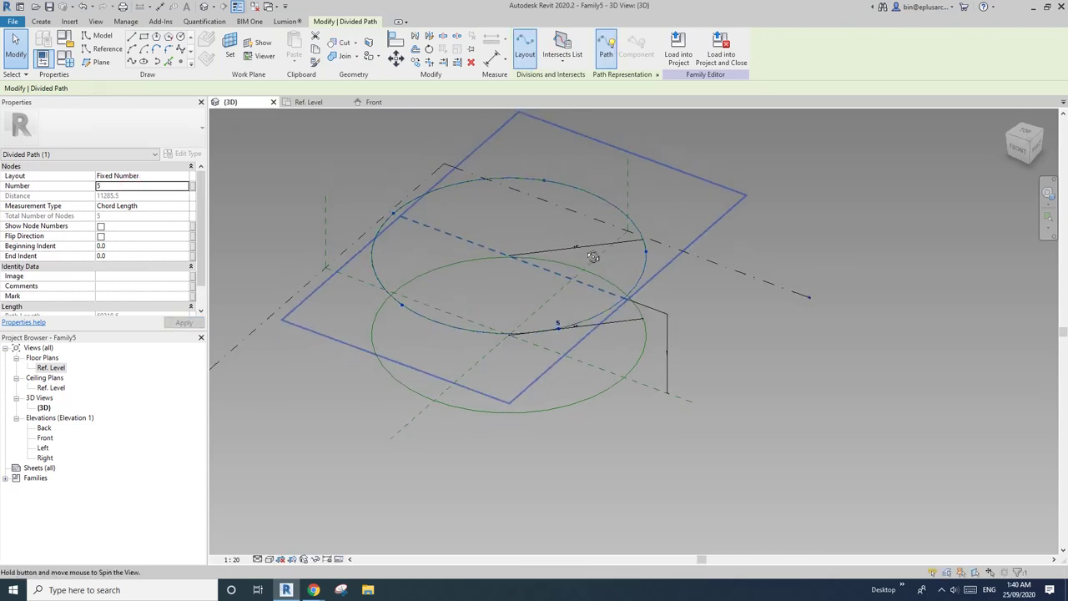
left_click(574, 406)
left_click(561, 50)
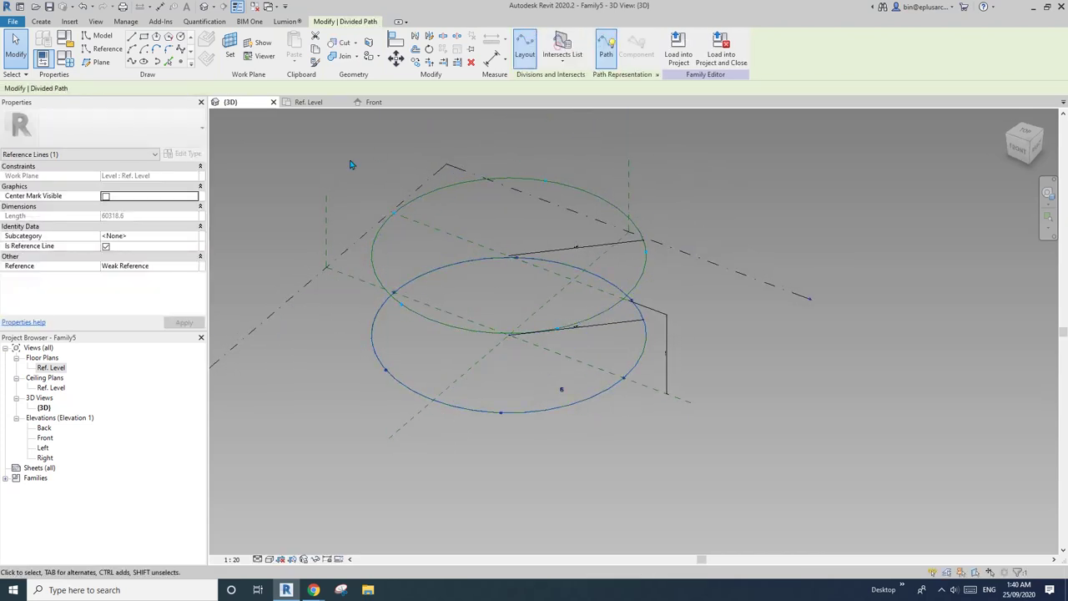
double_click(152, 188)
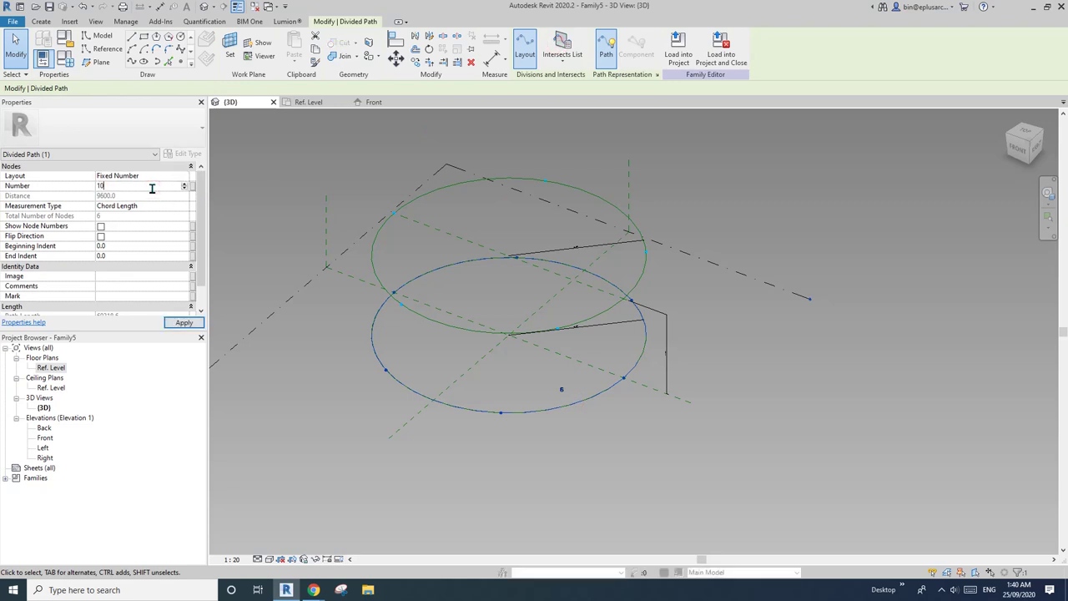
key("Return")
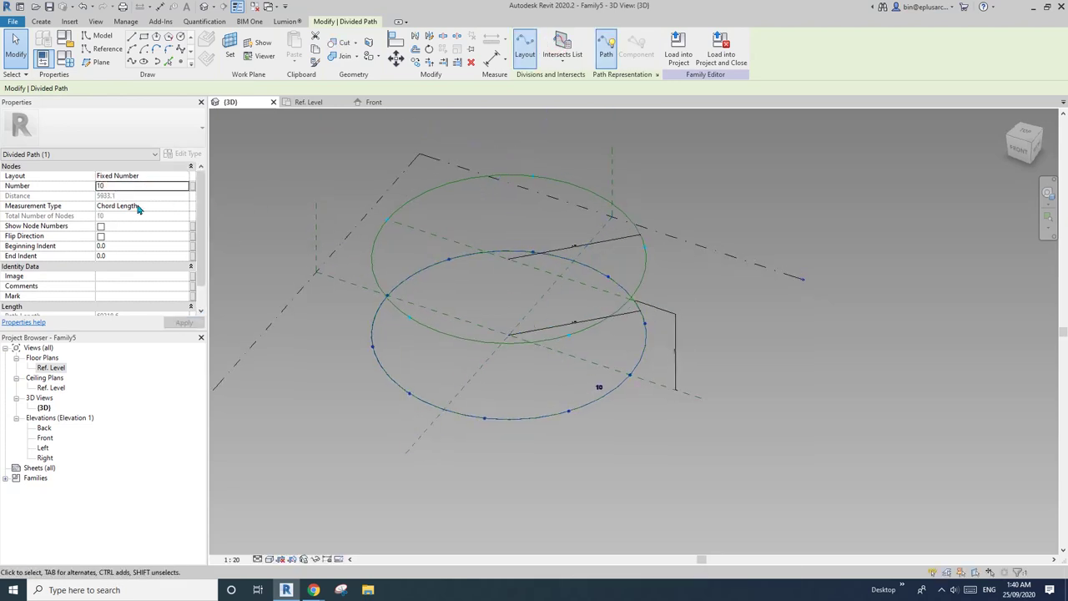
Step: Try 5 nodes on the lower circle's divided path to compare it with the upper circle, and restore the number to 10
double_click(136, 189)
type("5")
middle_click_drag(618, 375, 579, 338, "shift")
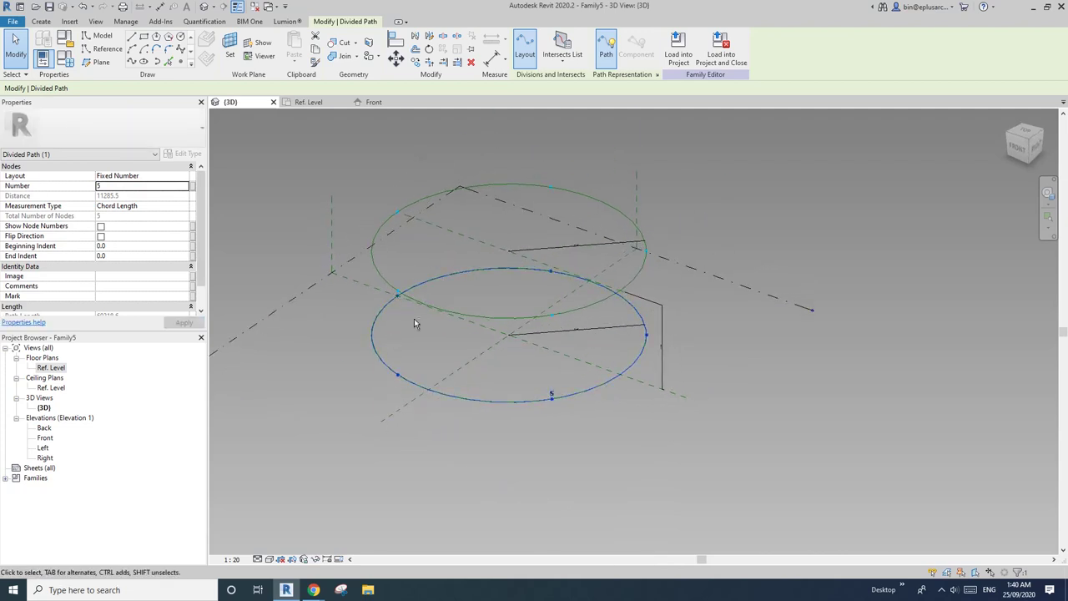
middle_click_drag(415, 322, 444, 325, "shift")
middle_click_drag(591, 352, 579, 362, "shift")
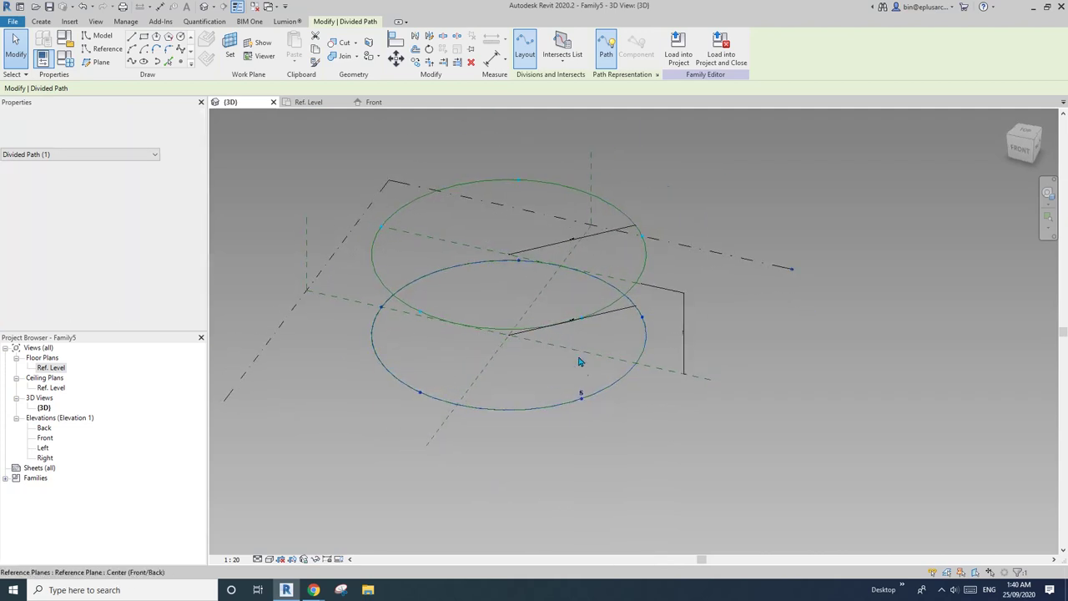
double_click(151, 186)
type("10")
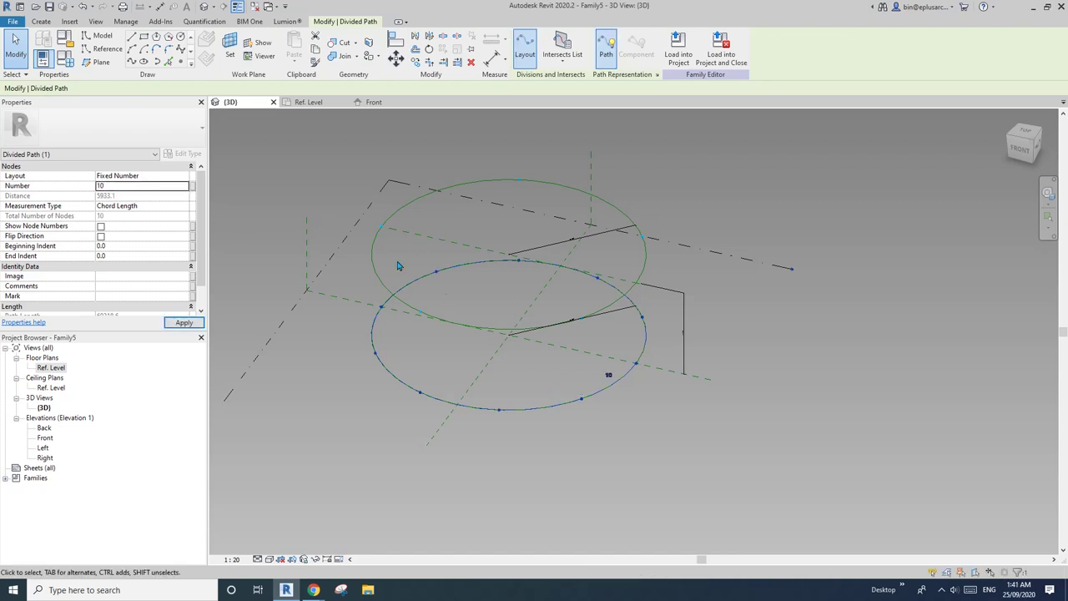
Step: Place reference points on all five division nodes of the upper circle
middle_click_drag(668, 302, 594, 369, "shift")
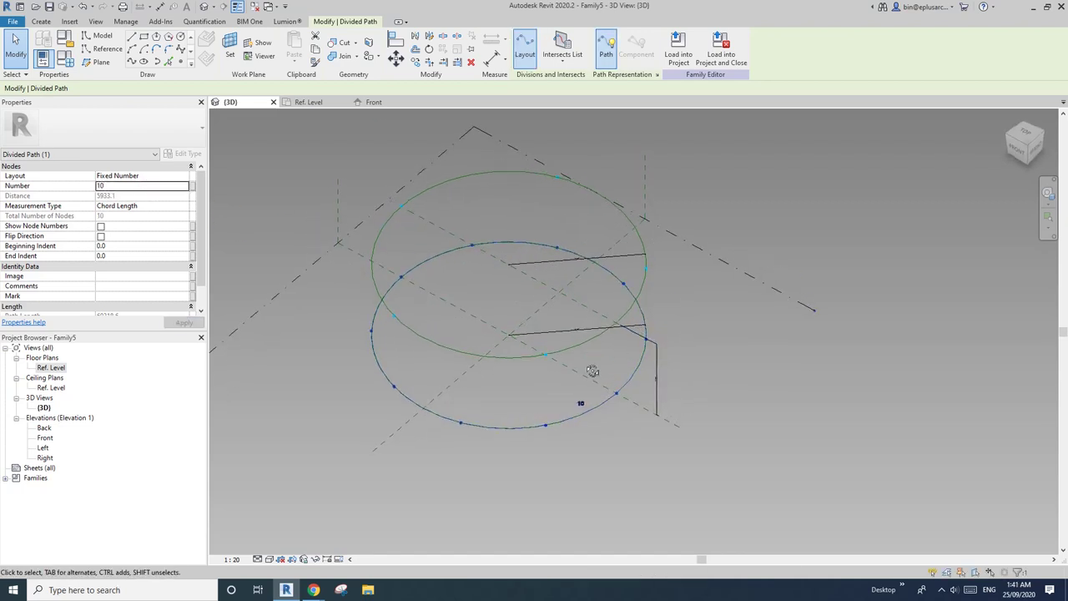
left_click(180, 61)
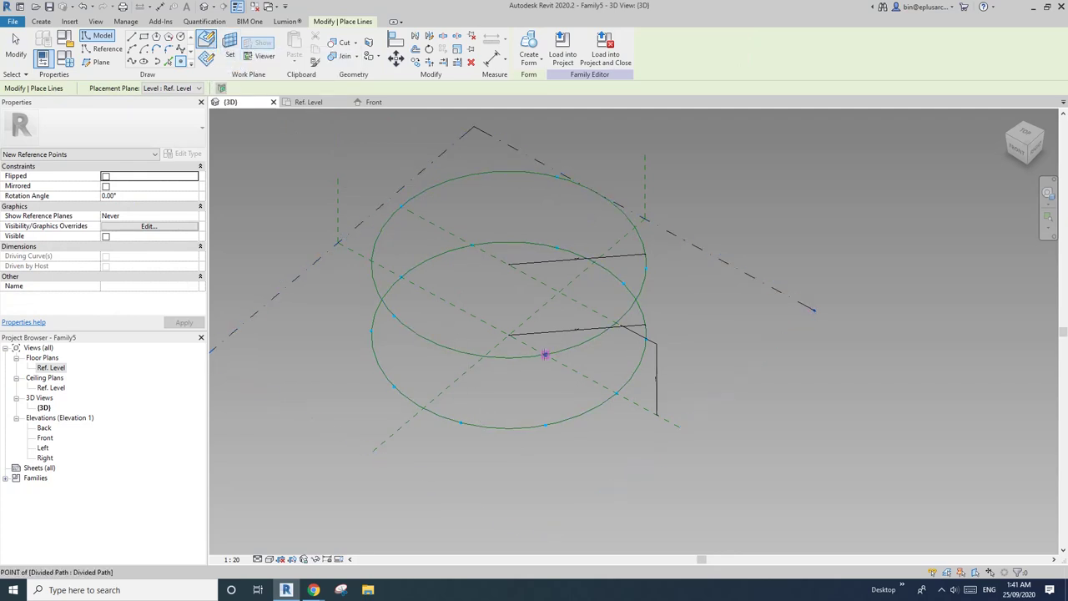
left_click(546, 355)
left_click(646, 268)
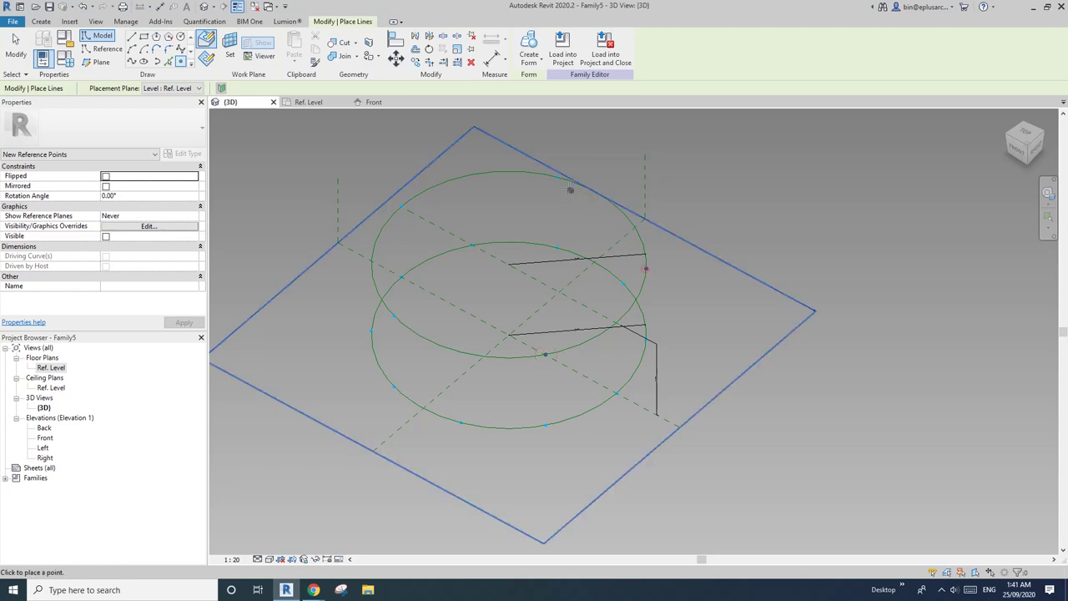
left_click(557, 177)
left_click(399, 207)
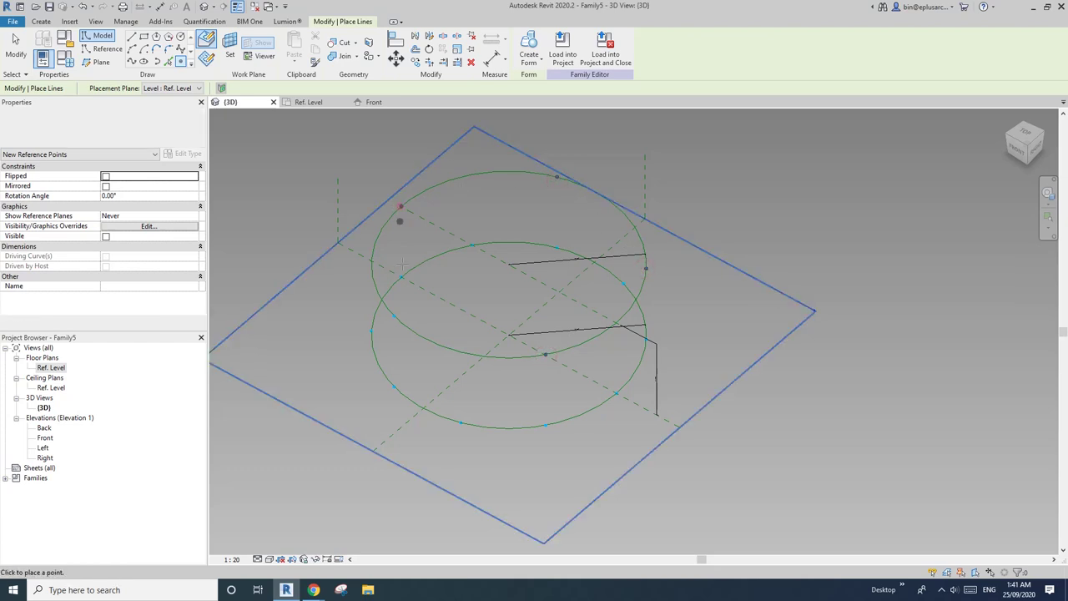
left_click(394, 316)
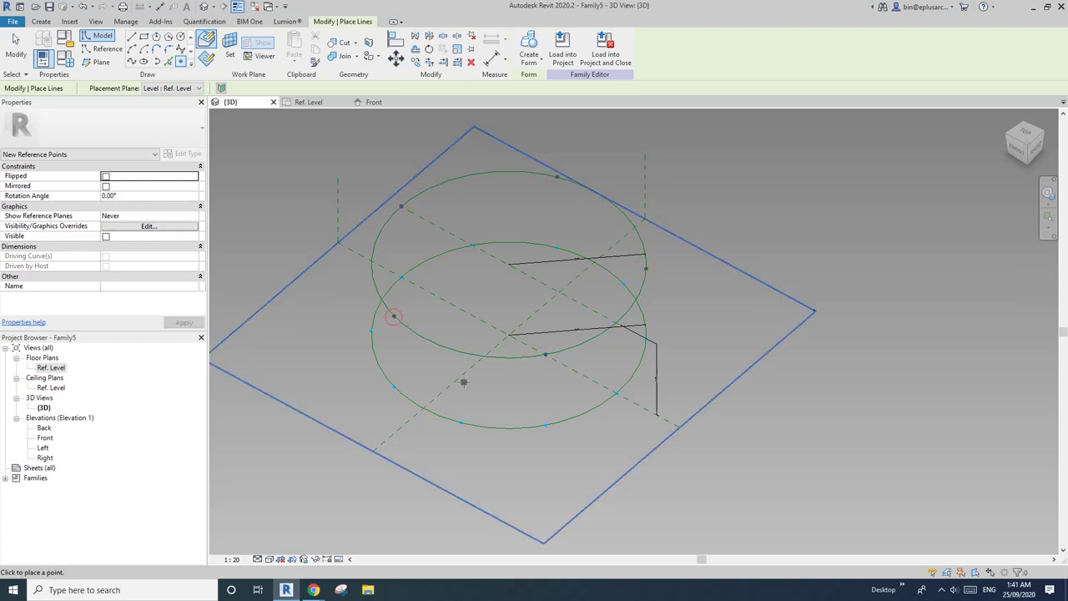
Step: Place reference points on alternate division nodes of the lower circle, offset from the upper circle's points, completing five points
left_click(462, 423)
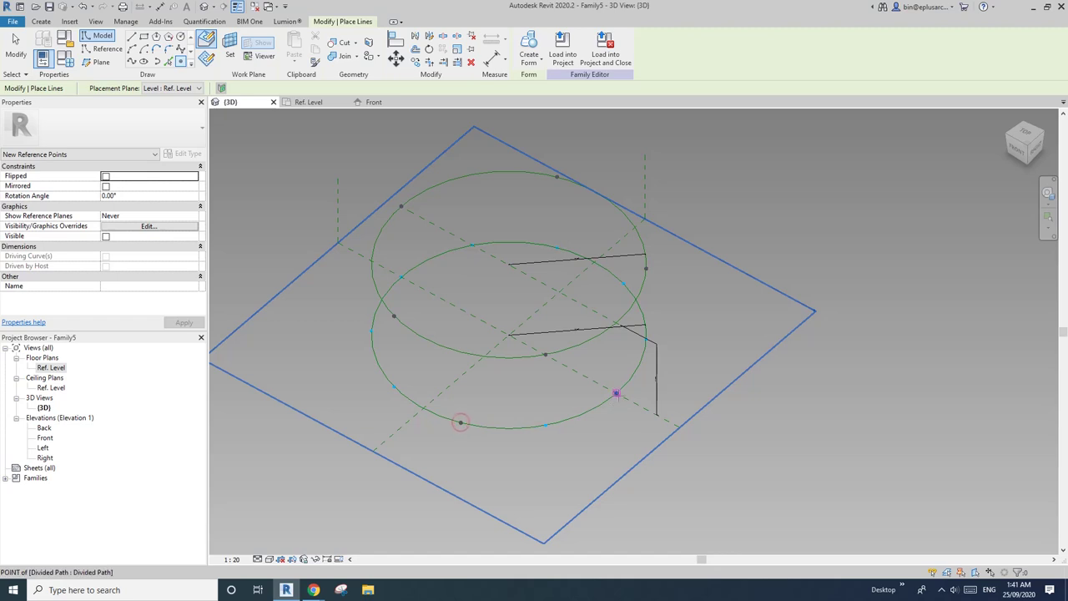
left_click(623, 283)
left_click(471, 245)
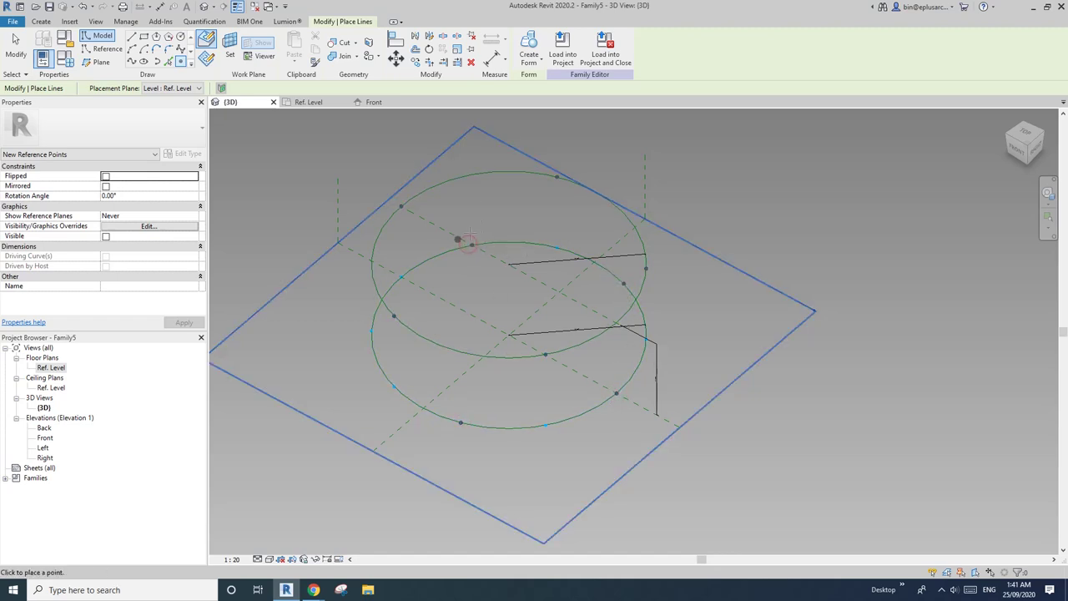
left_click(373, 332)
scroll(456, 358, "down", 1)
middle_click_drag(496, 384, 632, 336, "shift")
key("Escape")
key("Escape")
Step: Examine the alternating points on both circles in the 3D and Ref. Level views, and consult the geodesic reference images in Chrome
scroll(664, 299, "up", 5)
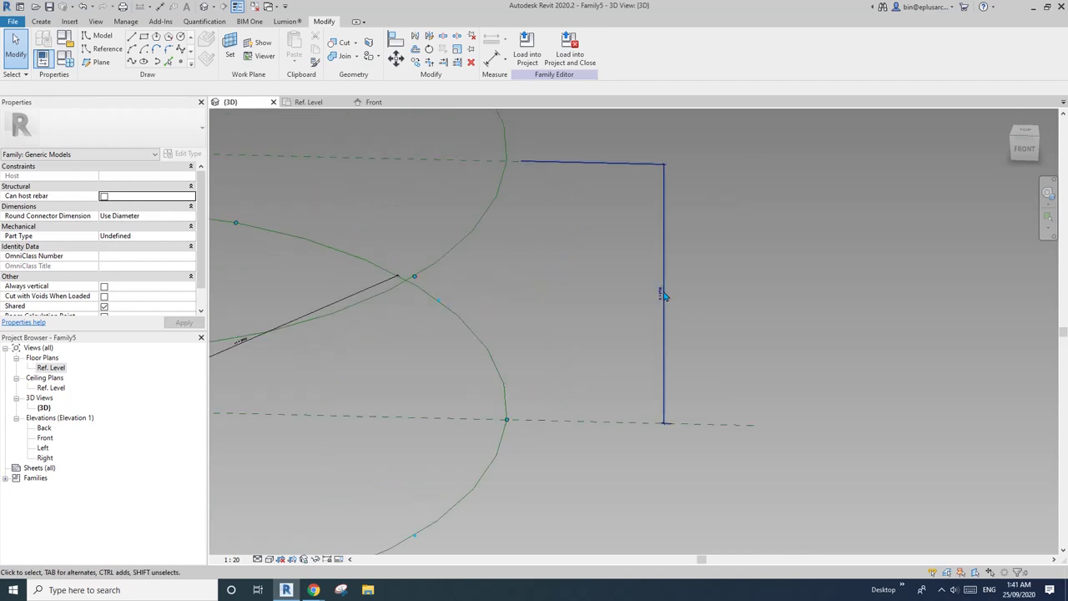
scroll(663, 300, "down", 4)
middle_click_drag(635, 292, 559, 359, "shift")
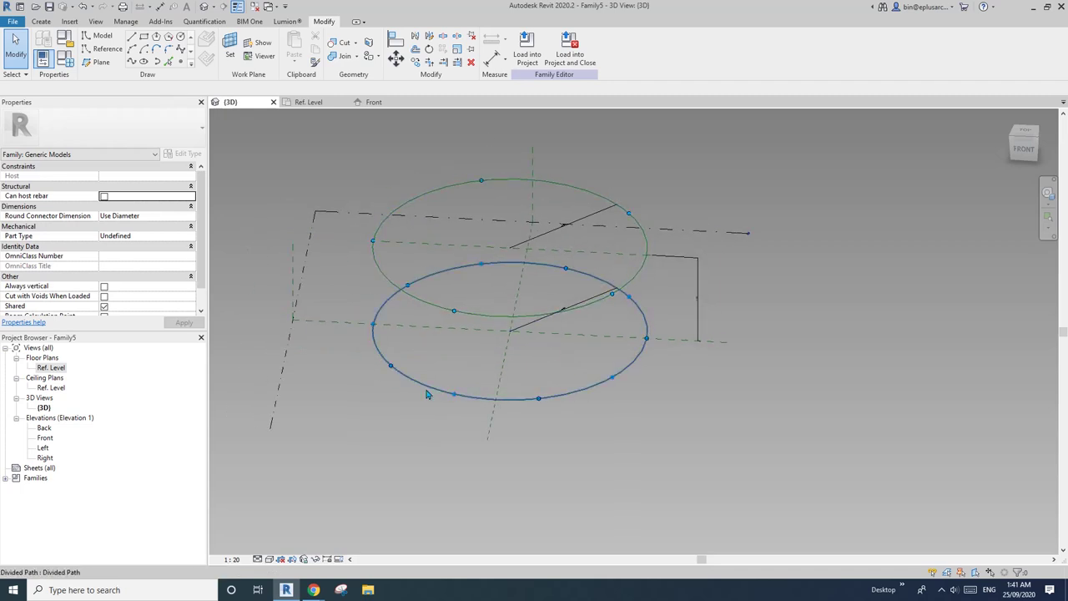
double_click(50, 370)
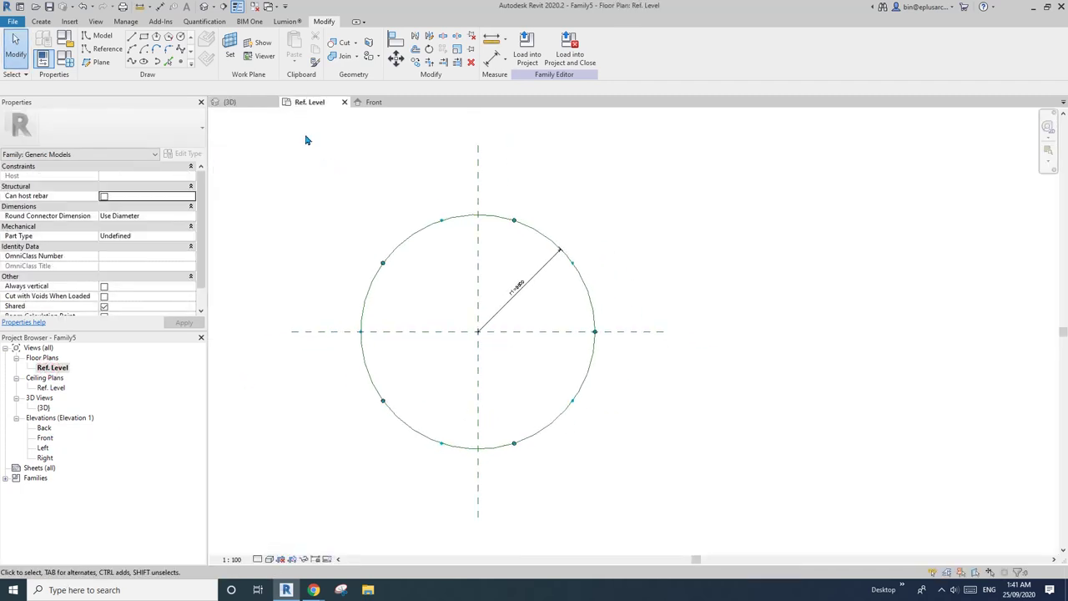
left_click(204, 6)
middle_click_drag(501, 277, 467, 322, "shift")
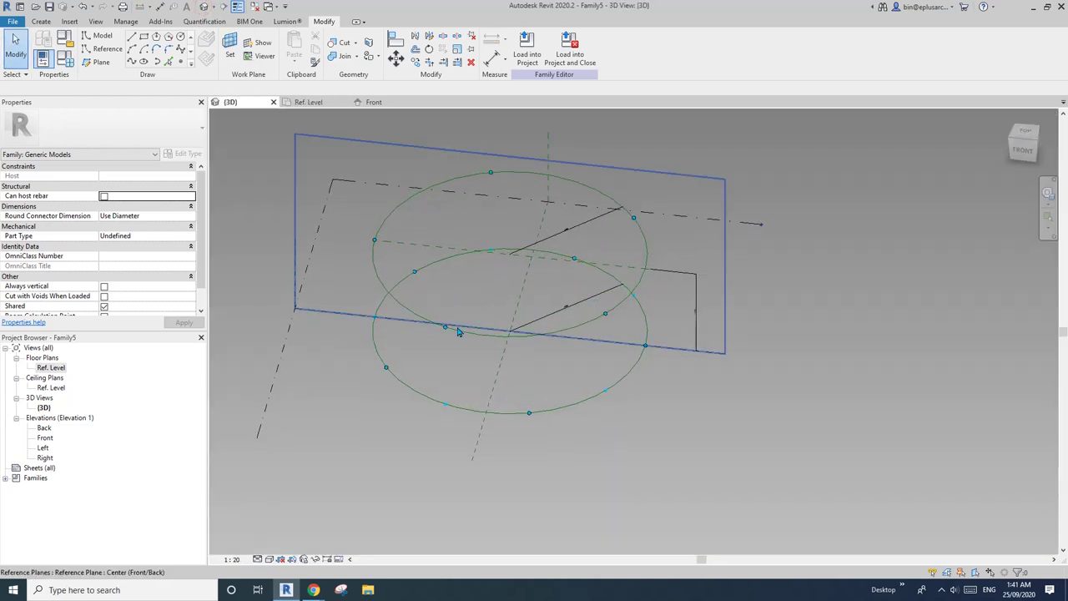
mouse_move(315, 591)
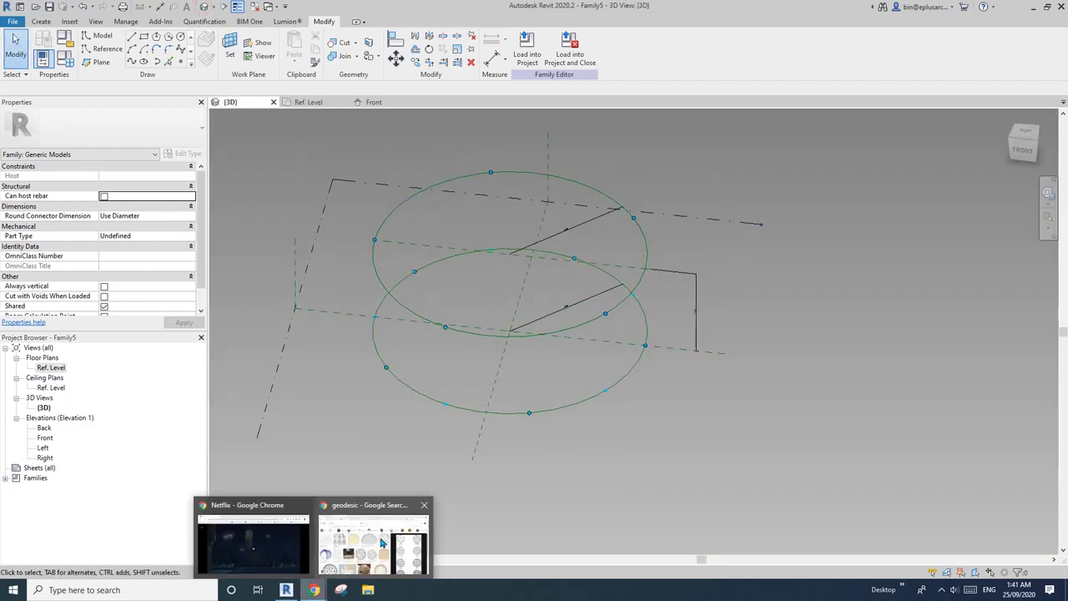
left_click(380, 547)
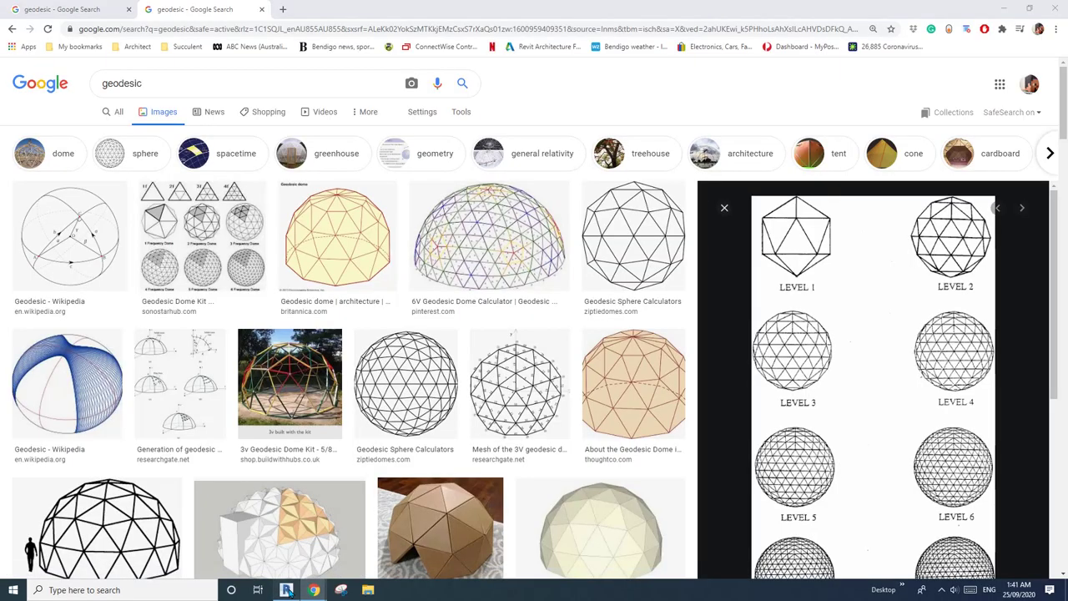
Step: Return to Revit and capture a near-top view of both circles with the Snipping Tool
left_click(287, 591)
middle_click_drag(496, 398, 531, 473, "shift")
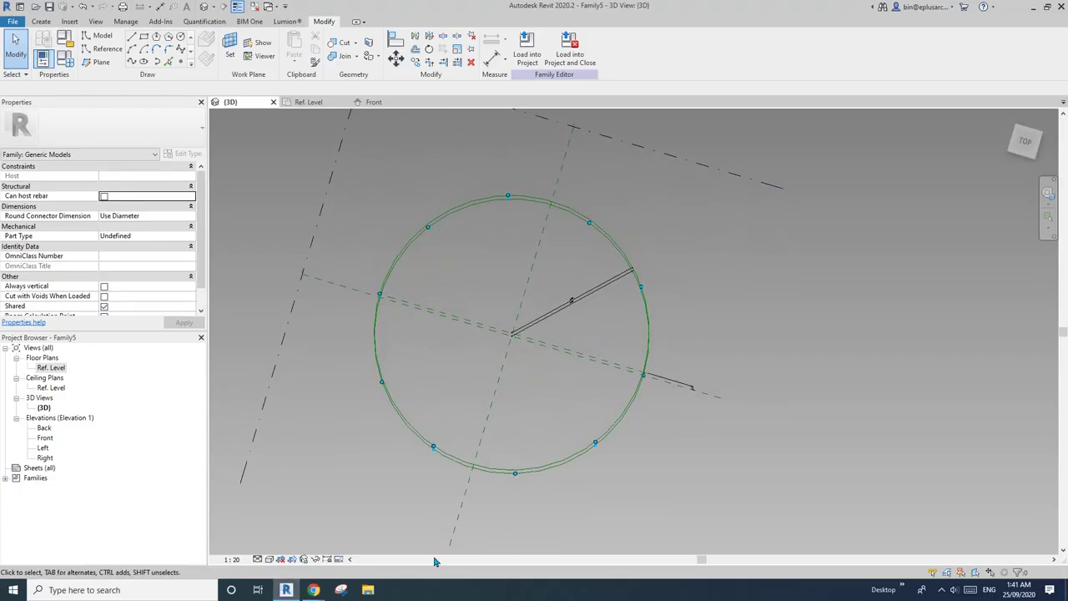
left_click(341, 590)
left_click(744, 91)
left_click_drag(288, 152, 789, 527)
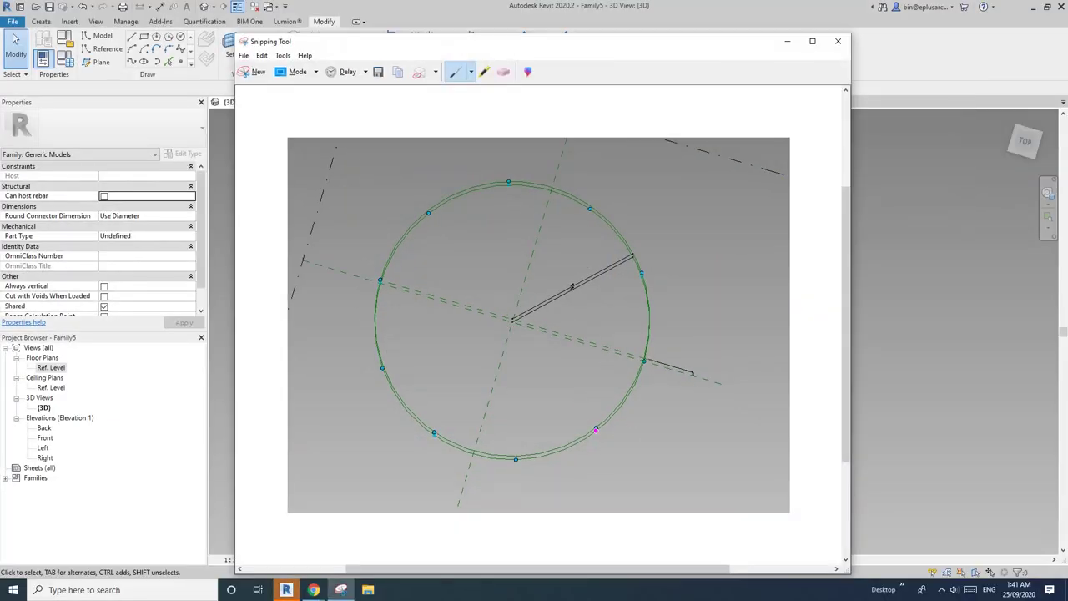
Step: Sketch a triangle from the circle centre to two neighbouring points on the snip, bisect it, and label the angles 360/5 and 36
mouse_move(596, 429)
left_mouse_down()
mouse_move(517, 320)
mouse_move(443, 426)
mouse_move(599, 432)
left_mouse_up()
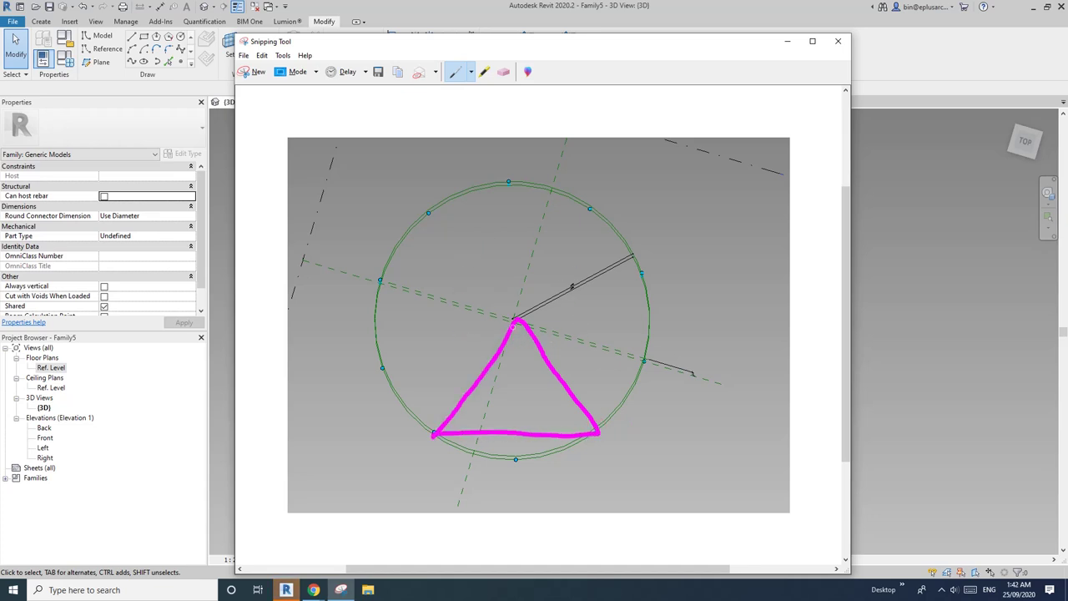
mouse_move(509, 334)
left_mouse_down()
mouse_move(678, 316)
mouse_move(658, 311)
mouse_move(668, 329)
mouse_move(702, 293)
mouse_move(695, 307)
mouse_move(725, 291)
mouse_move(740, 318)
left_mouse_up()
mouse_move(756, 294)
left_mouse_down()
mouse_move(751, 317)
mouse_move(775, 291)
left_mouse_up()
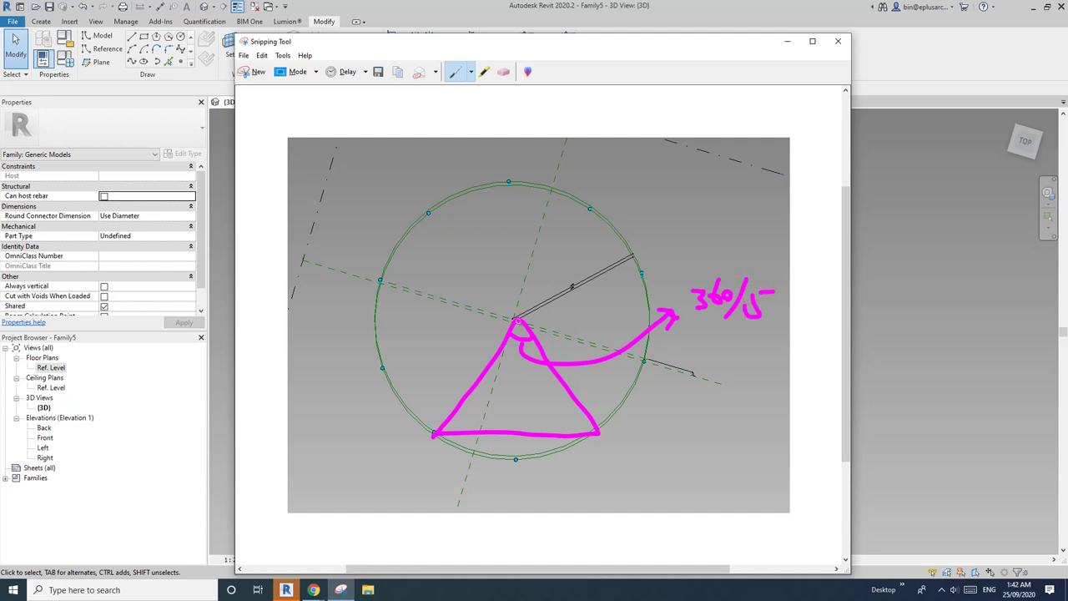
left_click_drag(519, 344, 524, 413)
mouse_move(541, 369)
left_mouse_down()
mouse_move(681, 384)
mouse_move(675, 392)
left_mouse_up()
left_click_drag(706, 354, 704, 377)
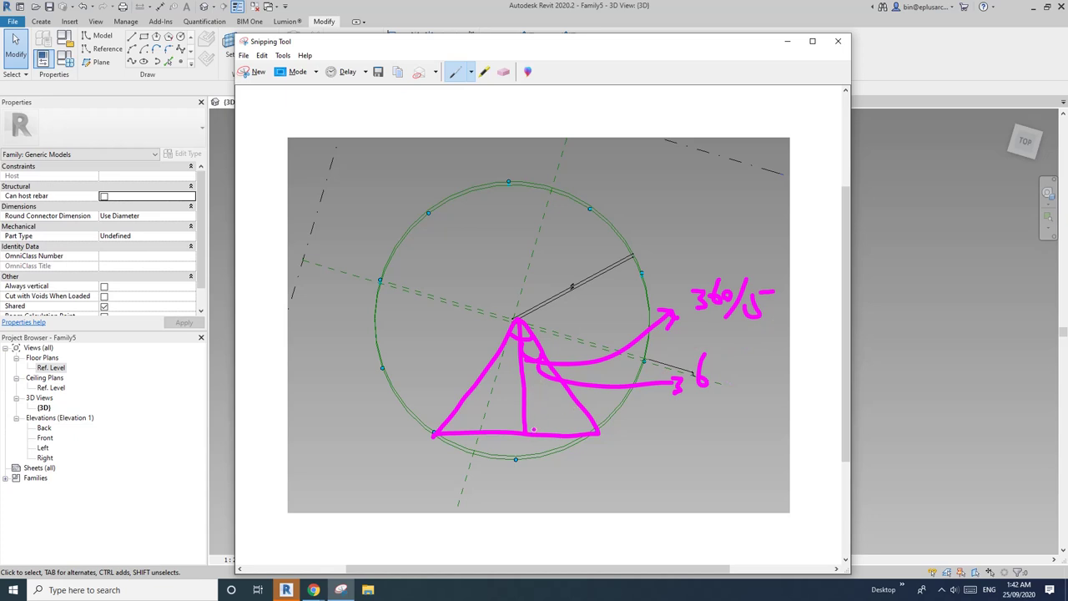
Step: Mark the right angle on the triangle sketch and label its base x and its sloping side r1
mouse_move(524, 423)
left_mouse_down()
mouse_move(542, 424)
mouse_move(522, 455)
left_mouse_up()
left_click_drag(522, 439, 504, 455)
mouse_move(445, 347)
left_mouse_down()
mouse_move(472, 384)
mouse_move(439, 325)
mouse_move(449, 334)
left_mouse_up()
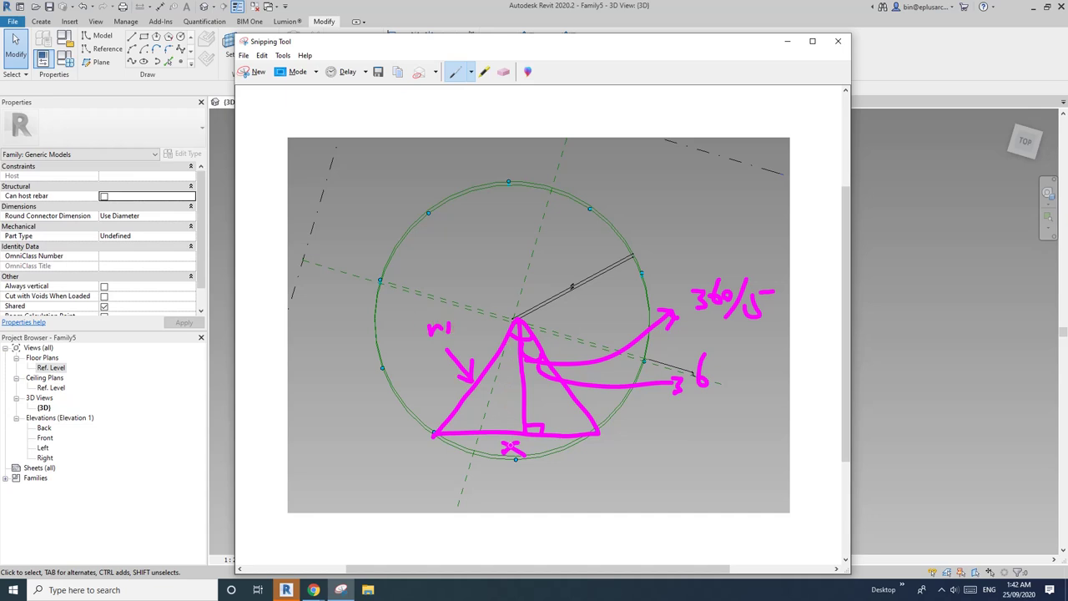
Step: Write the formula x = sin 36 × r1 × 2 above the circle on the snip
mouse_move(359, 161)
left_mouse_down()
mouse_move(338, 179)
mouse_move(360, 177)
left_mouse_up()
left_click_drag(375, 166, 389, 172)
mouse_move(423, 156)
left_mouse_down()
mouse_move(412, 175)
mouse_move(477, 159)
mouse_move(469, 169)
left_mouse_up()
mouse_move(495, 135)
left_mouse_down()
mouse_move(489, 159)
mouse_move(528, 166)
left_mouse_up()
mouse_move(526, 147)
left_mouse_down()
mouse_move(507, 166)
mouse_move(536, 165)
left_mouse_up()
left_click_drag(536, 159, 622, 159)
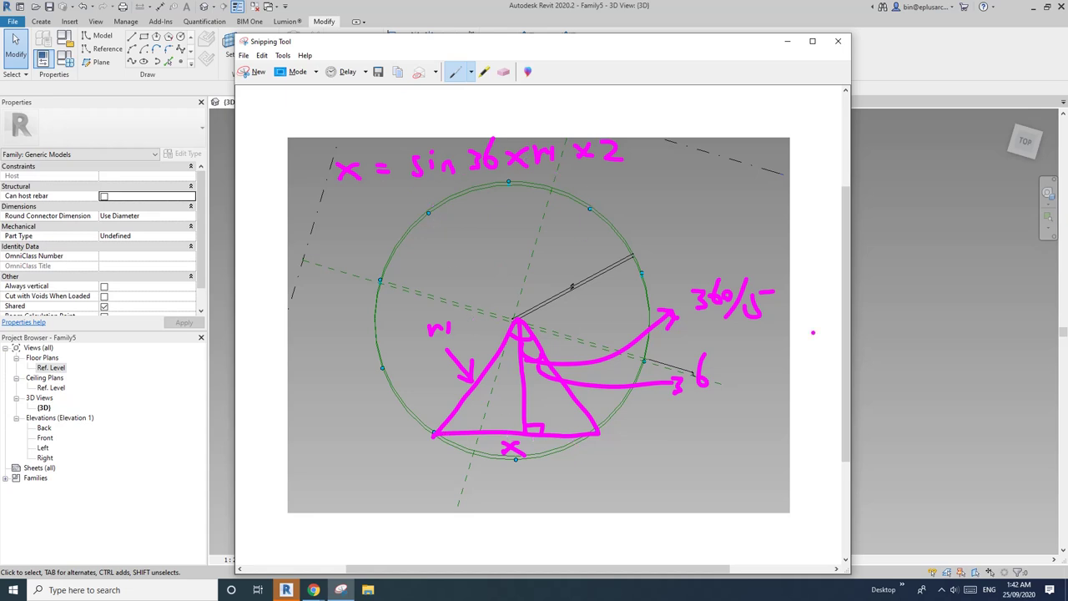
Step: Switch back to Revit and add a family type parameter x of type Length, grouped under Dimensions
left_click(890, 312)
middle_click_drag(643, 299, 656, 299)
left_click(65, 58)
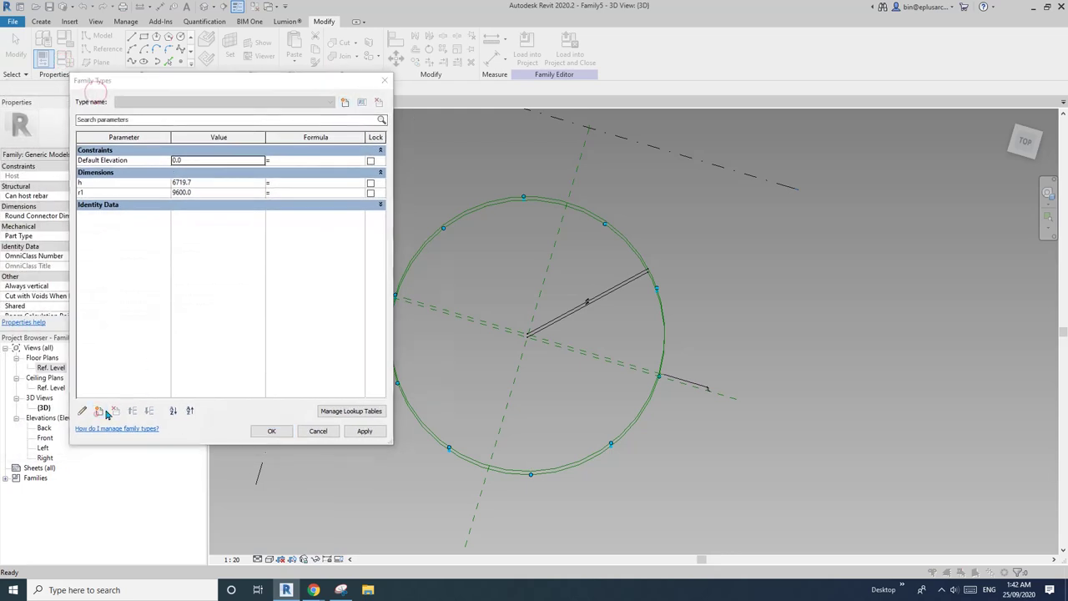
left_click(106, 413)
type("x")
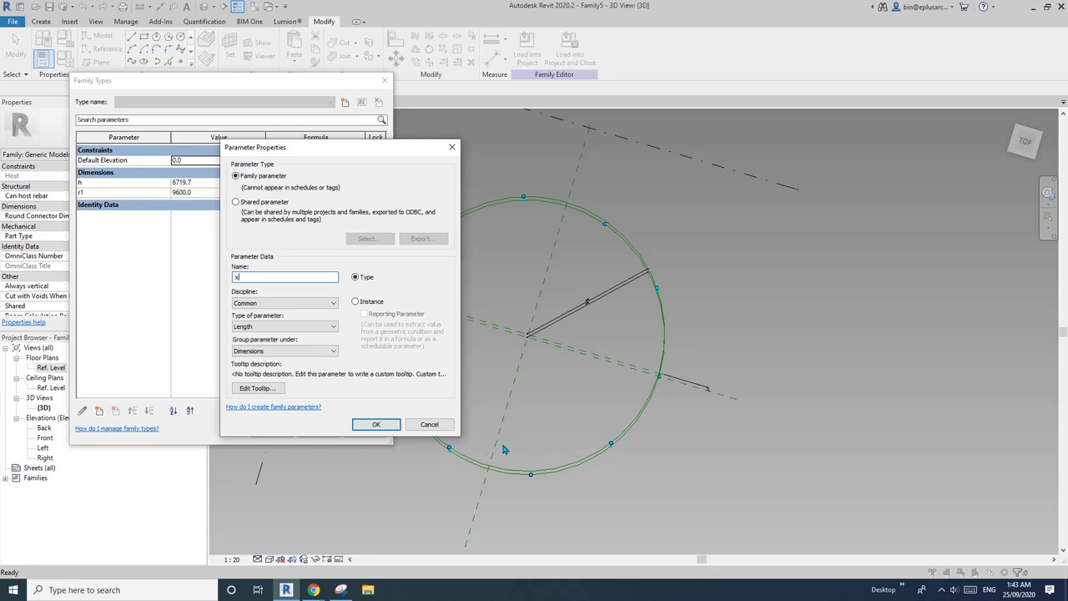
left_click(380, 424)
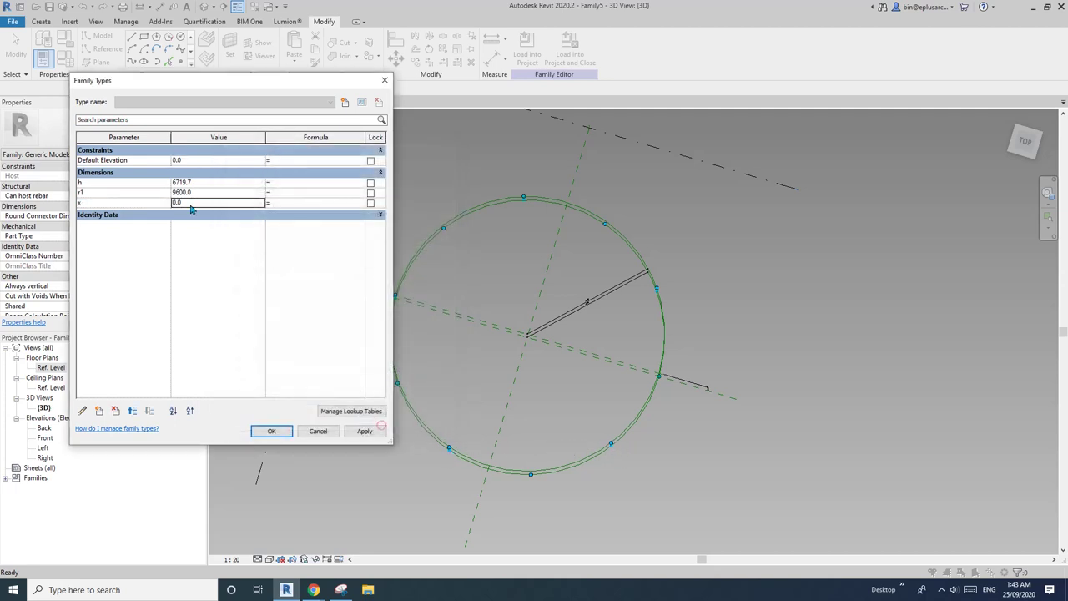
Step: Set the formula of parameter x to sin(36°) * r1 * 2 and apply it to the family
left_click(294, 202)
type("sin(36°) * r1 * 2")
key("Return")
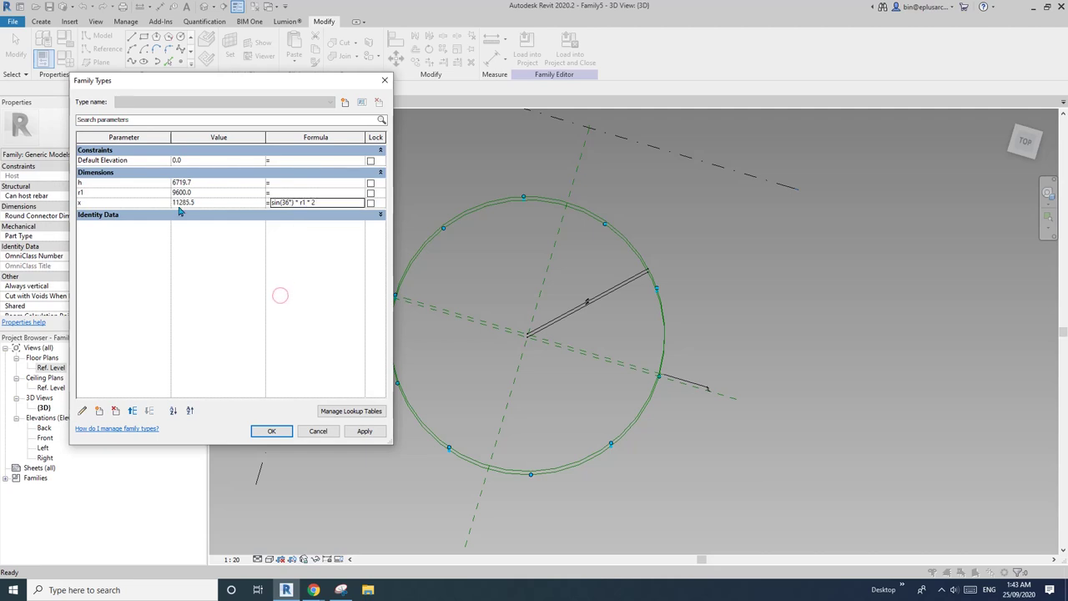
left_click(273, 431)
Step: View the two circles from the side and check the geodesic reference images in Chrome
middle_click_drag(551, 362, 442, 263, "shift")
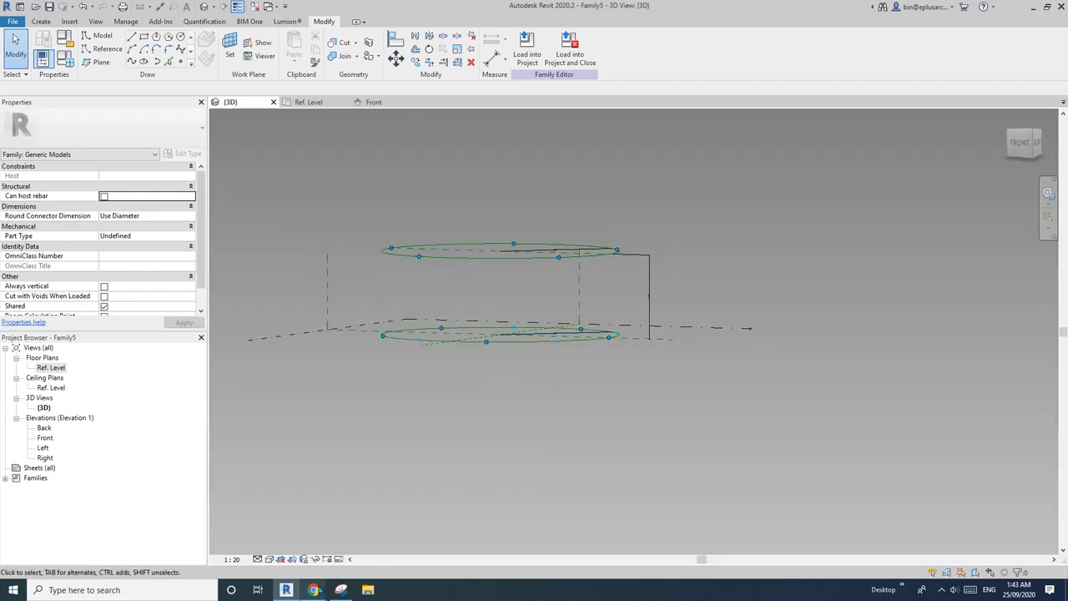
mouse_move(313, 590)
left_click(378, 515)
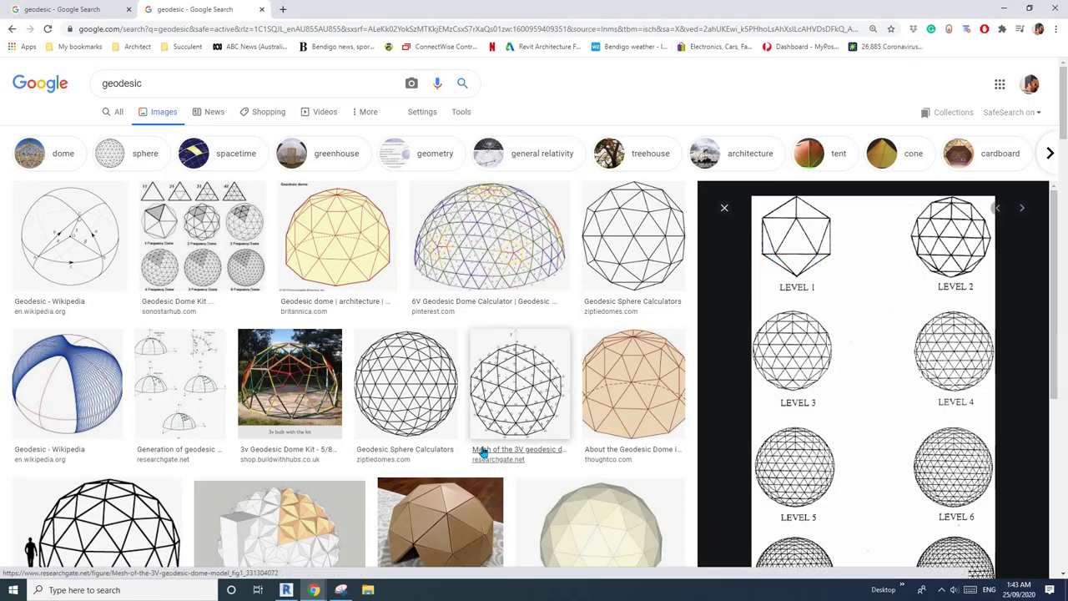
Step: Return to Revit and capture a side view of both circles as a new snip in the Snipping Tool
left_click(287, 591)
scroll(535, 319, "up", 2)
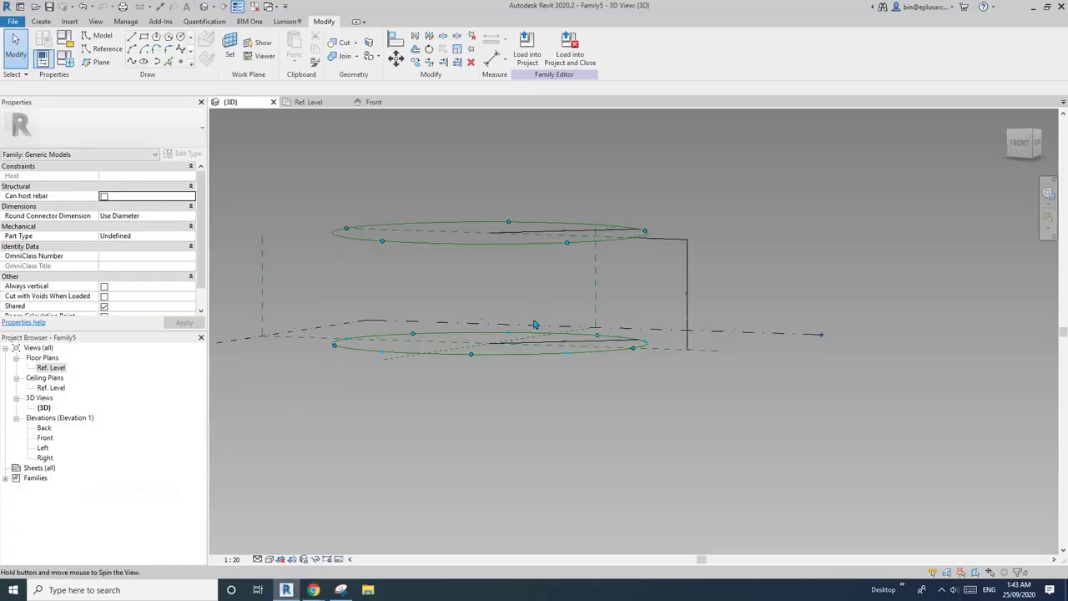
middle_click_drag(566, 361, 503, 319)
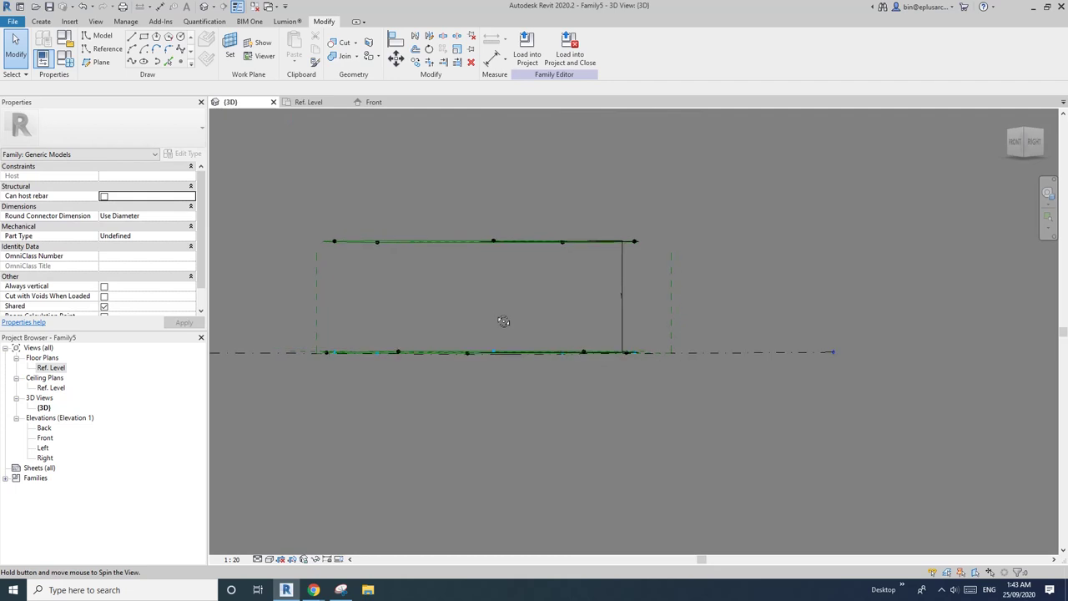
left_click(341, 590)
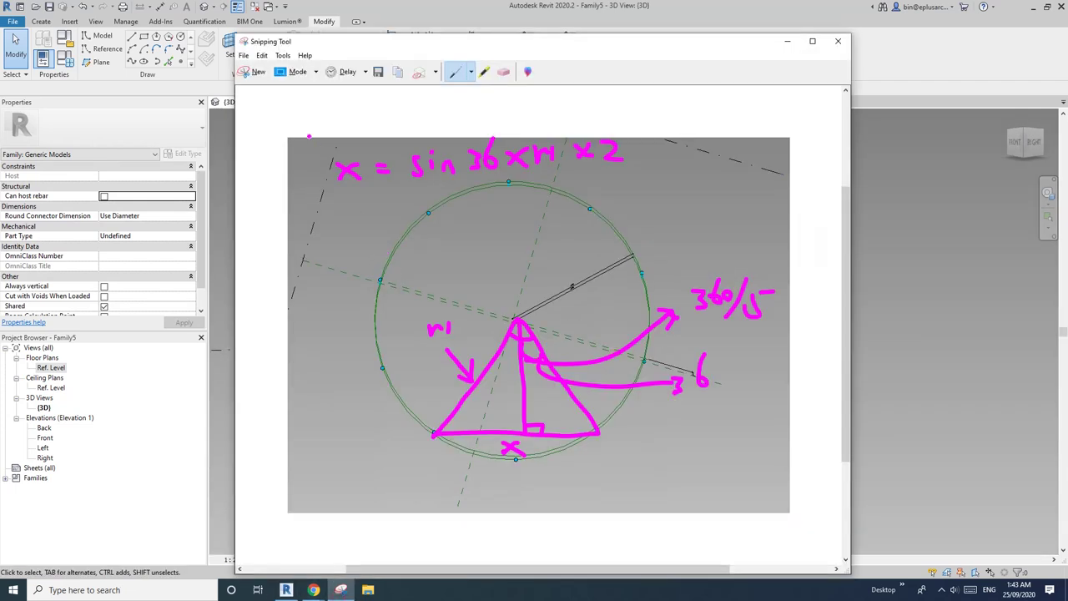
left_click(259, 72)
left_click_drag(293, 155, 713, 427)
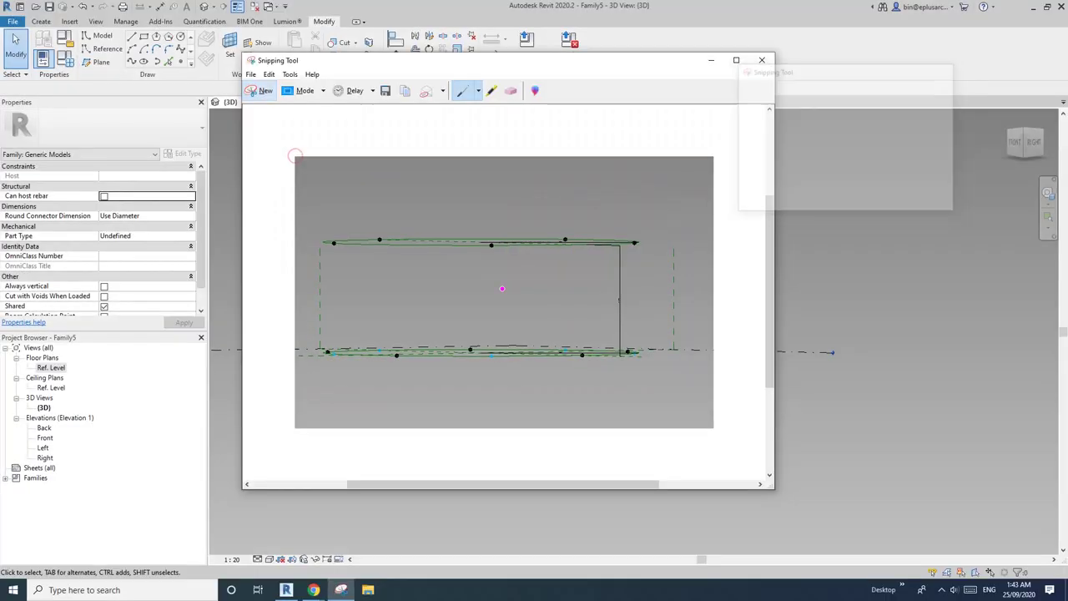
Step: Sketch an equilateral triangle over the side view with a vertical centre line, and label its base and sloping side x
mouse_move(398, 354)
left_mouse_down()
mouse_move(480, 214)
mouse_move(522, 252)
mouse_move(588, 351)
mouse_move(400, 356)
left_mouse_up()
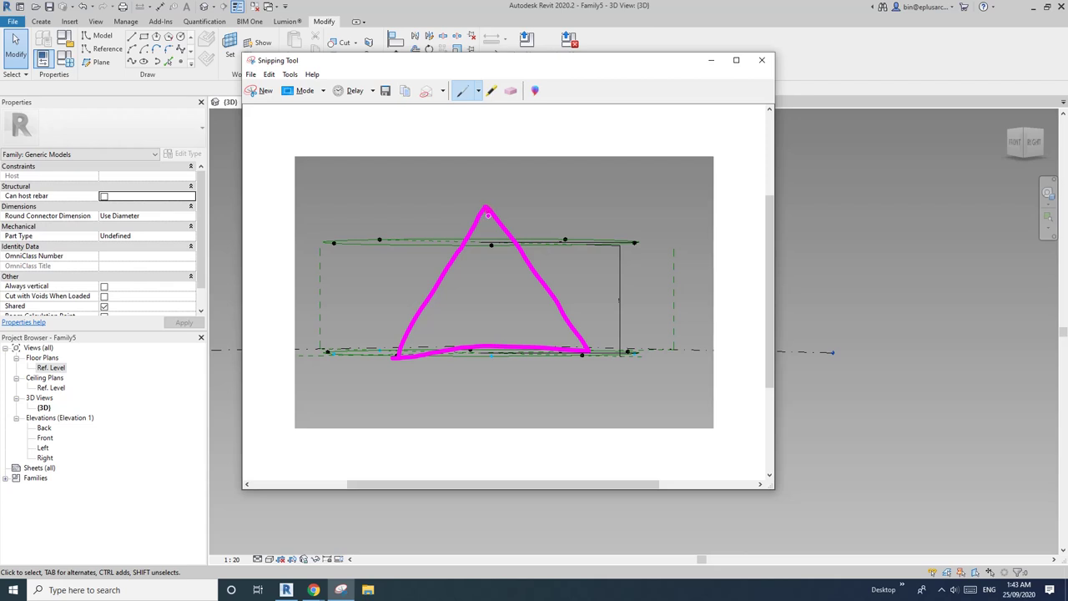
left_click_drag(488, 215, 496, 340)
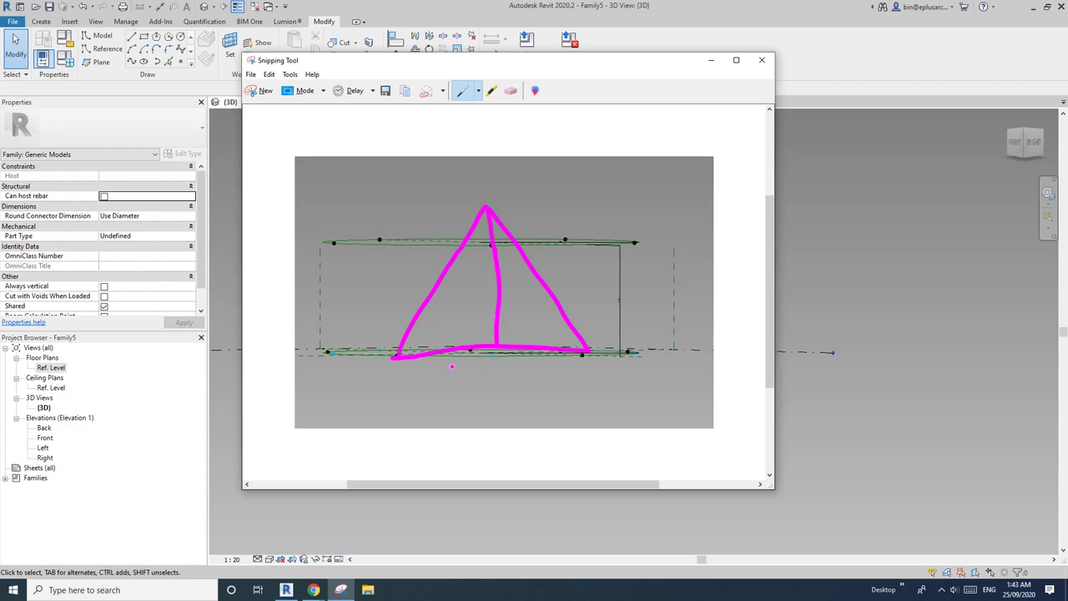
mouse_move(397, 363)
left_mouse_down()
mouse_move(492, 397)
mouse_move(597, 344)
left_mouse_up()
mouse_move(519, 402)
left_mouse_down()
mouse_move(501, 423)
mouse_move(511, 406)
left_mouse_up()
mouse_move(584, 261)
left_mouse_down()
mouse_move(568, 275)
mouse_move(585, 273)
left_mouse_up()
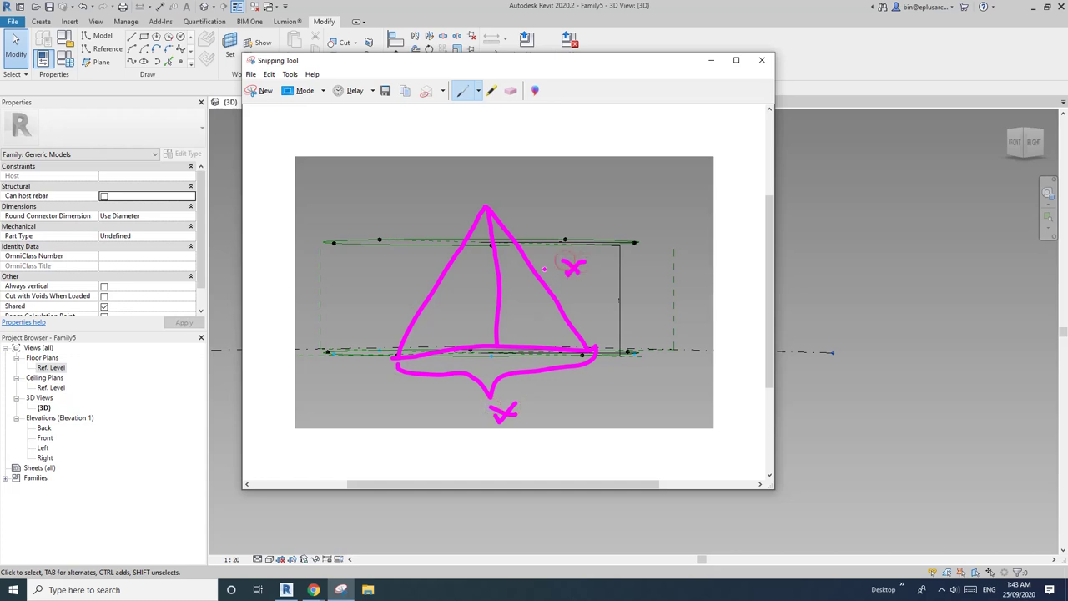
Step: Mark the right angle at the triangle's base, label the apex half-angle 30, and label the vertical line h
left_click_drag(498, 332, 511, 343)
left_click_drag(503, 230, 498, 243)
left_click_drag(476, 277, 489, 294)
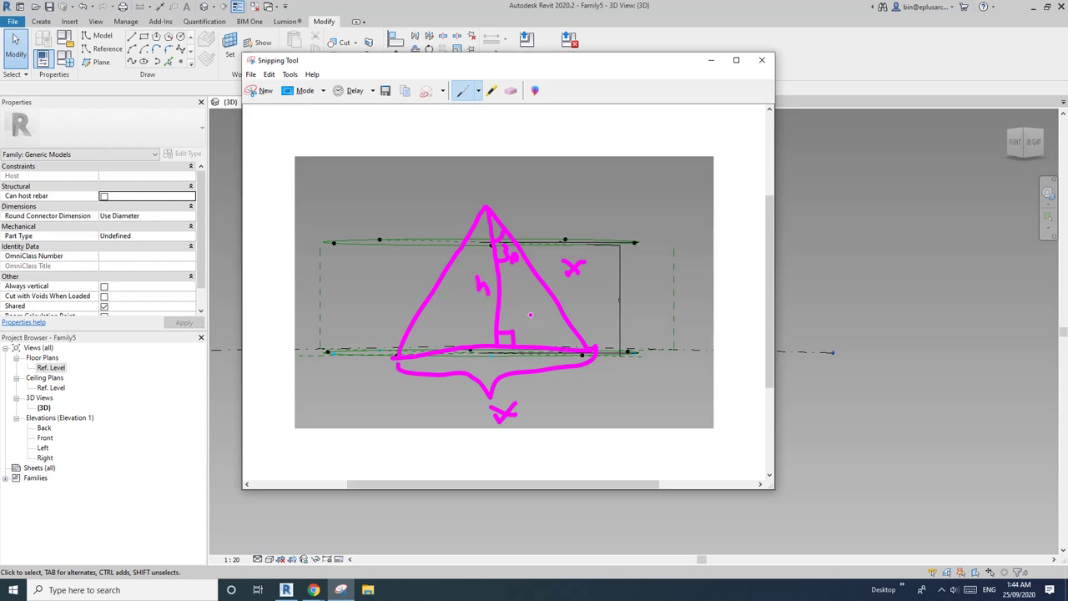
Step: Write the height formula h = cos30 times x above the triangle sketch
left_click_drag(326, 142, 336, 166)
left_click_drag(354, 152, 368, 161)
left_click_drag(400, 148, 397, 164)
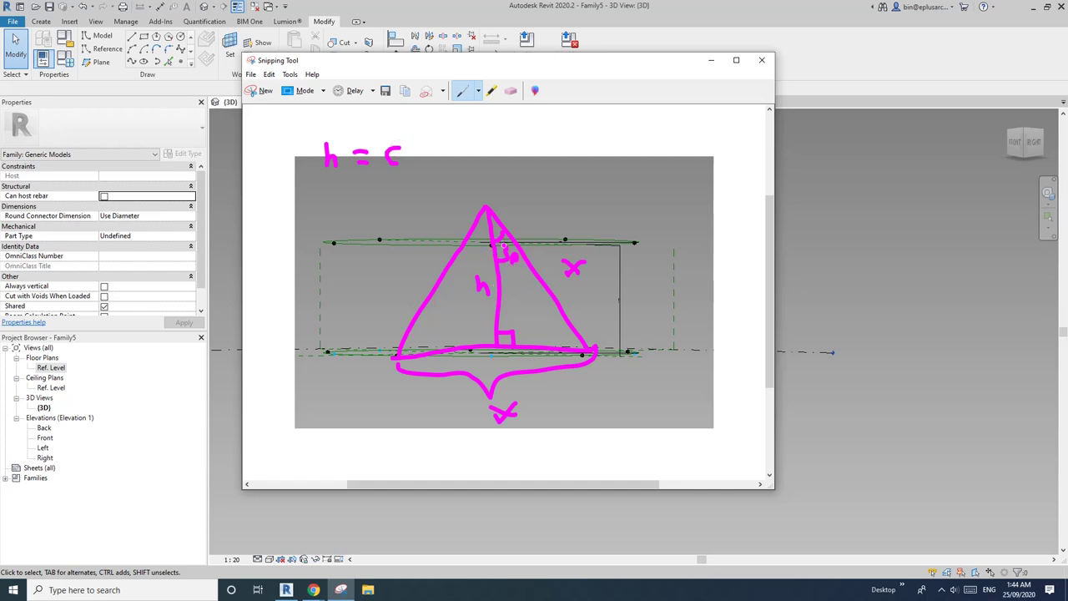
mouse_move(414, 150)
left_mouse_down()
mouse_move(433, 159)
mouse_move(447, 144)
mouse_move(483, 158)
left_mouse_up()
mouse_move(482, 144)
left_mouse_down()
mouse_move(465, 159)
mouse_move(512, 139)
mouse_move(518, 160)
left_mouse_up()
Step: Erase the multiplication sign between cos30 and x in the handwritten formula and redraw it as an asterisk
left_click(511, 91)
left_click(476, 149)
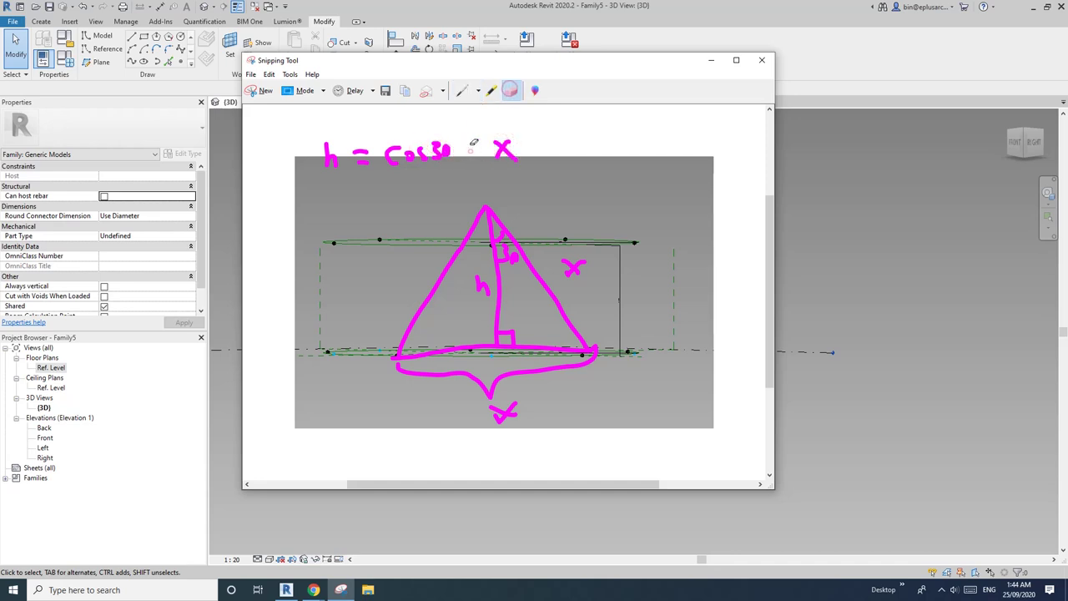
left_click(472, 150)
left_click(461, 90)
mouse_move(472, 145)
left_mouse_down()
mouse_move(468, 155)
mouse_move(477, 152)
left_mouse_up()
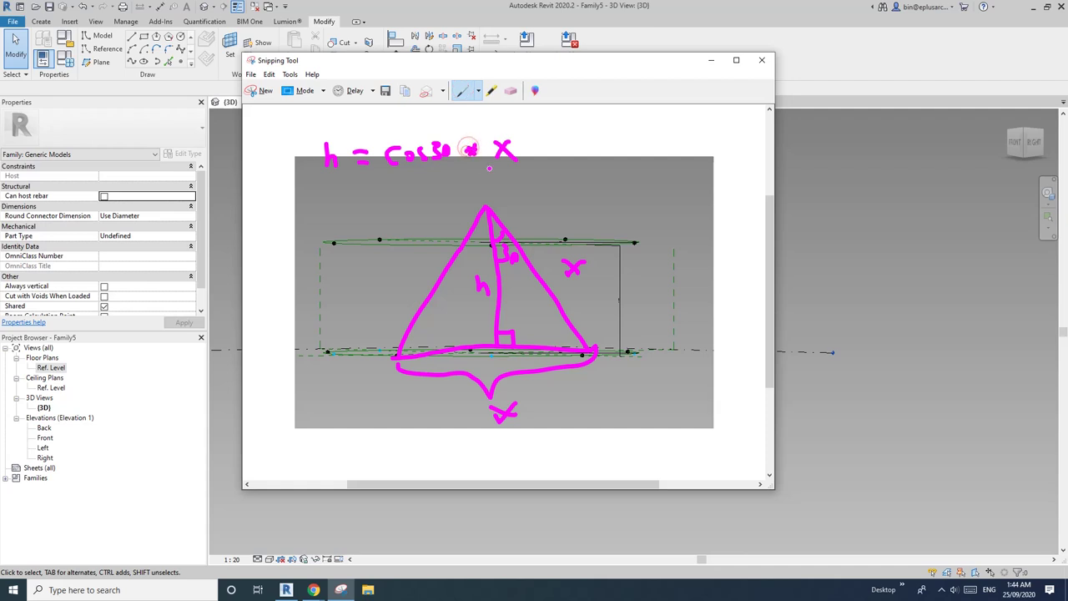
Step: Switch back to Revit and set the formula of family parameter h to cos(30°) * x
left_click(839, 237)
middle_click_drag(539, 316, 592, 313)
left_click(65, 58)
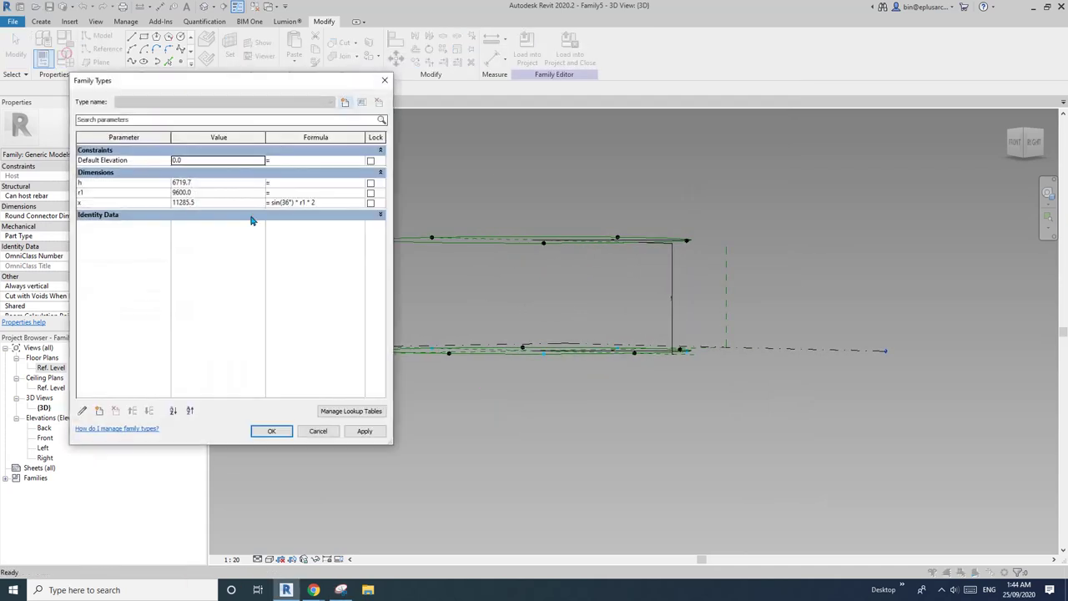
left_click(293, 183)
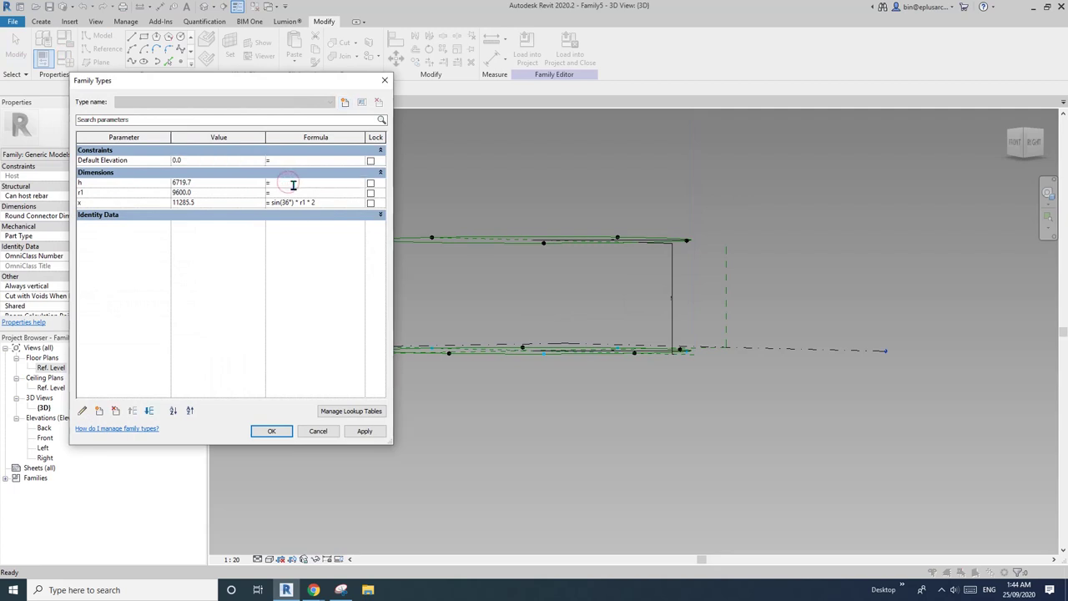
type("cos(30°) * x")
left_click(272, 431)
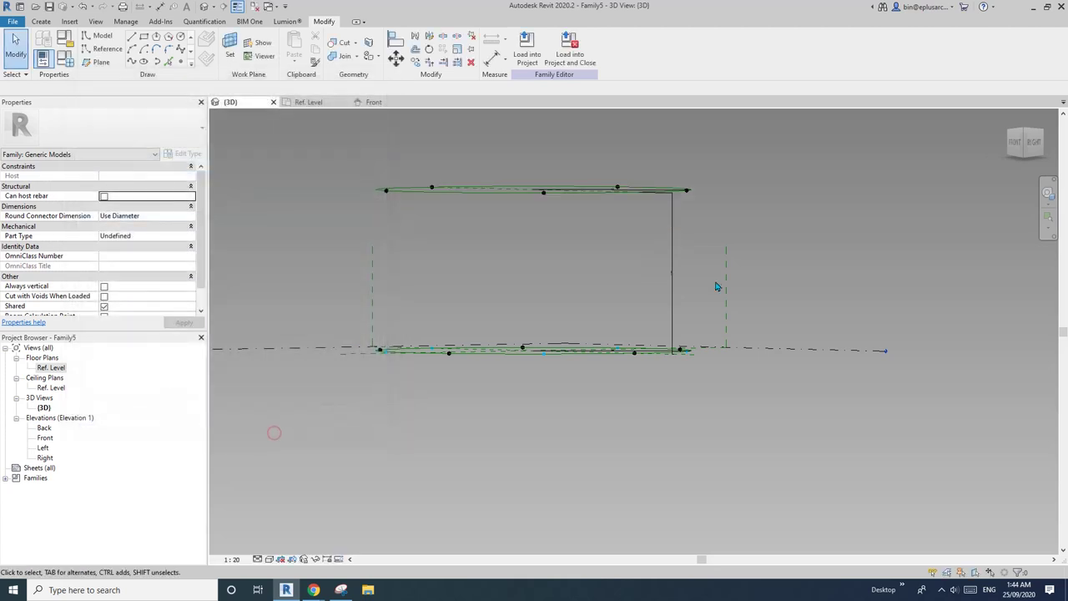
Step: Open the Front elevation, examine the geodesic sphere levels in the Chrome image results, and return to Revit
double_click(45, 437)
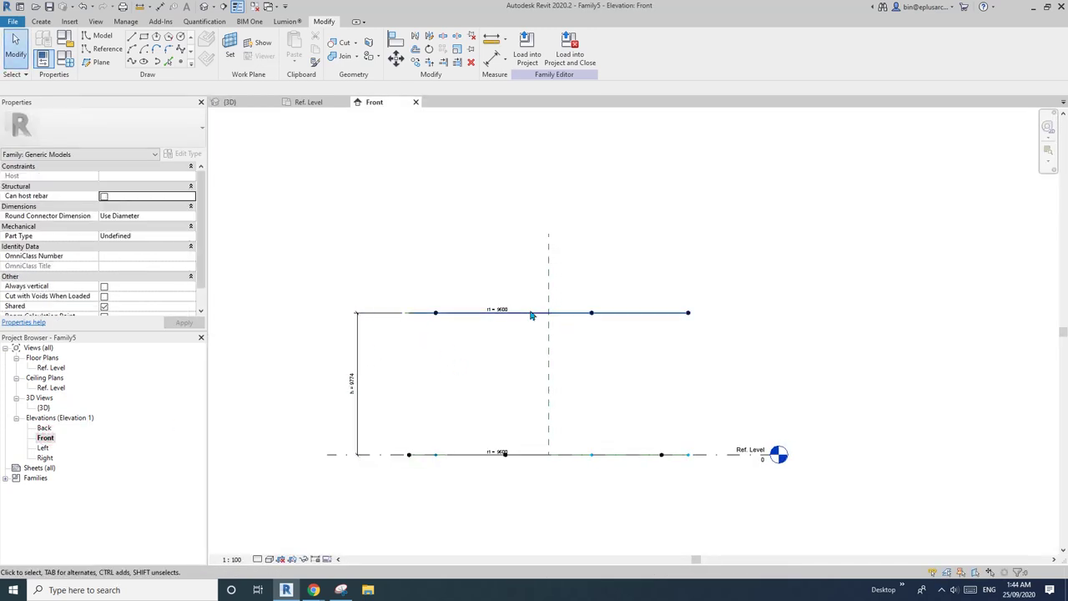
scroll(523, 309, "down", 2)
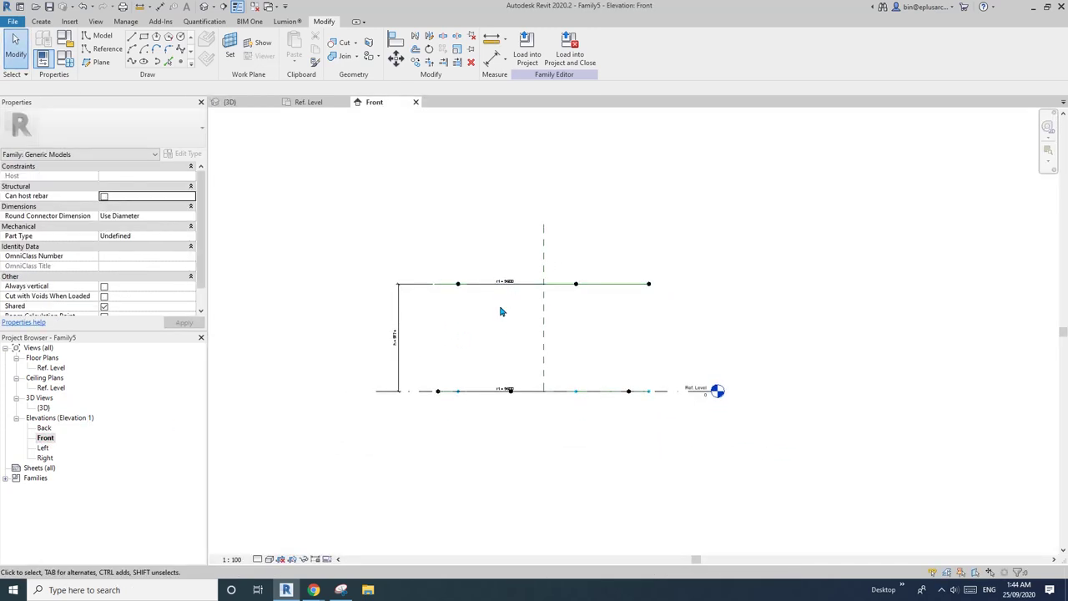
mouse_move(313, 590)
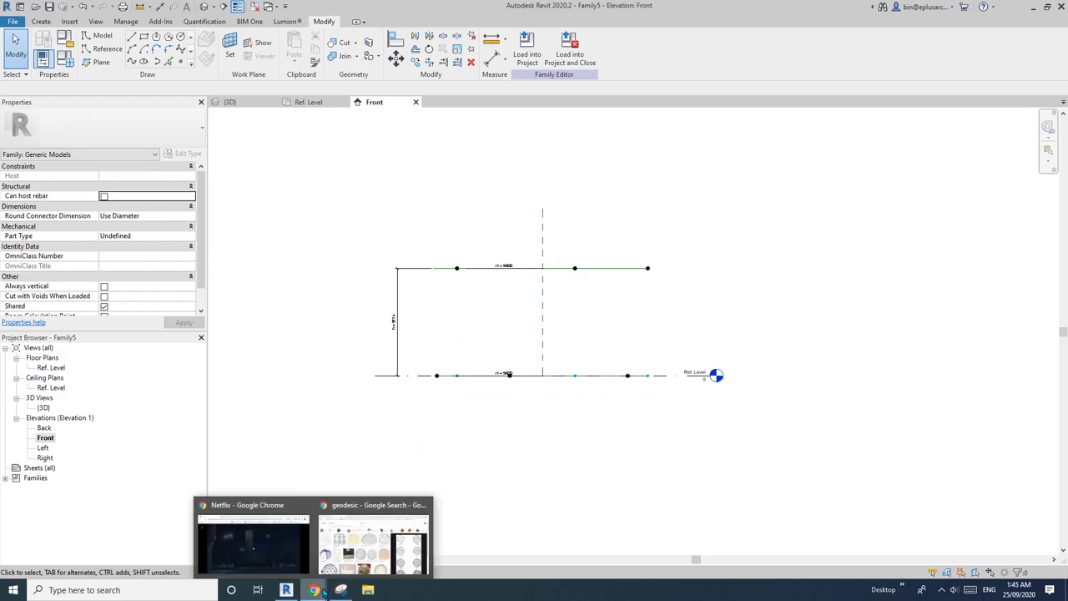
left_click(362, 554)
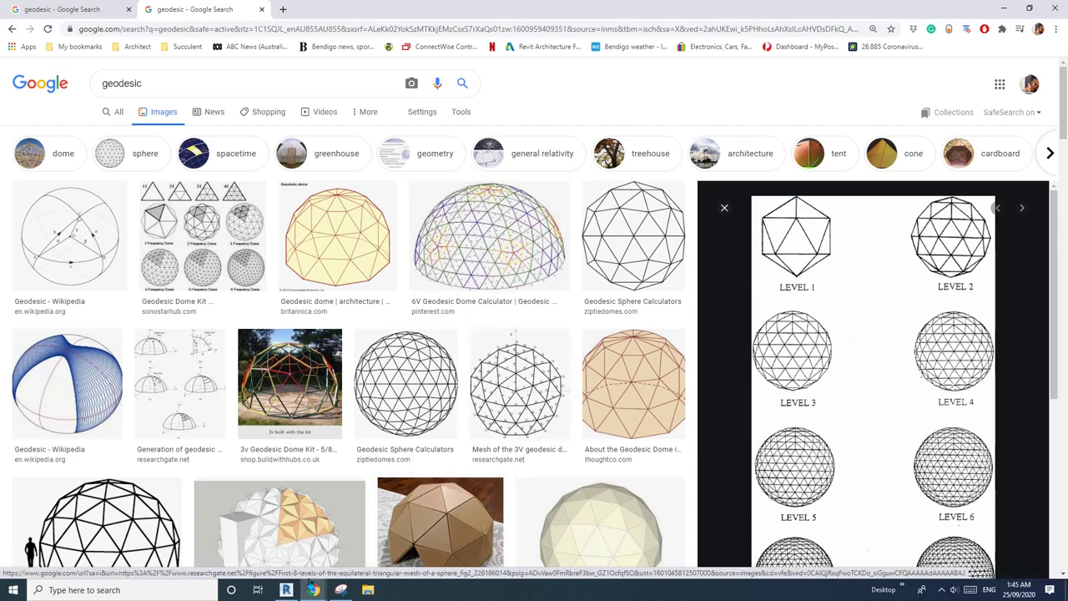
key("alt+Tab")
Step: Start a reference line in the Front elevation and set its work plane to Reference Plane : Center (Front/Back)
middle_click_drag(534, 328, 510, 327)
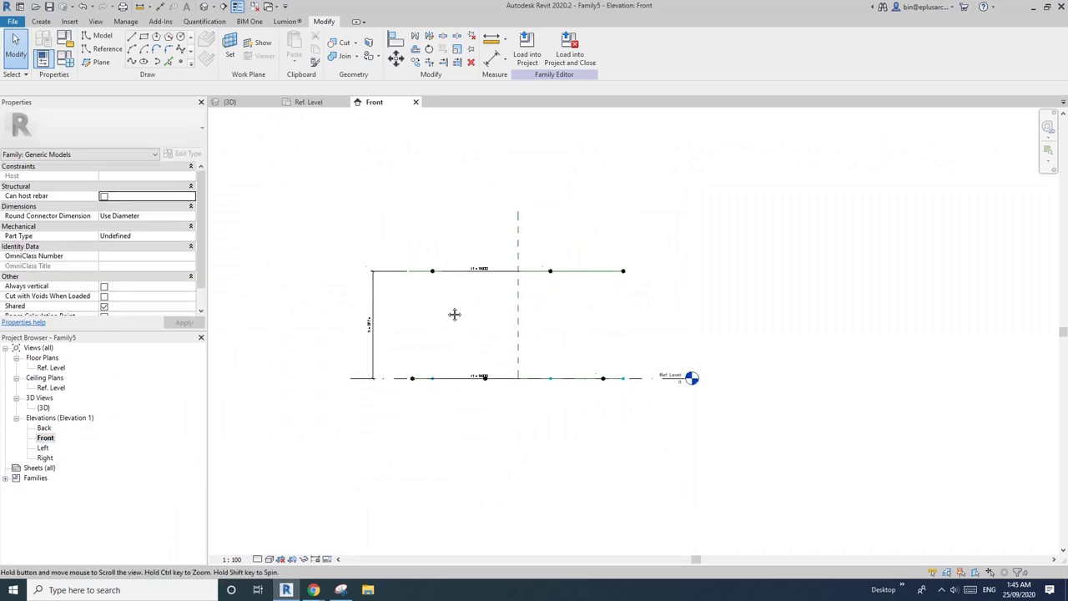
middle_click_drag(453, 312, 443, 307)
scroll(504, 292, "up", 1)
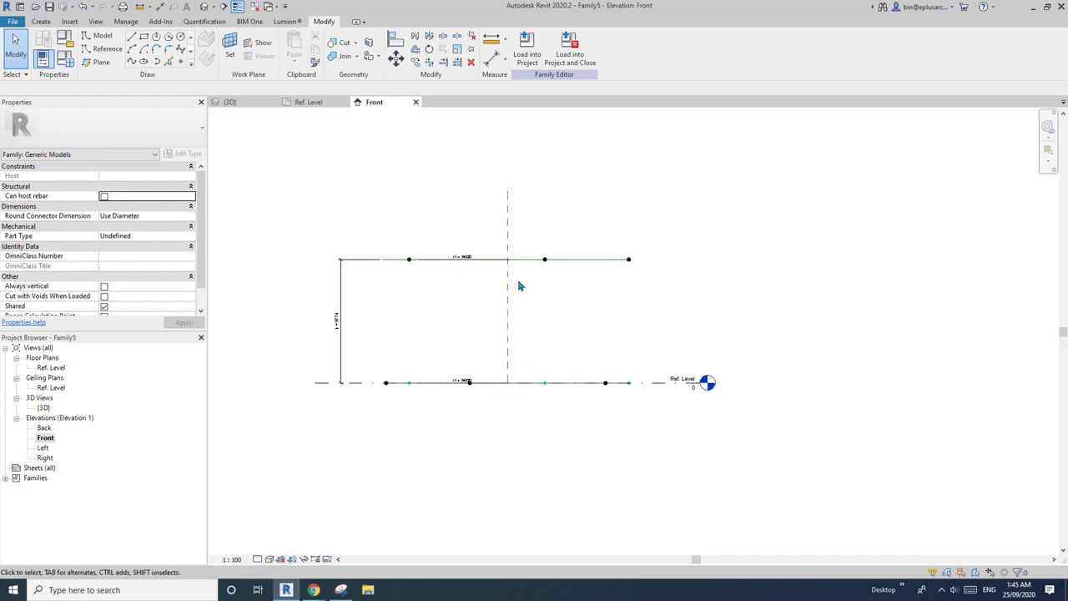
scroll(552, 382, "down", 1)
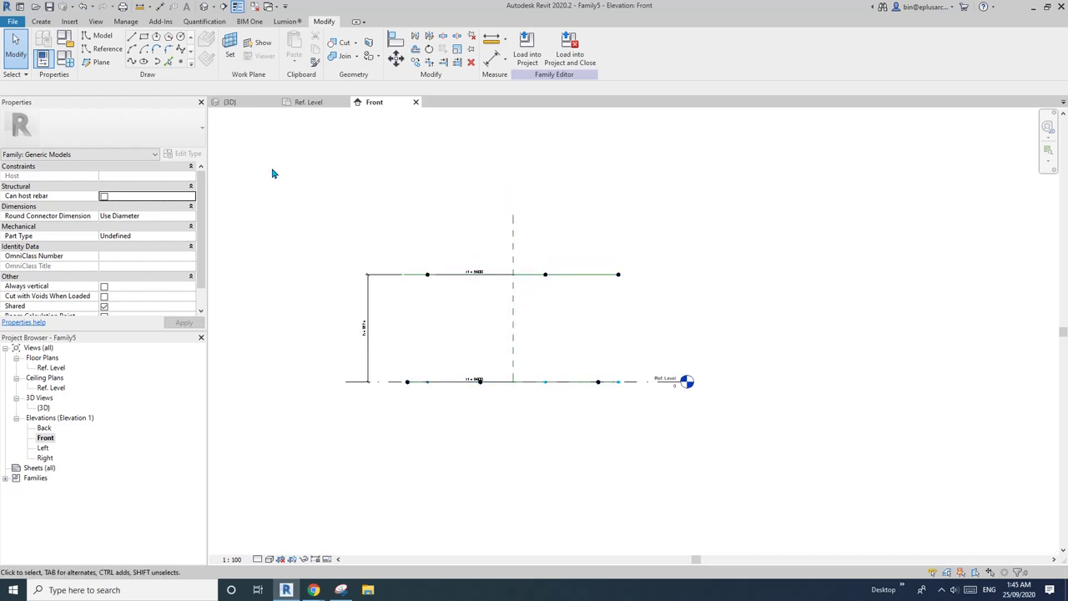
left_click(107, 50)
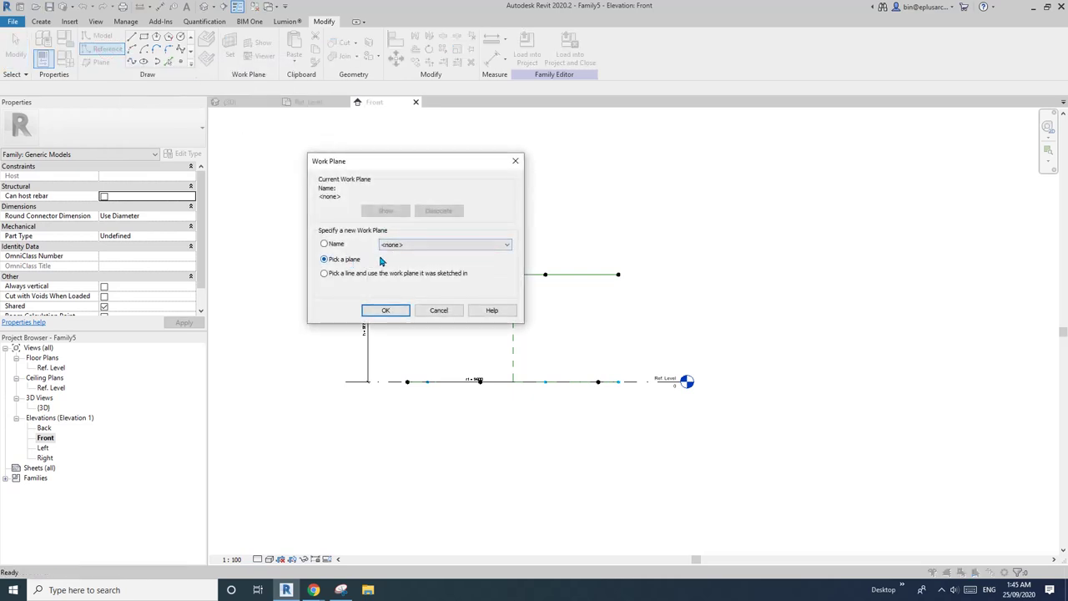
left_click(424, 245)
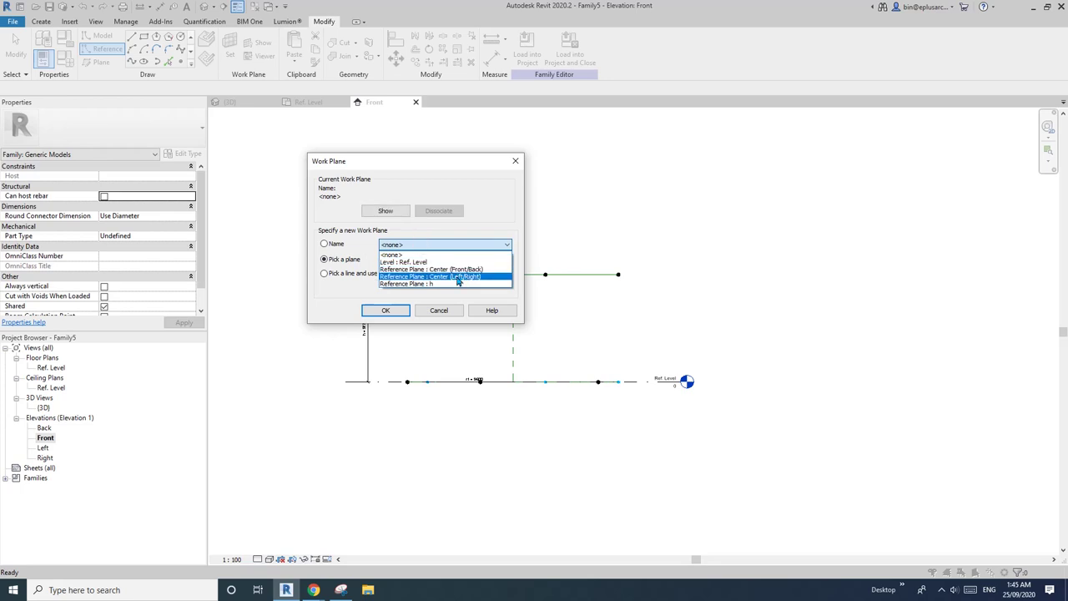
left_click(457, 268)
left_click(386, 309)
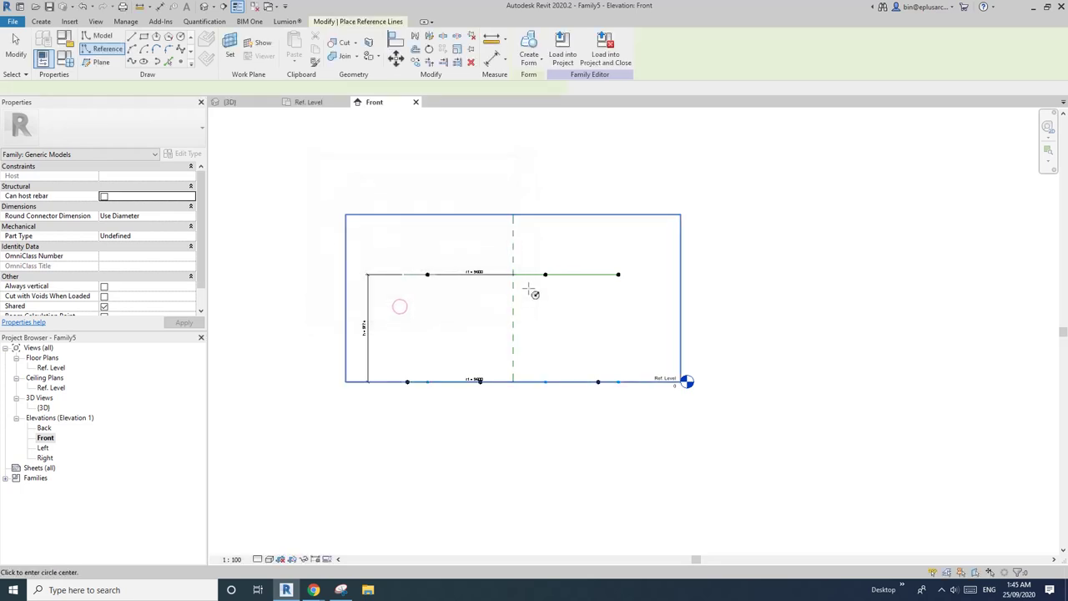
Step: Draw a straight vertical reference line from the upper circle's centre to the lower circle's centre
left_click(133, 37)
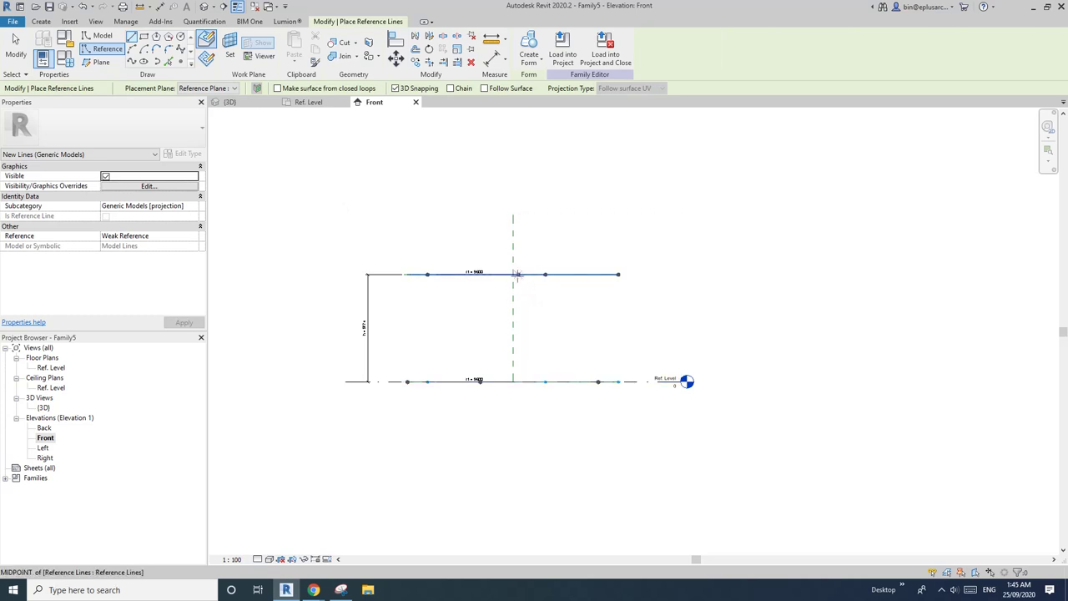
left_click(513, 274)
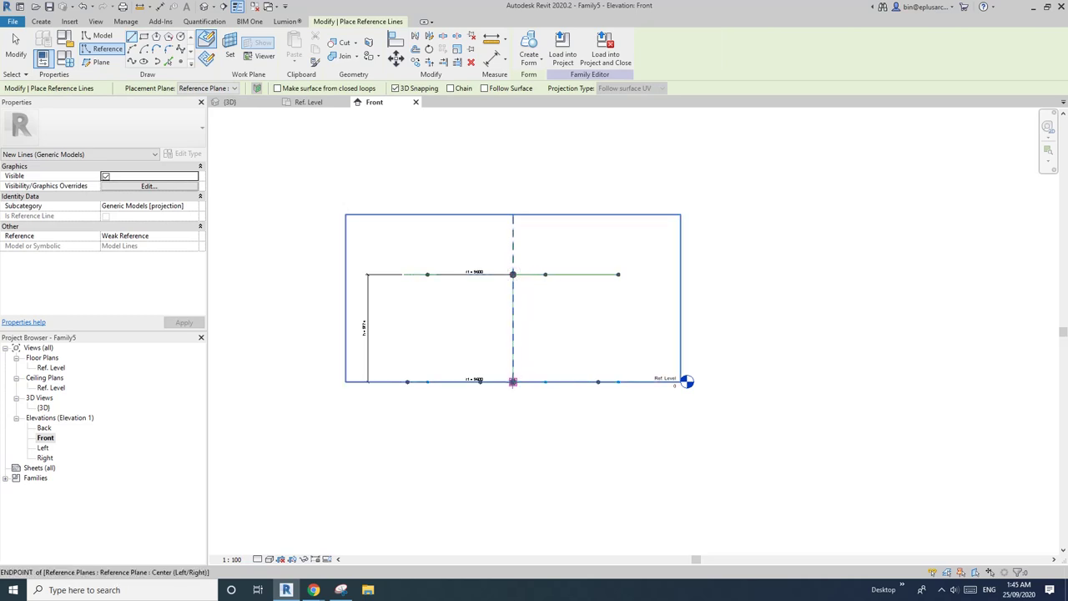
left_click(513, 381)
key("Escape")
key("Escape")
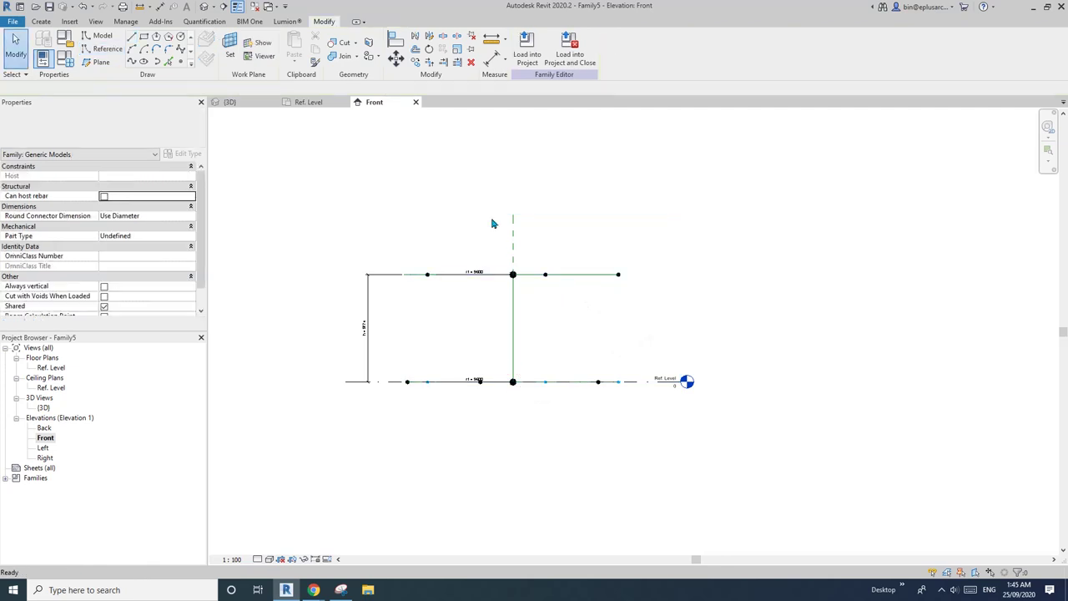
Step: Return to the 3D view and set family parameter r1 to 5000
left_click(205, 7)
middle_click_drag(606, 325, 640, 360, "shift")
scroll(630, 355, "up", 1)
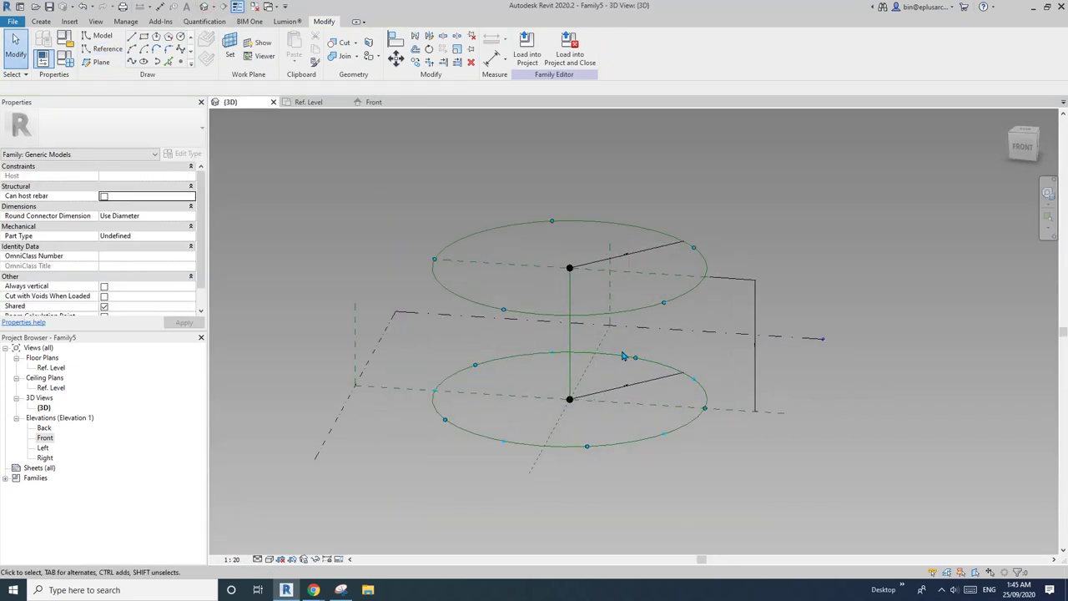
left_click(649, 307)
middle_click_drag(649, 306, 737, 316, "shift")
key("Escape")
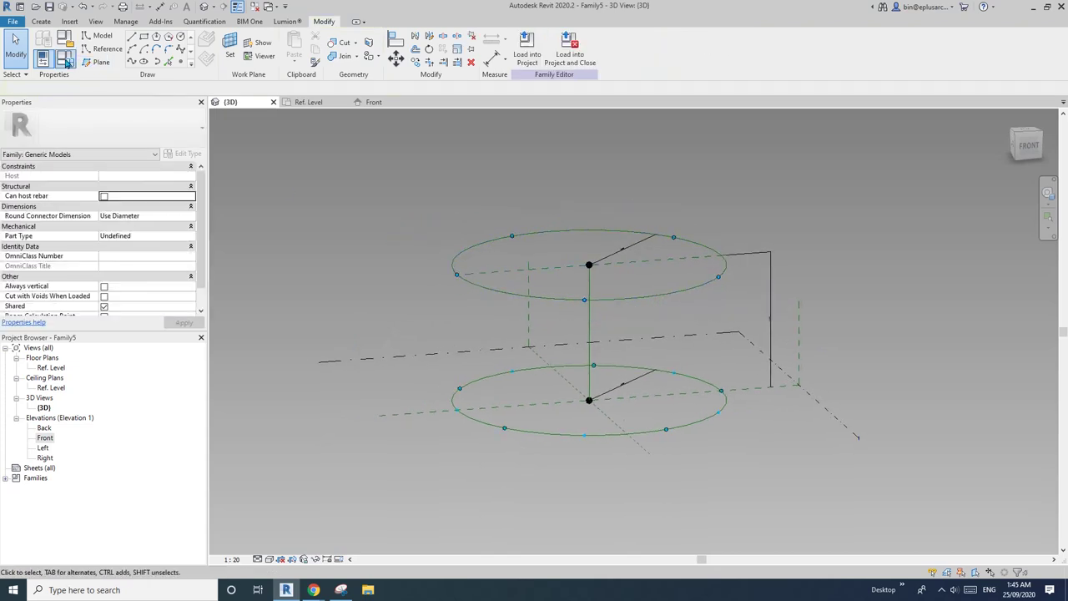
left_click(65, 59)
left_click(212, 193)
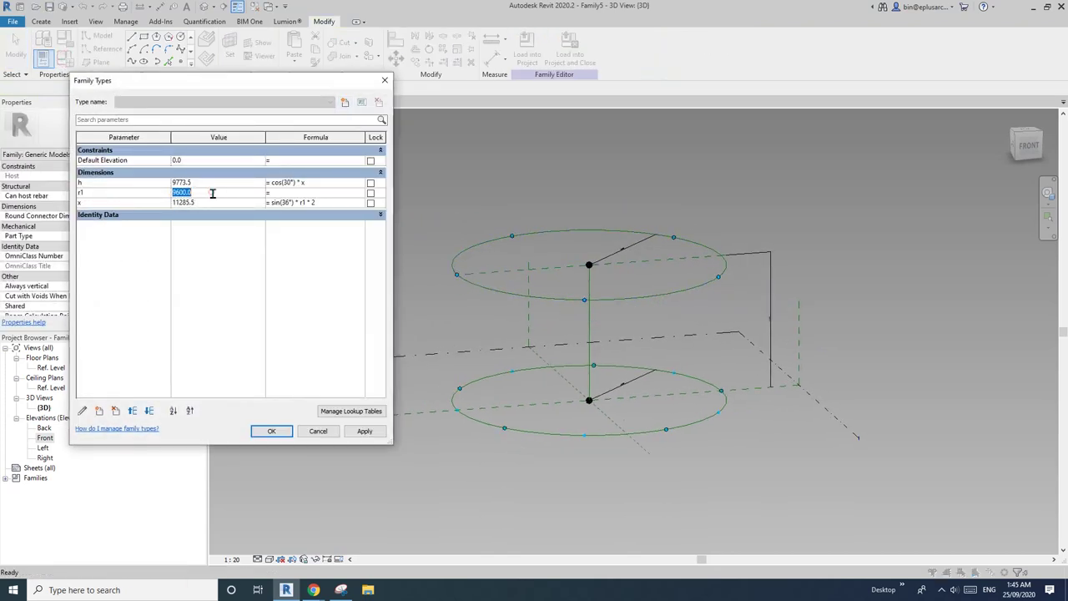
type("5000")
left_click(368, 429)
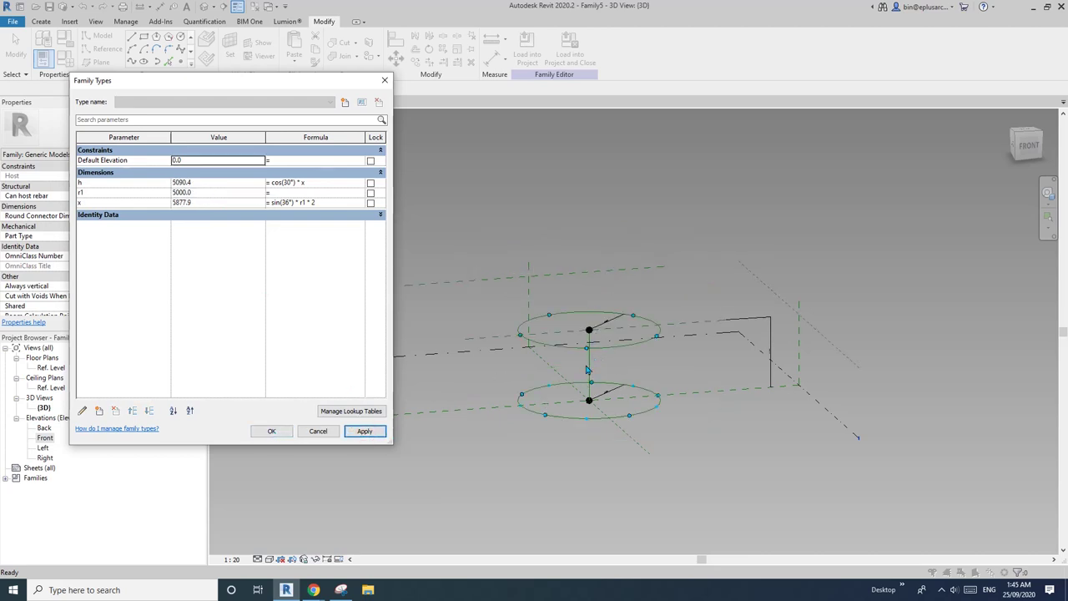
left_click(271, 431)
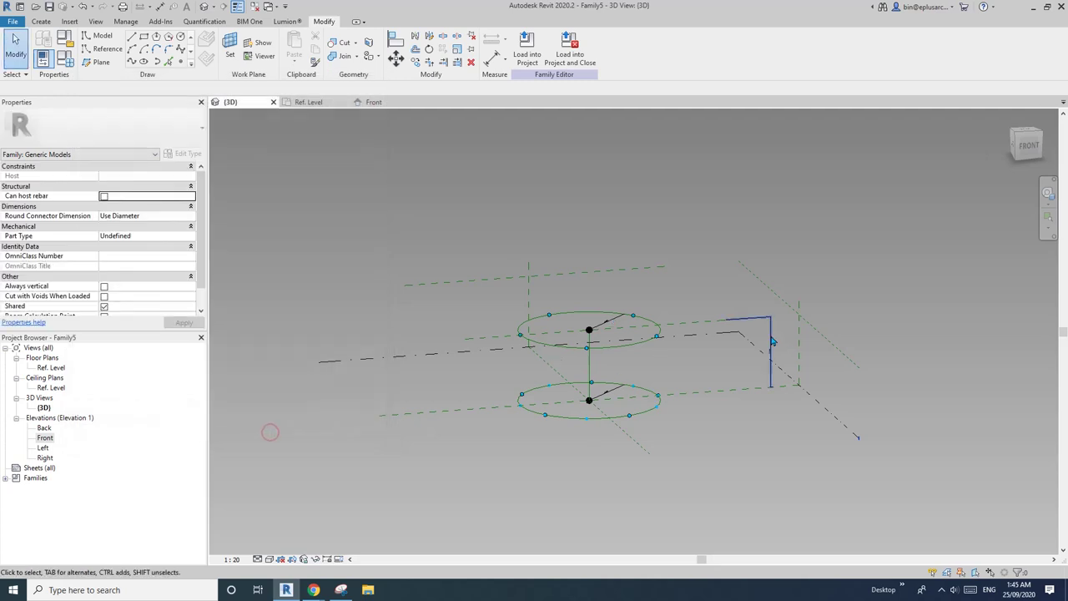
Step: Place a reference point, drawn on face, at the midpoint of the vertical reference line between the two circle centres
scroll(609, 363, "up", 3)
scroll(707, 342, "up", 1)
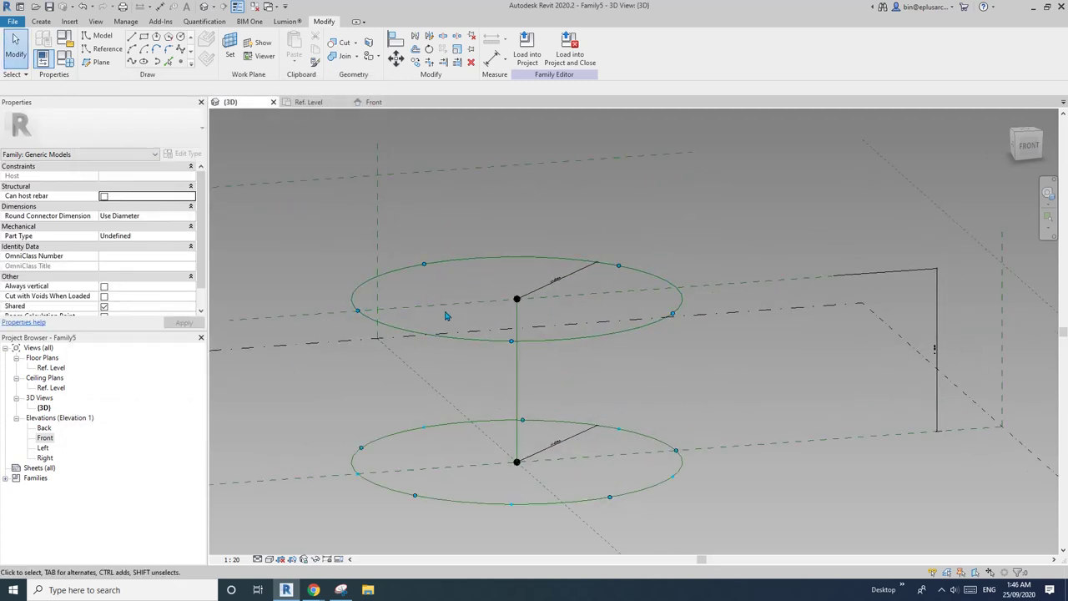
middle_click_drag(519, 360, 553, 331)
left_click(609, 349)
left_click(181, 61)
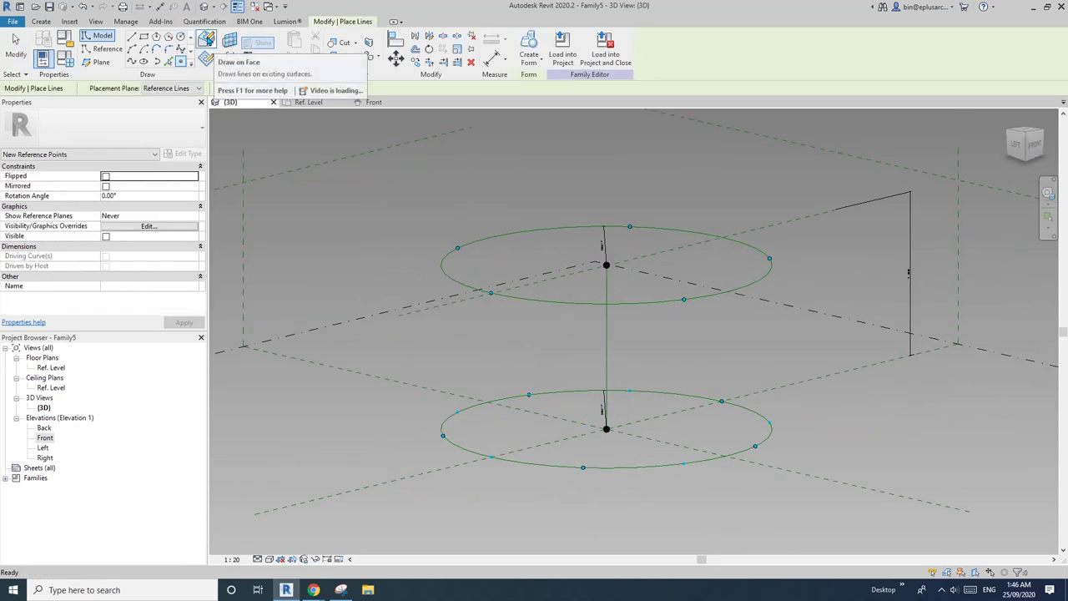
left_click(207, 41)
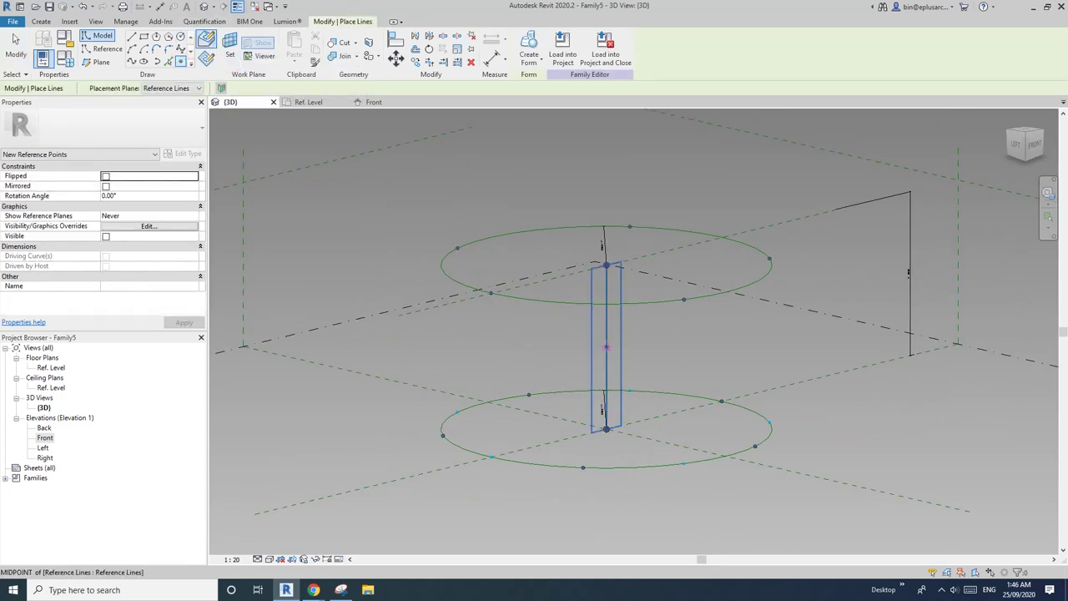
left_click(606, 347)
key("Escape")
middle_click_drag(696, 356, 626, 365, "shift")
Step: Start a circular reference line and set its work plane to the vertical plane of the midpoint reference point
left_click(607, 347)
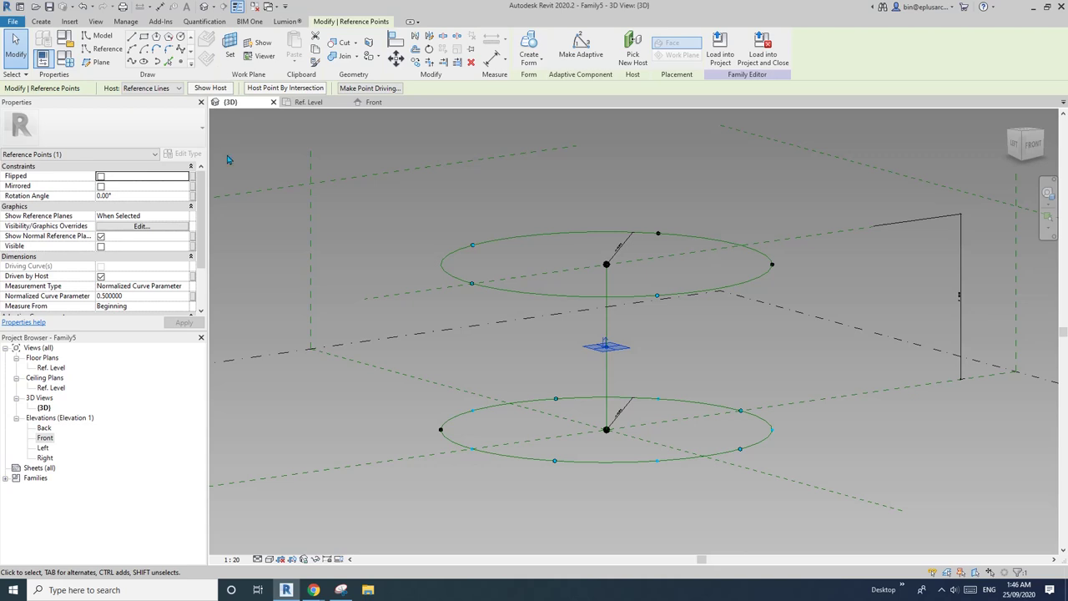
left_click(107, 49)
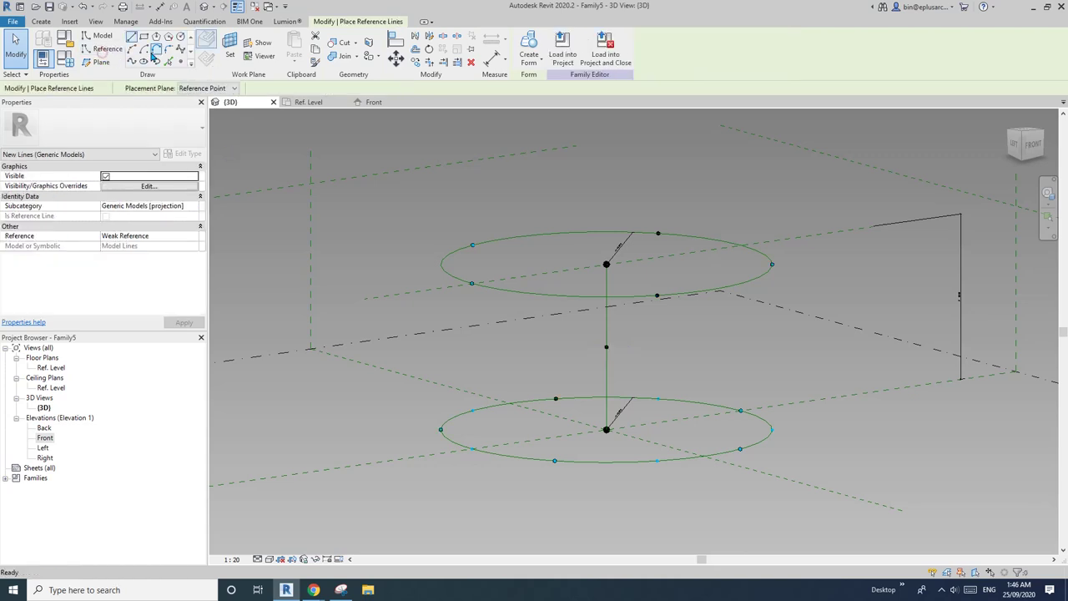
left_click(180, 37)
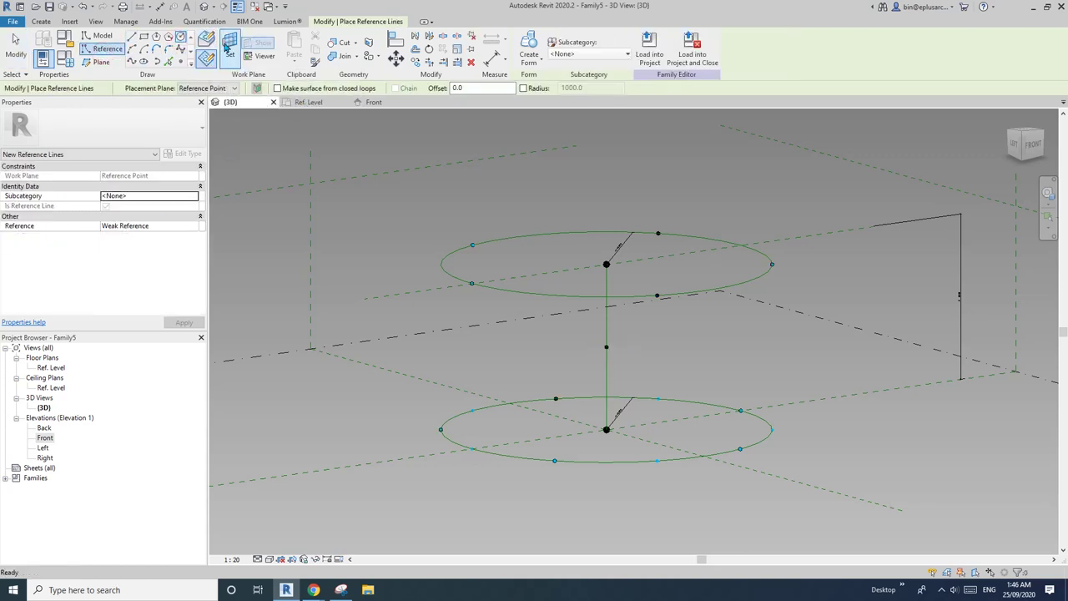
left_click(229, 45)
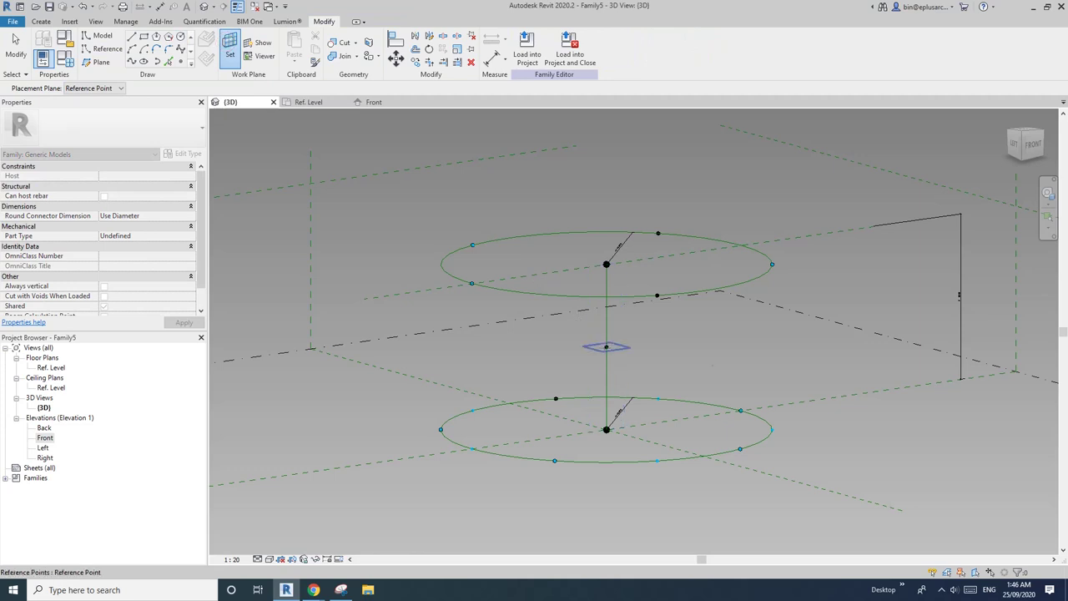
left_click(606, 346)
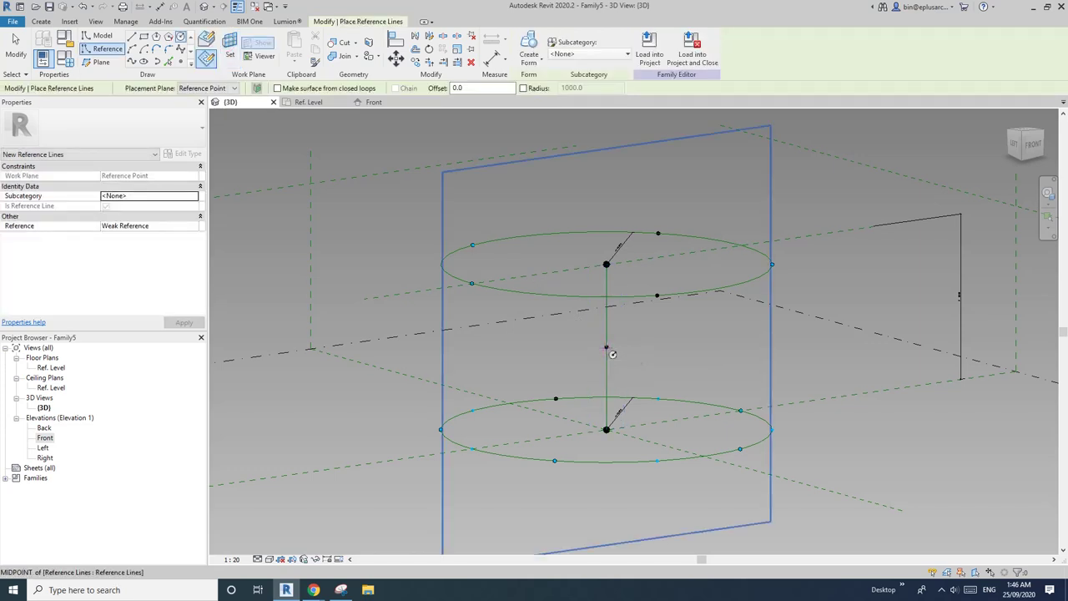
Step: Draw a vertical reference circle of about 5610 radius centred on the midpoint and reaching the end of the upper circle
left_click(606, 346)
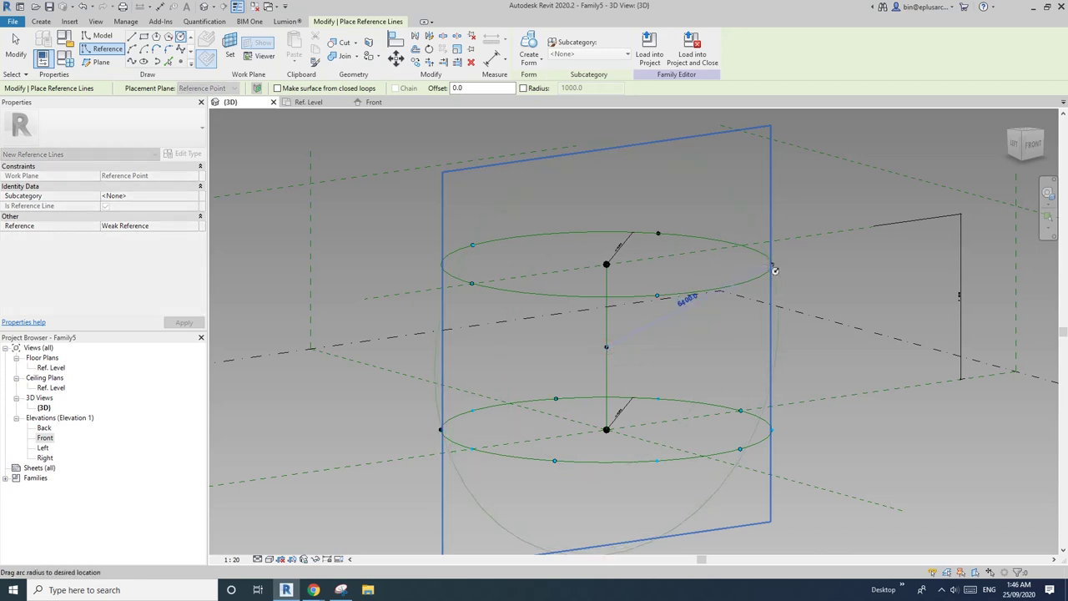
middle_click_drag(568, 309, 465, 273, "shift")
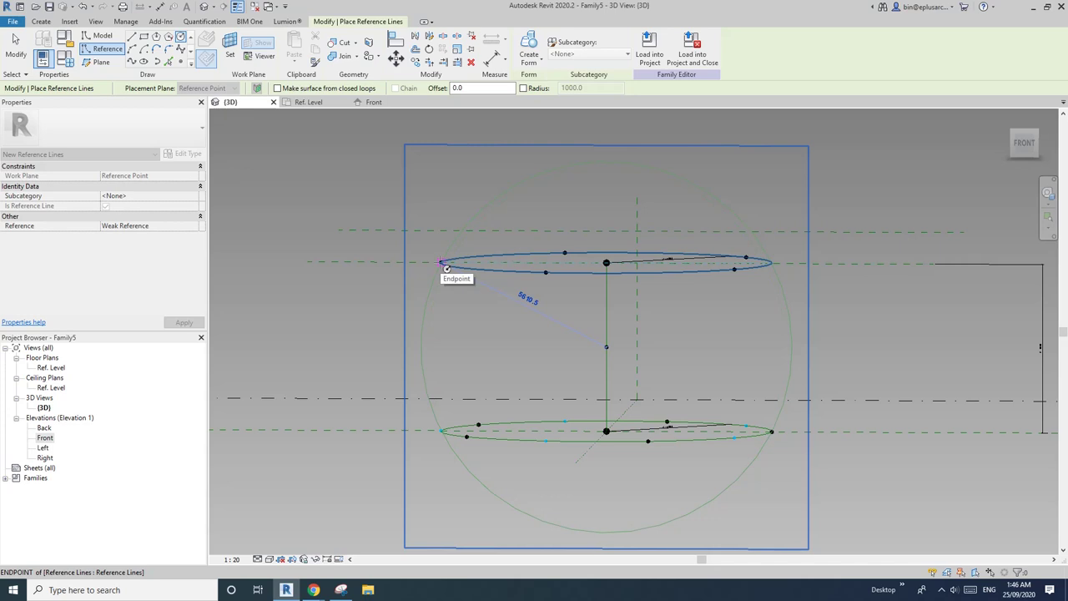
left_click(443, 264)
middle_click_drag(565, 331, 674, 410, "shift")
key("Escape")
key("Escape")
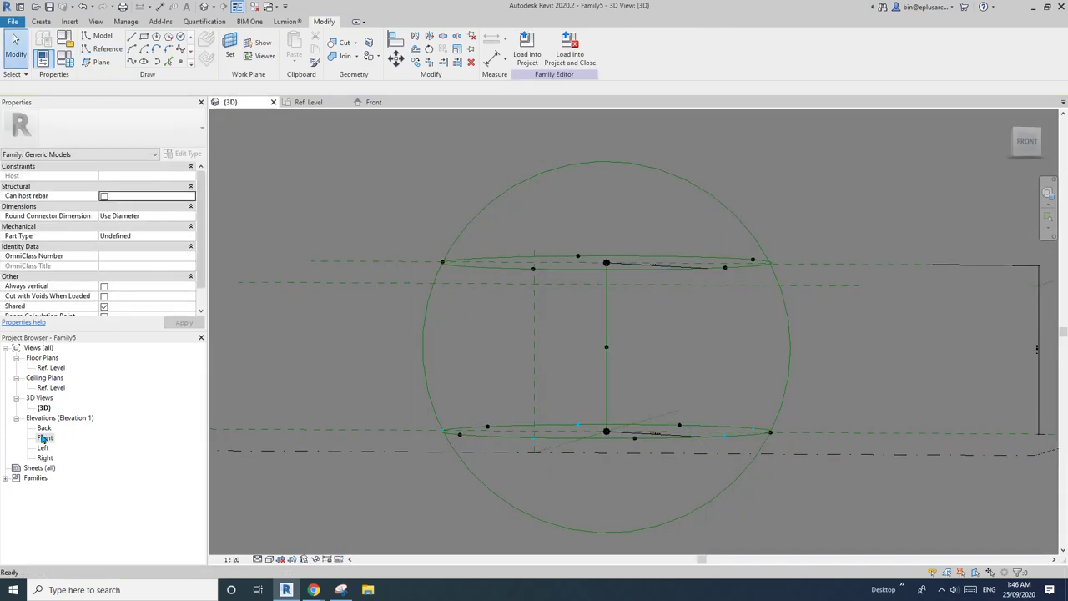
Step: Examine in the Front elevation and 3D view how the vertical circle meets the ends of both horizontal circles
double_click(45, 437)
scroll(479, 373, "up", 2)
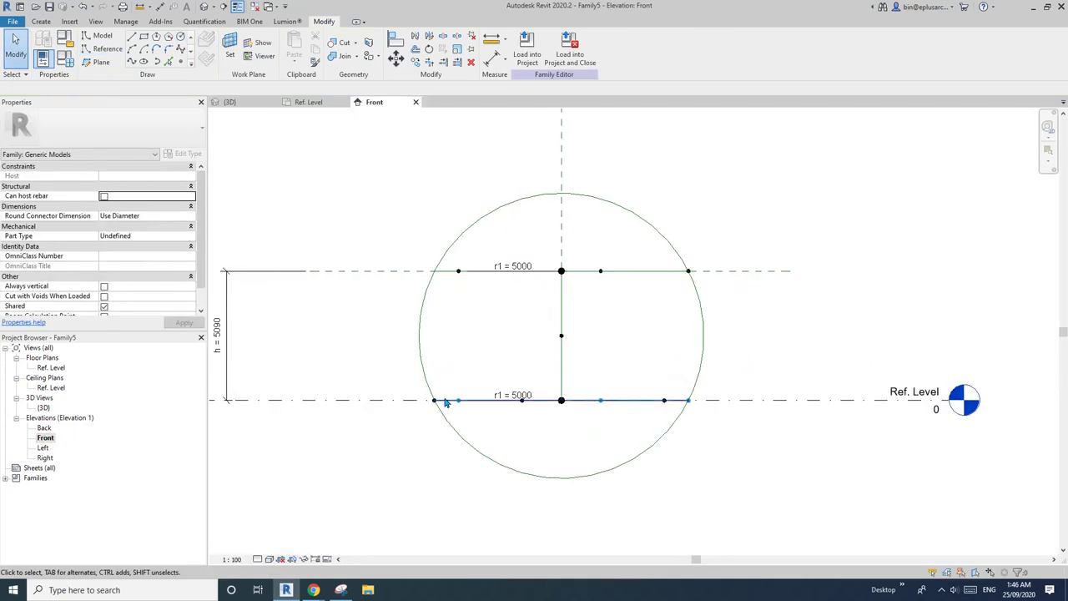
scroll(467, 225, "up", 1)
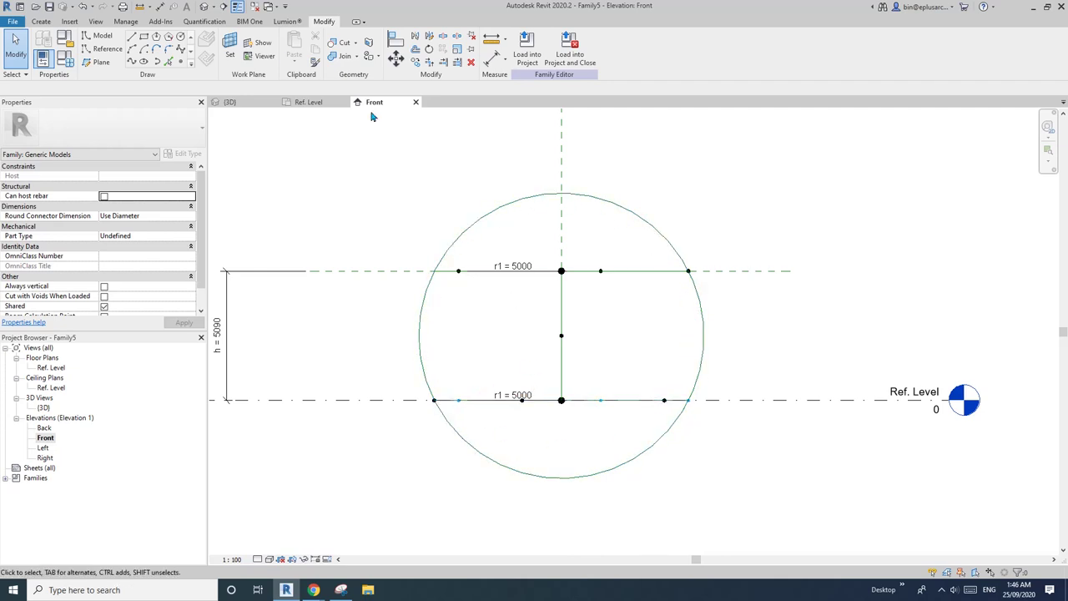
left_click(204, 5)
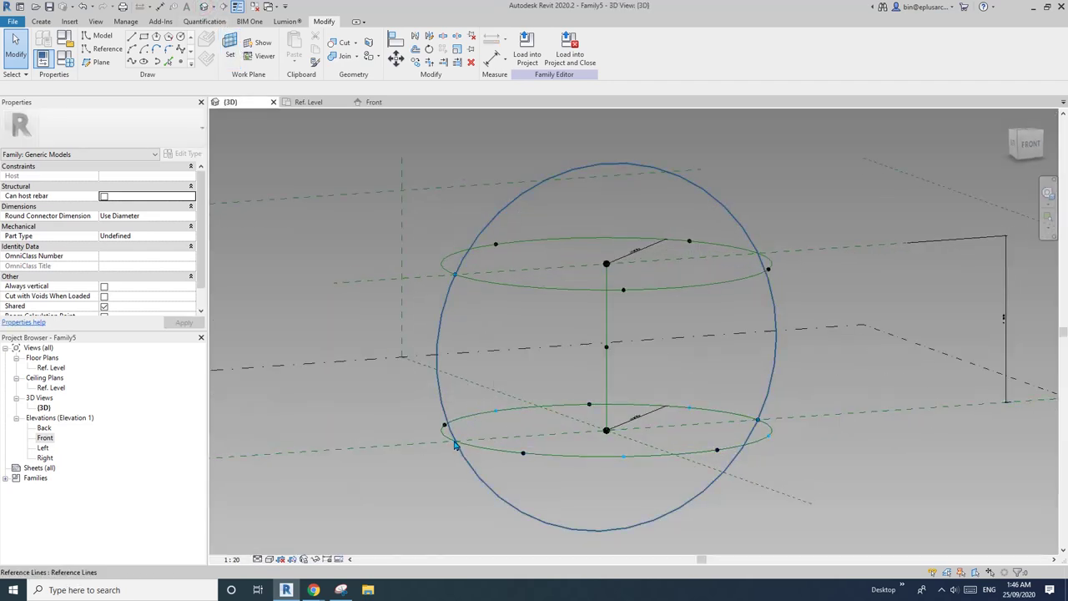
scroll(772, 264, "up", 1)
middle_click_drag(772, 264, 747, 229, "shift")
scroll(772, 264, "down", 1)
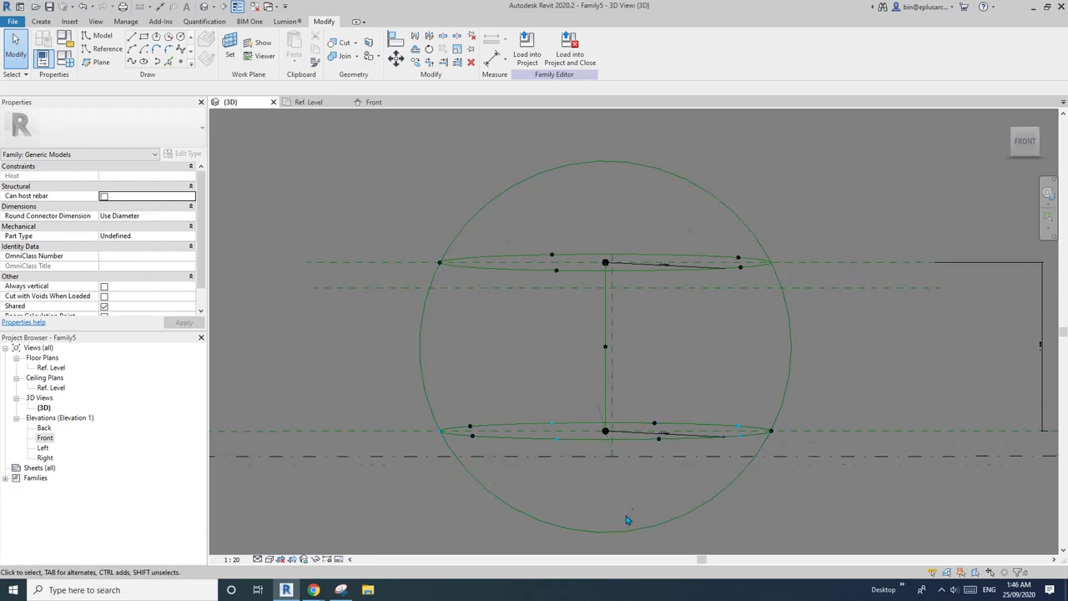
middle_click_drag(625, 515, 636, 435, "shift")
middle_click_drag(620, 343, 611, 321, "shift")
Step: Place reference points on the vertical circle at its top and bottom quadrants
left_click(180, 61)
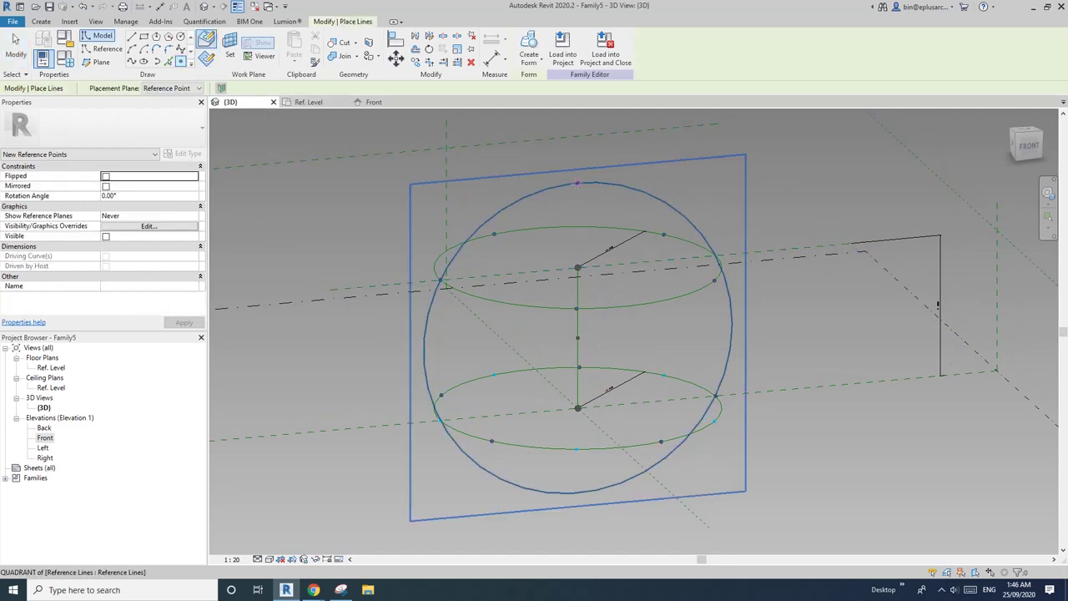
left_click(578, 182)
left_click(577, 492)
middle_click_drag(606, 440, 621, 409)
key("Escape")
key("Escape")
scroll(635, 400, "down", 1)
middle_click_drag(685, 379, 644, 383, "shift")
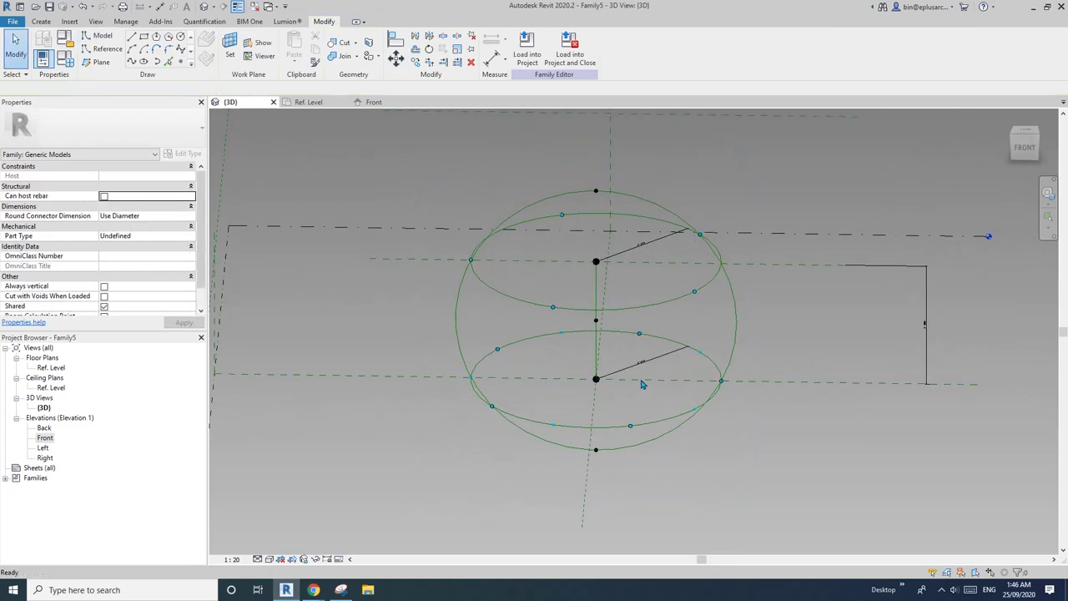
Step: Make the vertical reference circle's temporary radius dimension permanent
left_click(735, 329)
middle_click_drag(735, 329, 742, 257, "shift")
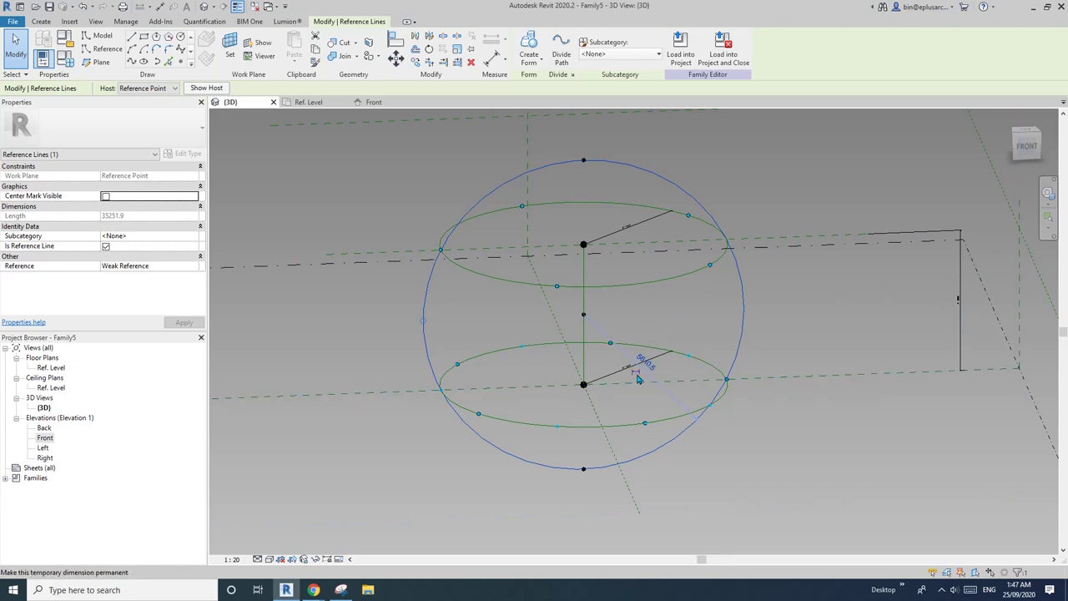
left_click_drag(672, 400, 715, 334)
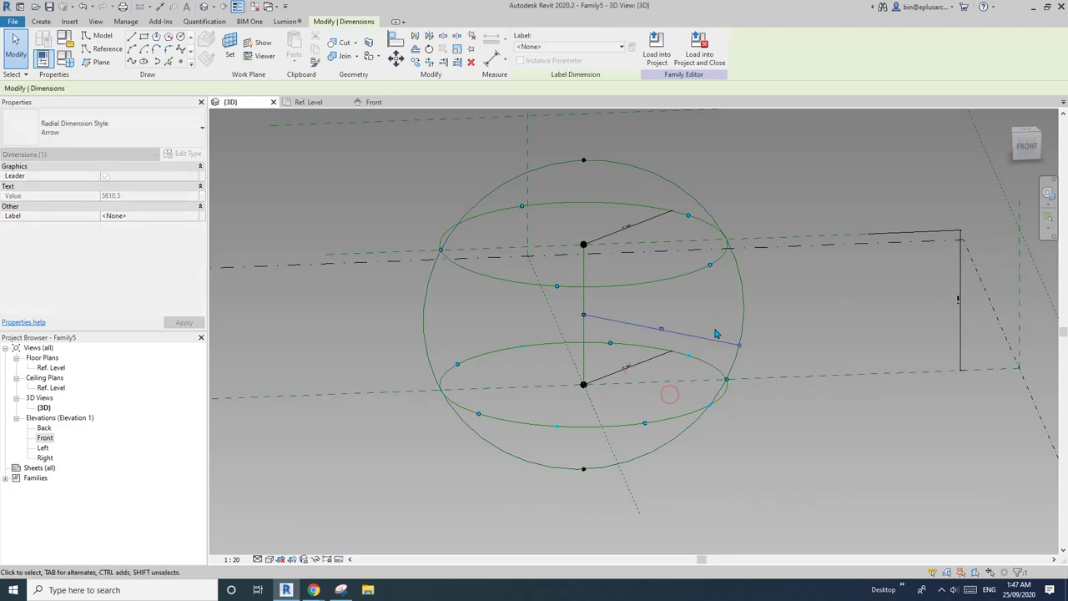
left_click(692, 172)
Step: Label the vertical circle's radius dimension with a new type family parameter named r2
middle_click_drag(689, 280, 714, 282, "shift")
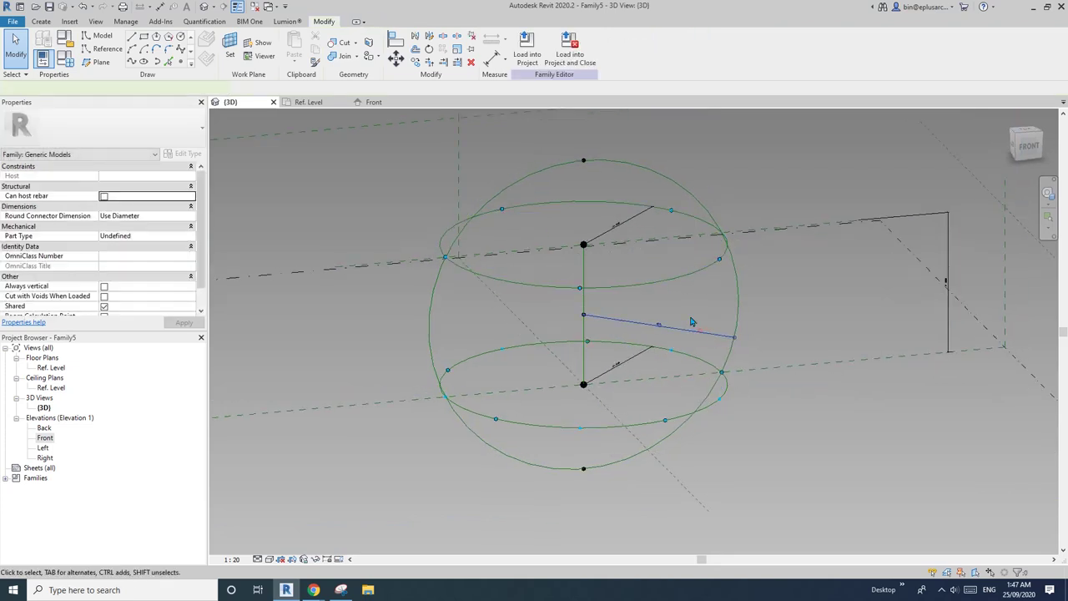
left_click(700, 330)
left_click(632, 46)
type("r2")
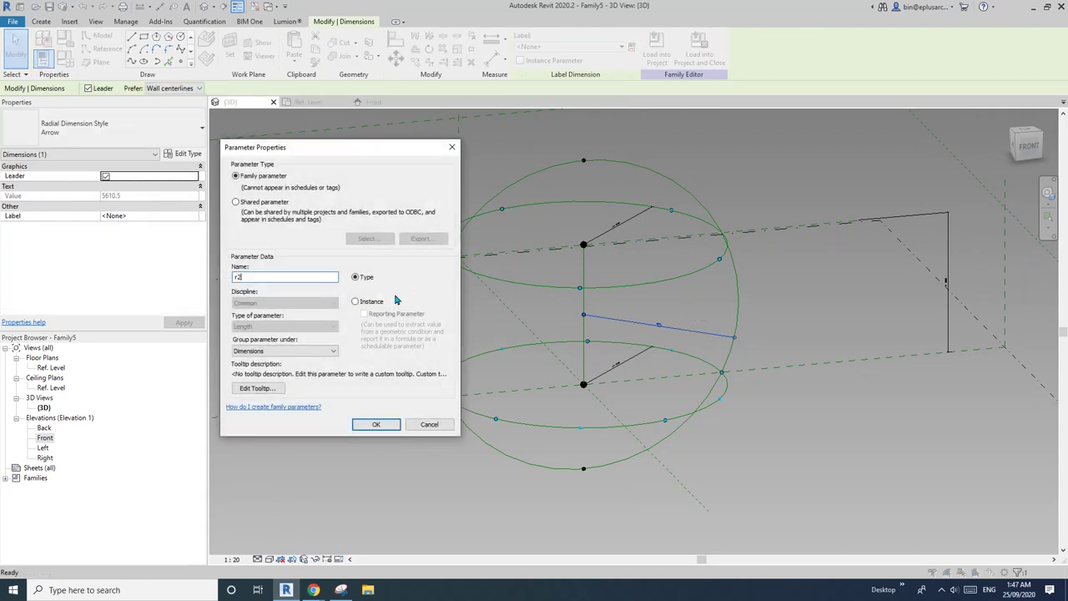
left_click(376, 424)
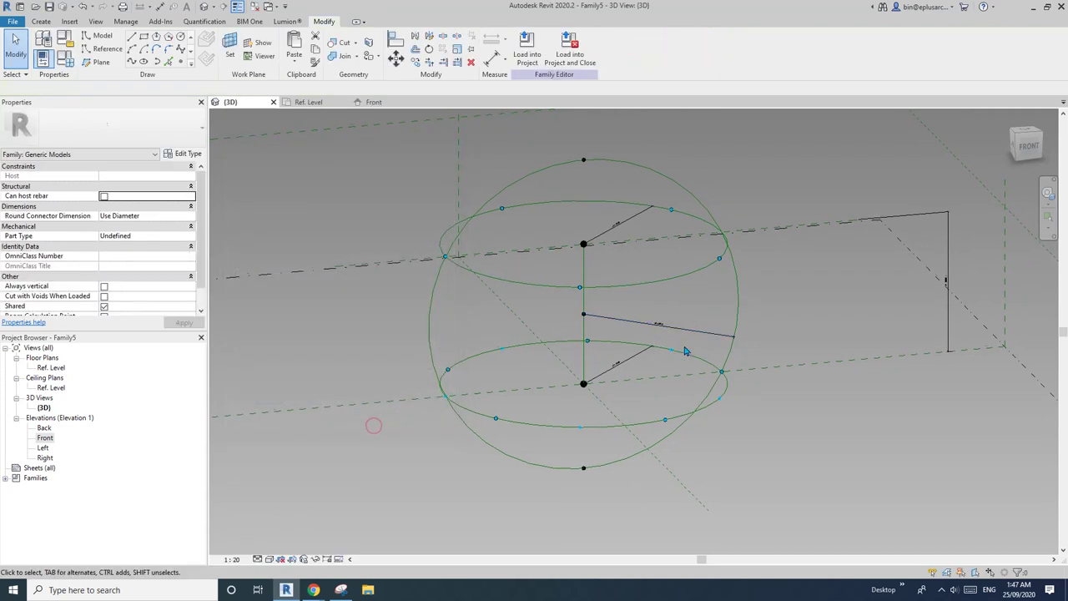
Step: In the Front elevation, move the r2 dimension's arrow end to where the vertical circle meets the lower circle's outer end
middle_click_drag(685, 351, 632, 303, "shift")
left_click(45, 437)
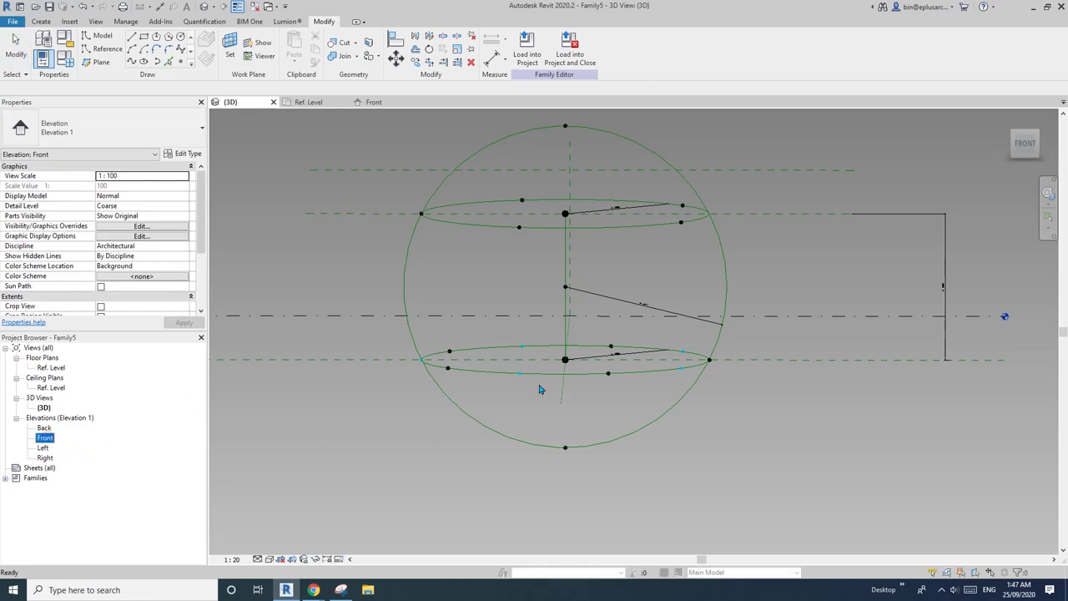
double_click(45, 438)
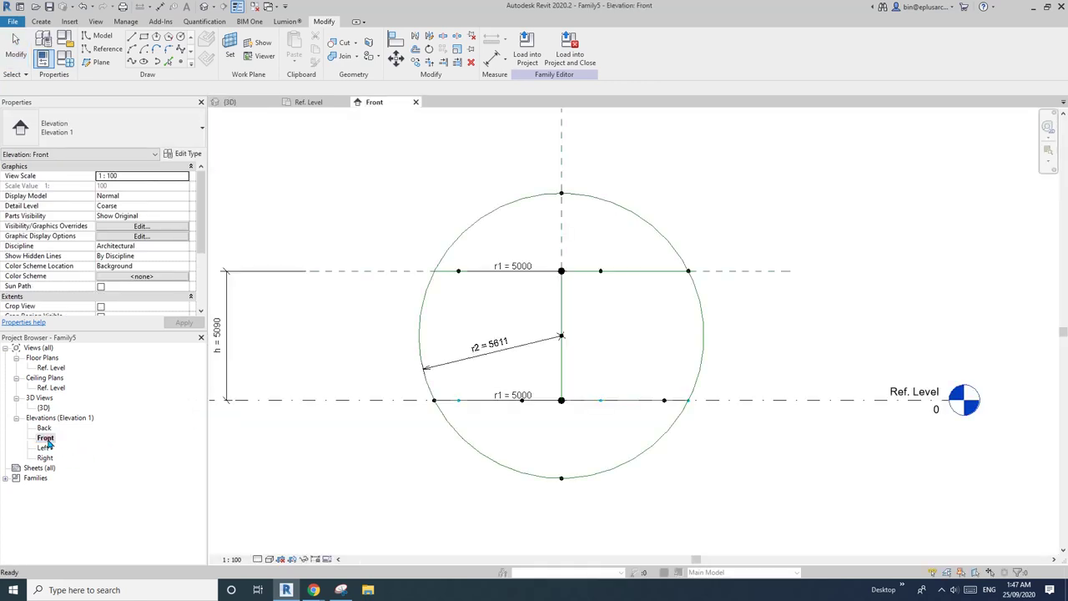
scroll(262, 385, "up", 2)
left_click_drag(435, 363, 453, 408)
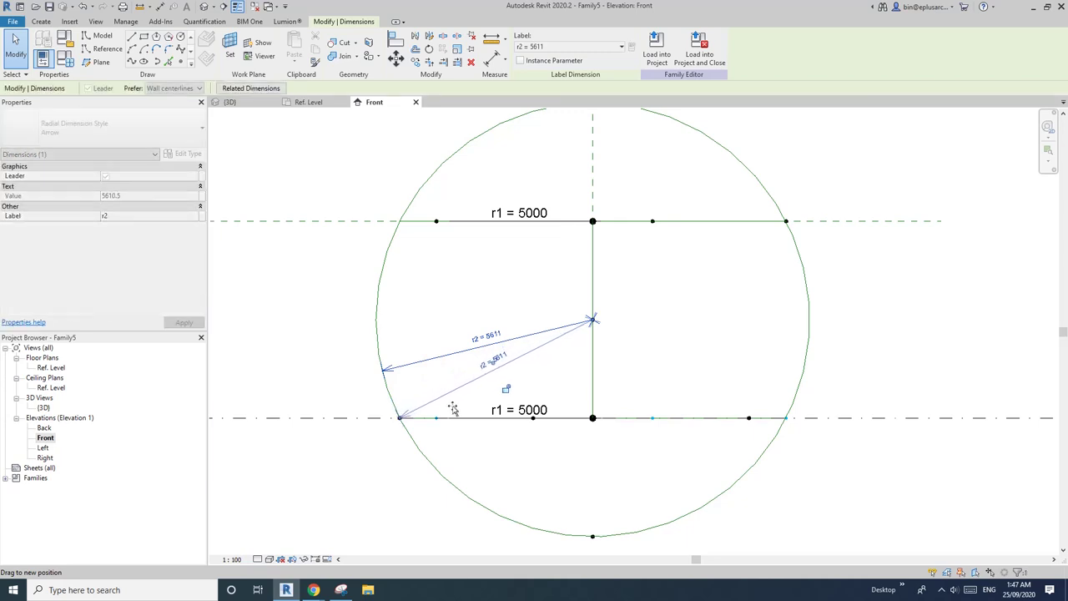
left_click(473, 396)
scroll(484, 379, "down", 1)
mouse_move(541, 422)
middle_mouse_down()
mouse_move(563, 370)
mouse_move(570, 374)
middle_mouse_up()
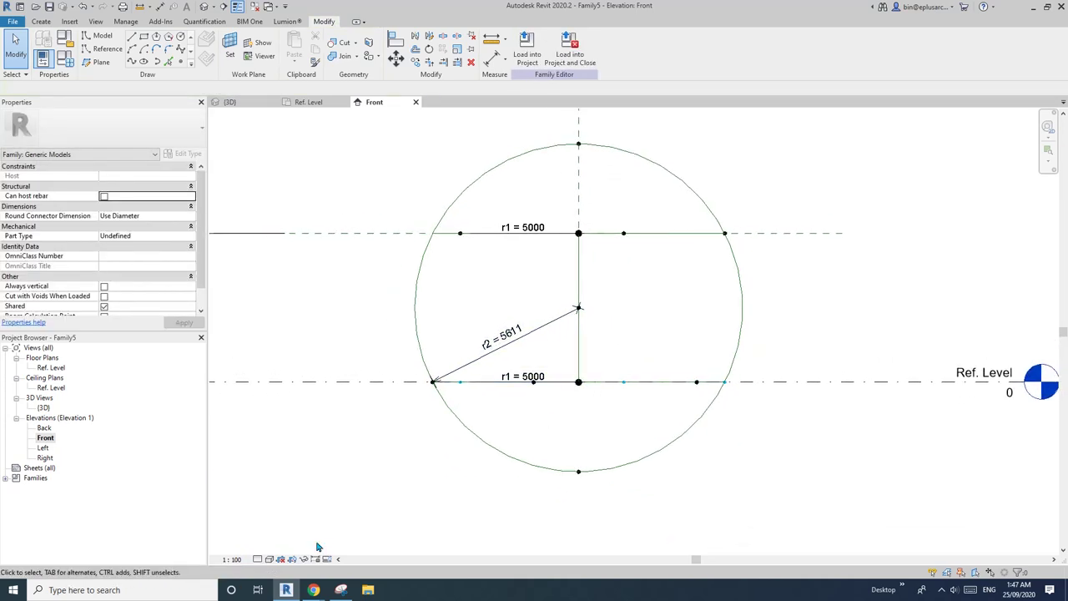
Step: Switch to Snipping Tool, capture the dimensioned circle elevation and mark the triangle's base as r1 and its vertical leg
left_click(340, 590)
left_click(265, 92)
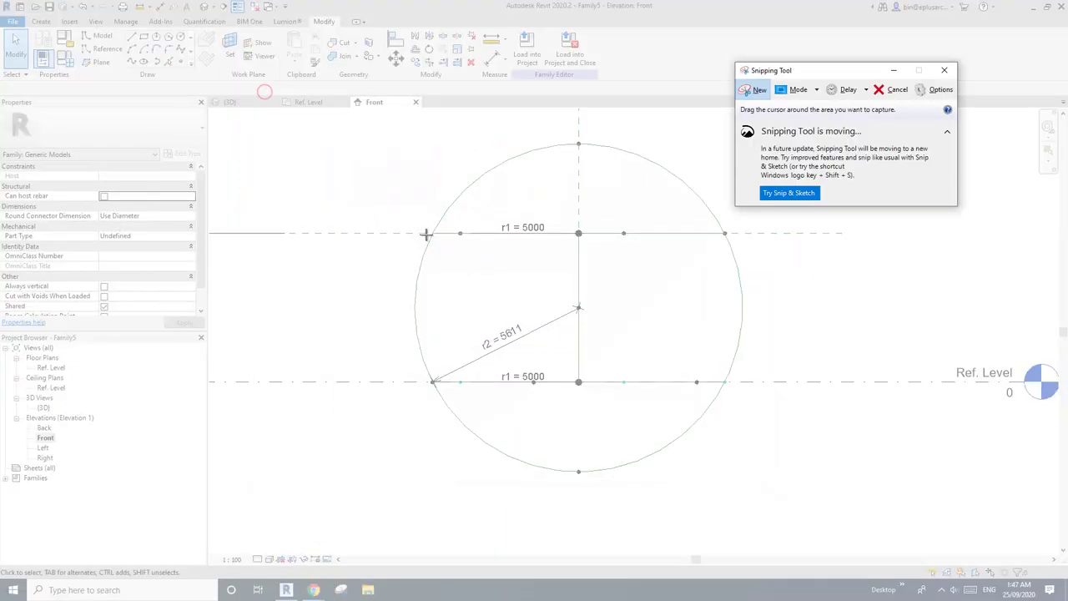
mouse_move(346, 138)
left_mouse_down()
mouse_move(715, 420)
mouse_move(810, 527)
left_mouse_up()
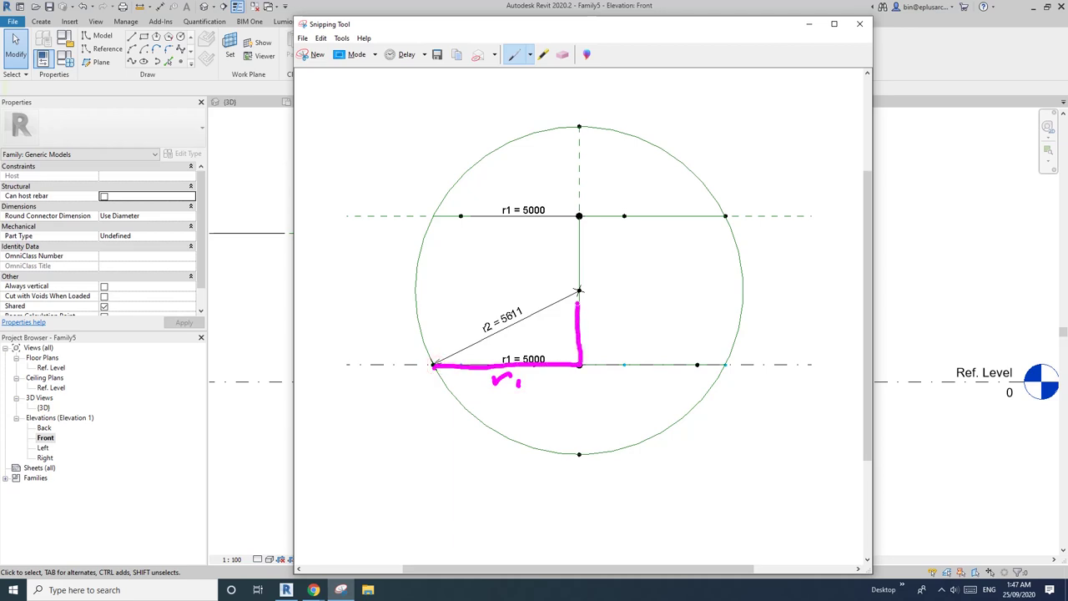
Step: Complete the right triangle on the snip with its r2 hypotenuse, and annotate the full height H and the vertical leg H/2
left_click_drag(544, 309, 440, 357)
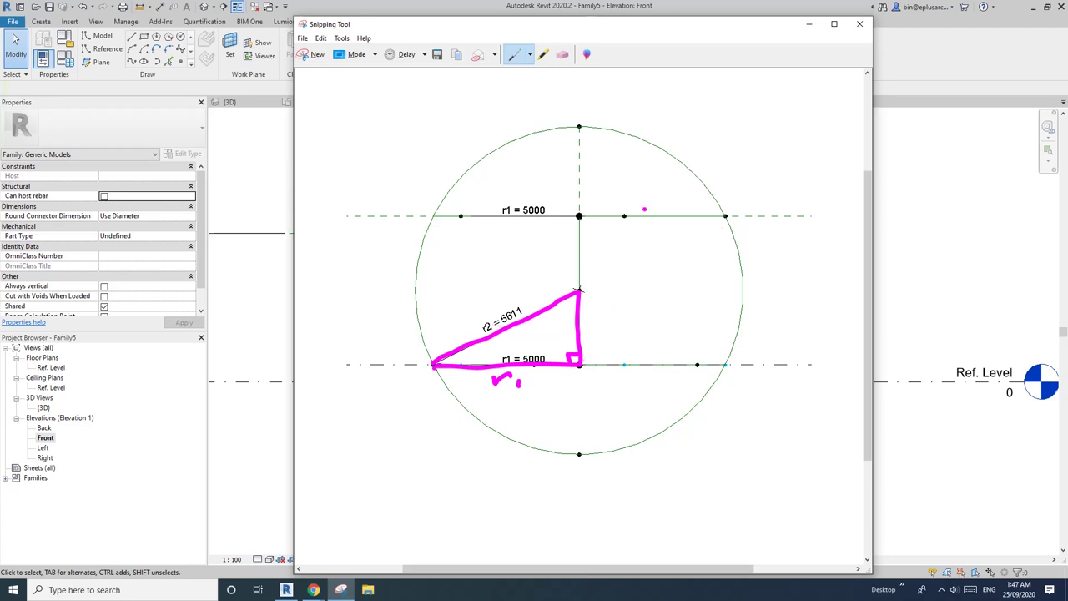
left_click_drag(644, 208, 645, 369)
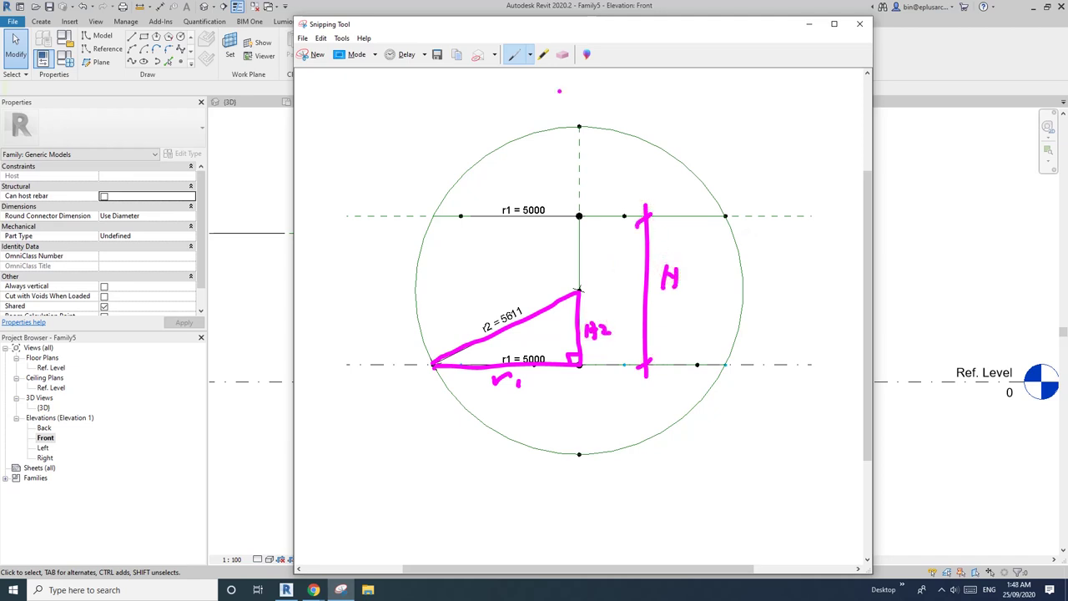
left_click(563, 54)
left_click(606, 334)
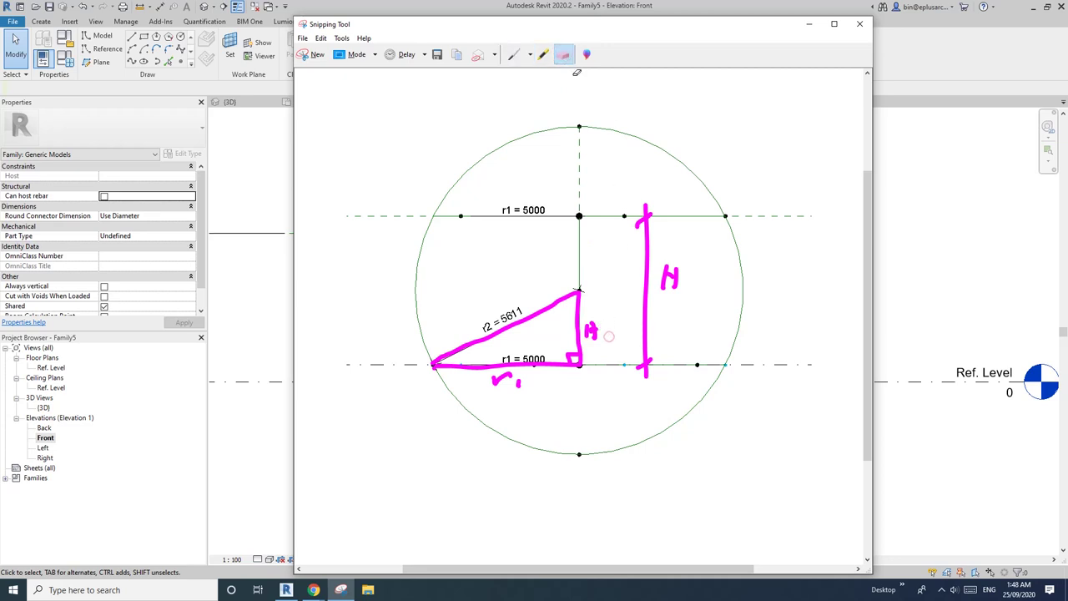
left_click(515, 55)
left_click_drag(590, 331, 605, 338)
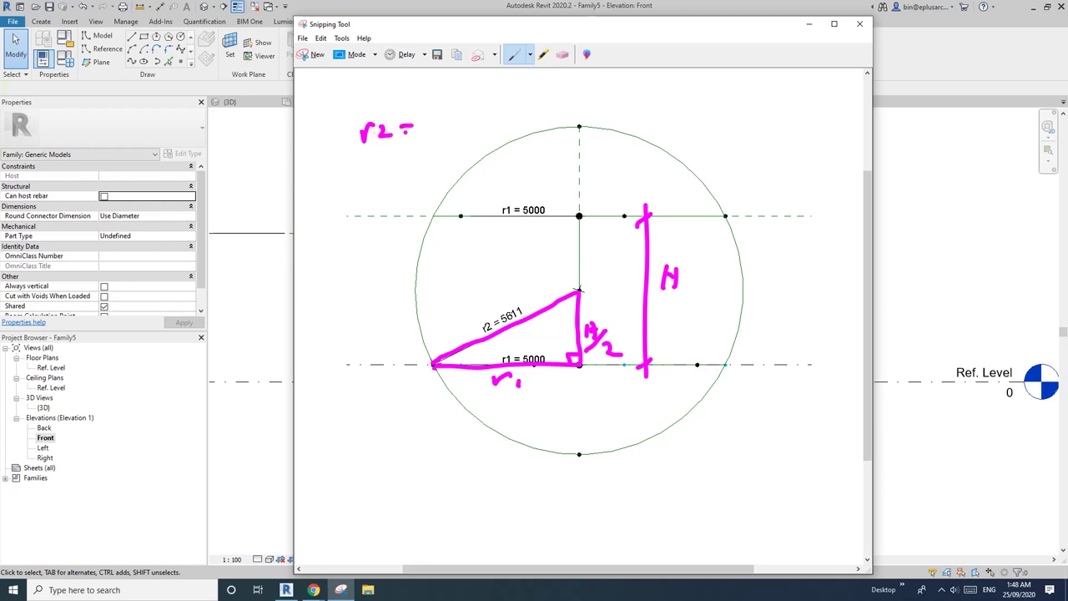
Step: Write the formula r2 = √(r1² + (H/2)²) above the circle on the snip
left_click_drag(399, 133, 413, 134)
left_click_drag(428, 104, 576, 97)
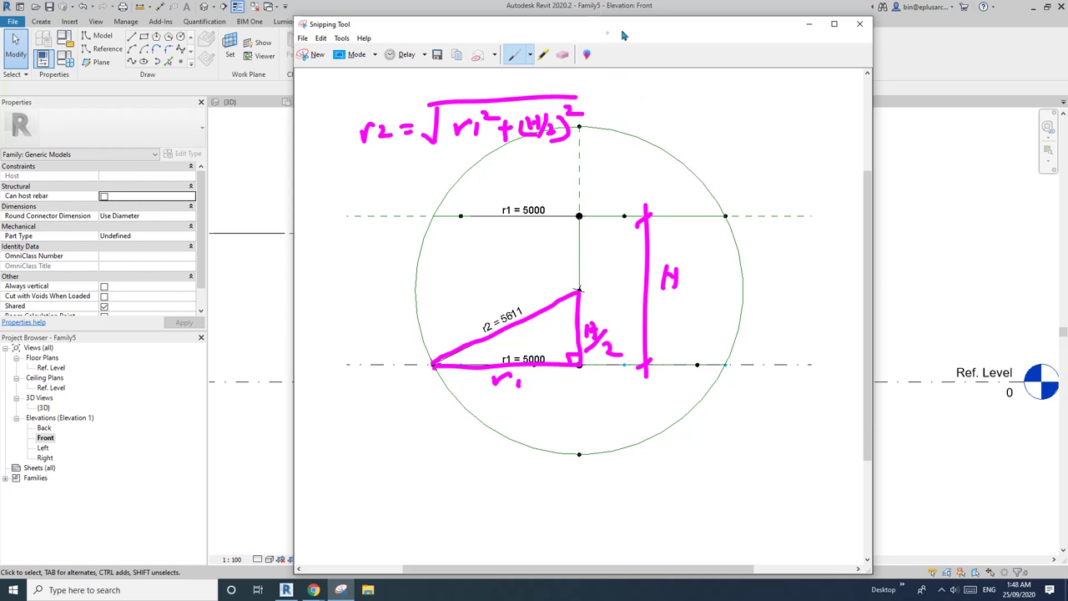
left_click_drag(610, 32, 783, 30)
Step: Back in Revit, set the r2 parameter's formula to sqrt(r1 ^ 2 + (h / 2) ^ 2) in Family Types
left_click(402, 250)
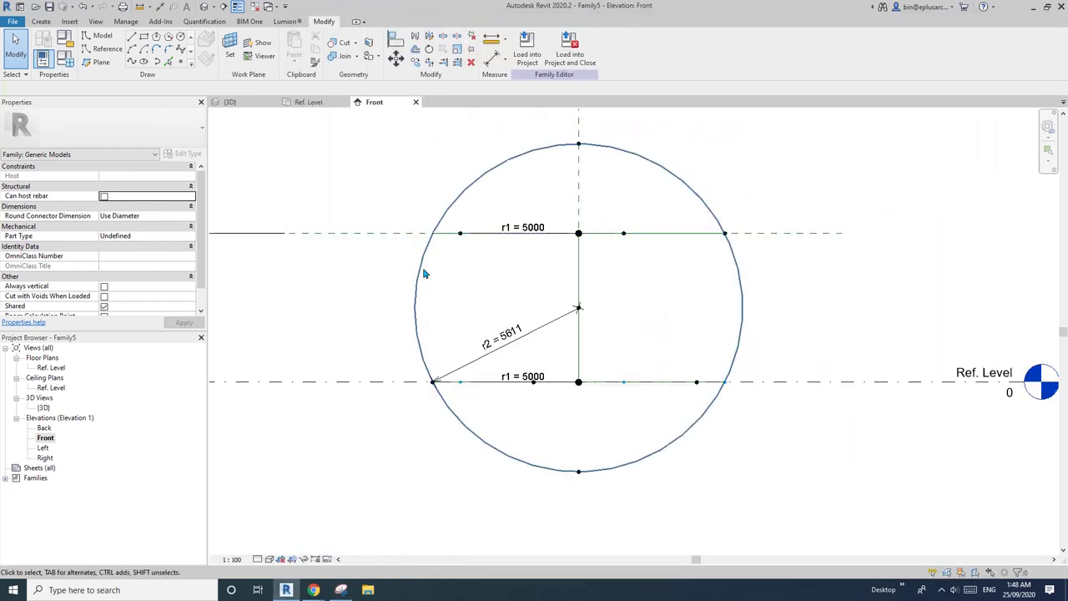
left_click(65, 59)
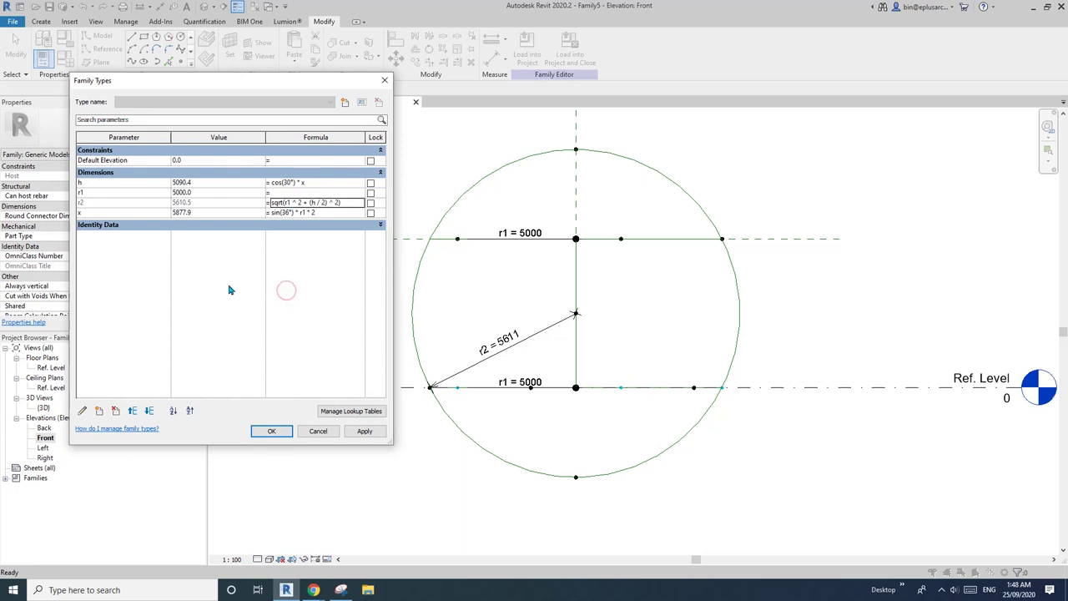
left_click(273, 431)
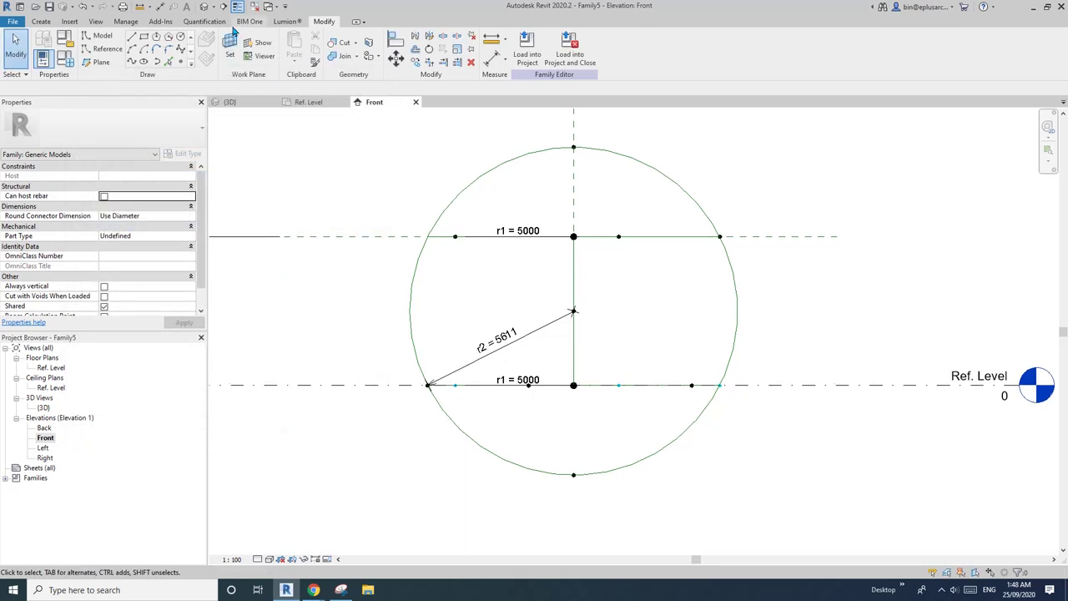
Step: In the 3D view, test the parametric sphere by setting r1 to 8000 in Family Types
left_click(203, 5)
middle_click_drag(508, 318, 762, 350, "shift")
left_click(65, 63)
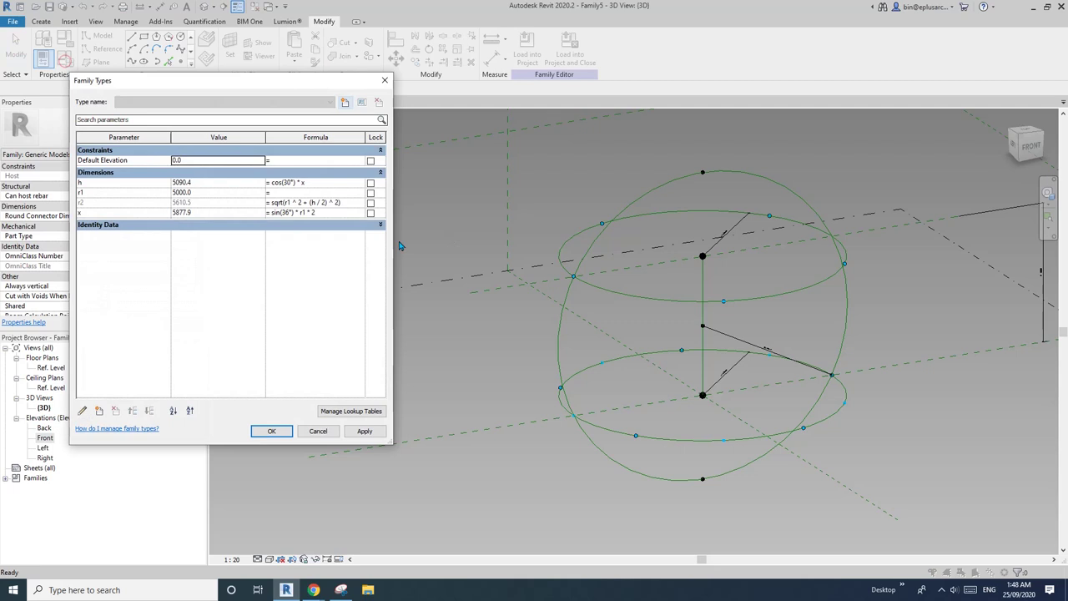
left_click(181, 193)
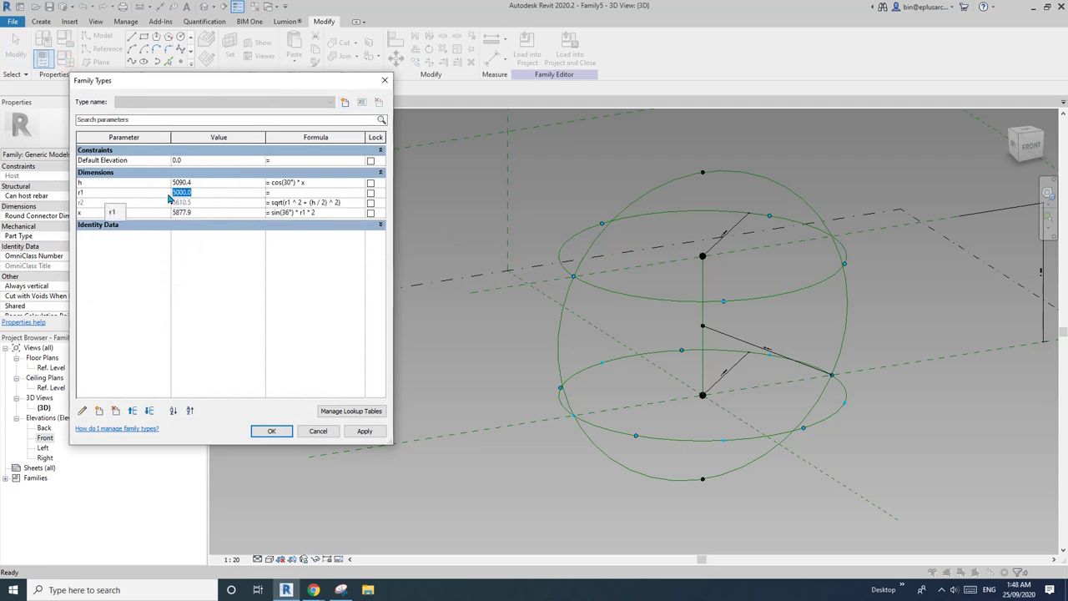
left_click(367, 432)
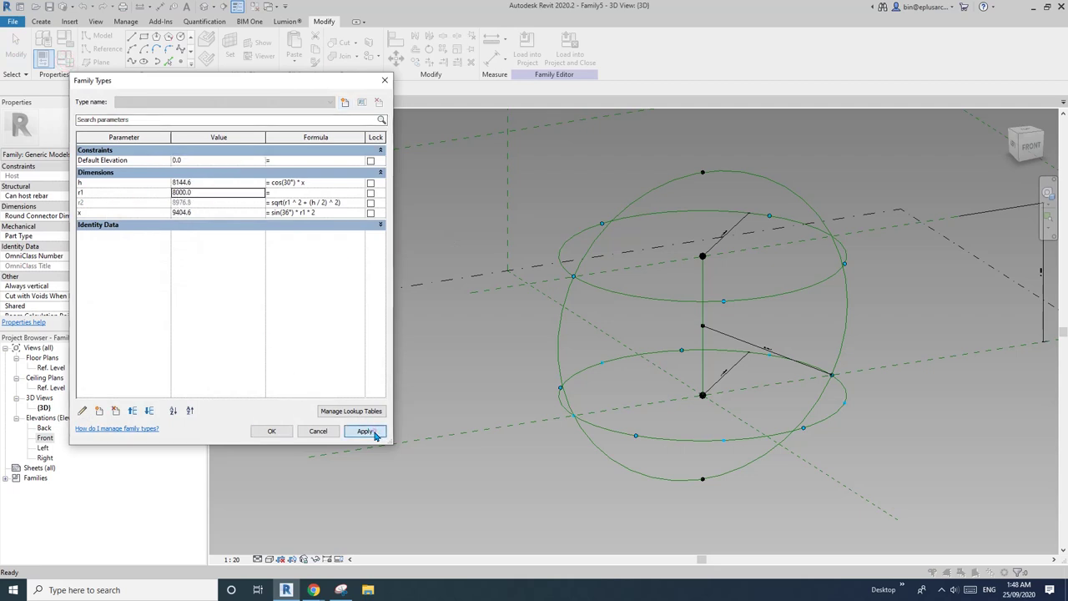
left_click(276, 430)
Step: Examine in the 3D view and Front elevation whether the resized vertical circle still meets both ends of the horizontal circles
scroll(527, 362, "down", 2)
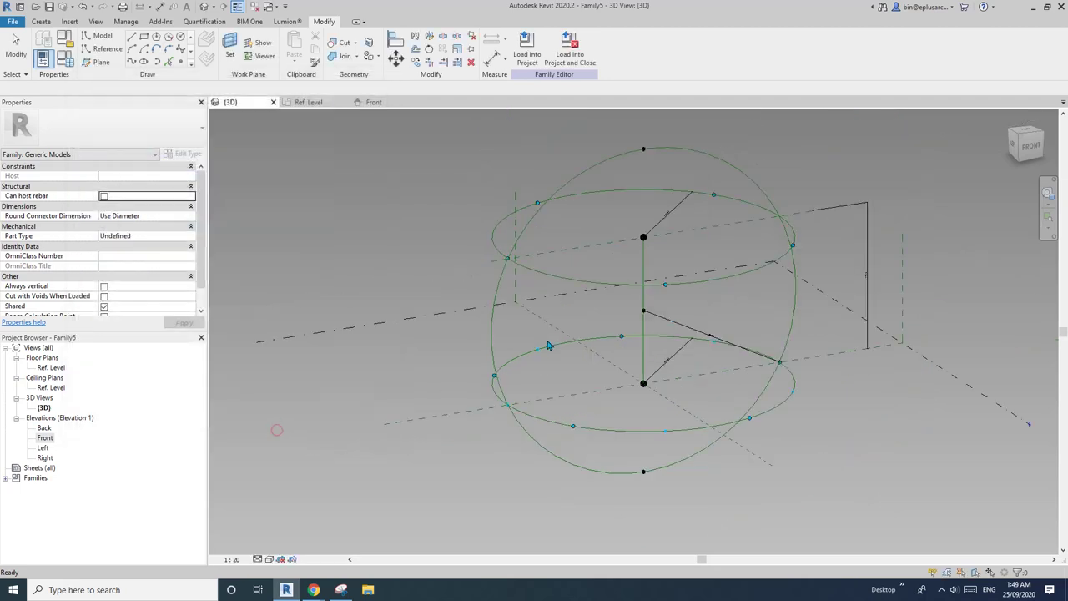
left_click(498, 283)
middle_click_drag(714, 355, 618, 305, "shift")
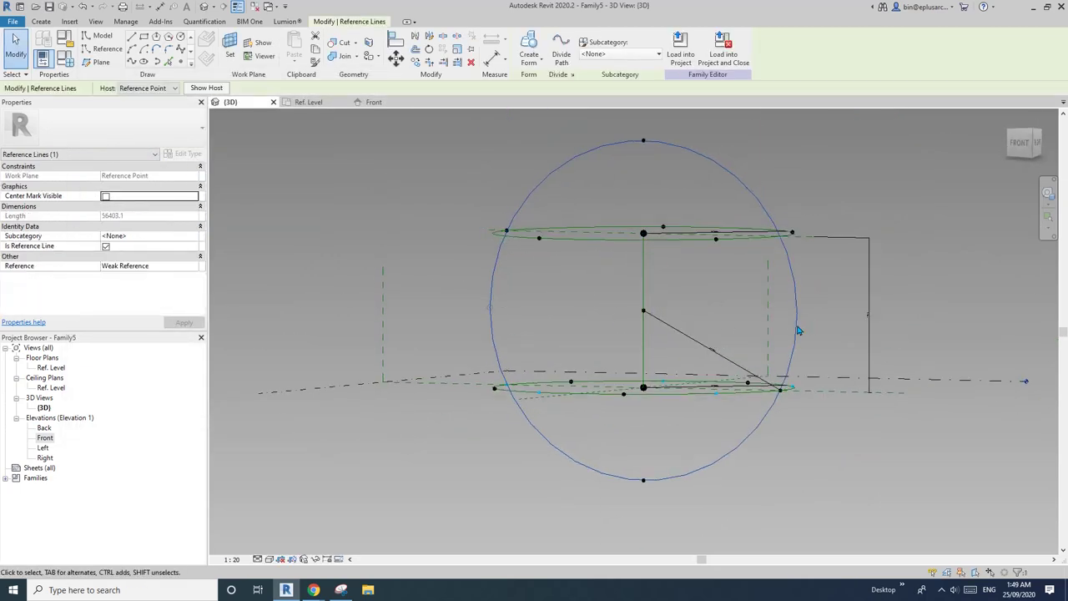
middle_click_drag(489, 248, 612, 286, "shift")
key("Escape")
double_click(45, 438)
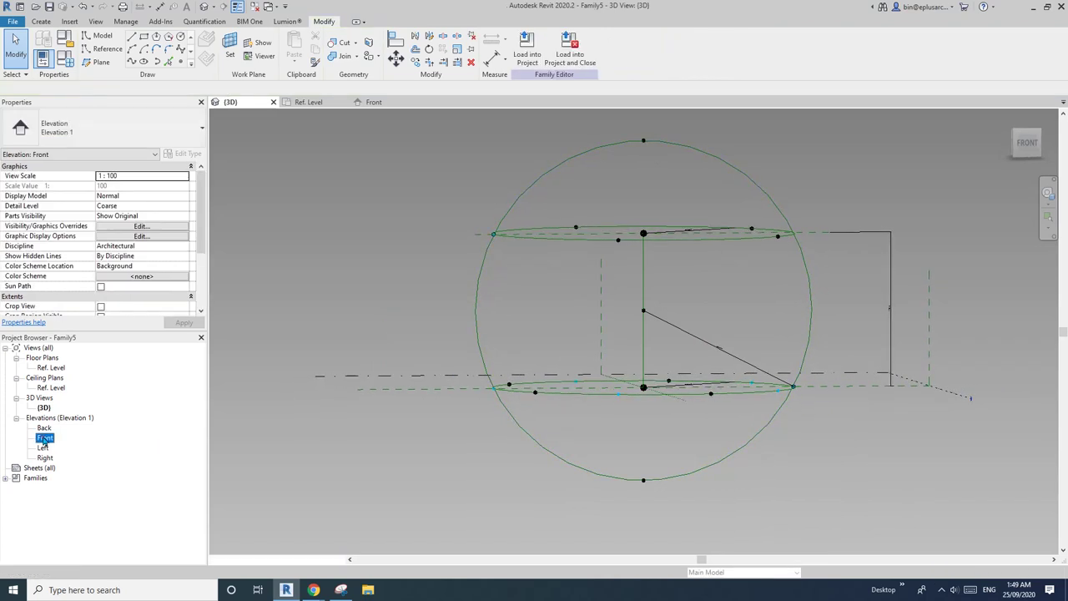
scroll(812, 389, "up", 2)
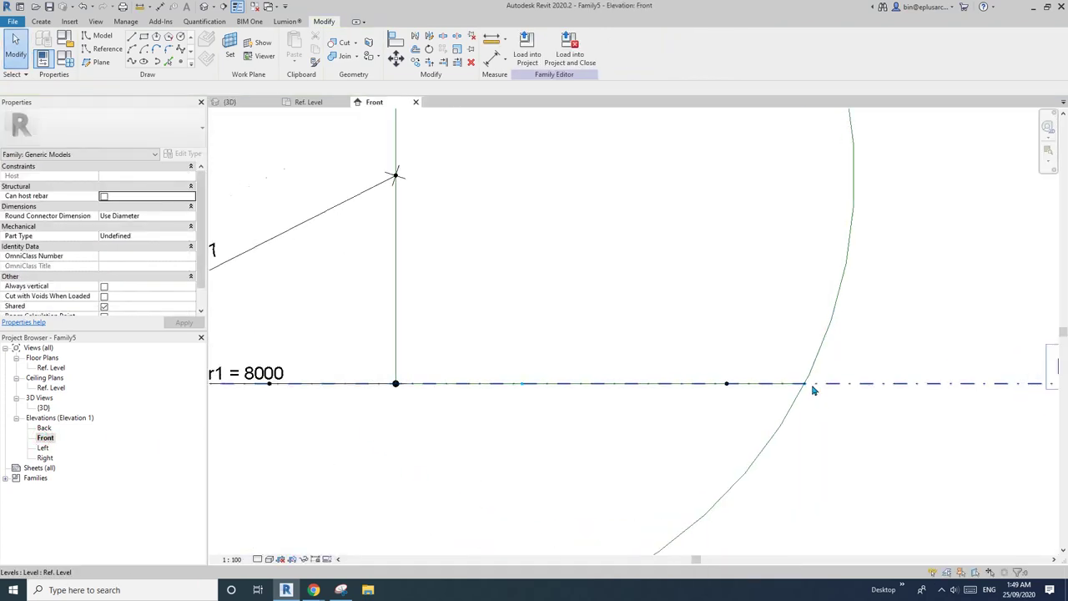
scroll(783, 408, "down", 3)
middle_click_drag(668, 422, 741, 423)
scroll(459, 396, "up", 3)
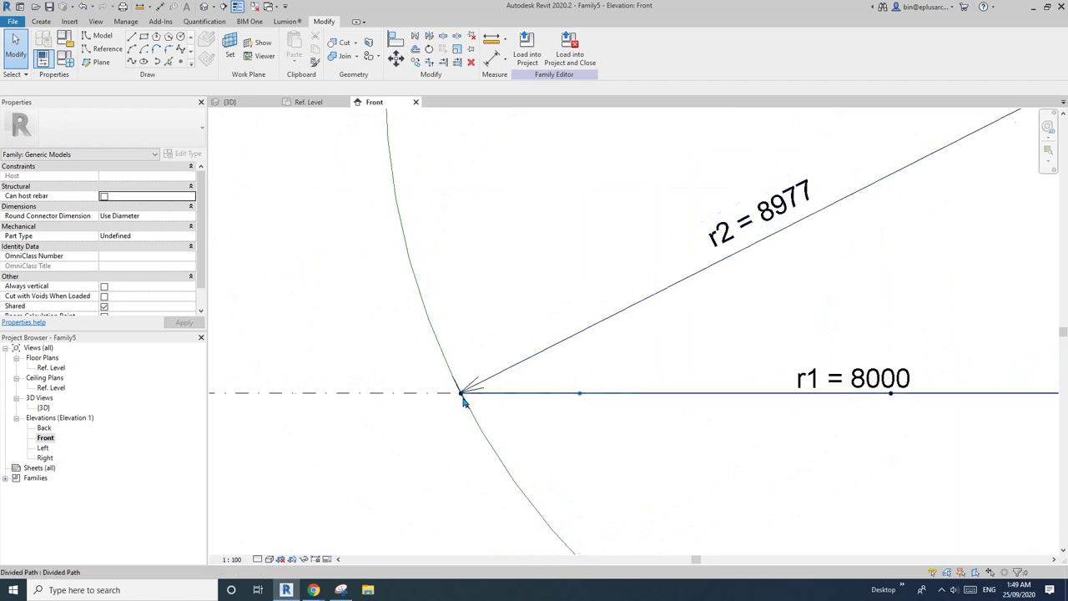
scroll(465, 403, "down", 3)
middle_click_drag(473, 392, 453, 475)
scroll(588, 210, "down", 2)
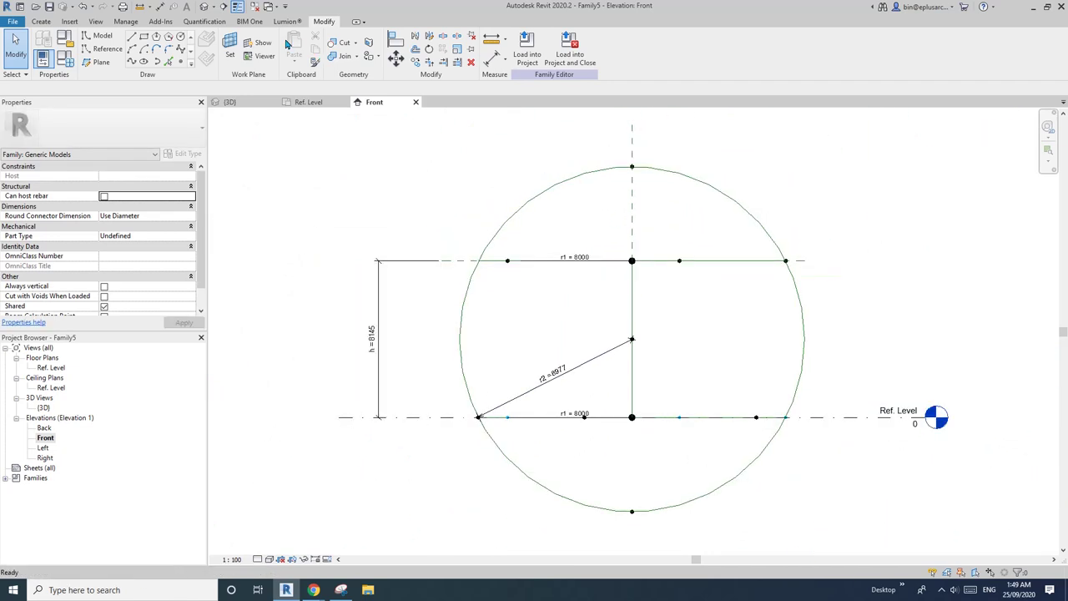
Step: Review the point layout in the 3D view and compare it with the geodesic sphere level diagrams in Chrome's image results
left_click(202, 10)
middle_click_drag(618, 276, 559, 349, "shift")
scroll(604, 279, "down", 1)
middle_click_drag(603, 279, 570, 323)
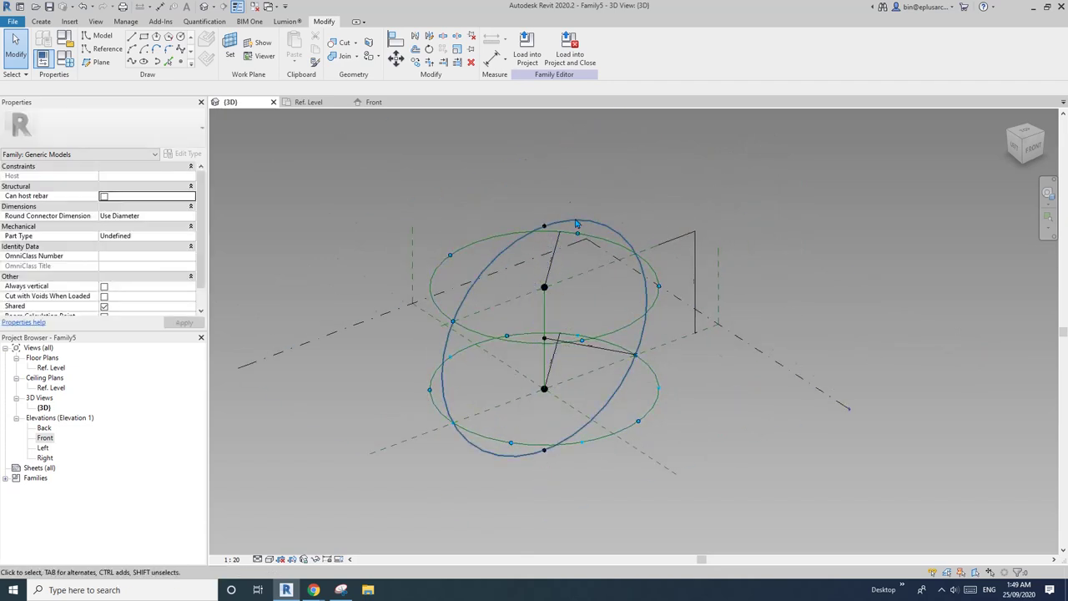
mouse_move(341, 591)
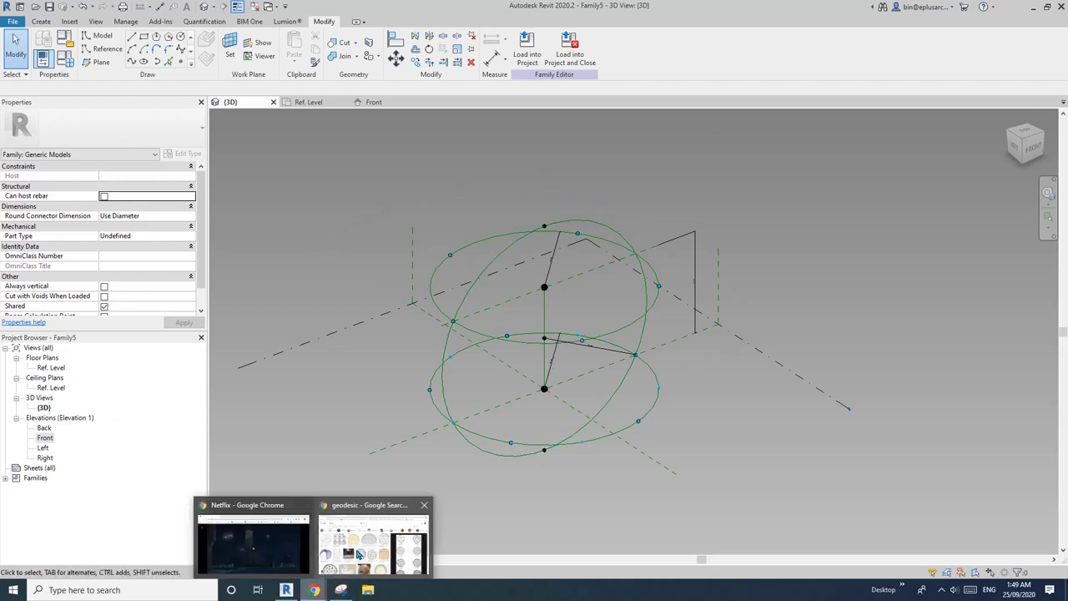
left_click(360, 549)
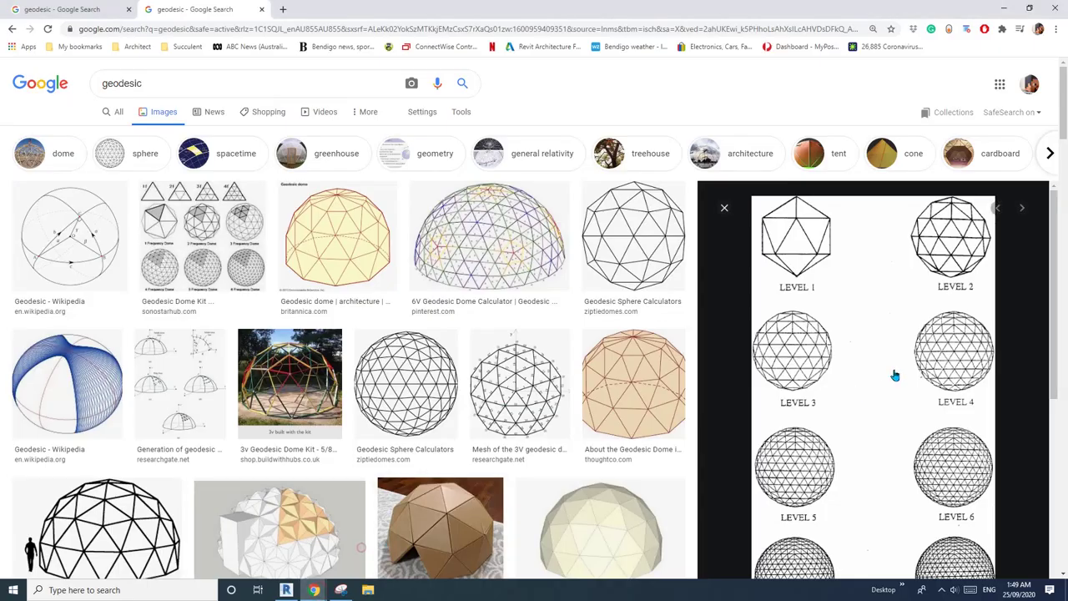
Step: Switch back to Revit and create a new family from the Metric Generic Model Adaptive template
left_click(286, 590)
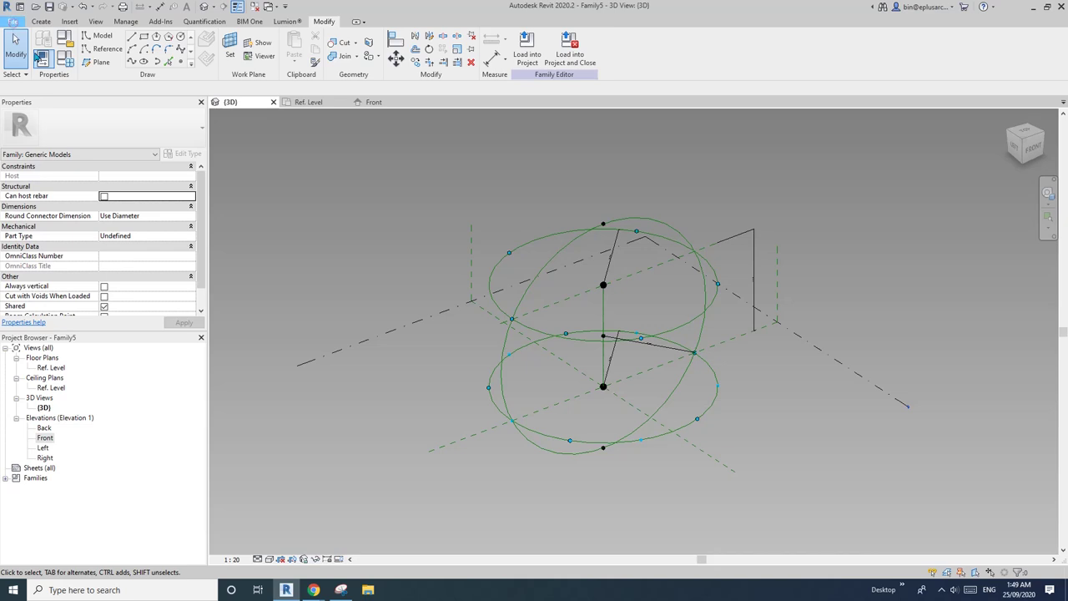
left_click(12, 21)
left_click(74, 73)
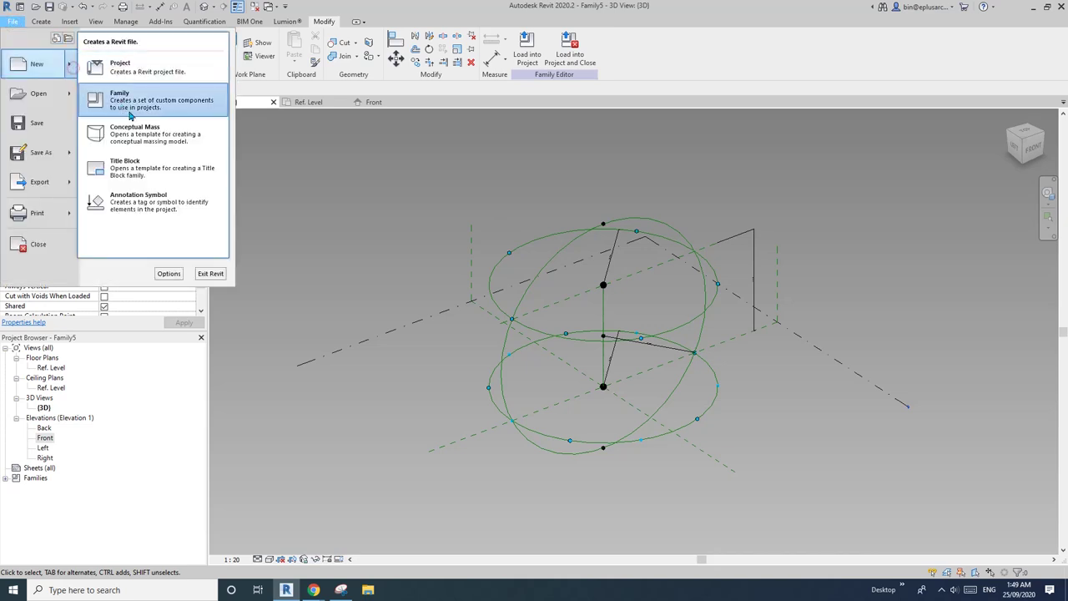
left_click(125, 134)
left_click(515, 249)
left_click(515, 253)
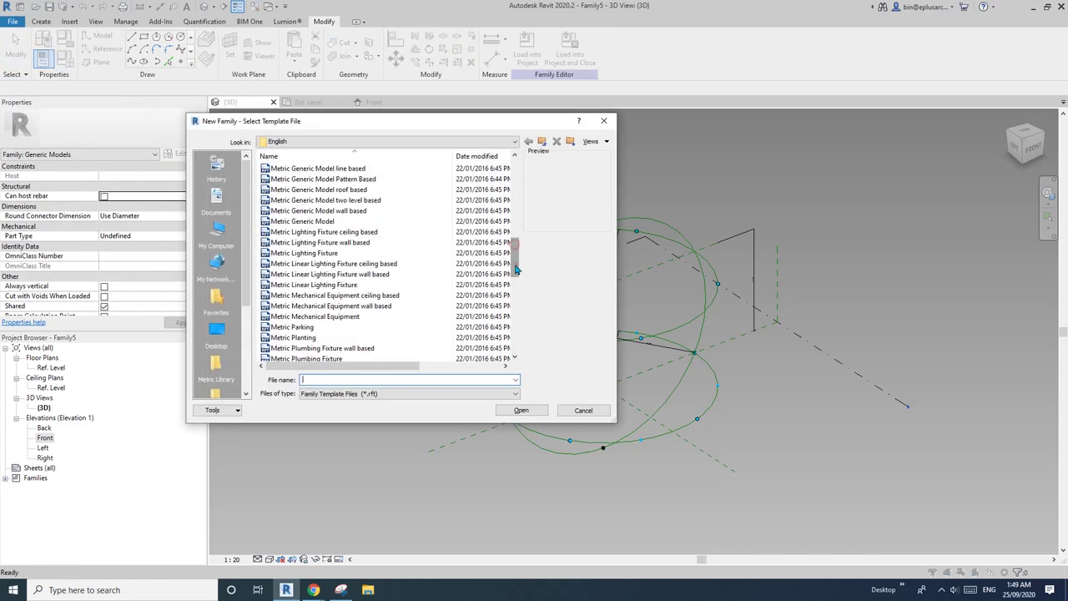
left_click(516, 214)
left_click(326, 222)
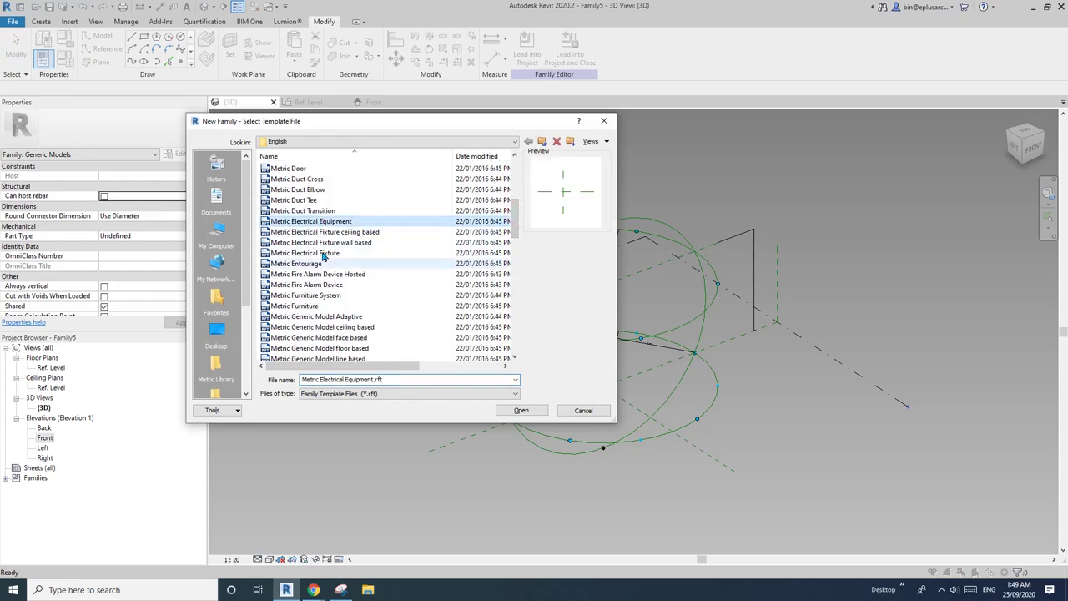
left_click(329, 317)
left_click(515, 409)
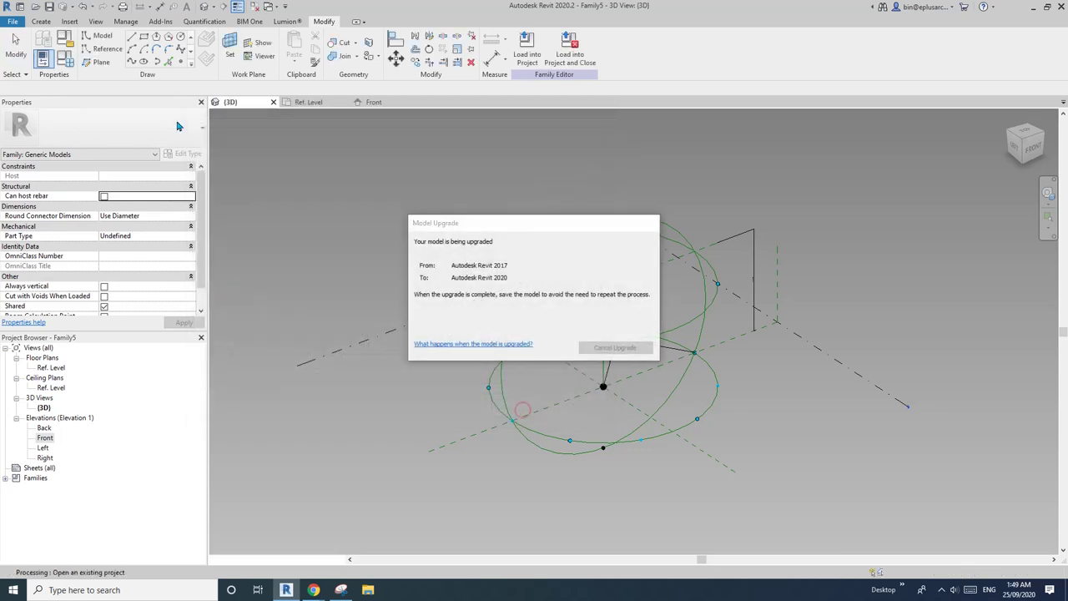
Step: Place three reference points on the reference level in a triangular layout and make all three adaptive
left_click(180, 61)
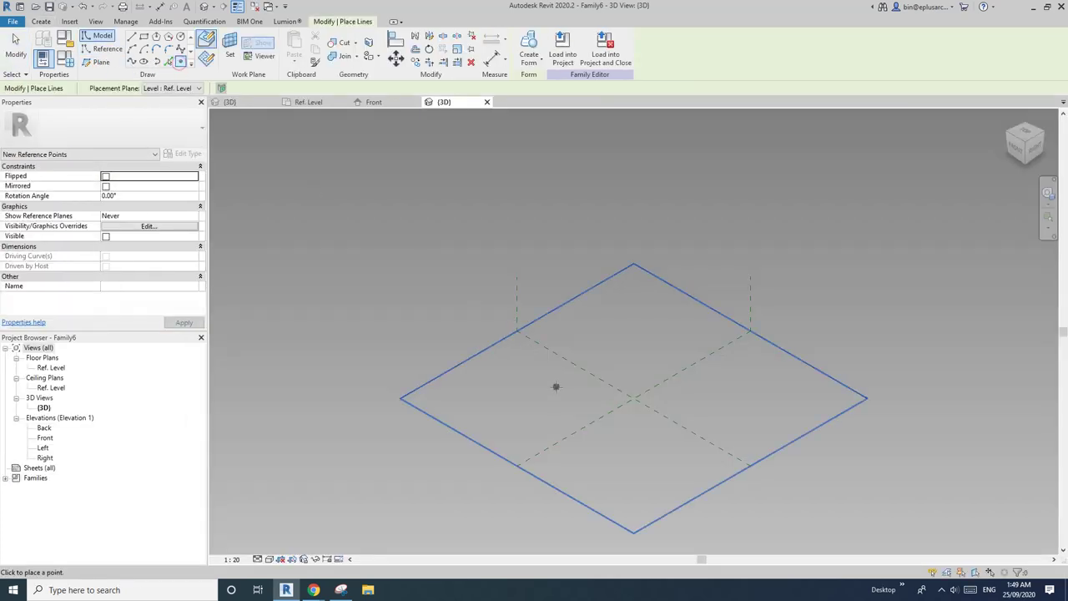
left_click(710, 403)
key("Escape")
left_click_drag(434, 308, 768, 459)
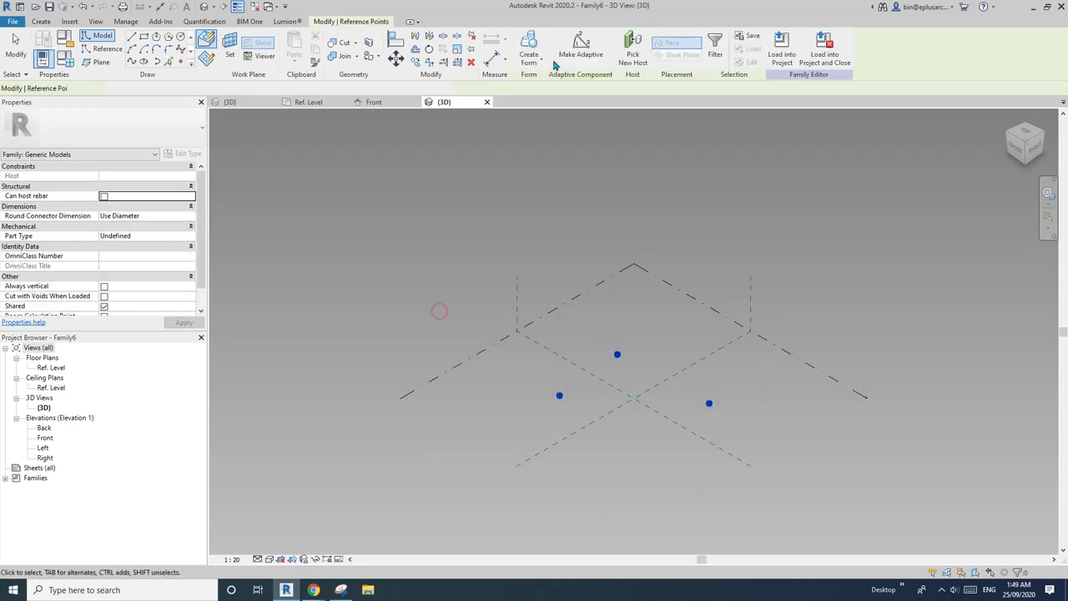
left_click(577, 52)
scroll(650, 395, "up", 2)
middle_click_drag(649, 395, 584, 317)
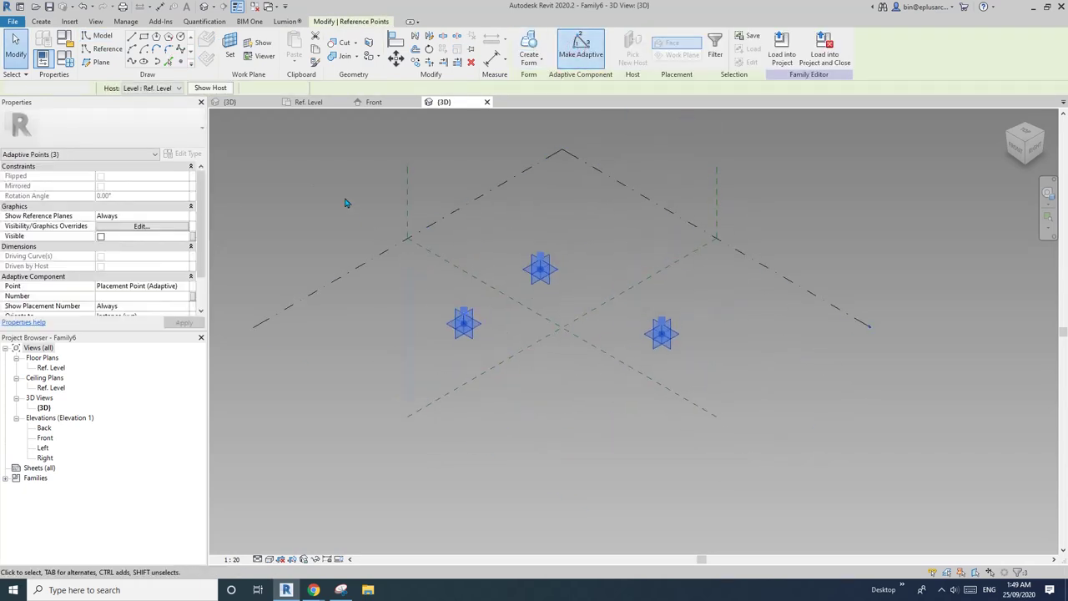
Step: Join each pair of adaptive points with a spline through points and set all three lines as reference lines
left_click_drag(333, 192, 517, 327)
left_click(133, 61)
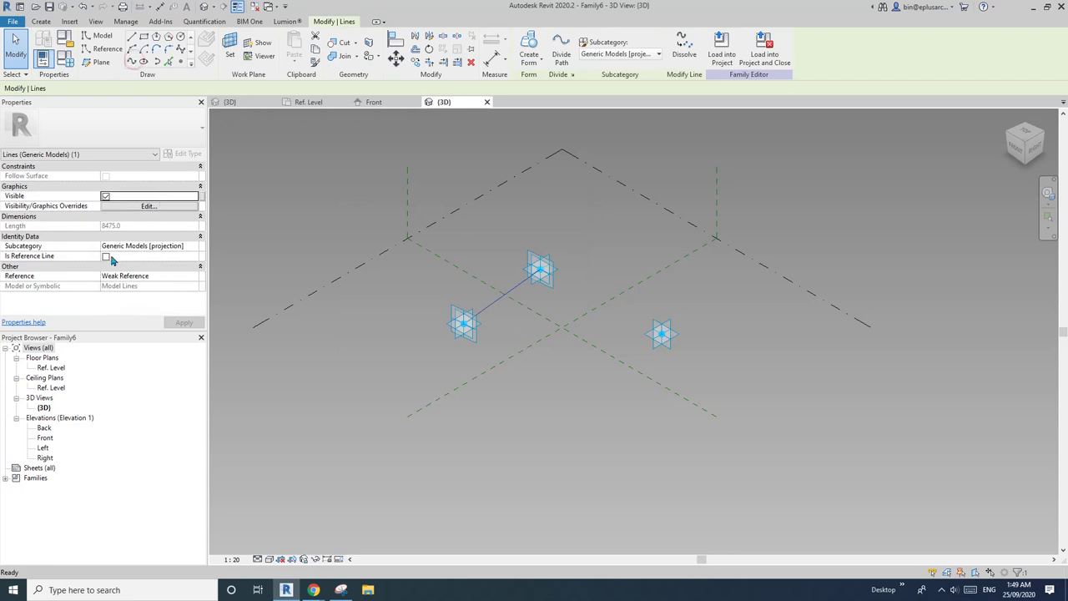
left_click(106, 255)
left_click_drag(508, 235, 735, 422)
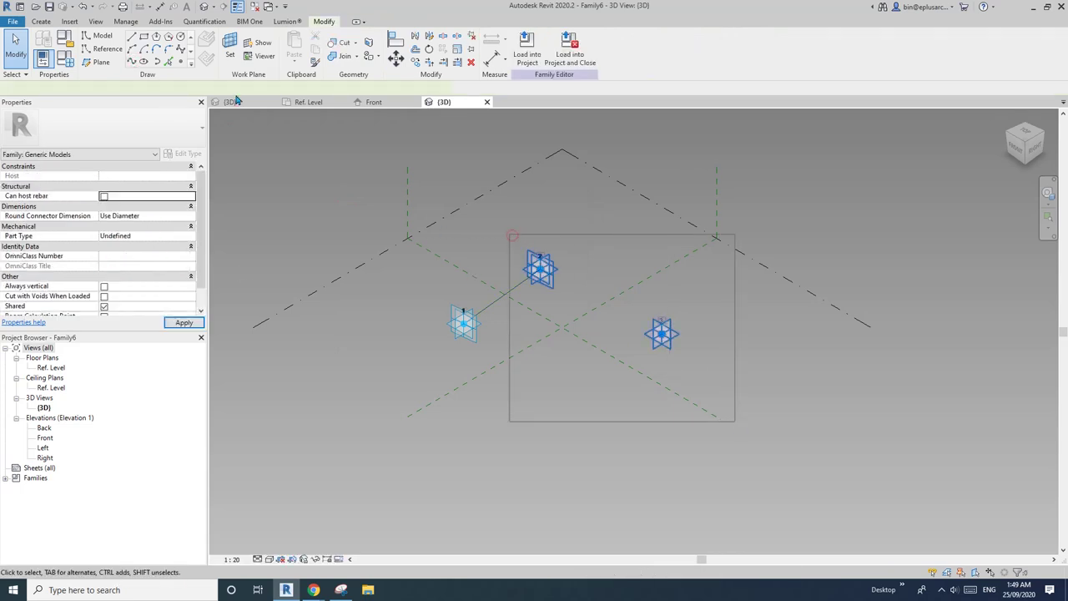
left_click(132, 61)
left_click(106, 256)
left_click_drag(453, 305, 743, 377)
left_click(106, 256)
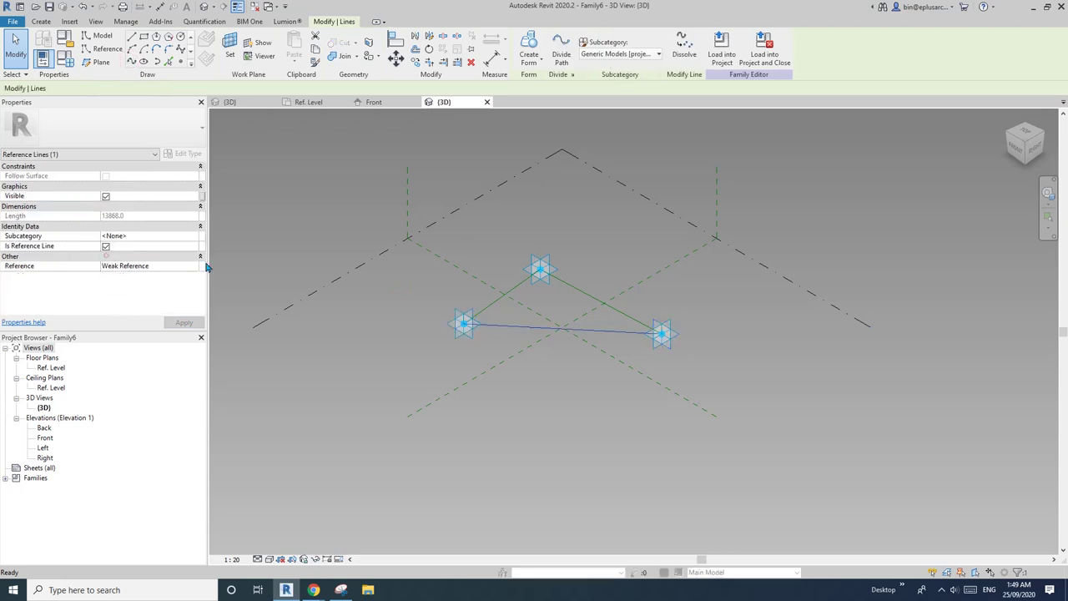
Step: Create a flat triangular surface form from the closed chain of three reference lines
left_click(425, 229)
key("Tab")
left_click(517, 293)
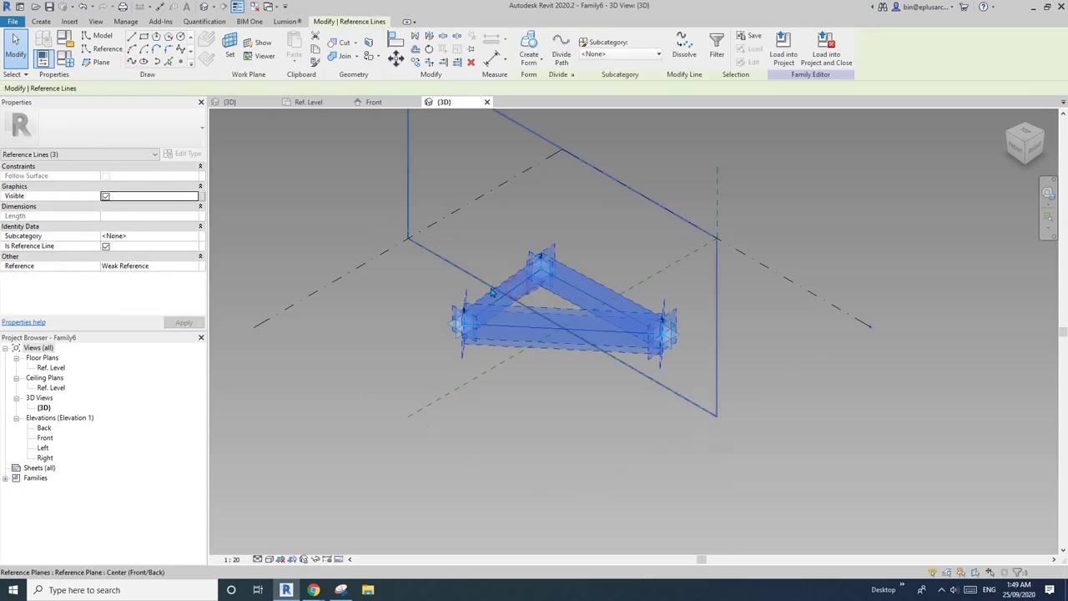
left_click(528, 46)
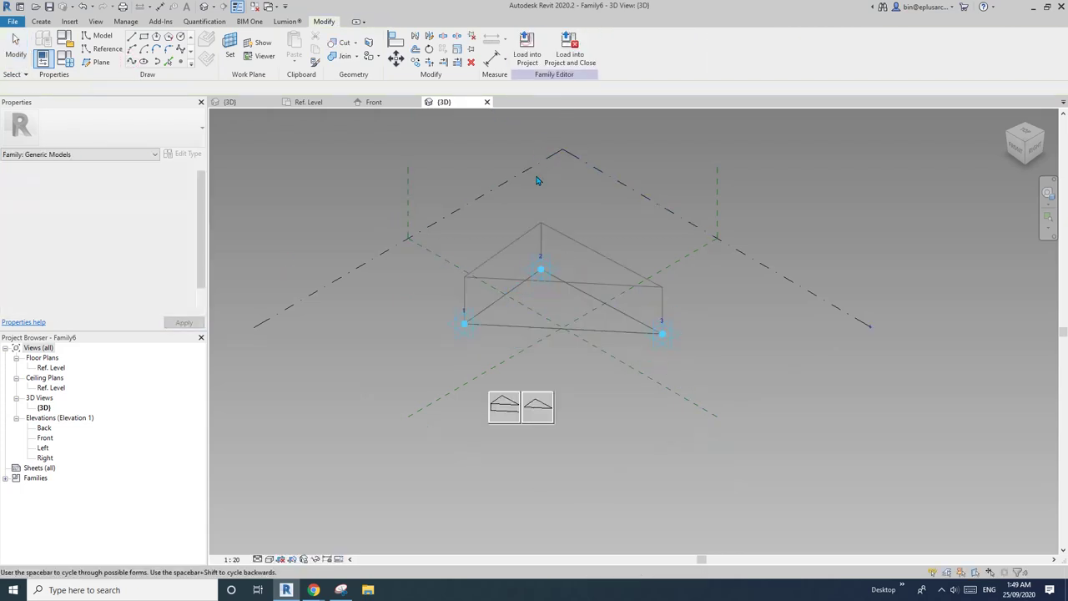
left_click(543, 405)
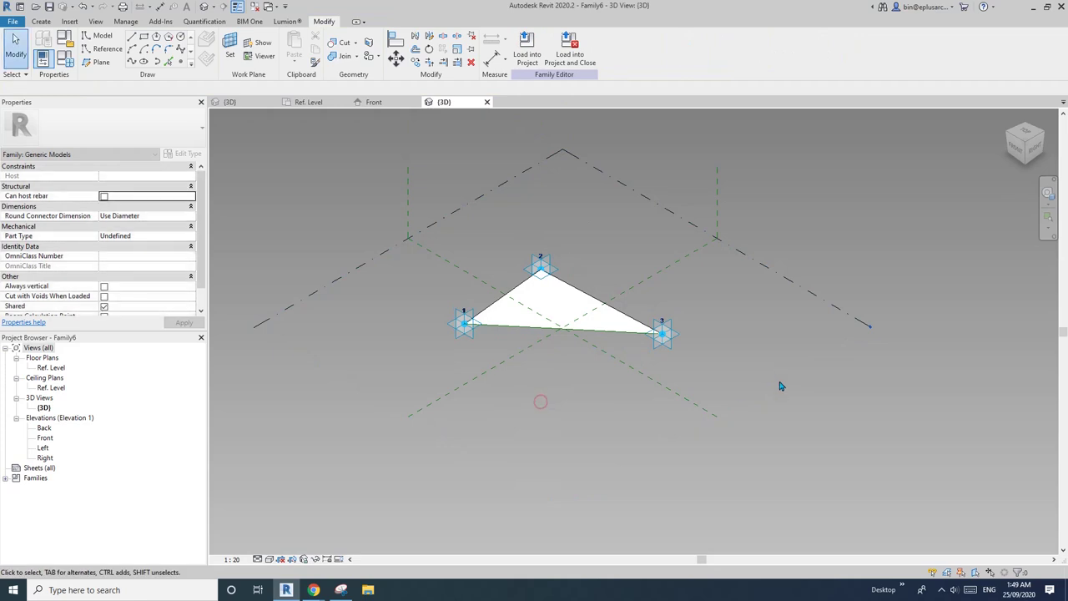
Step: Load the triangular panel family into the sphere family, close the panel file and open the sphere's 3D view
left_click(570, 52)
left_click(557, 295)
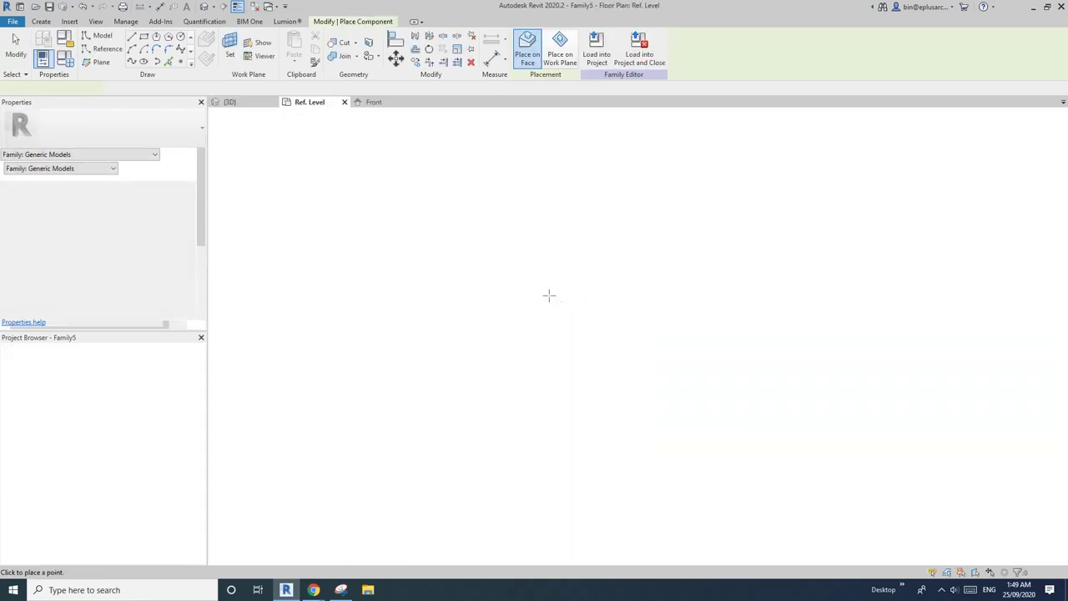
scroll(531, 342, "up", 1)
middle_click_drag(504, 367, 573, 356)
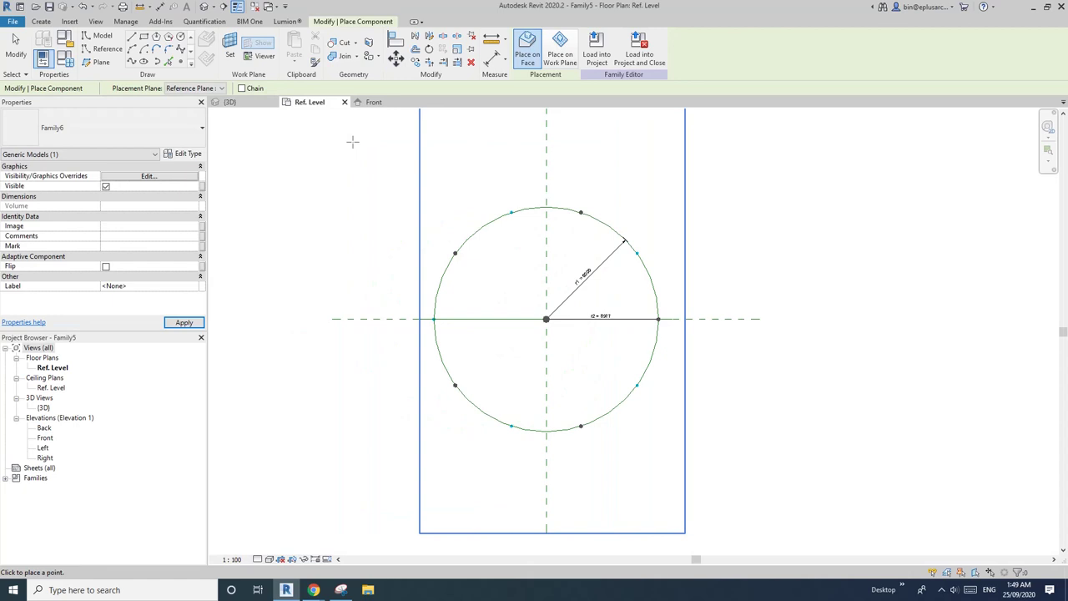
left_click(204, 7)
Step: Place the first triangular panel between one divided point on the upper circle and two adjacent points on the lower circle
middle_click_drag(626, 386, 480, 286, "shift")
scroll(588, 355, "up", 3)
left_click(528, 277)
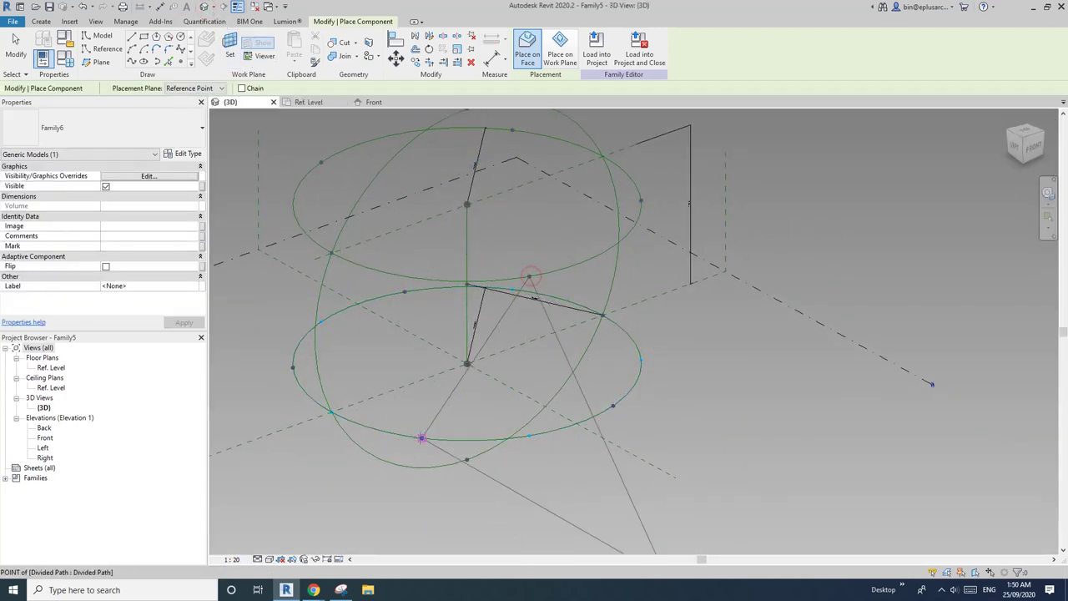
left_click(612, 406)
scroll(608, 406, "down", 1)
middle_click_drag(607, 406, 463, 408, "shift")
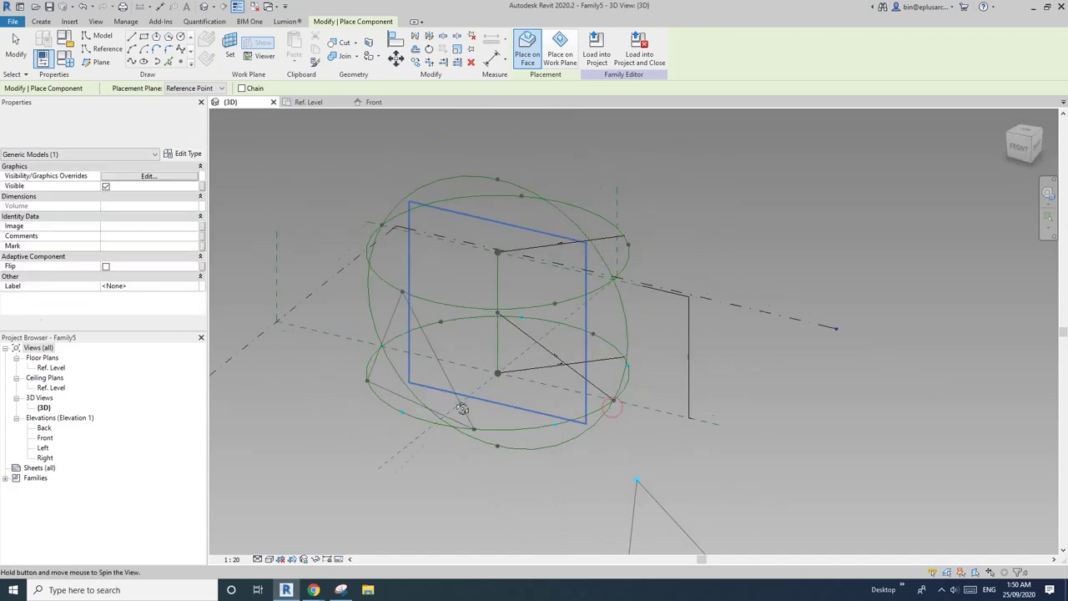
Step: Place the adjoining inverted panel between two upper circle points and the shared lower circle point
left_click(401, 292)
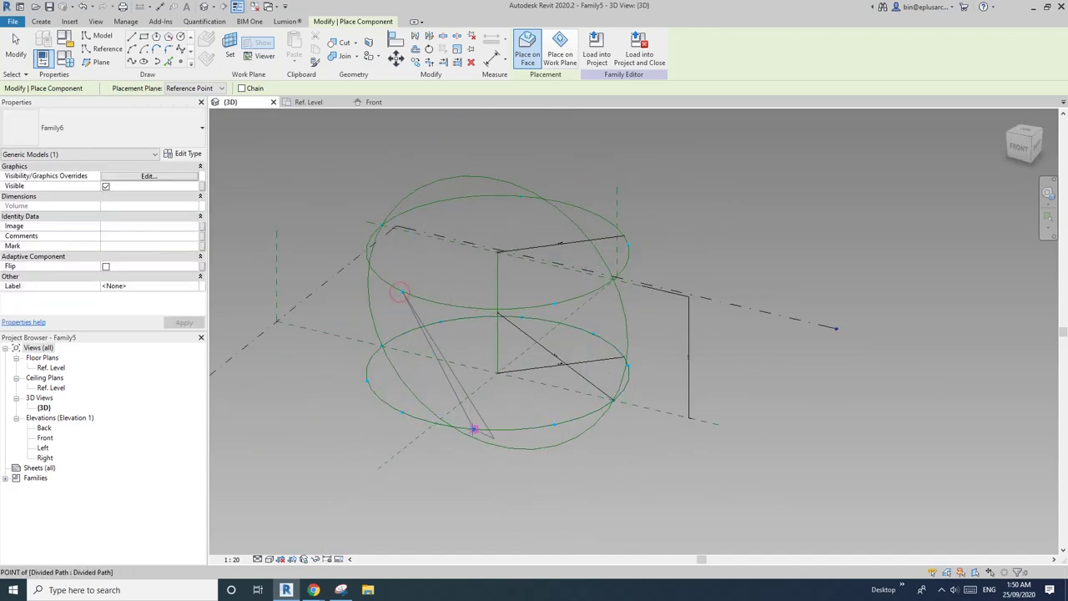
left_click(475, 429)
left_click(556, 304)
left_click(555, 304)
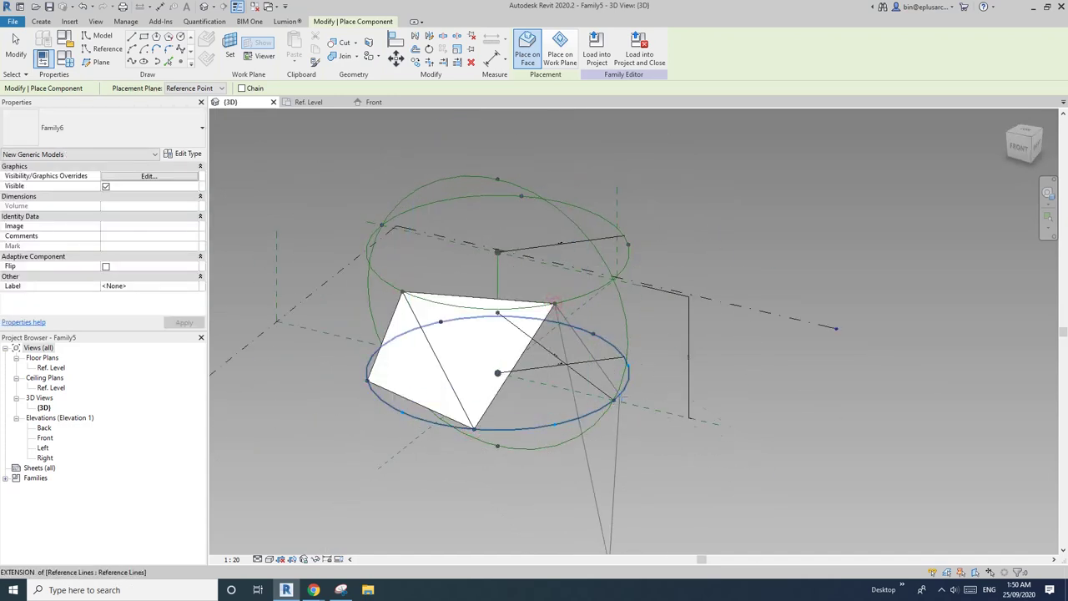
Step: Continue placing alternating upright and inverted triangular panels between the two circles along the sphere's right side
middle_click_drag(614, 401, 409, 297, "shift")
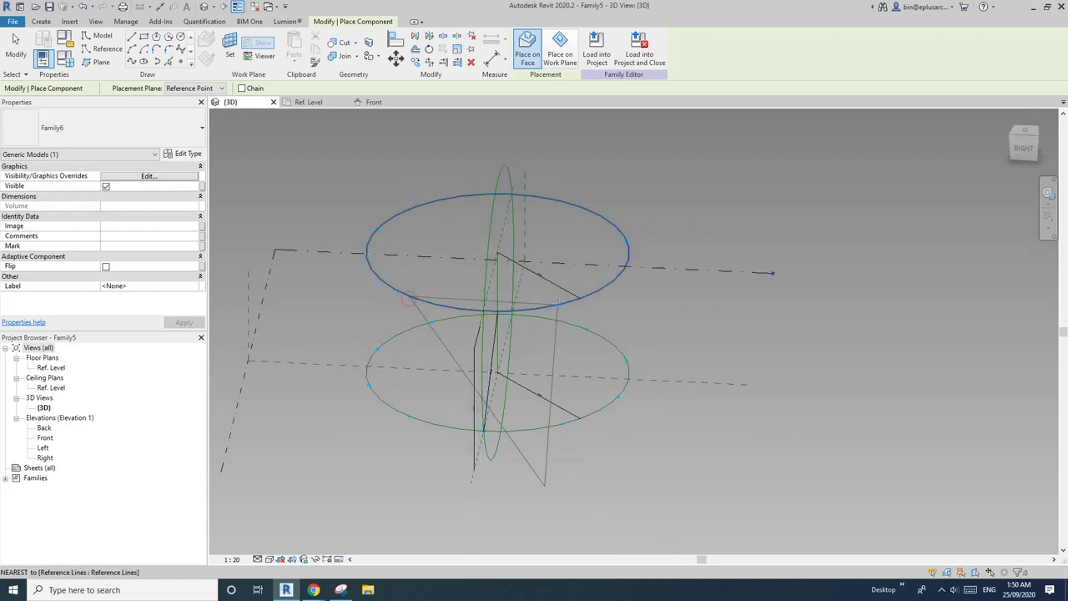
left_click(408, 298)
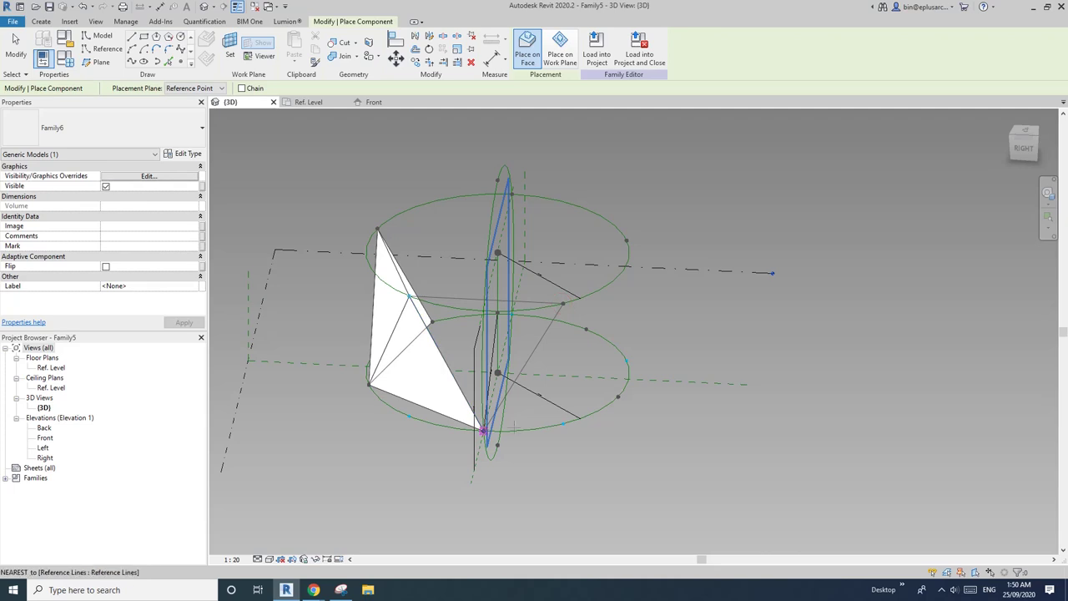
middle_click_drag(480, 430, 536, 431, "shift")
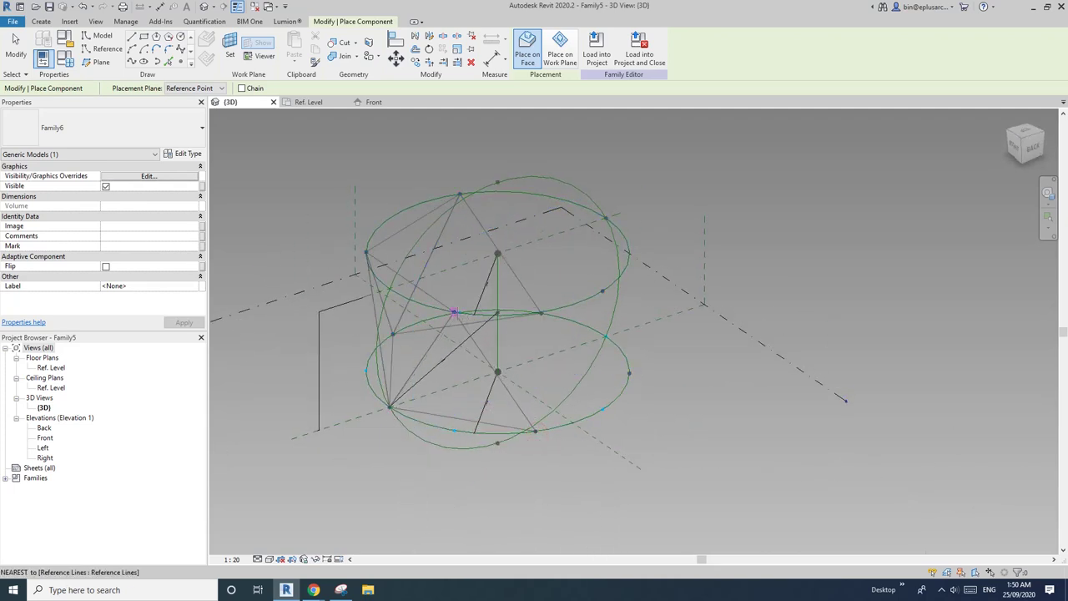
middle_click_drag(520, 332, 488, 437, "shift")
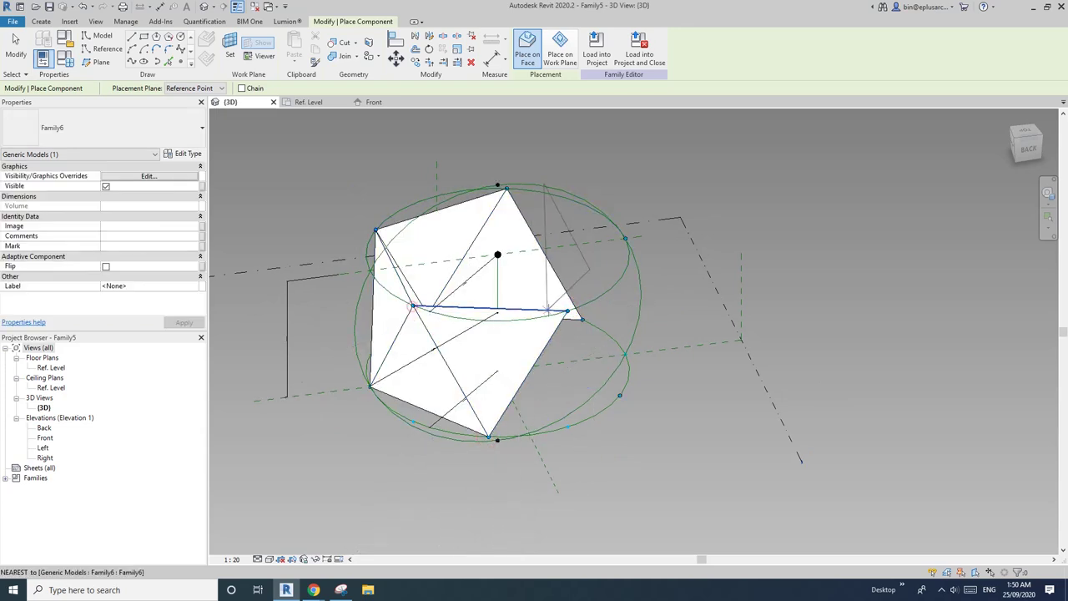
Step: Continue the alternating triangular panels between the upper and lower circle points around the sphere's back to its left side
left_click(568, 312)
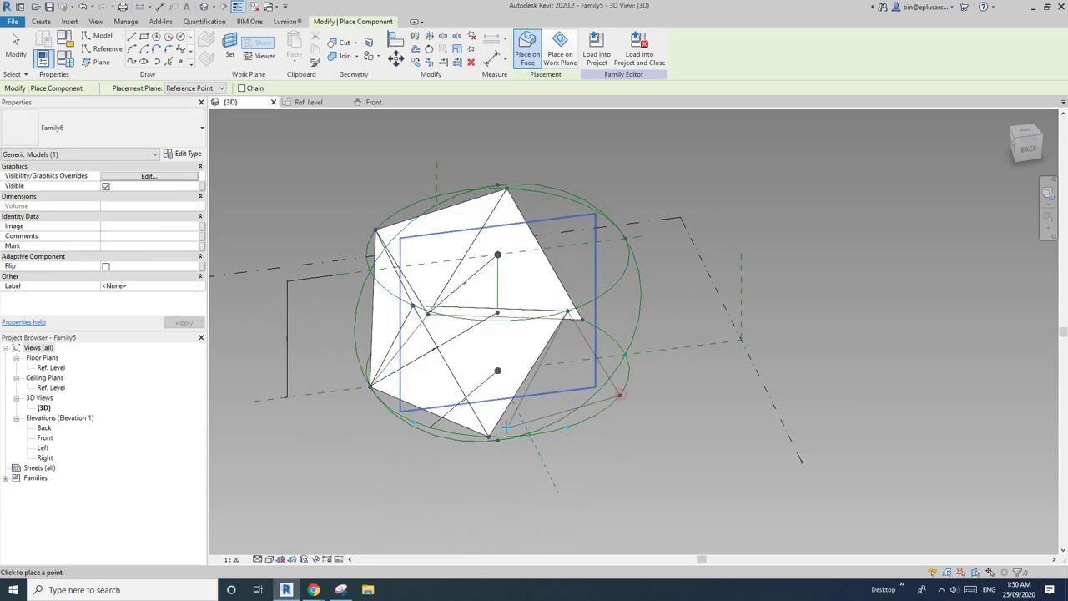
left_click(489, 437)
middle_click_drag(577, 319, 508, 363, "shift")
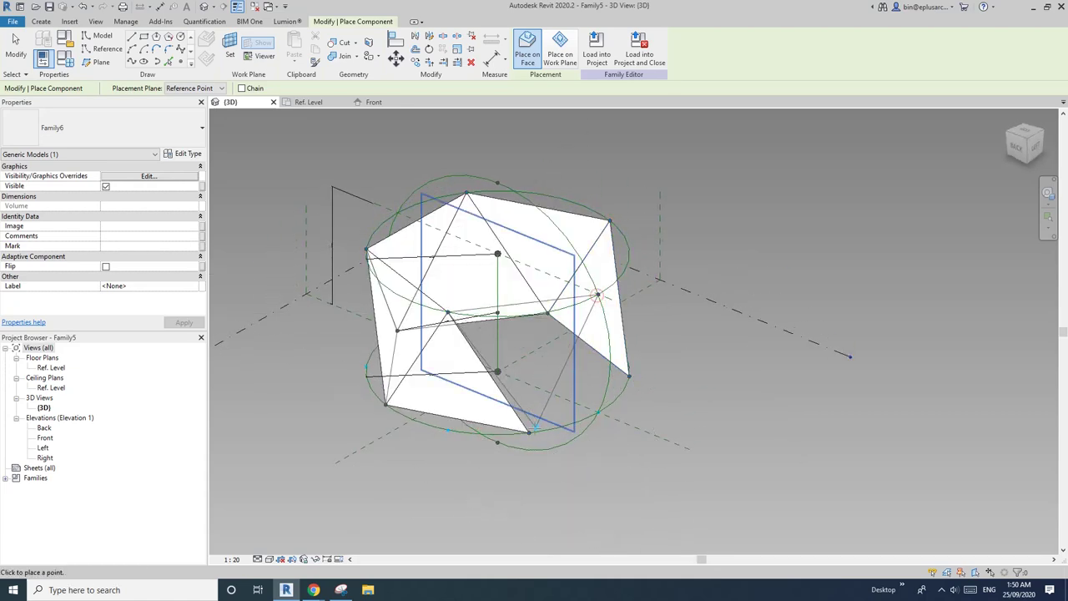
middle_click_drag(529, 432, 532, 430, "shift")
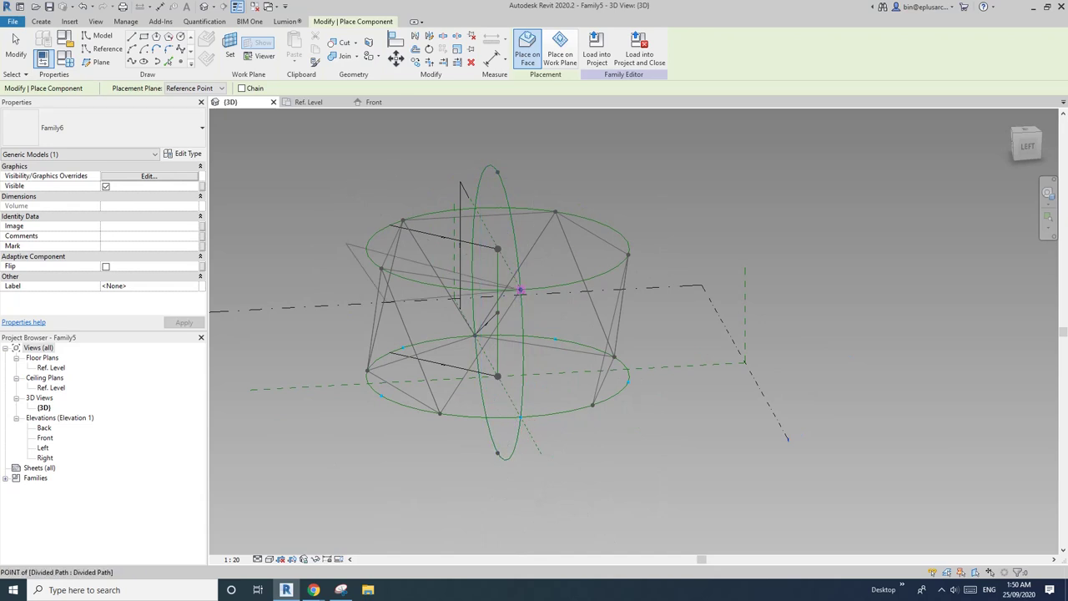
left_click(440, 413)
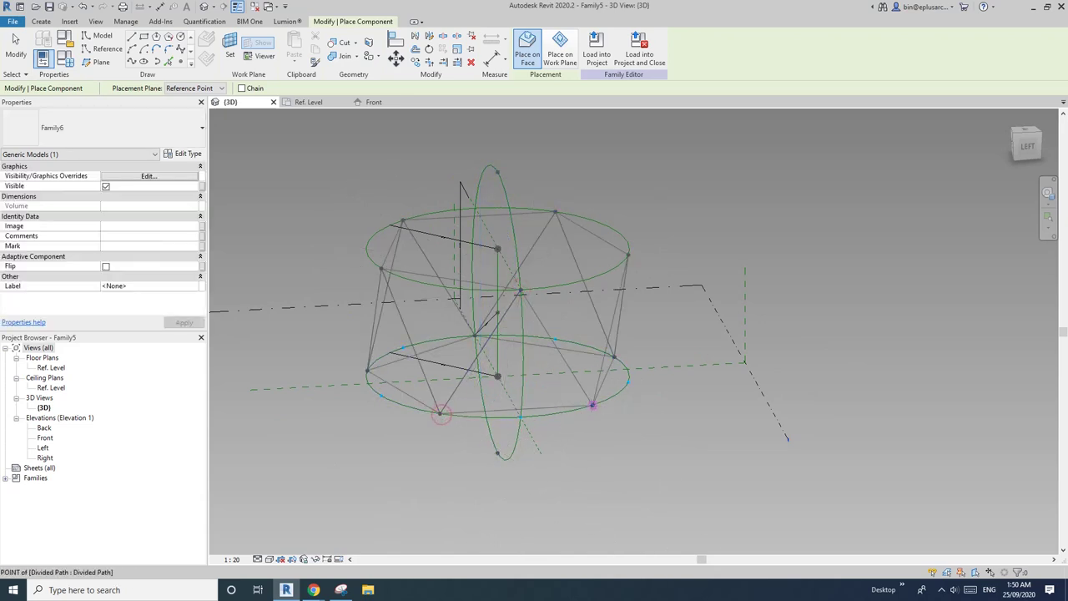
left_click(592, 406)
Step: Close the middle band with an inverted panel between two upper circle points and the lower point between them
middle_click_drag(592, 406, 532, 406, "shift")
left_click(431, 294)
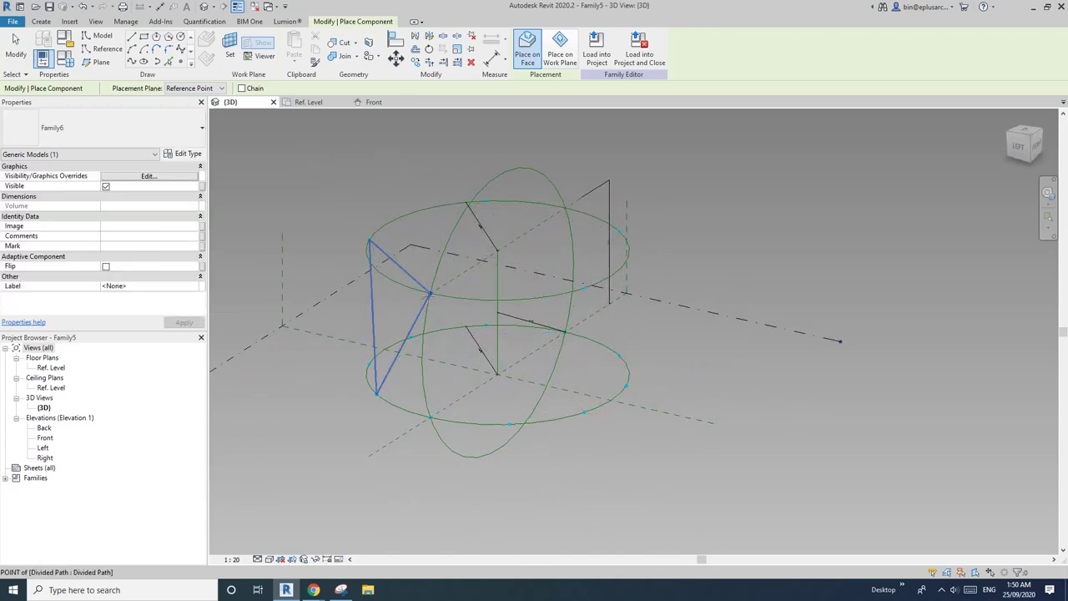
left_click(584, 288)
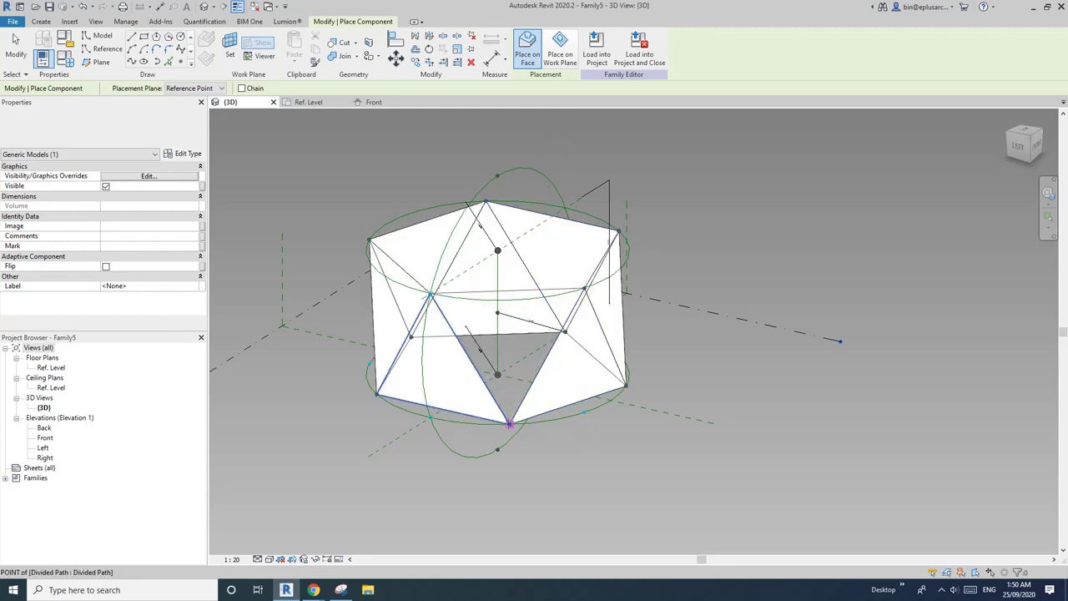
left_click(509, 424)
middle_click_drag(518, 426, 612, 237, "shift")
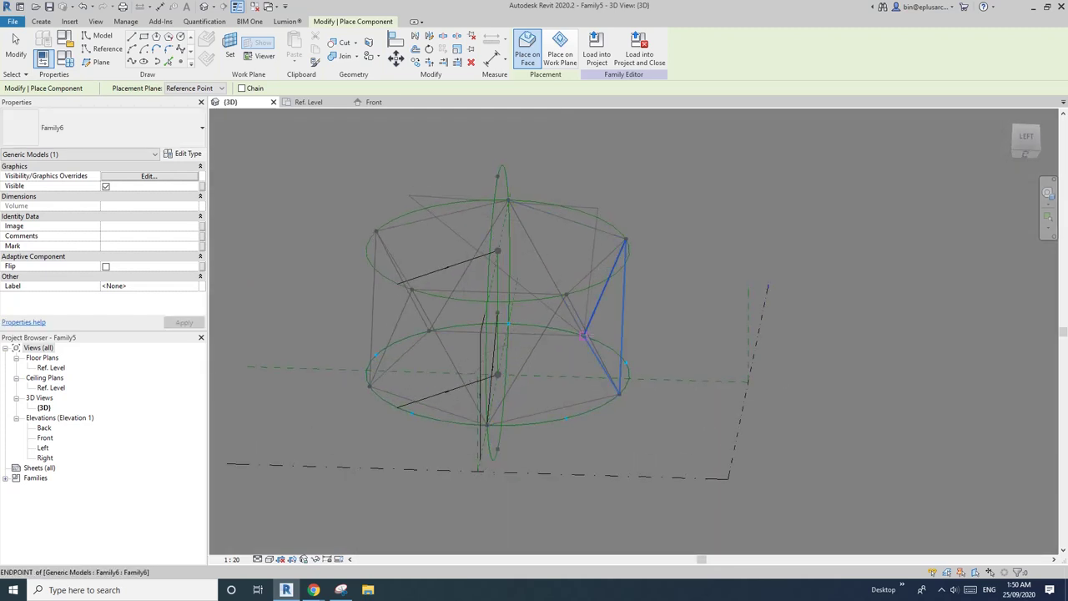
mouse_move(578, 358)
middle_mouse_down("shift")
mouse_move(479, 351)
mouse_move(551, 334)
middle_mouse_up("shift")
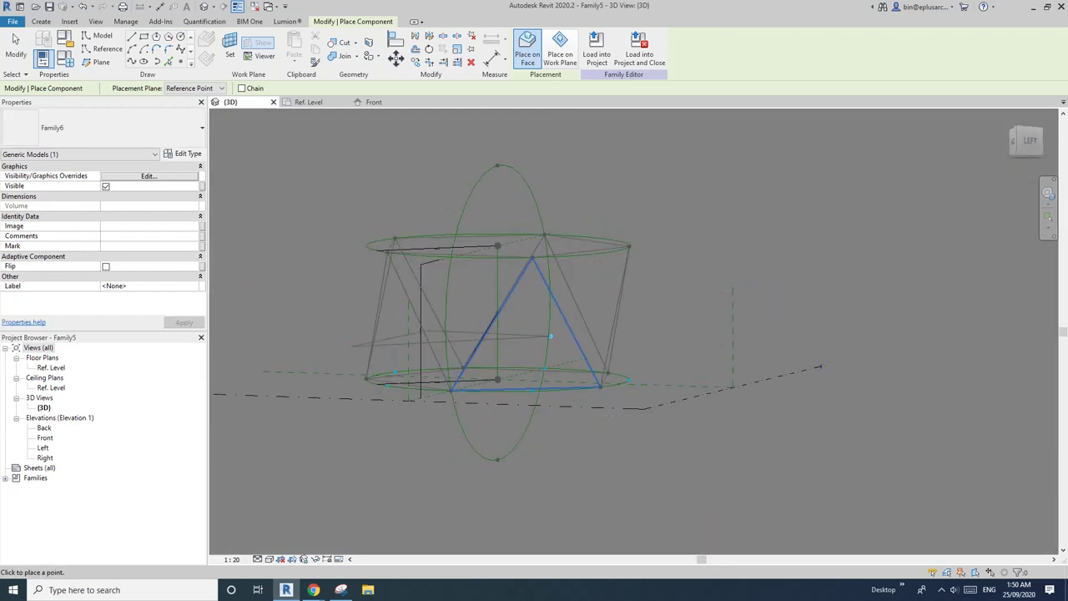
key("Escape")
key("Escape")
Step: Place the first bottom-cap panel between two adjacent lower circle points and the bottom pole point
mouse_move(621, 392)
middle_mouse_down("shift")
mouse_move(620, 381)
mouse_move(521, 377)
mouse_move(556, 301)
mouse_move(556, 241)
middle_mouse_up("shift")
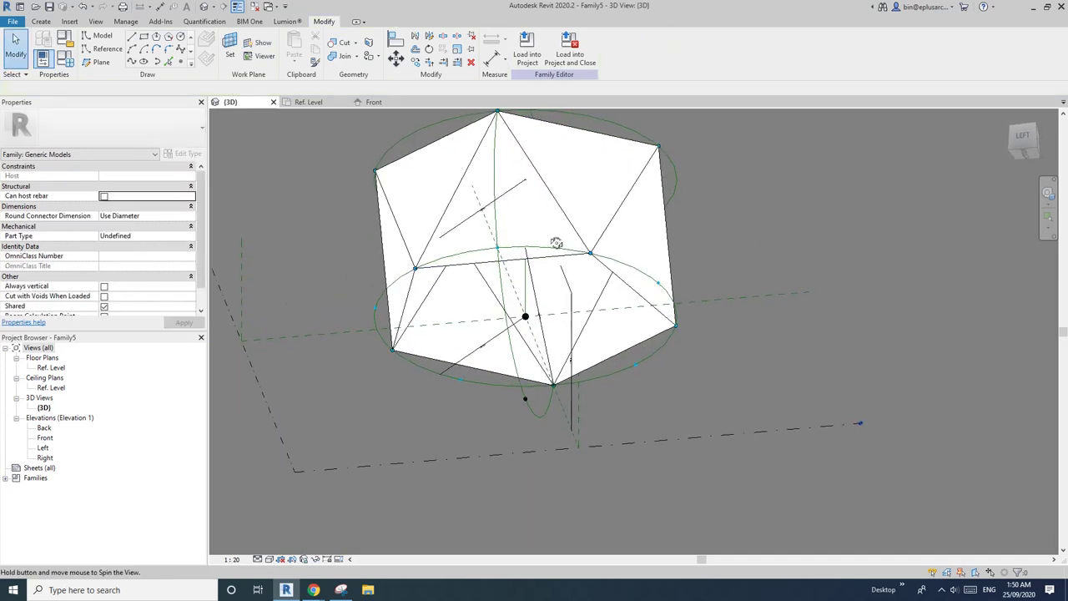
left_click(49, 22)
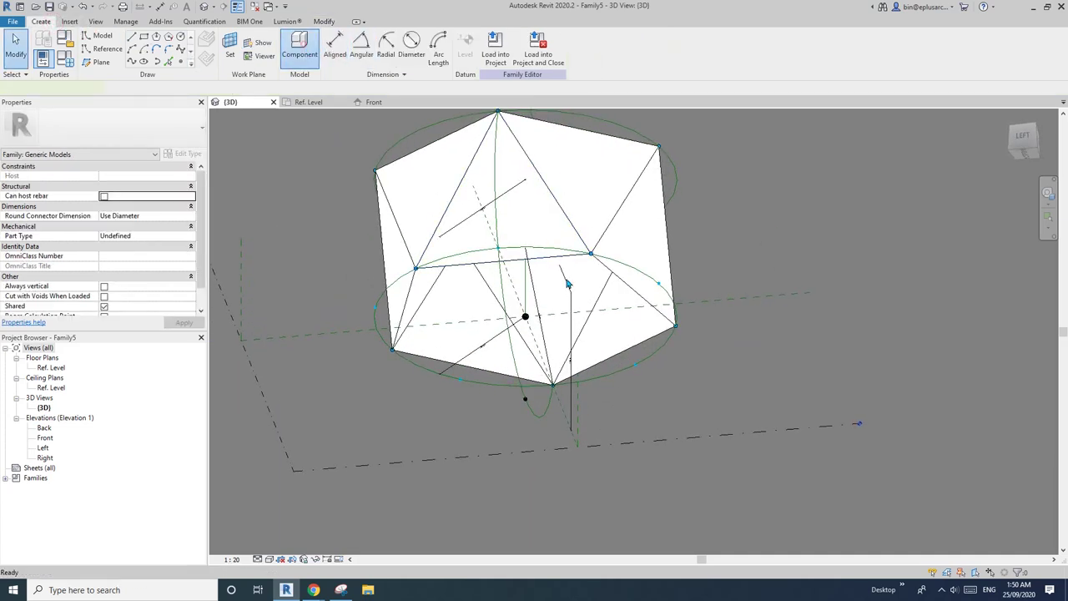
left_click(299, 46)
left_click(591, 253)
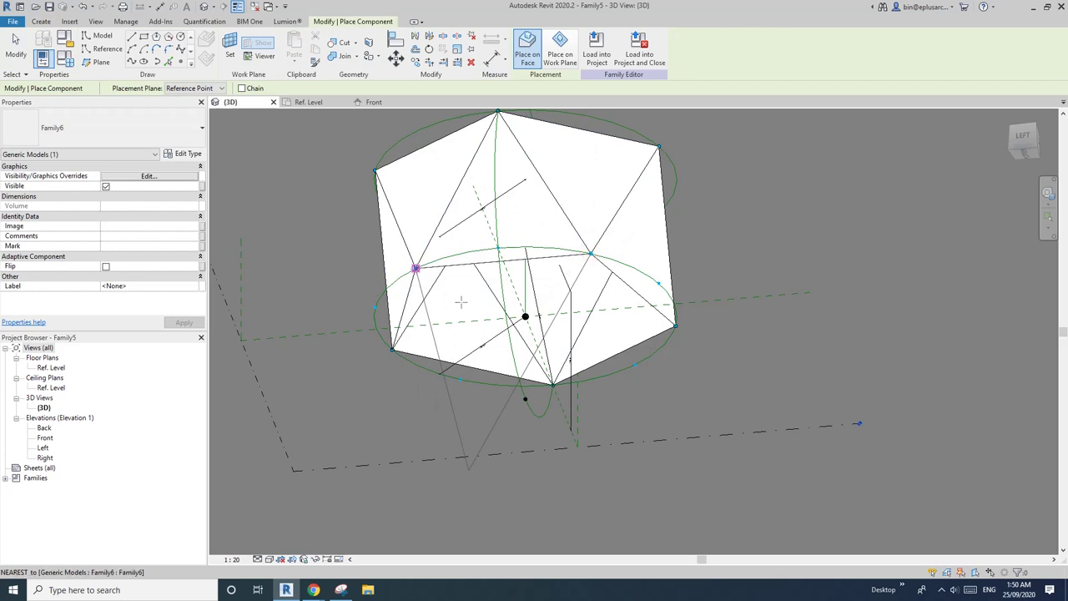
middle_click_drag(638, 313, 474, 361, "shift")
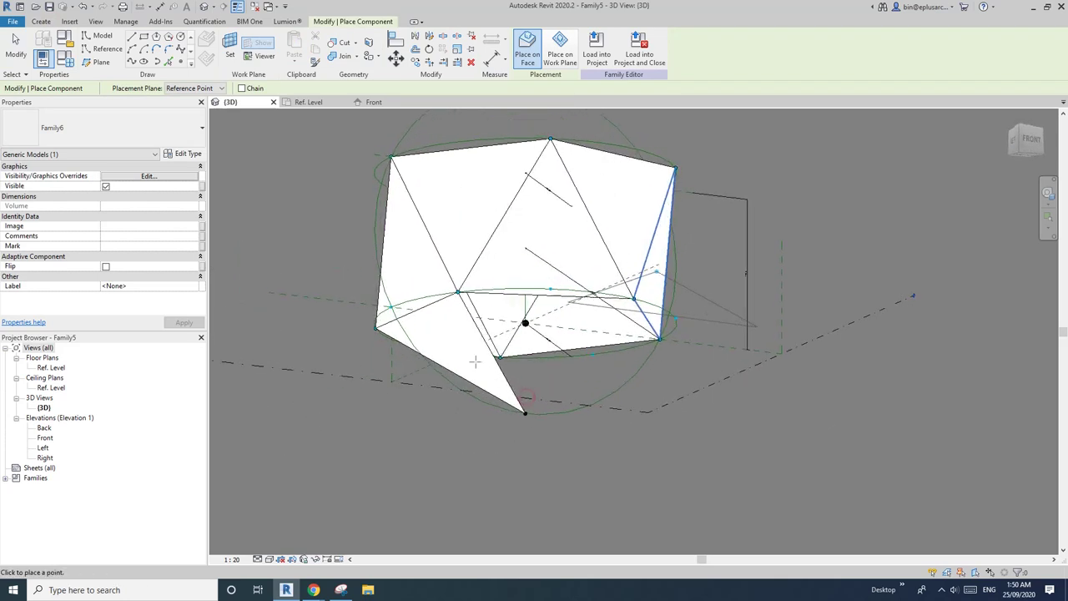
Step: Continue the bottom cap with triangular panels joining adjacent lower circle points to the bottom pole point
left_click(633, 298)
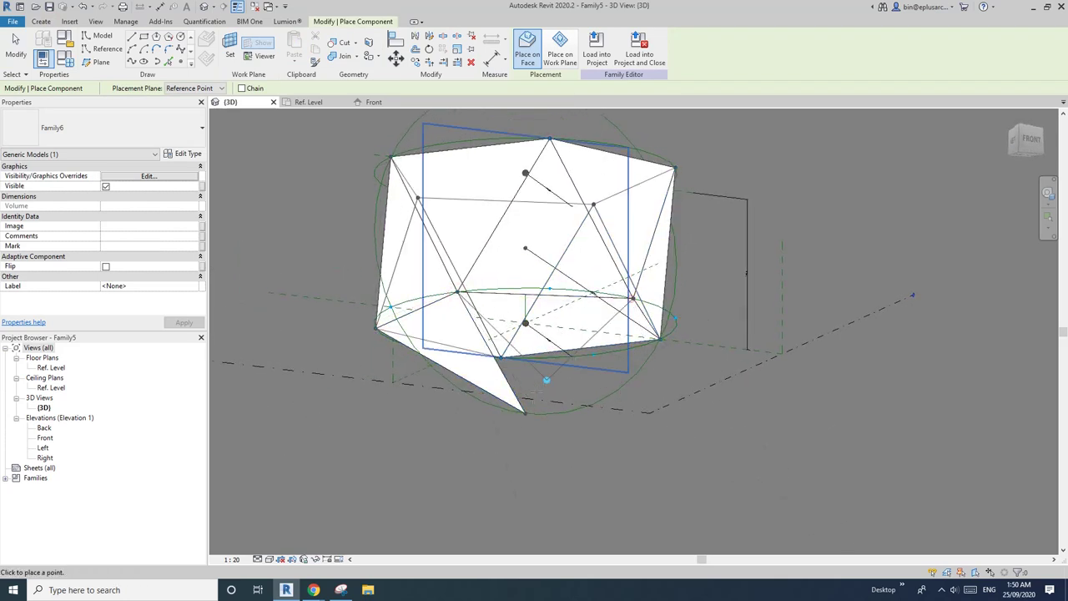
left_click(525, 414)
middle_click_drag(679, 373, 658, 345, "shift")
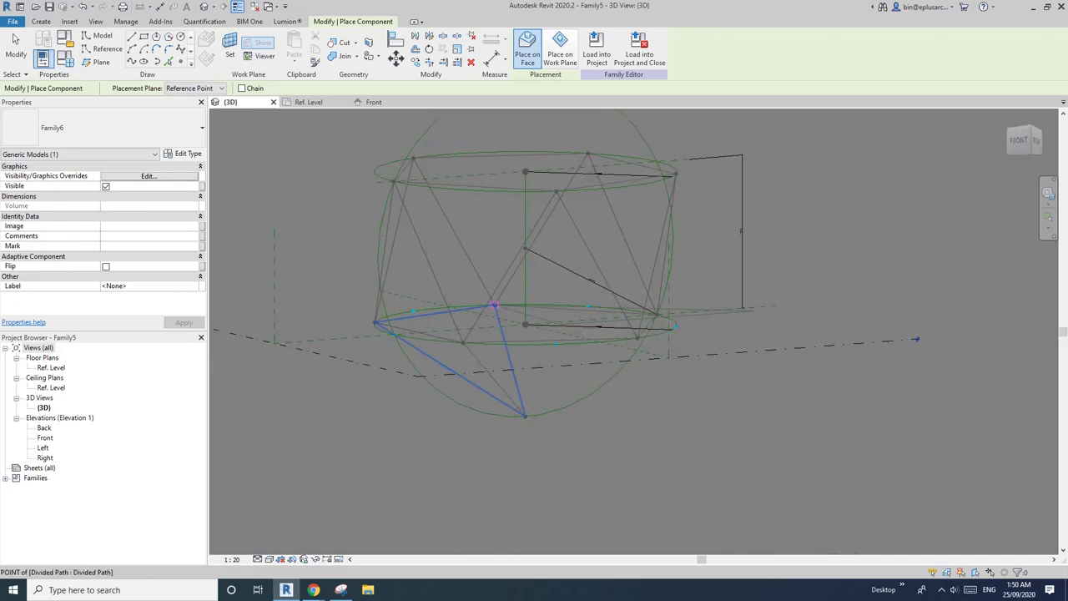
left_click(494, 304)
middle_click_drag(539, 319, 643, 312, "shift")
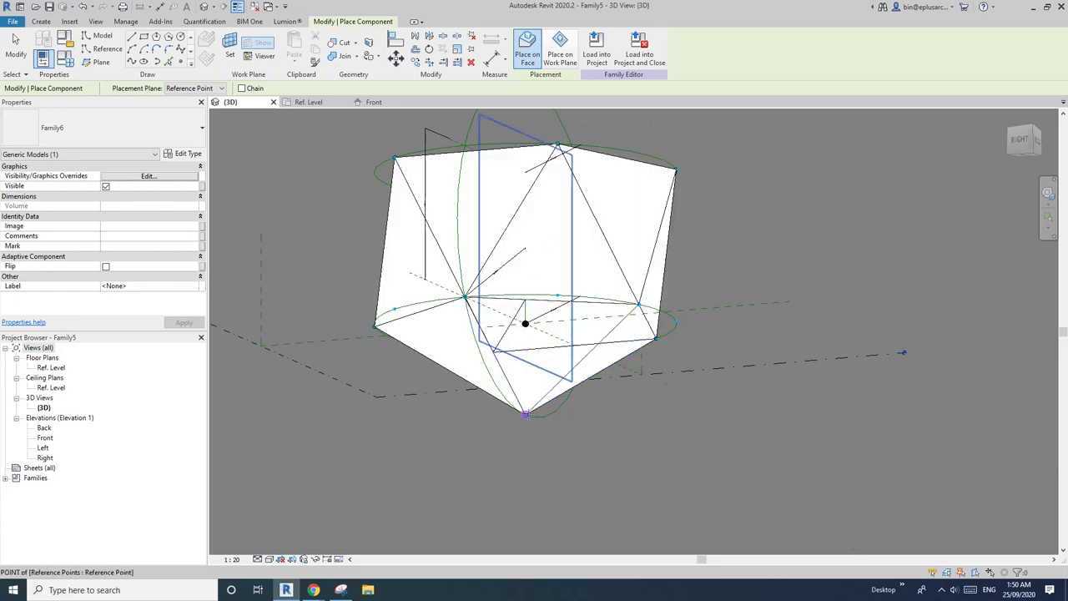
Step: Start the top cap by placing triangular panels between adjacent upper circle points and the top pole point
middle_click_drag(525, 415, 556, 324, "shift")
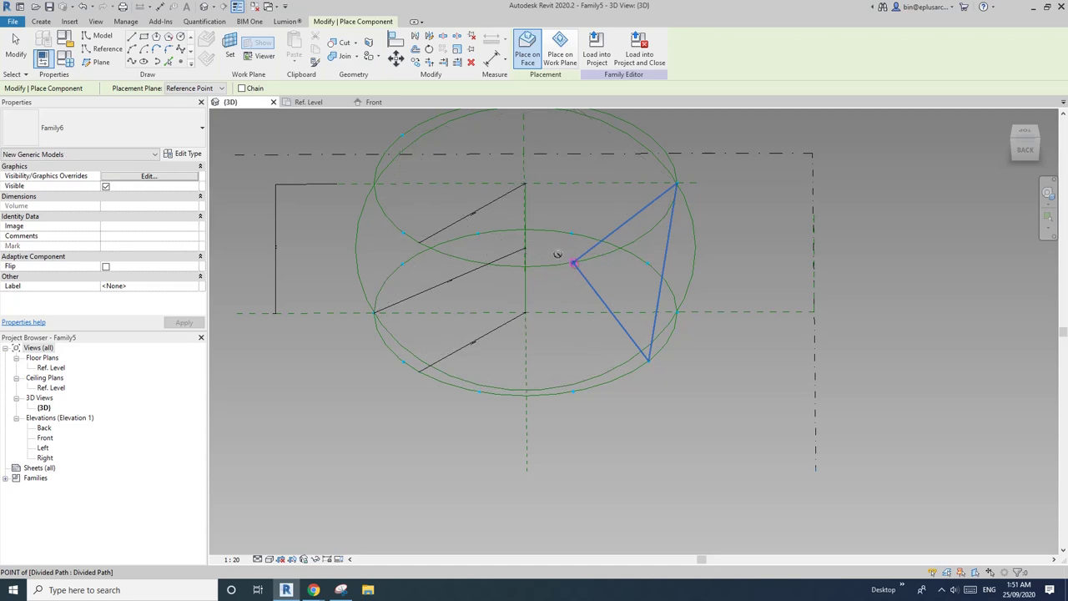
scroll(574, 262, "down", 1)
middle_click_drag(573, 262, 555, 362)
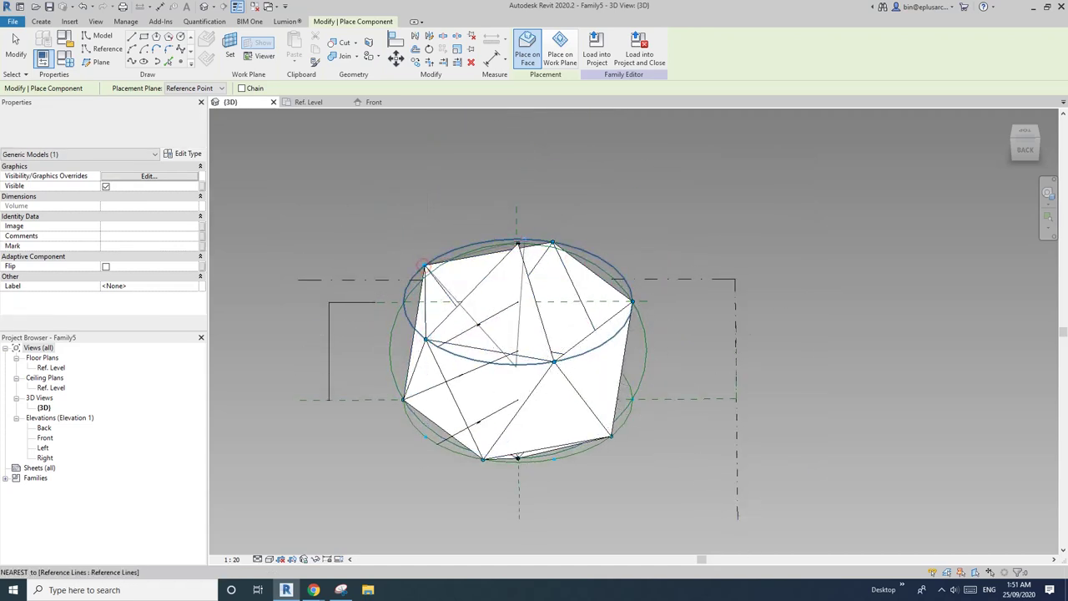
left_click(426, 339)
left_click(425, 265)
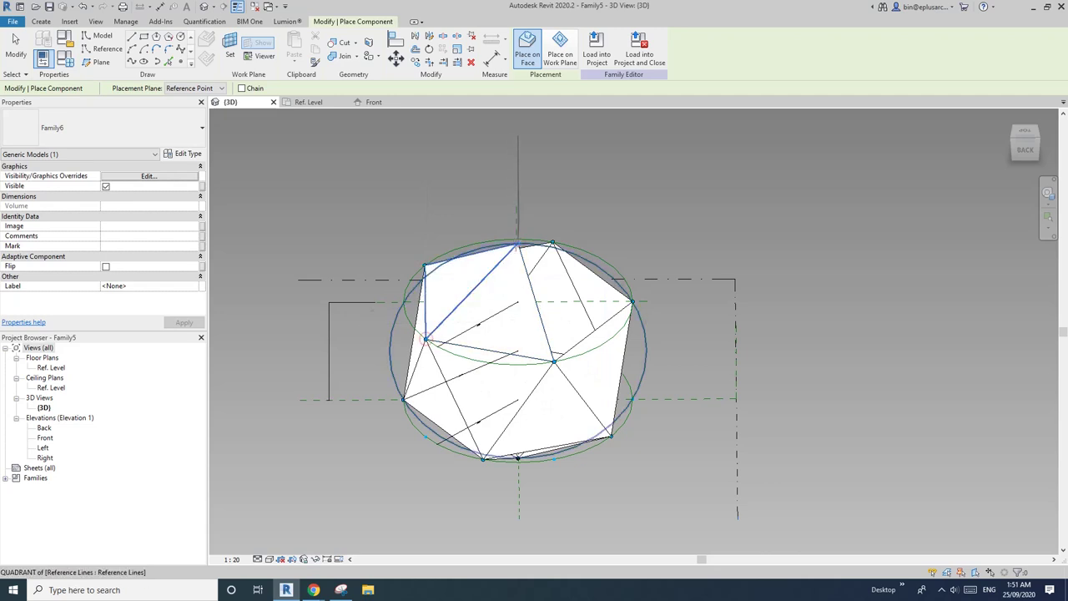
left_click(518, 243)
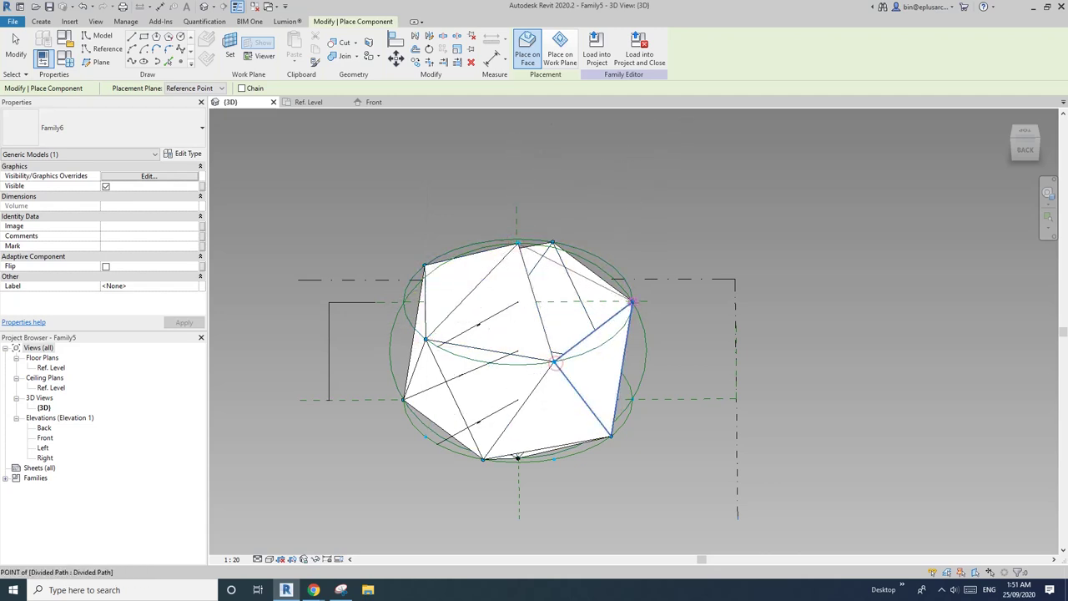
Step: Complete the top cap with the remaining panels between upper circle points and the top pole, and end component placement
middle_click_drag(555, 361, 477, 384, "shift")
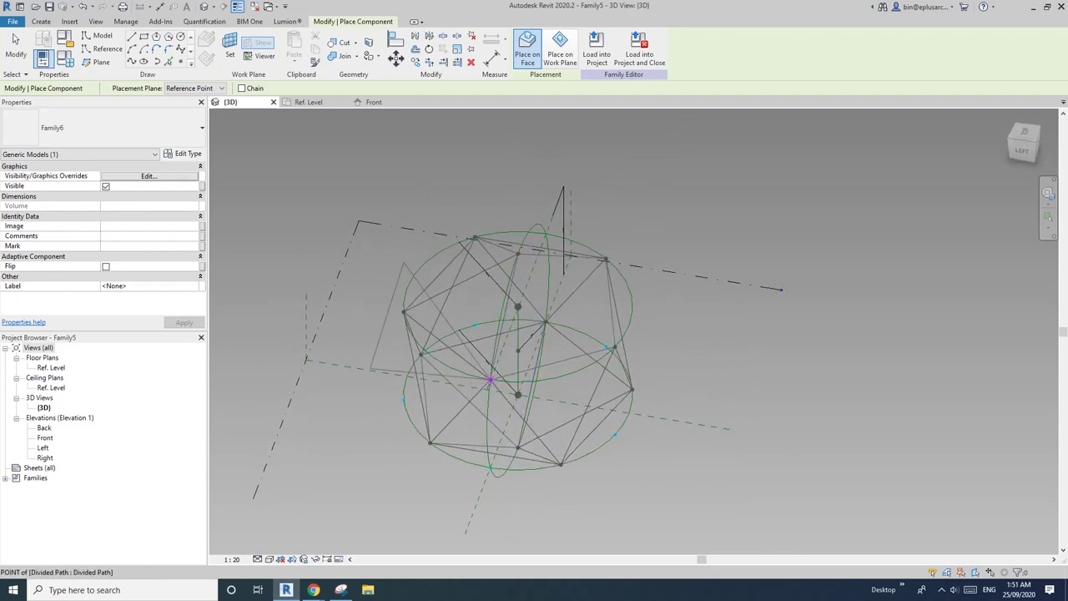
left_click(490, 380)
left_click(518, 253)
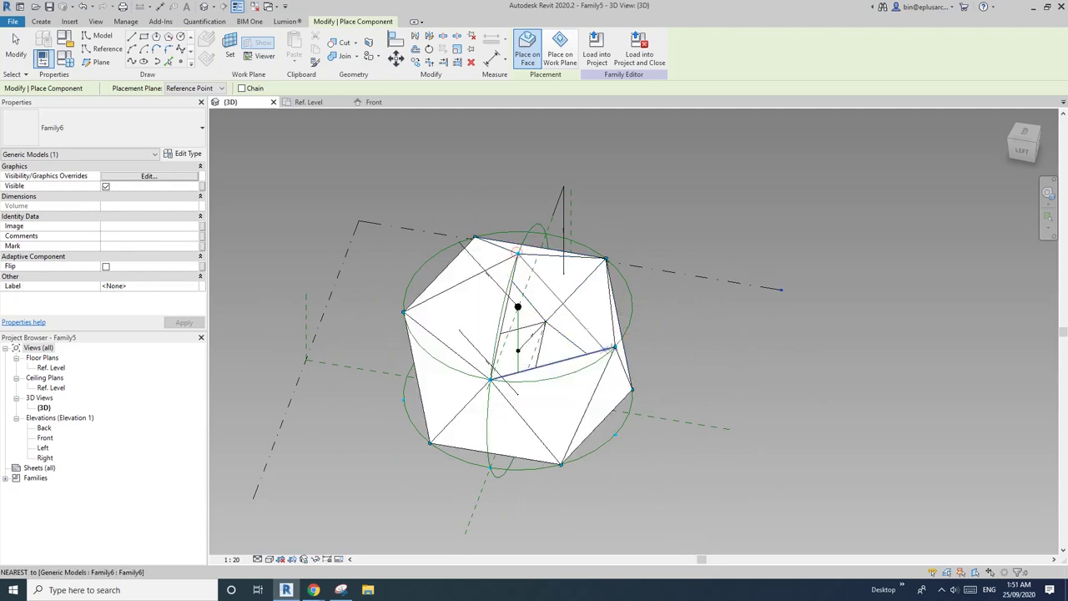
left_click(614, 347)
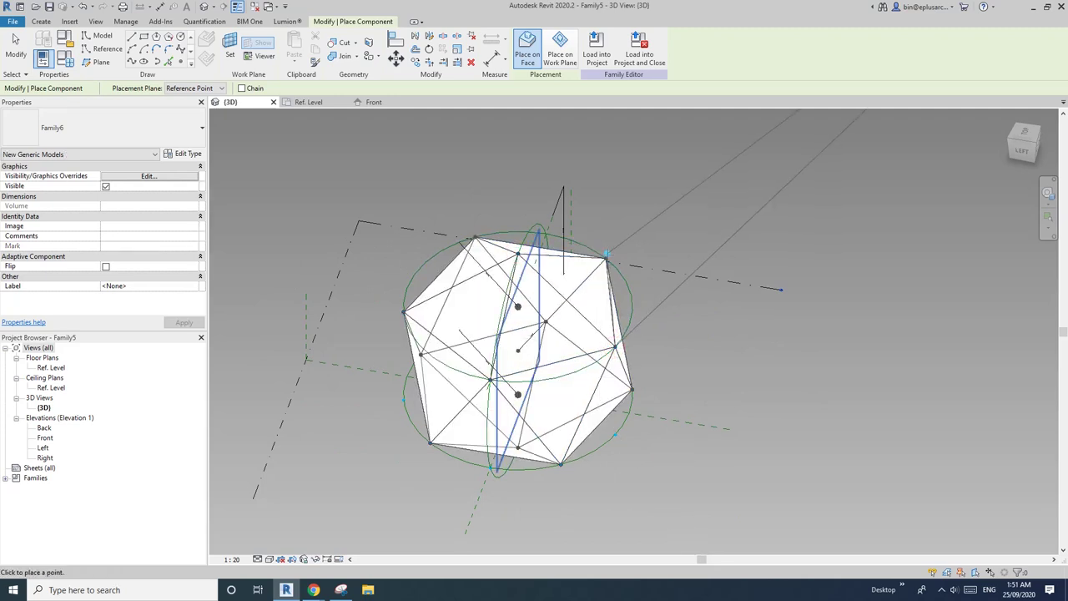
key("Escape")
scroll(608, 303, "down", 3)
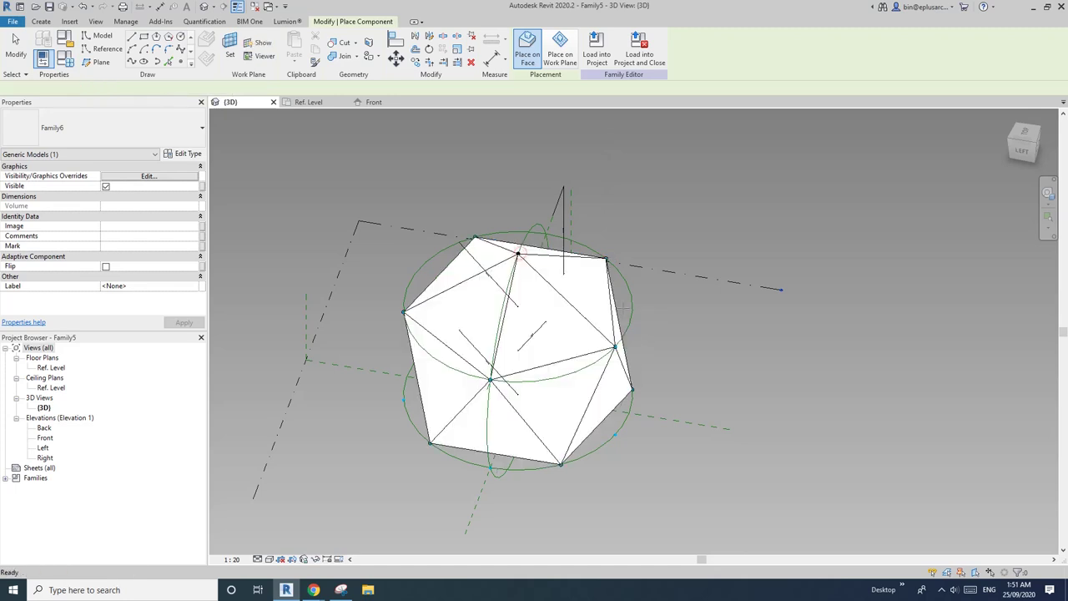
key("Escape")
Step: Fill the remaining opening in the bottom cap with a panel between two lower circle points and the bottom pole
middle_click_drag(669, 341, 468, 317, "shift")
scroll(501, 328, "up", 1)
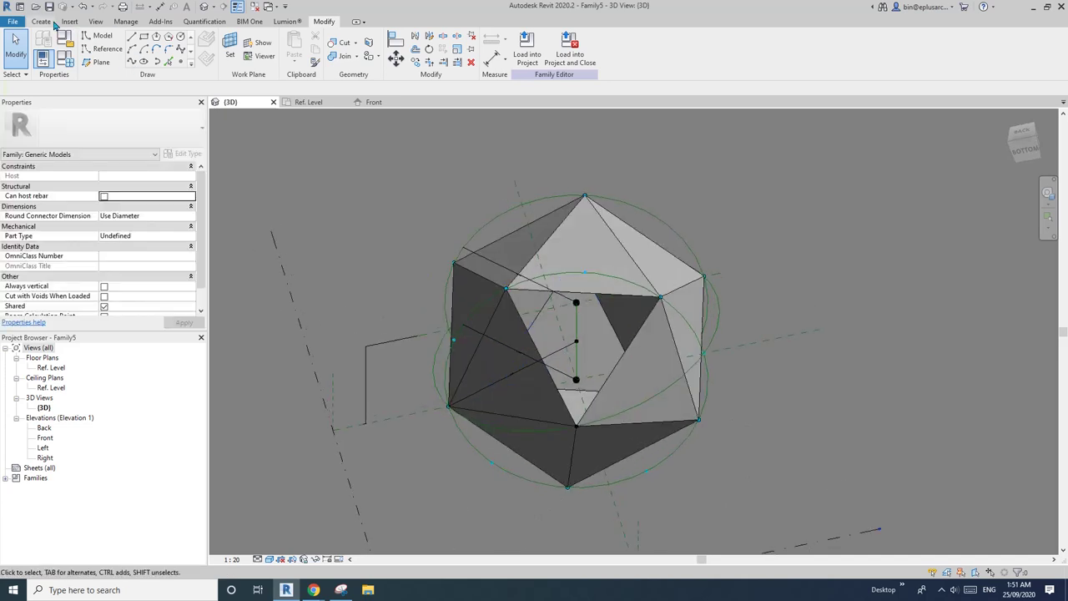
left_click(41, 21)
left_click(300, 44)
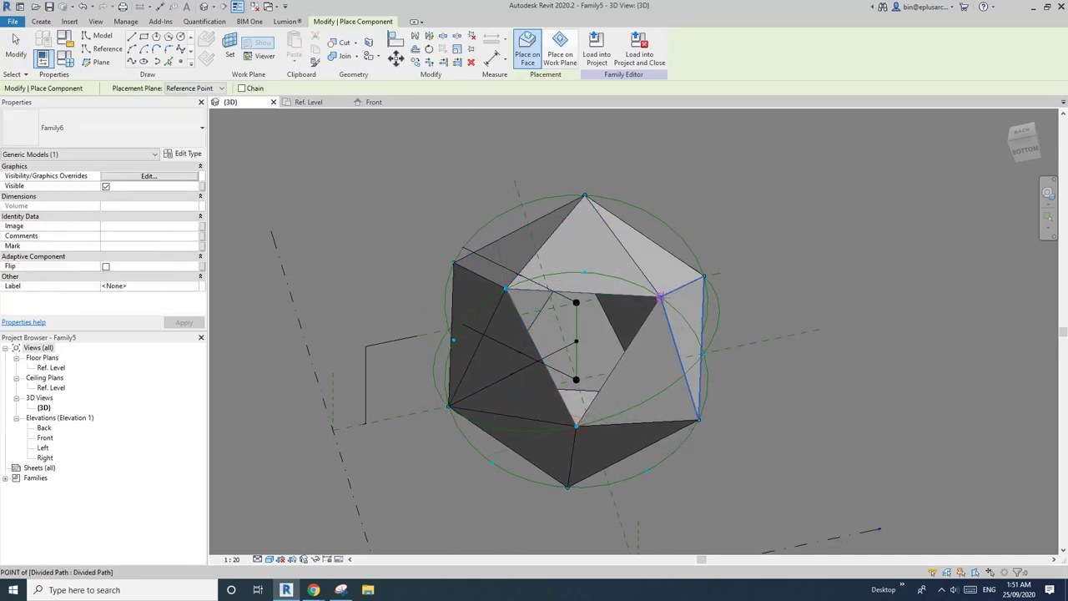
left_click(660, 297)
key("Escape")
Step: Select all instances of the triangular panel and temporarily isolate them in the 3D view
scroll(660, 297, "down", 3)
middle_click_drag(660, 297, 673, 356, "shift")
middle_click_drag(665, 344, 618, 350)
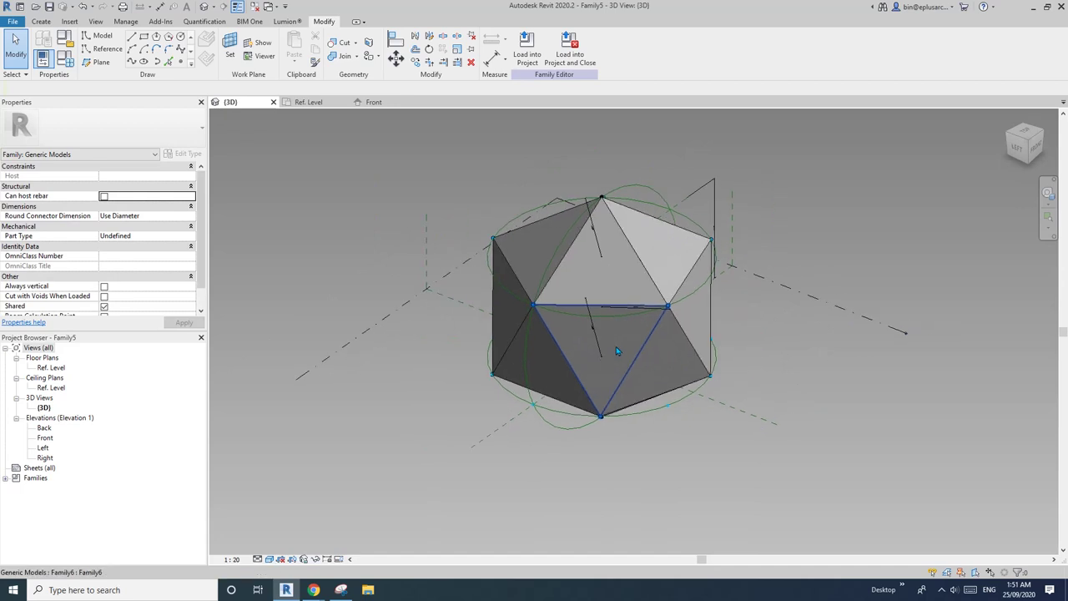
left_click(593, 290)
key("s")
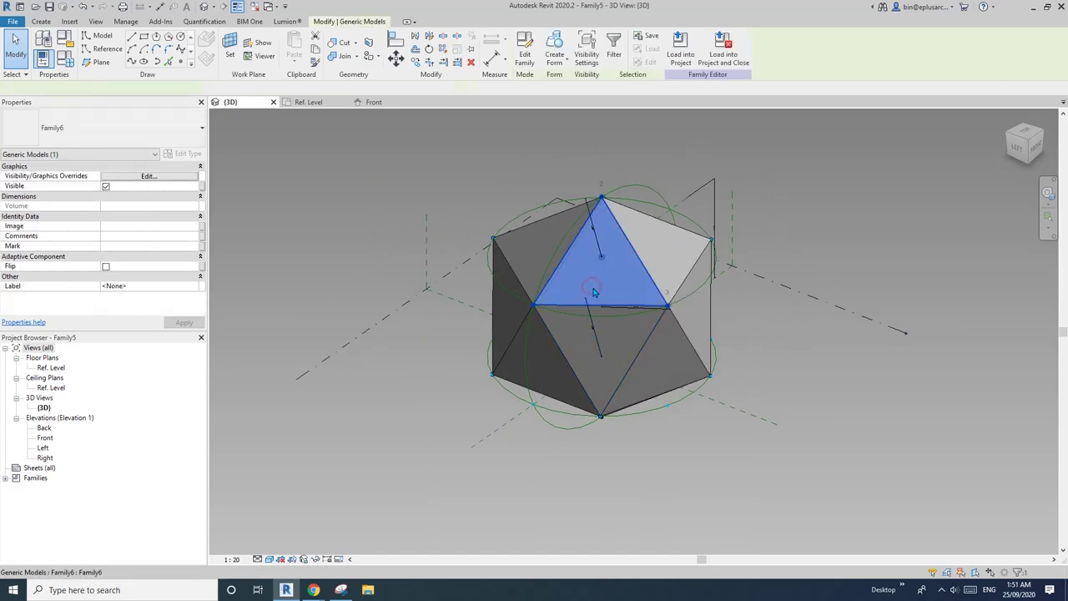
key("a")
key("h")
key("h")
key("i")
key("Escape")
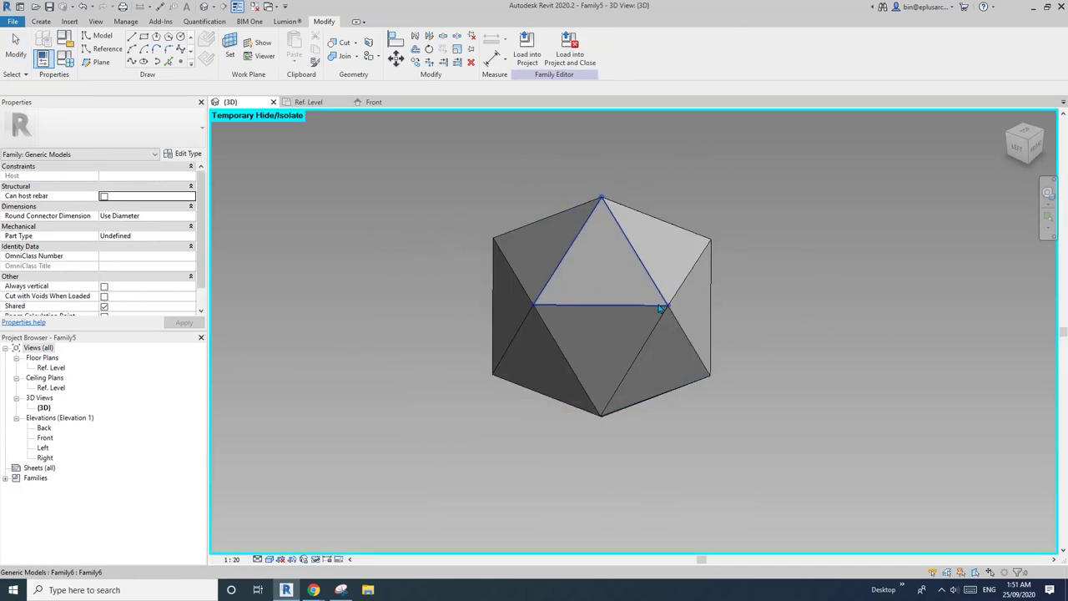
Step: Flex the sphere by applying r1 = 5000 and a much smaller radius, and restore the original radius
middle_click_drag(594, 287, 198, 94, "shift")
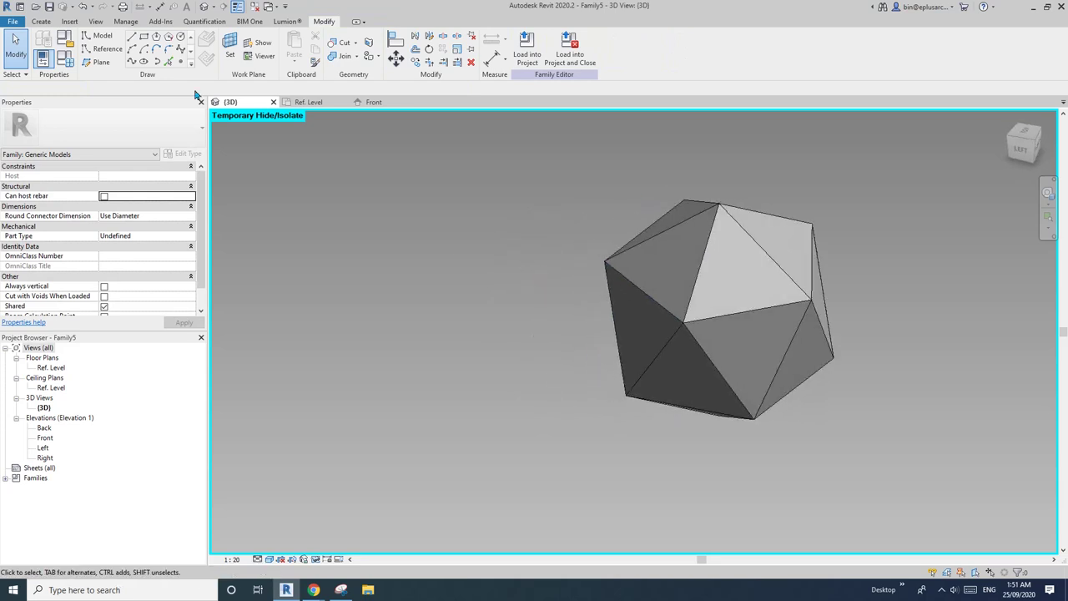
left_click(65, 61)
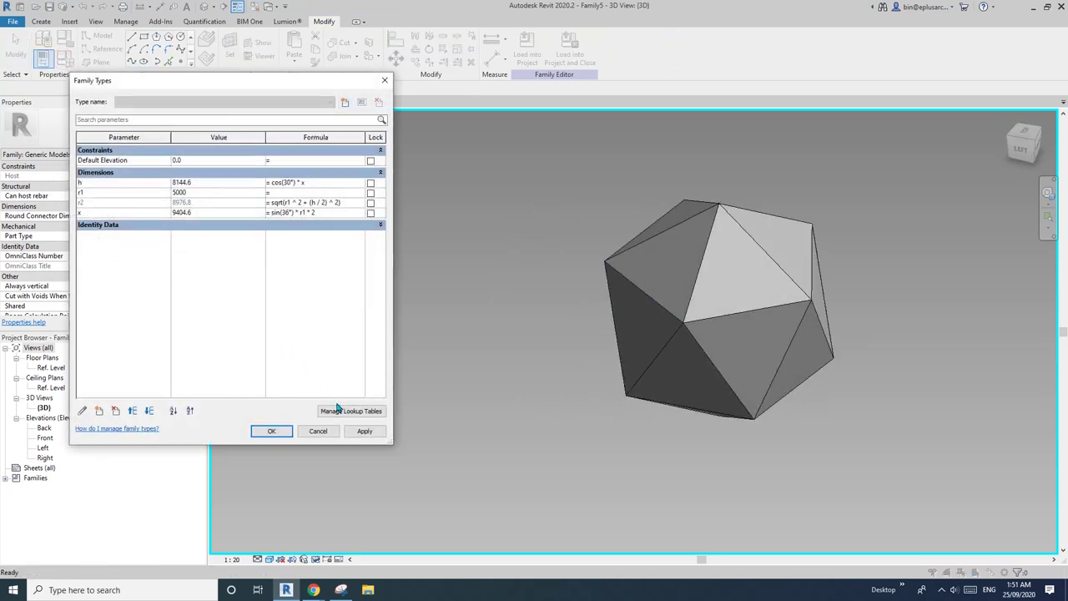
left_click(371, 432)
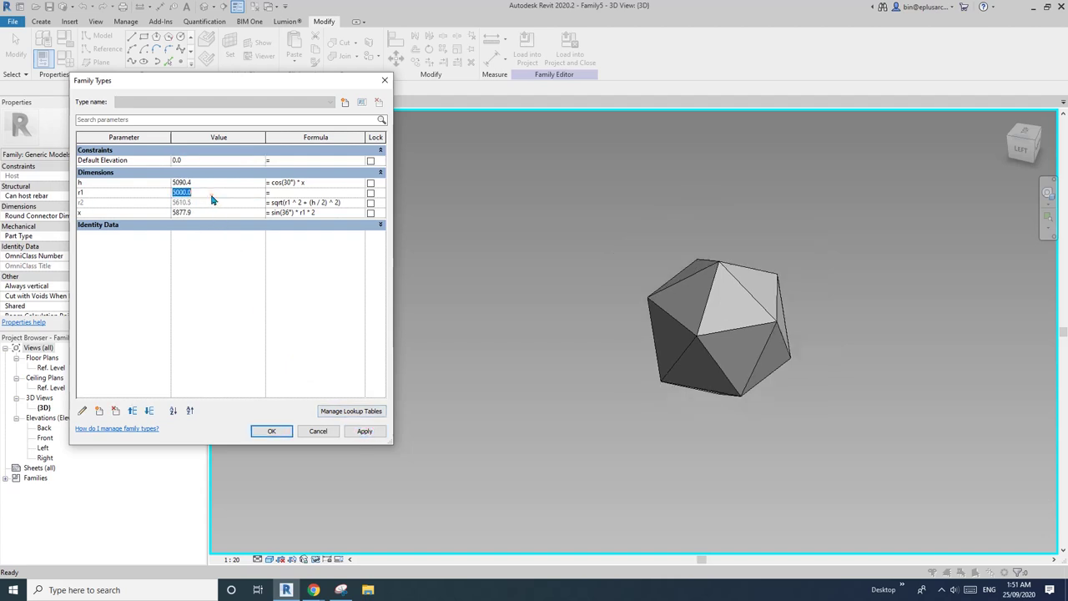
left_click(361, 433)
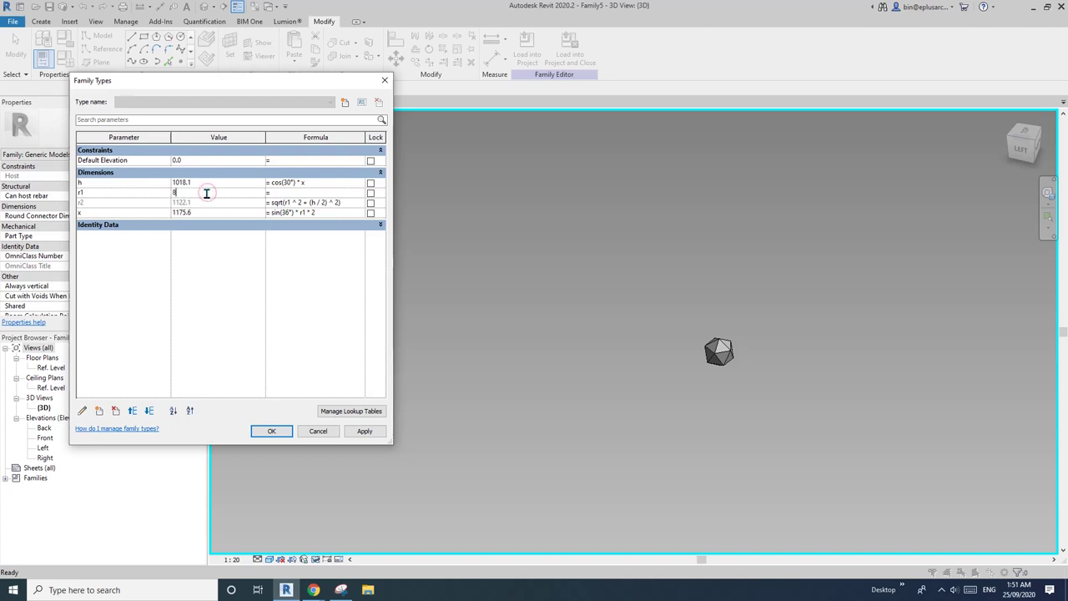
left_click(285, 433)
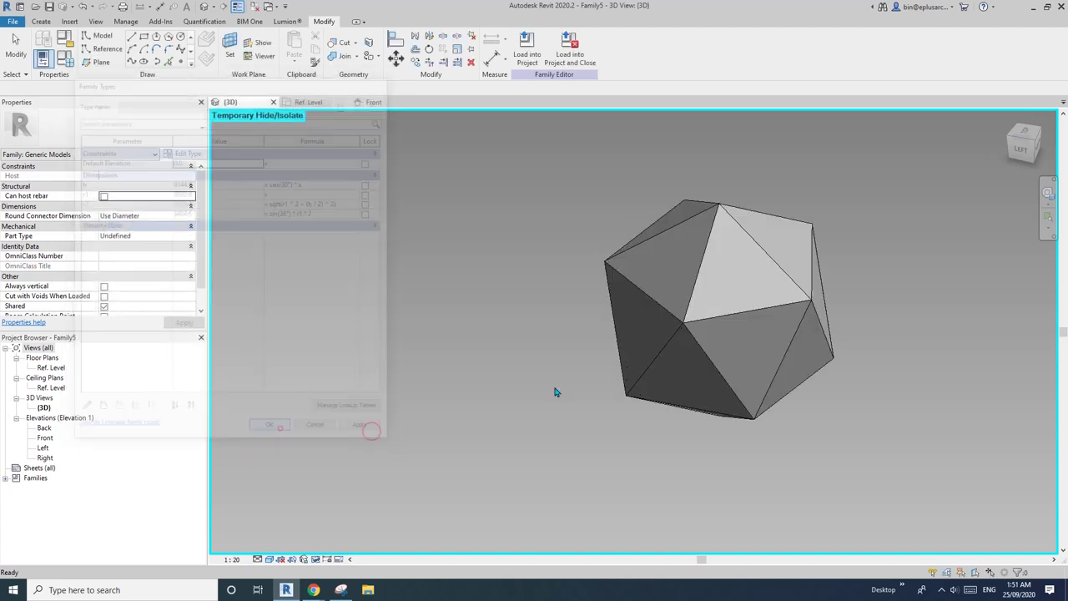
Step: Switch to Chrome to check the Level 1 and Level 2 spheres in the geodesic reference image, and return to Revit
middle_click_drag(678, 370, 523, 331, "shift")
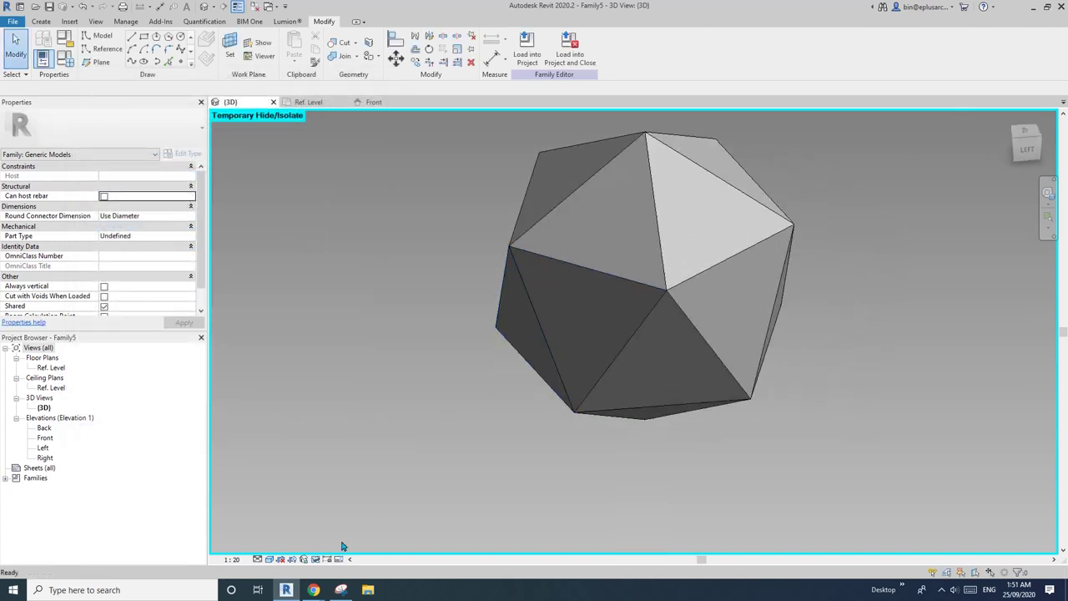
mouse_move(314, 590)
left_click(364, 537)
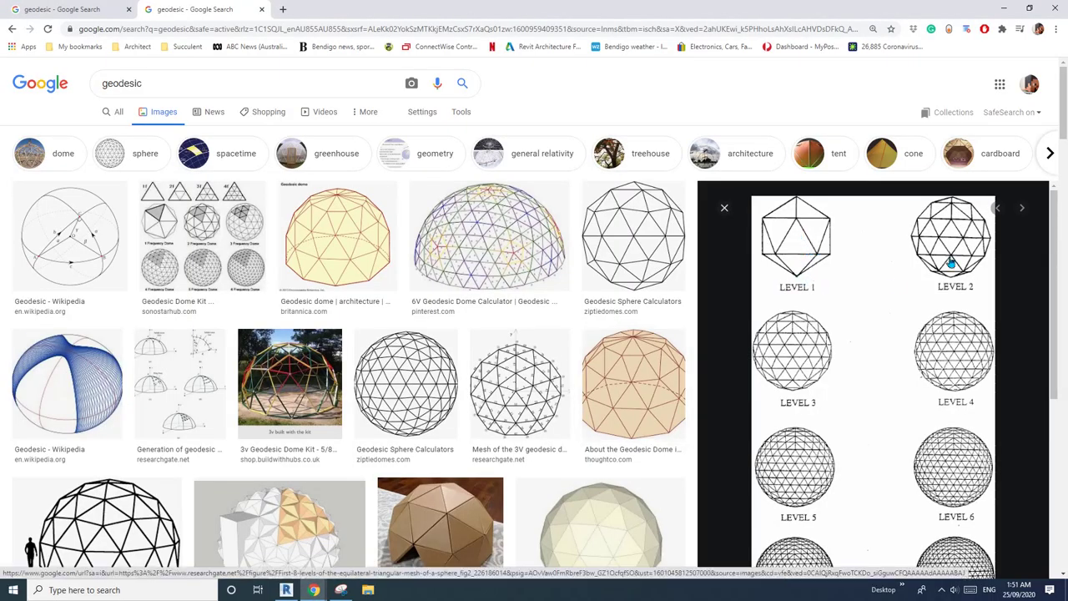
left_click(286, 590)
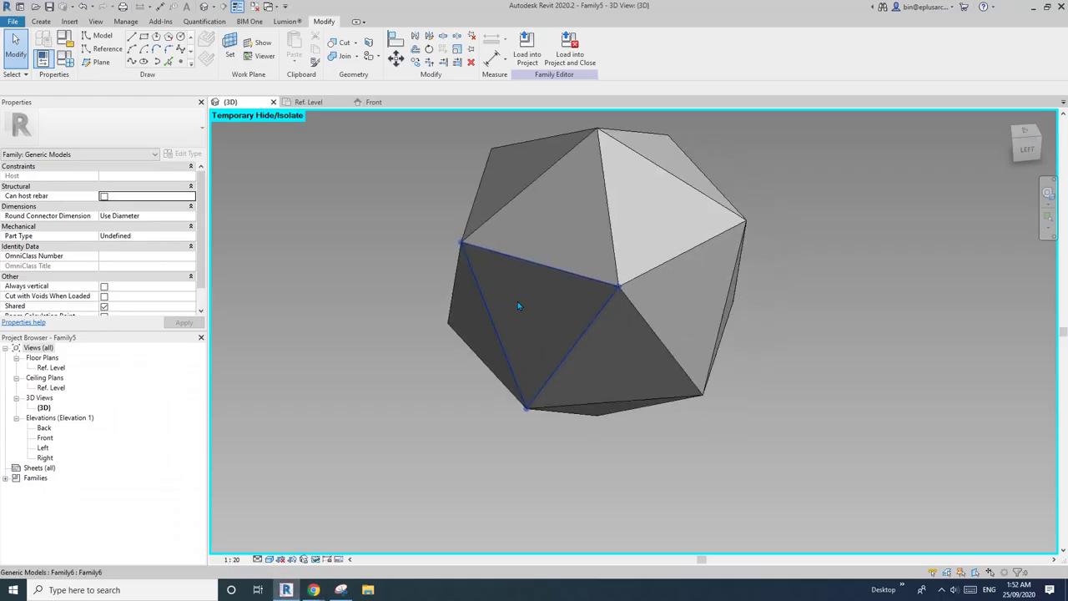
Step: Open the family of one of the middle-band triangular panels for editing
left_click(520, 308)
middle_click_drag(520, 308, 663, 329, "shift")
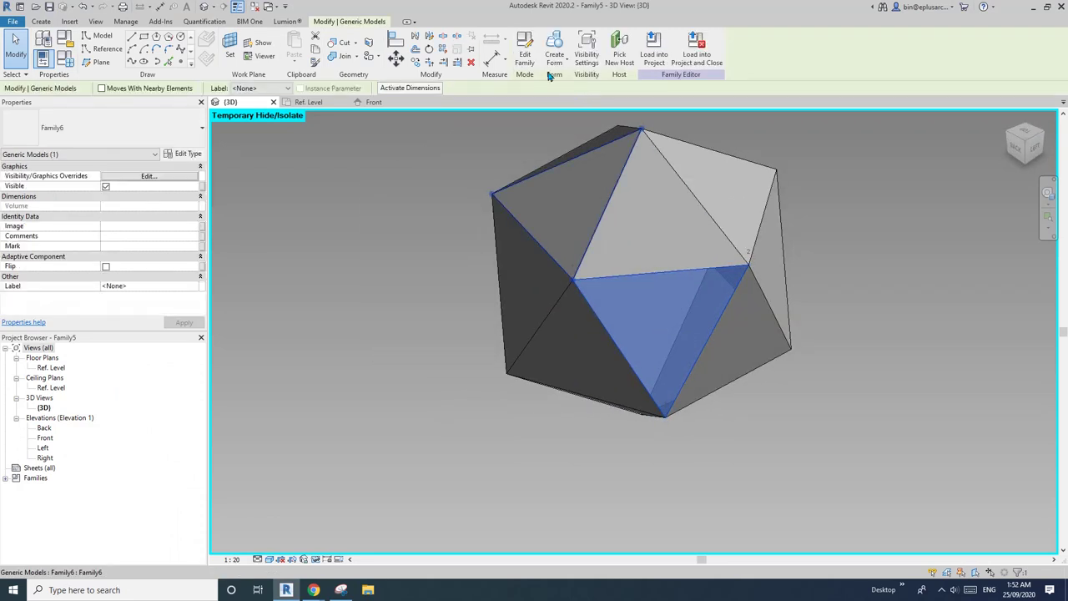
left_click(525, 58)
Step: Dissolve the triangular surface form between the three adaptive points back into its reference lines
middle_click_drag(618, 371, 491, 381, "shift")
scroll(592, 365, "up", 5)
left_click(513, 351)
left_click(563, 328)
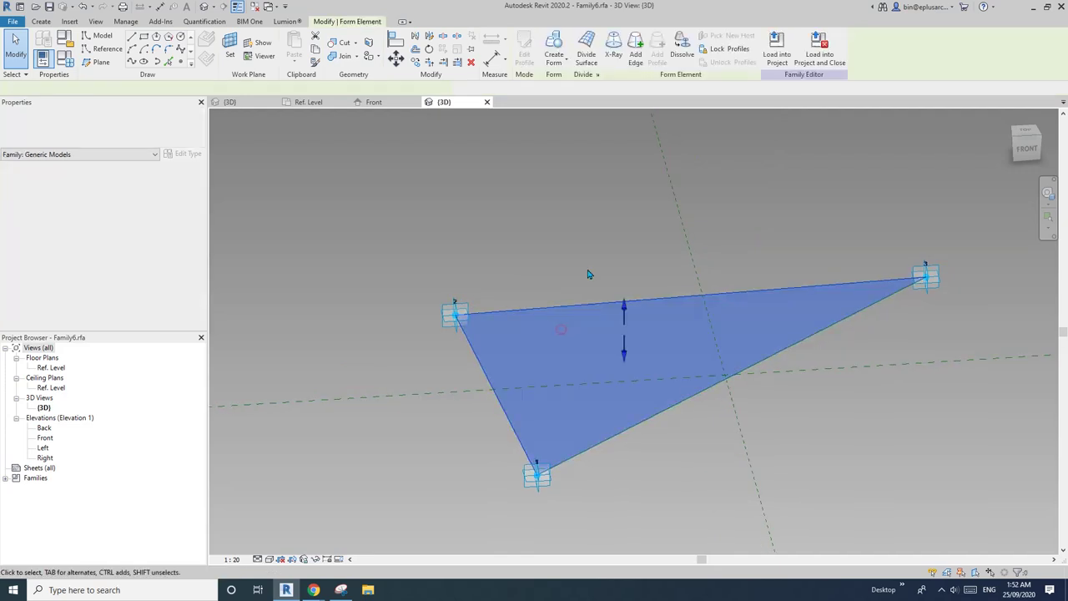
middle_click_drag(589, 275, 585, 260)
left_click(686, 44)
middle_click_drag(690, 116, 549, 303, "shift")
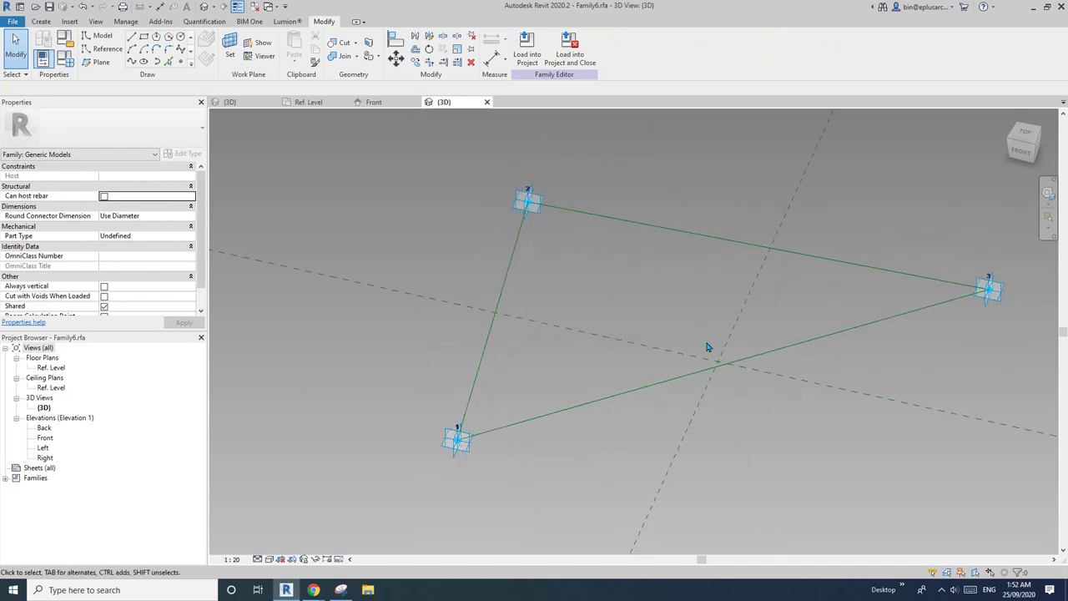
Step: Place a reference point at the midpoint of each of the triangle's three edges
mouse_move(522, 309)
middle_mouse_down("shift")
mouse_move(505, 303)
mouse_move(524, 320)
middle_mouse_up("shift")
left_click(180, 67)
middle_click_drag(536, 268, 513, 317, "shift")
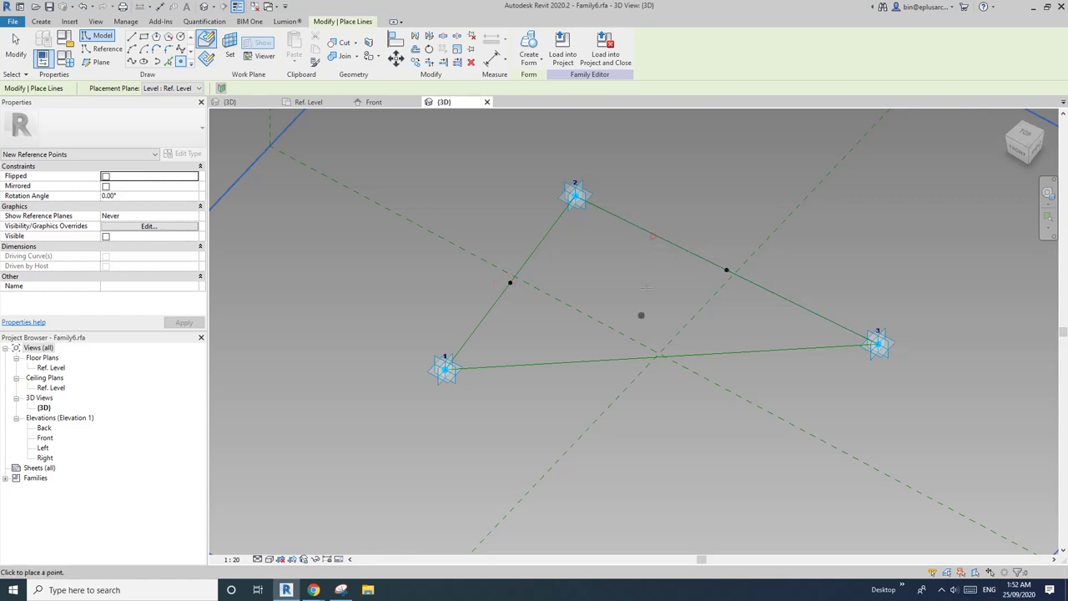
middle_click_drag(610, 361, 463, 360, "shift")
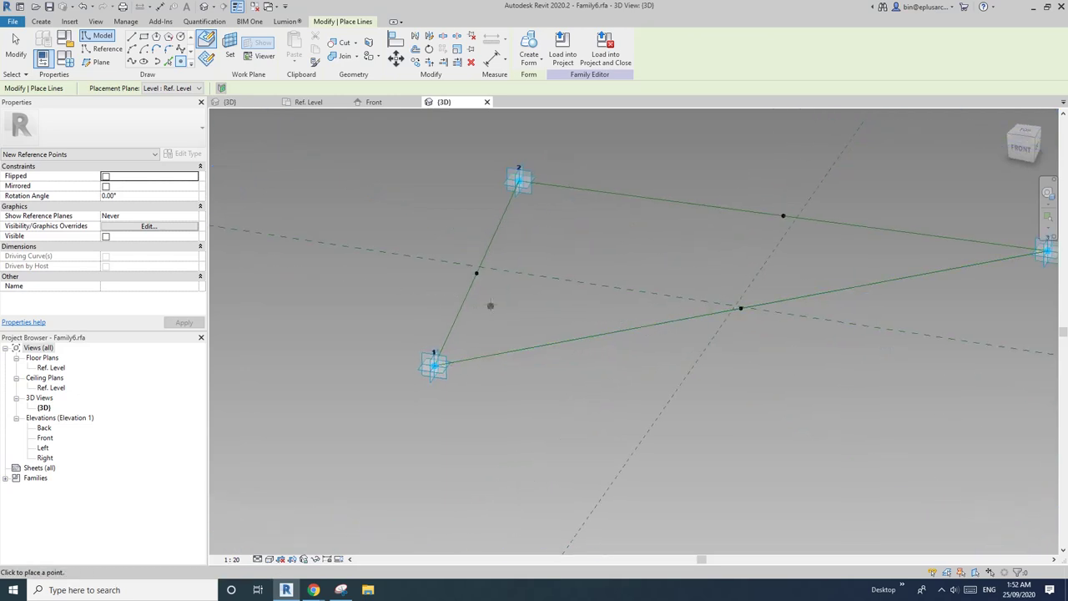
Step: Host a new reference point on the midpoint between adaptive points 1 and 2, and raise it by an offset of about 677
middle_click_drag(489, 305, 503, 294, "shift")
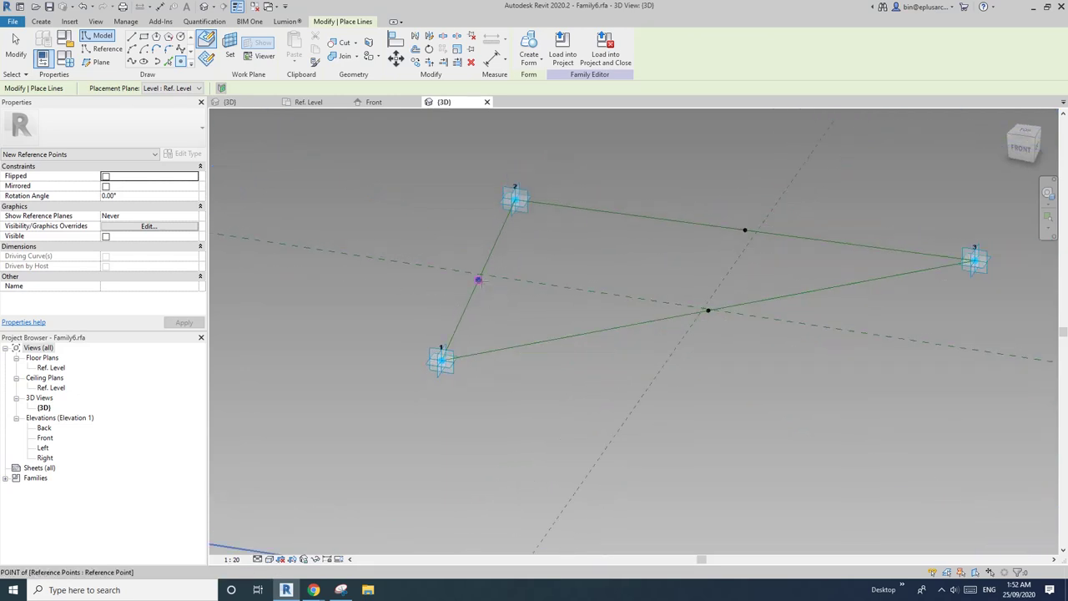
left_click(213, 60)
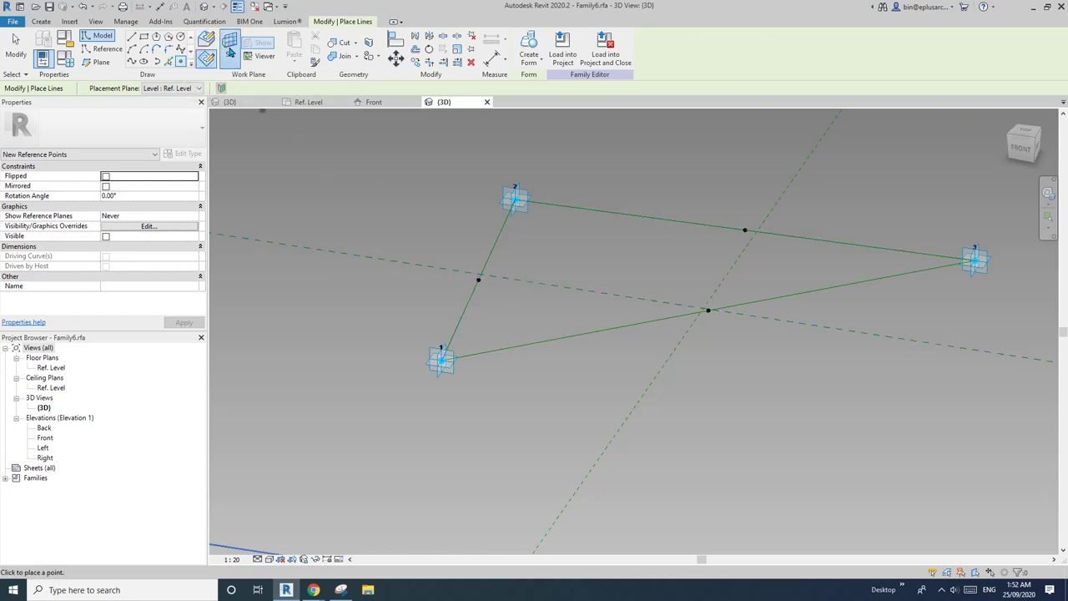
left_click(230, 52)
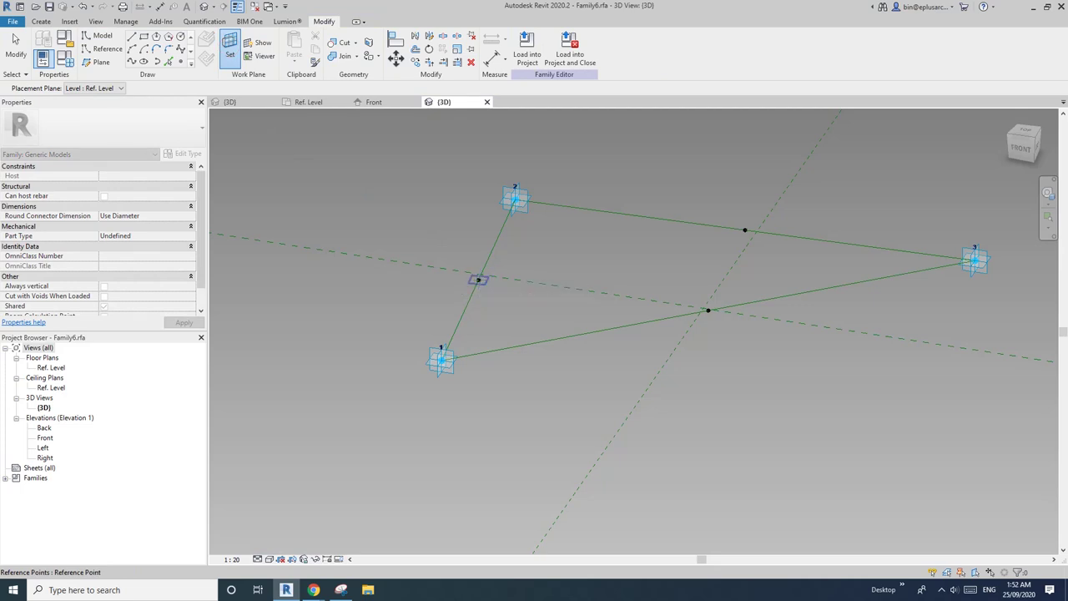
left_click(479, 280)
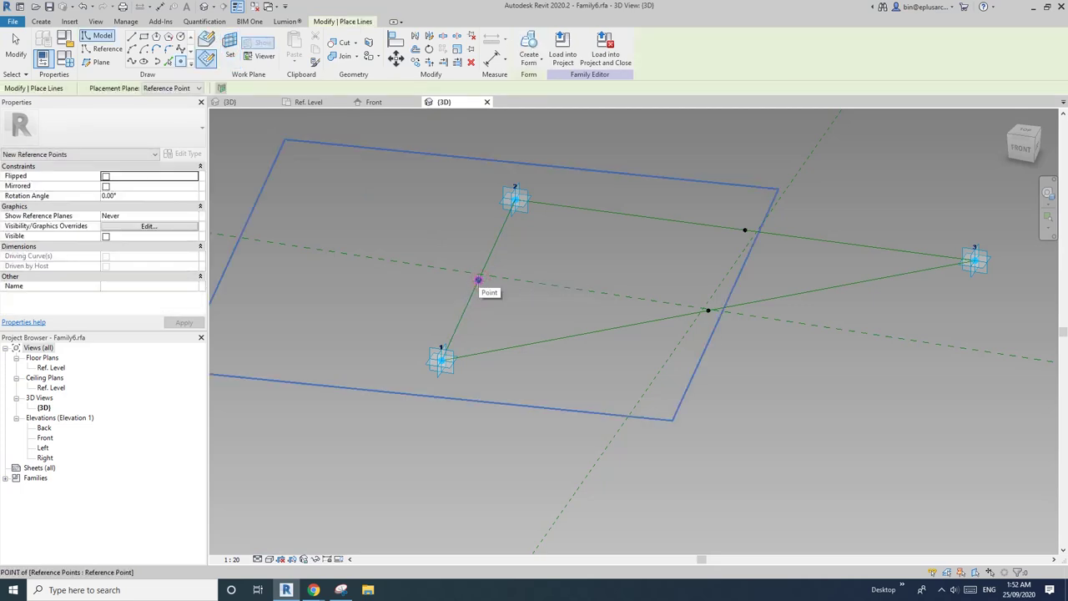
left_click(478, 280)
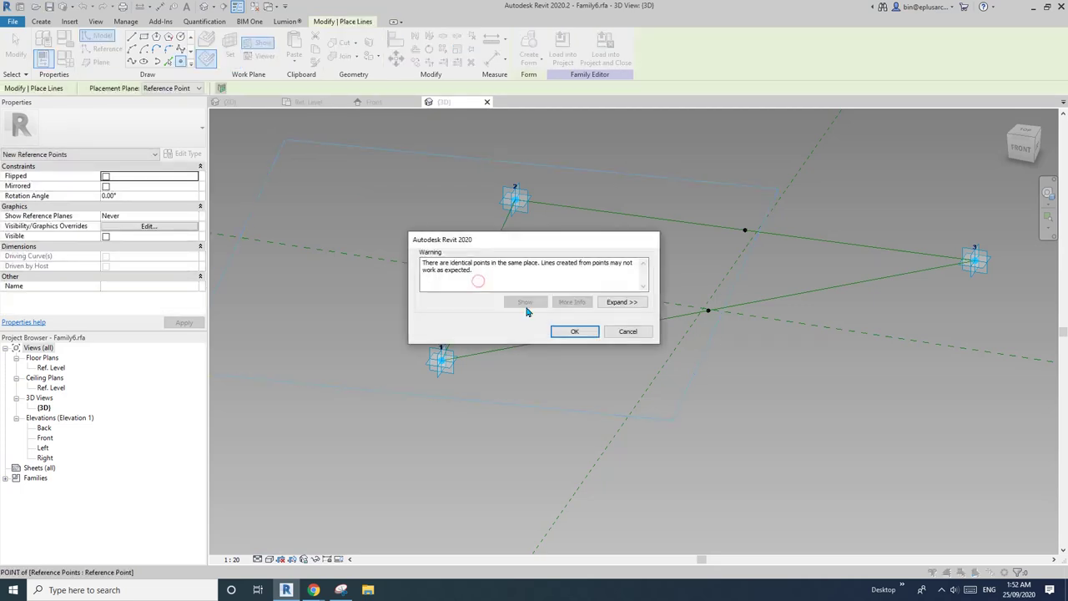
left_click(570, 329)
key("Escape")
key("Tab")
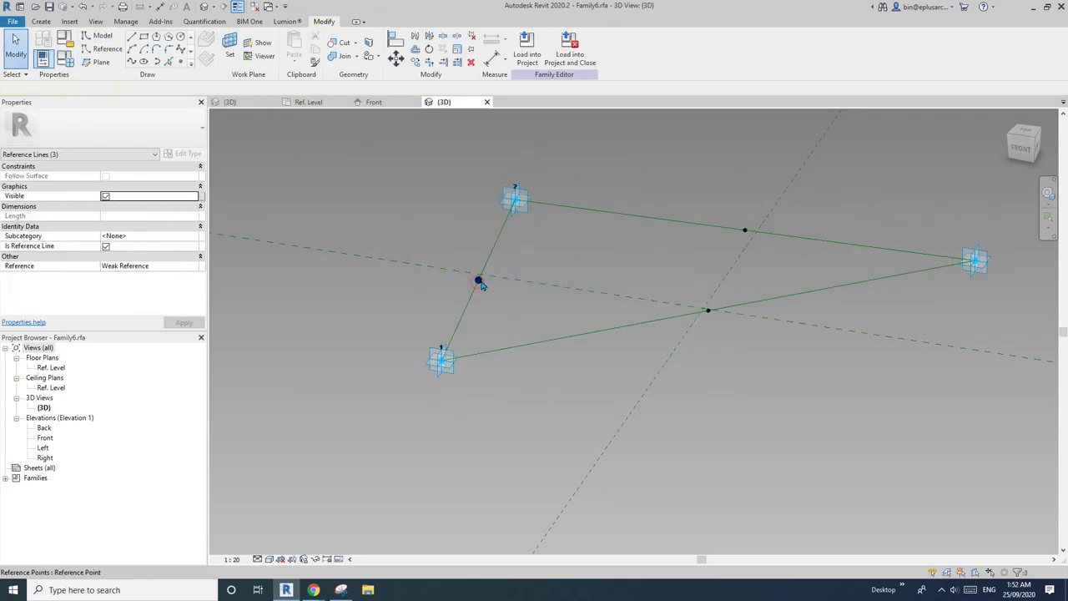
left_click(478, 280)
left_click_drag(480, 261, 478, 240)
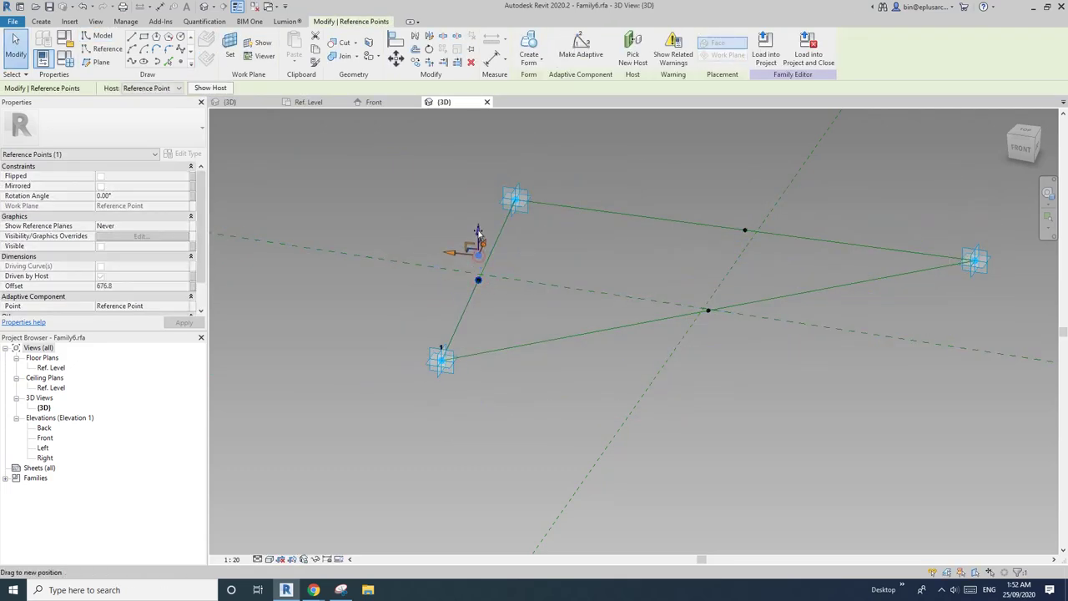
Step: Host a new reference point on the midpoint between adaptive points 2 and 3, and offset it vertically by about 549
left_click(183, 61)
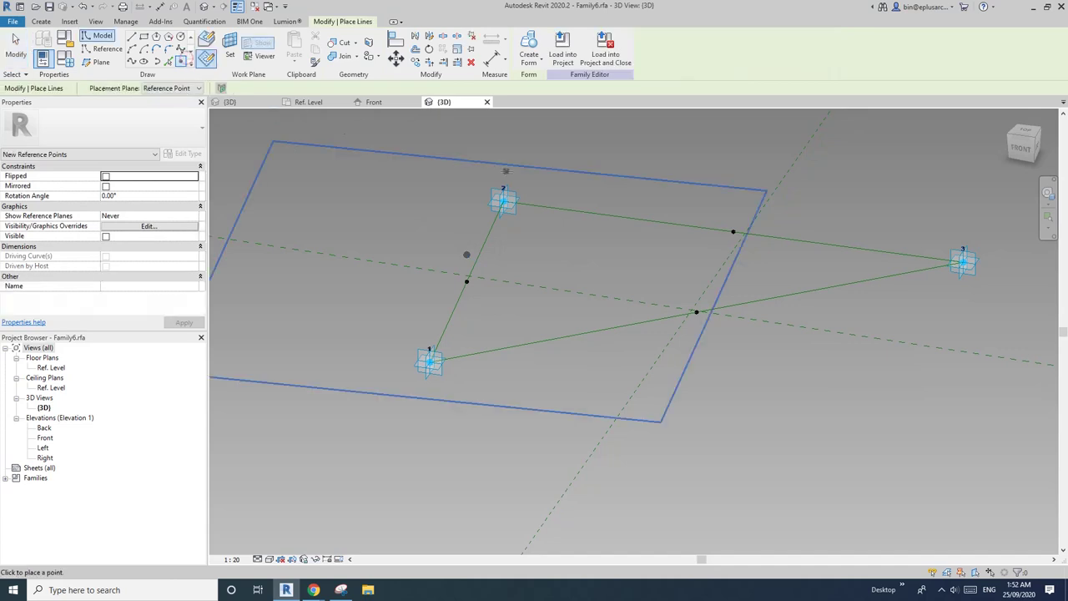
left_click(230, 48)
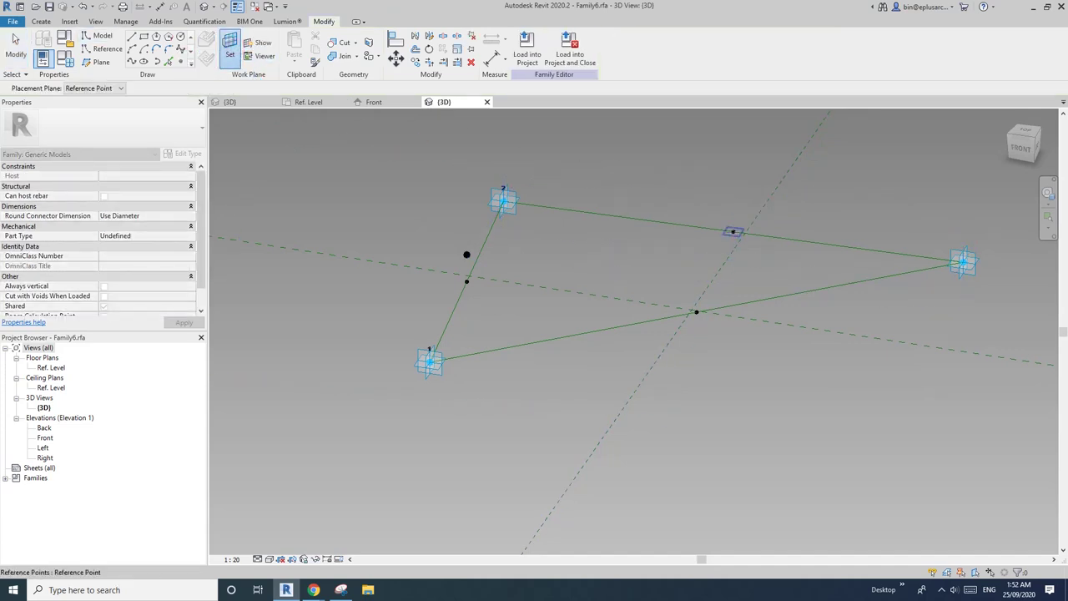
left_click(733, 232)
left_click(733, 232)
left_click(594, 328)
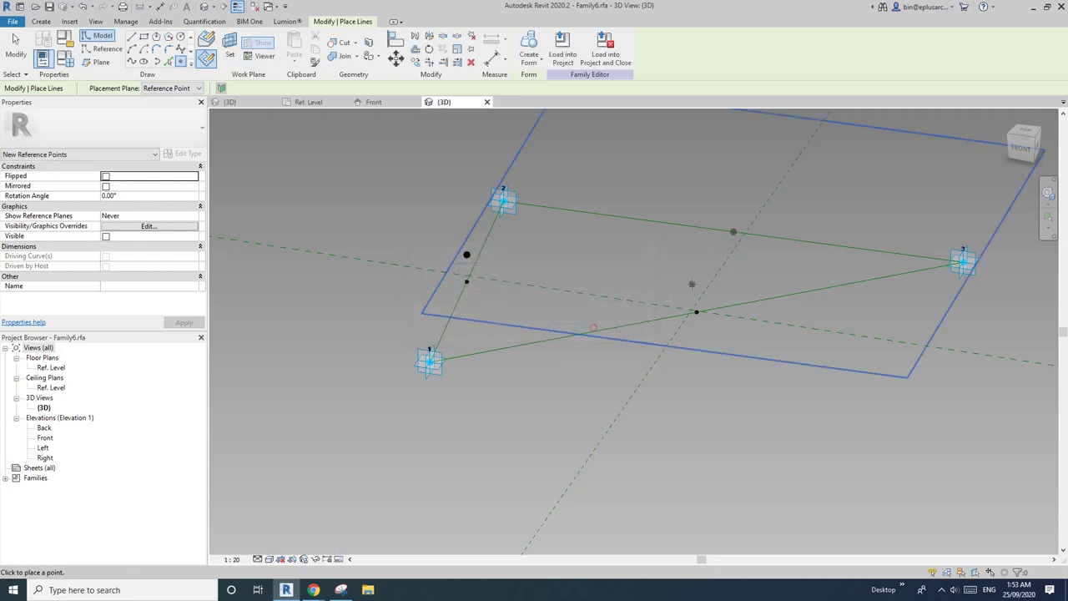
key("Escape")
left_click(733, 232)
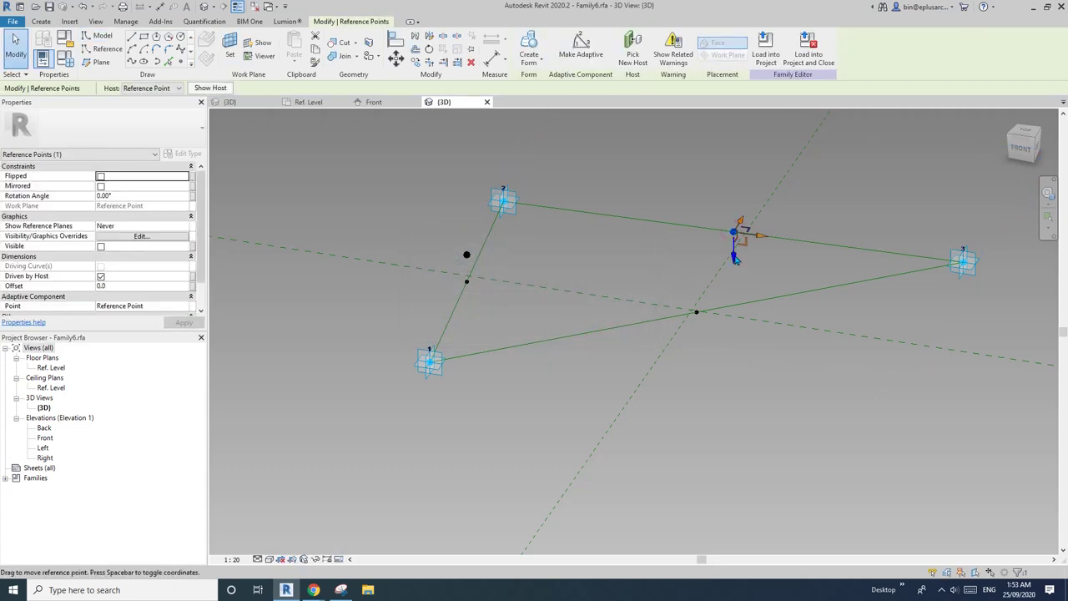
middle_click_drag(735, 261, 710, 254, "shift")
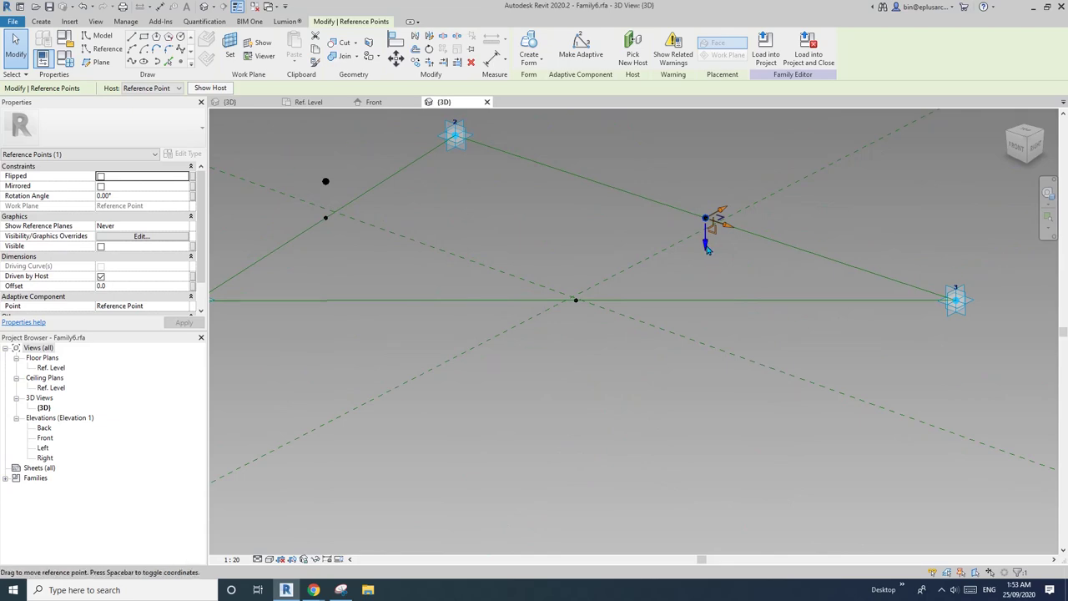
Step: Set the rotation angle of the midpoint between adaptive points 2 and 3 to 180° to flip its hosted point upward
key("Tab")
left_click(712, 221)
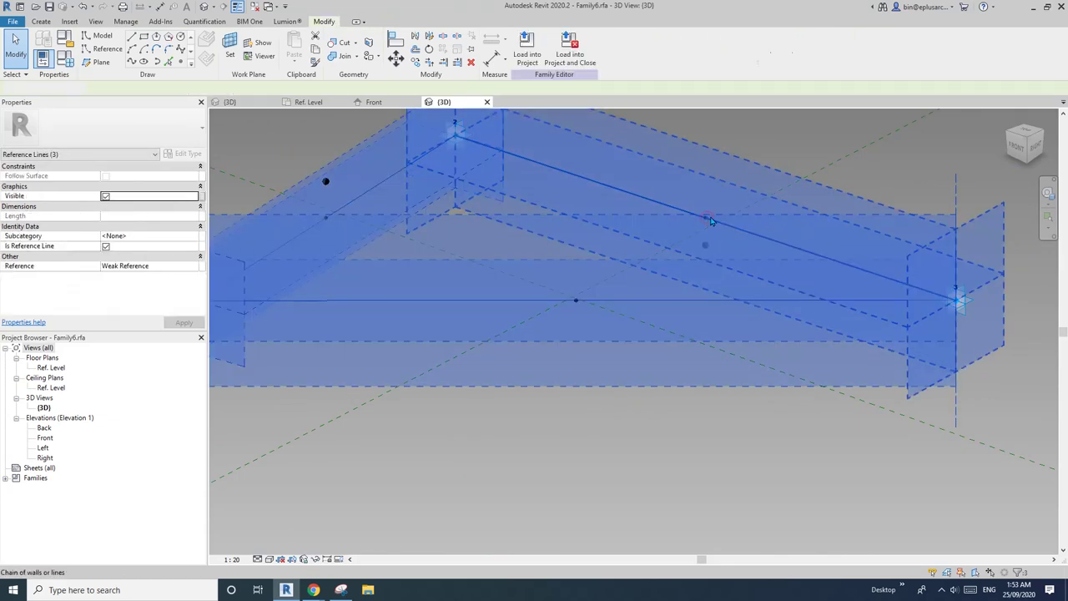
left_click(708, 220)
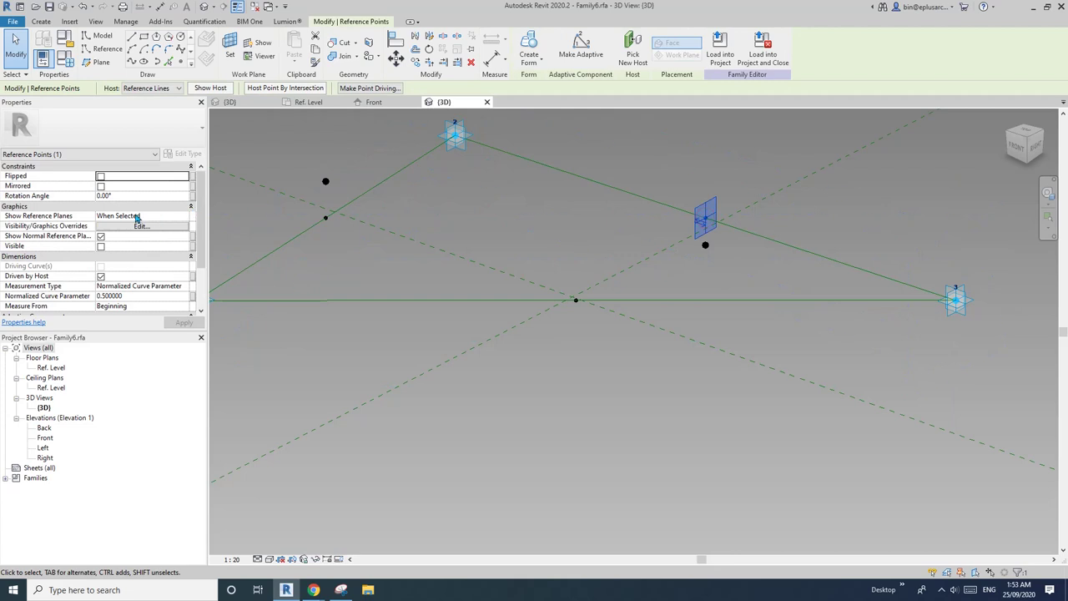
left_click(141, 197)
key("Return")
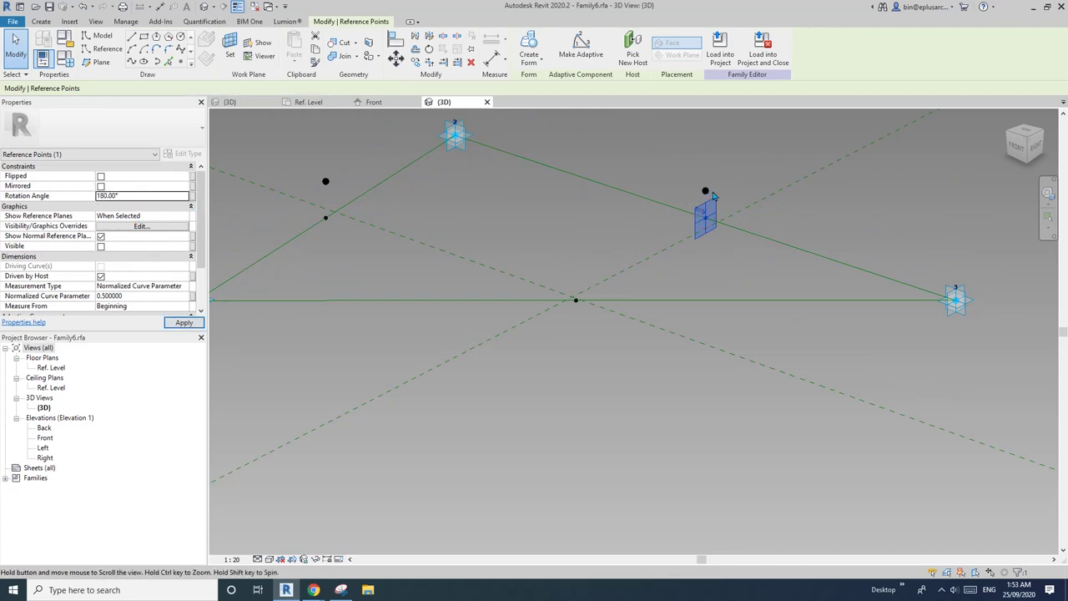
key("Escape")
left_click(708, 192)
middle_click_drag(678, 228, 696, 222)
scroll(691, 222, "down", 1)
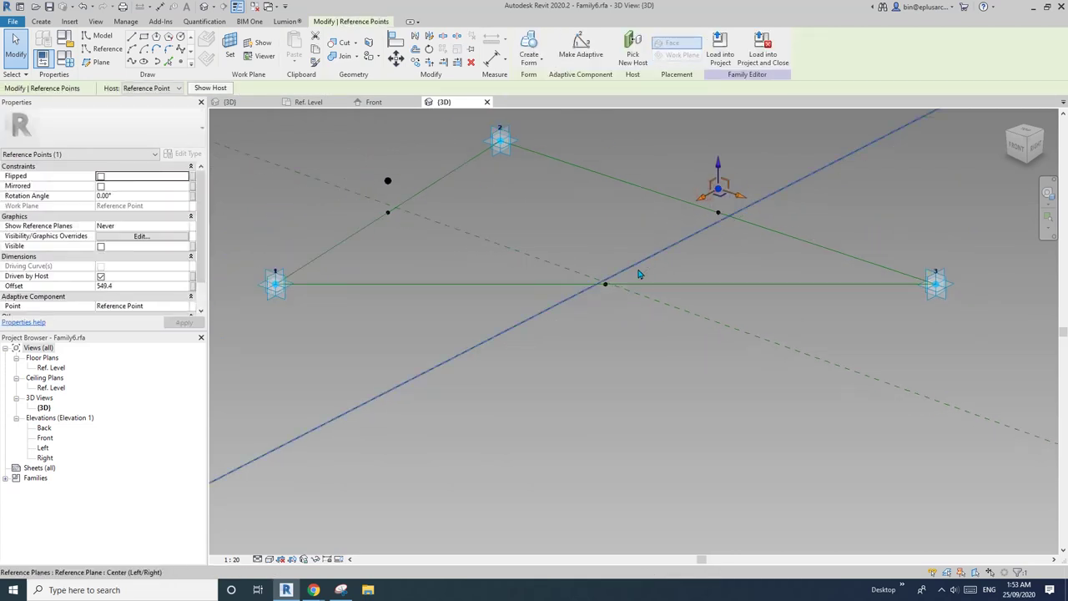
Step: Host a new reference point on the midpoint between adaptive points 1 and 3, and offset it vertically by about 1139
left_click(181, 62)
left_click(203, 61)
left_click(228, 44)
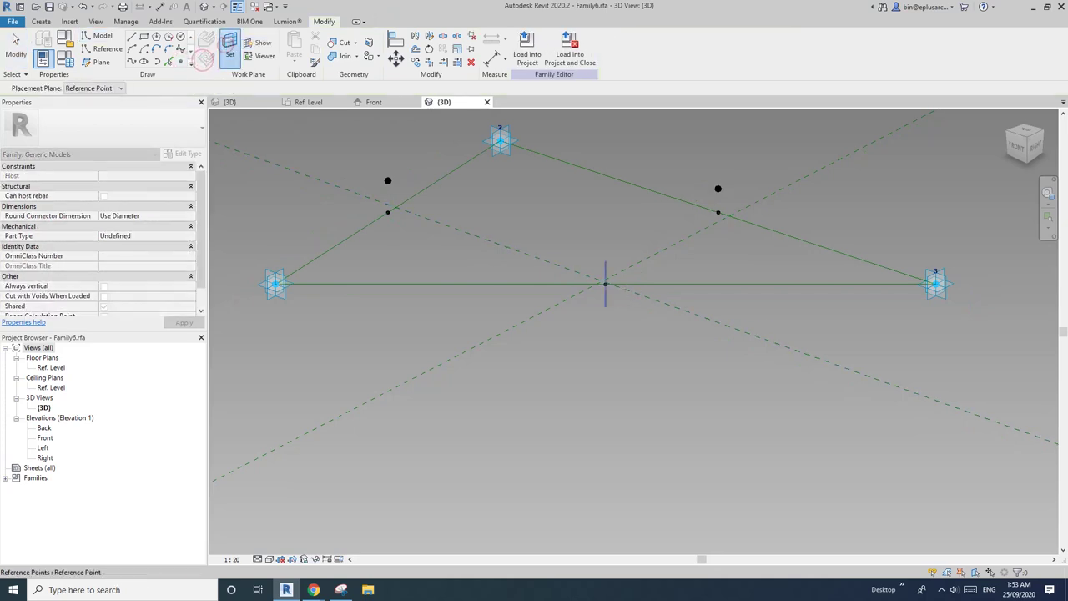
left_click(606, 284)
left_click(606, 285)
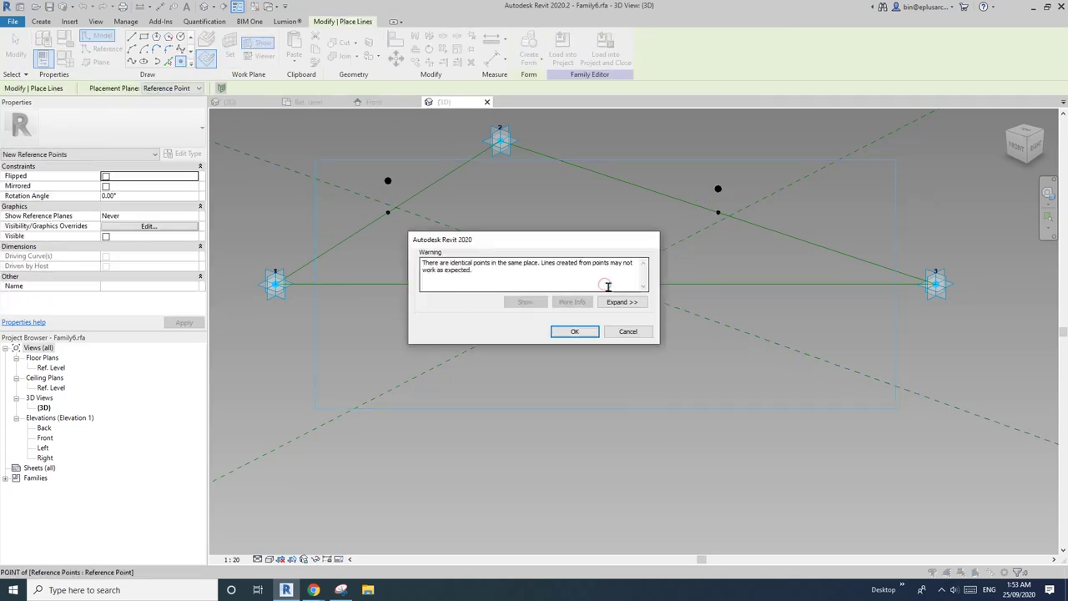
left_click(588, 332)
key("Escape")
left_click(606, 287)
middle_click_drag(606, 293, 654, 306, "shift")
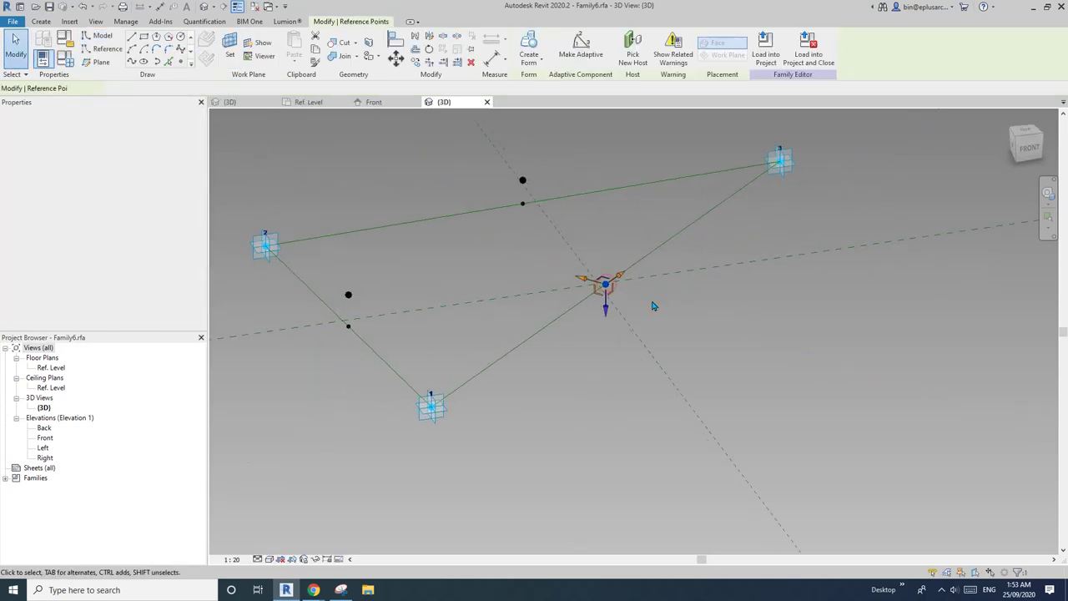
left_click_drag(608, 313, 608, 361)
left_click(607, 310)
Step: Rotate the midpoint between adaptive points 1 and 3 by 180° so its hosted point lies above the triangle
left_click(607, 287)
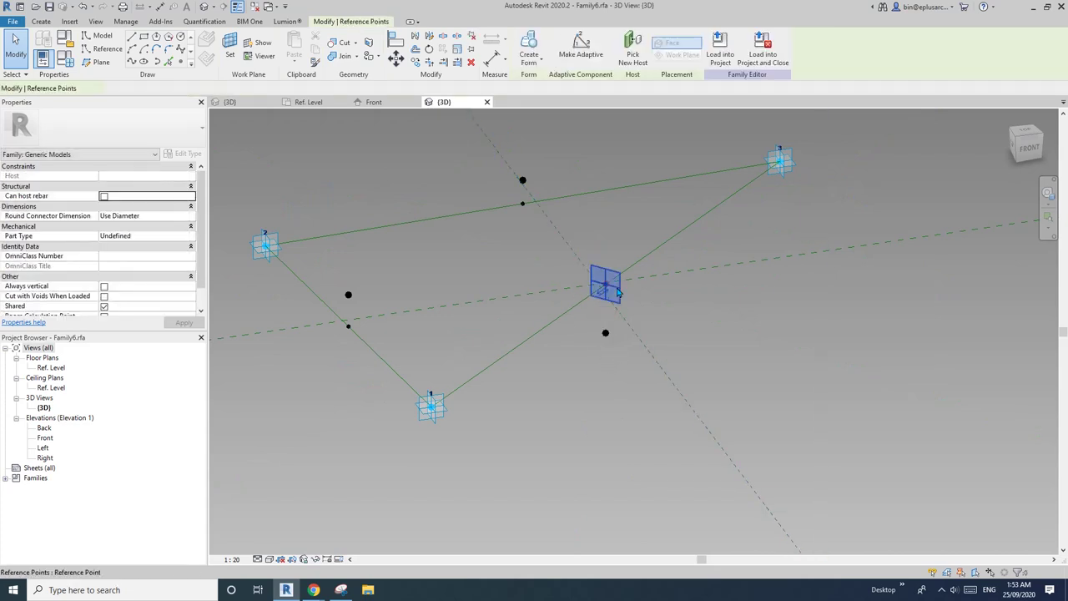
left_click(142, 197)
type("180")
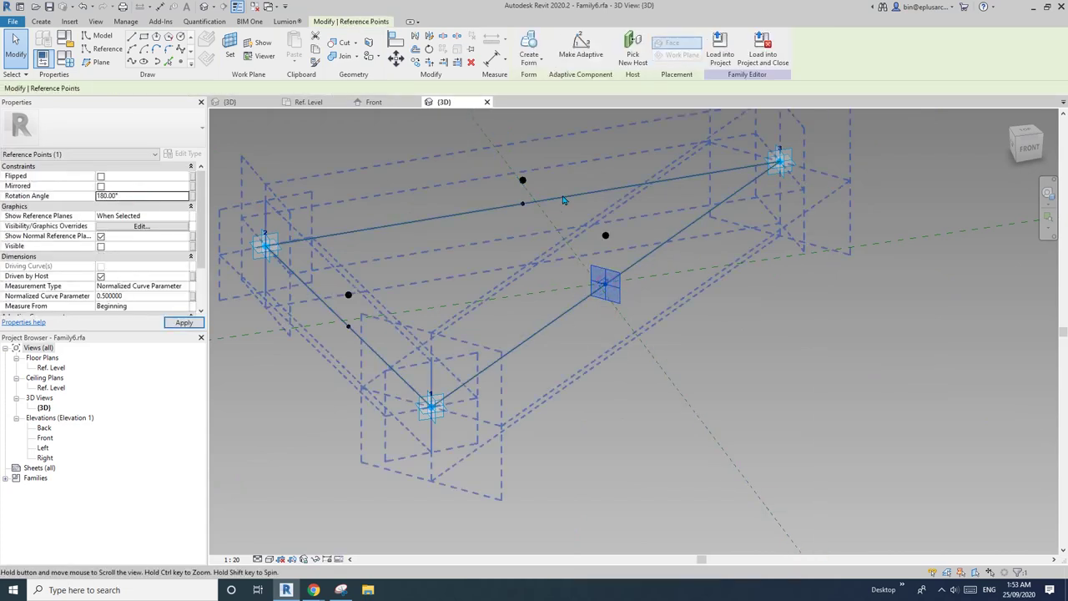
left_click(584, 211)
middle_click_drag(585, 211, 675, 260, "shift")
Step: Associate the offset of all three raised points with a new family parameter named O1
left_click(674, 255)
left_click(405, 248, "ctrl")
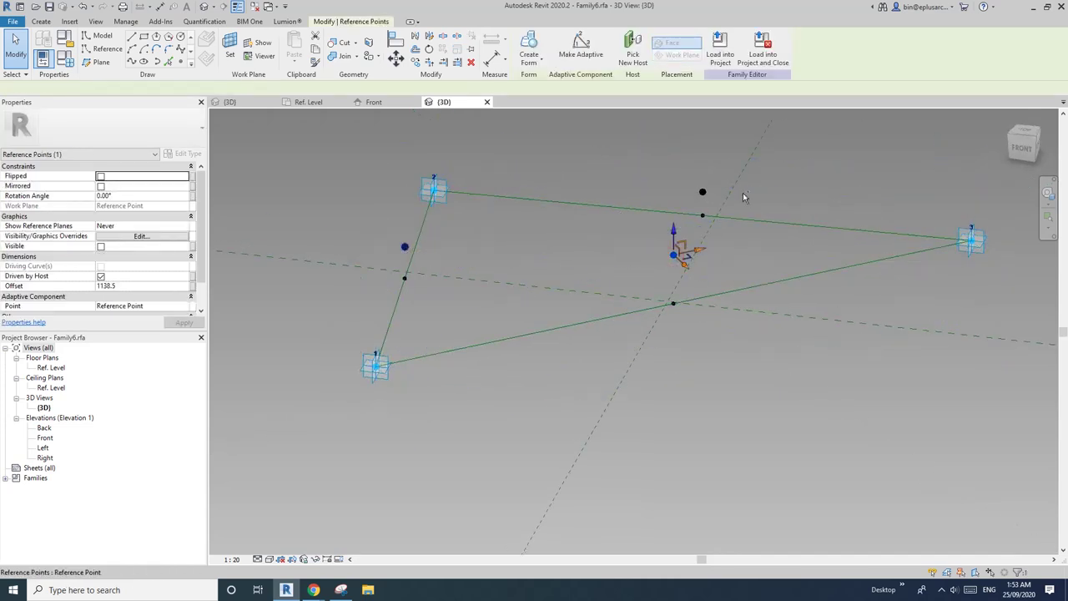
left_click(703, 192, "ctrl")
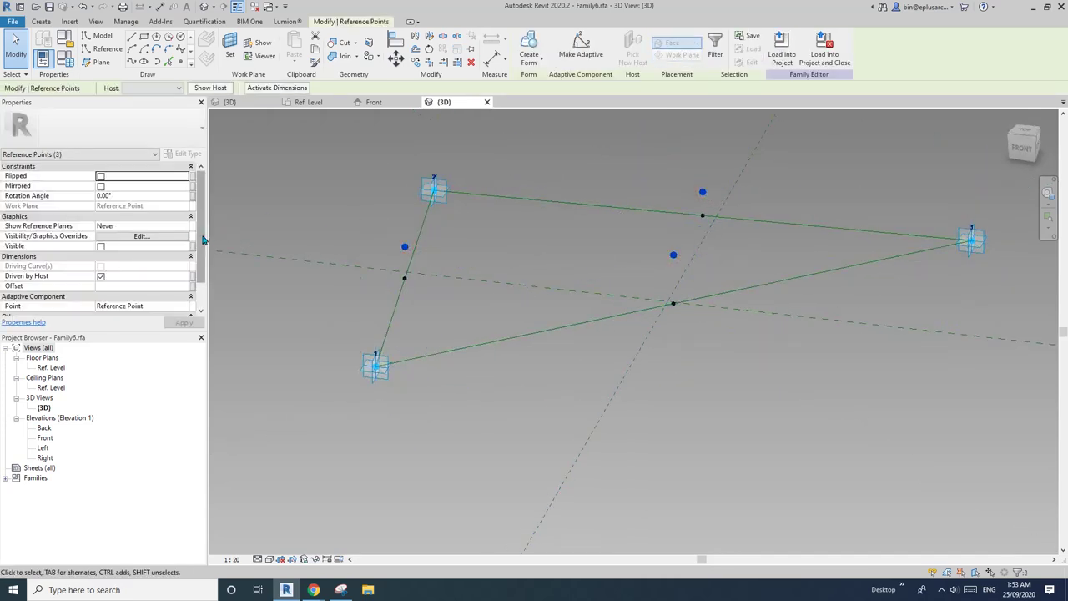
scroll(202, 240, "down", 1)
left_click(192, 275)
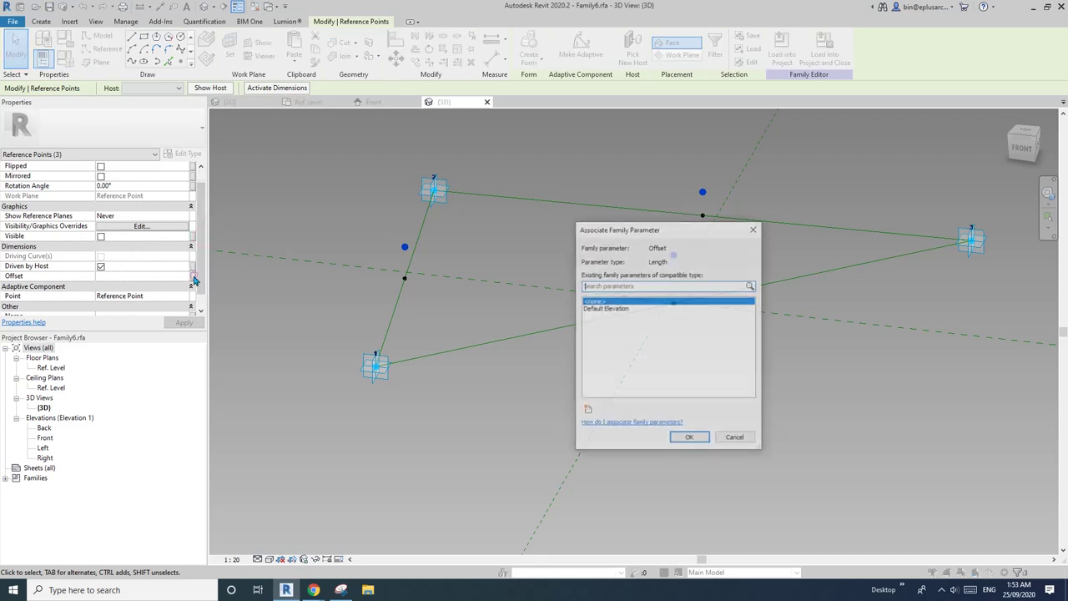
left_click(586, 412)
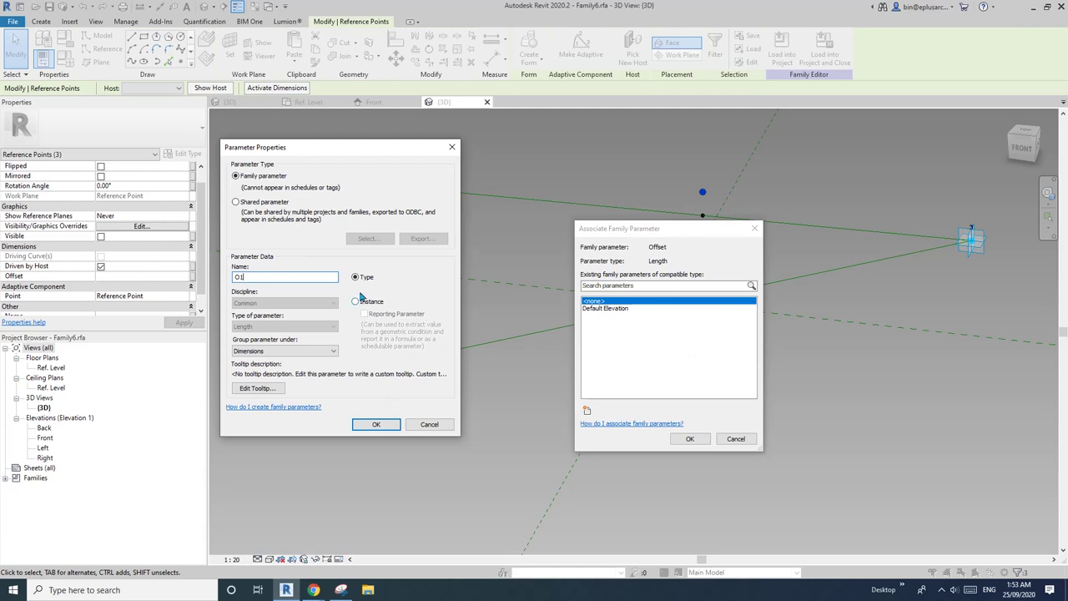
left_click(377, 425)
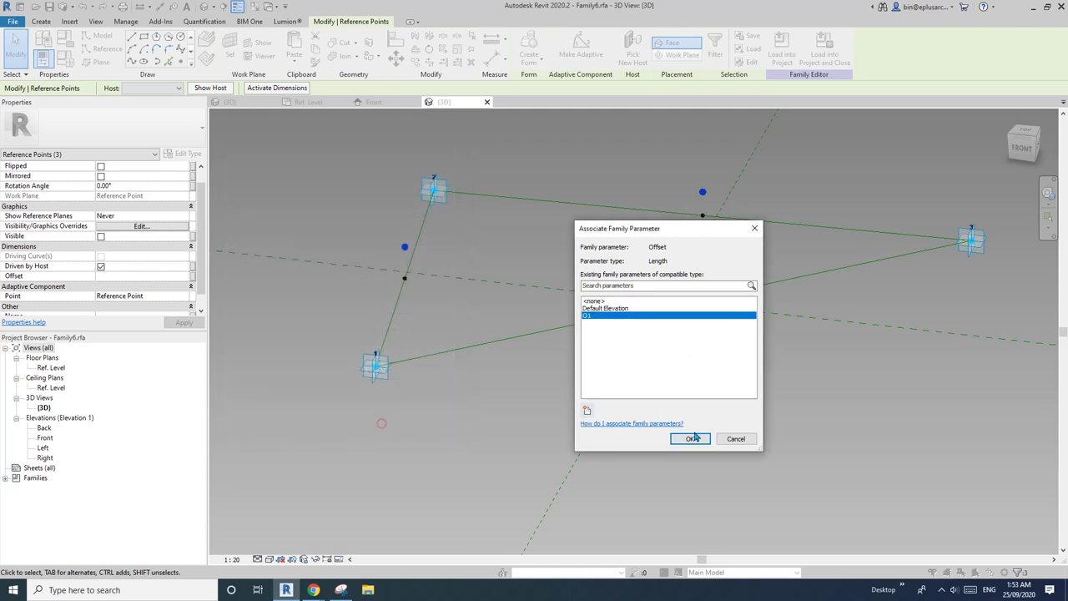
left_click(690, 439)
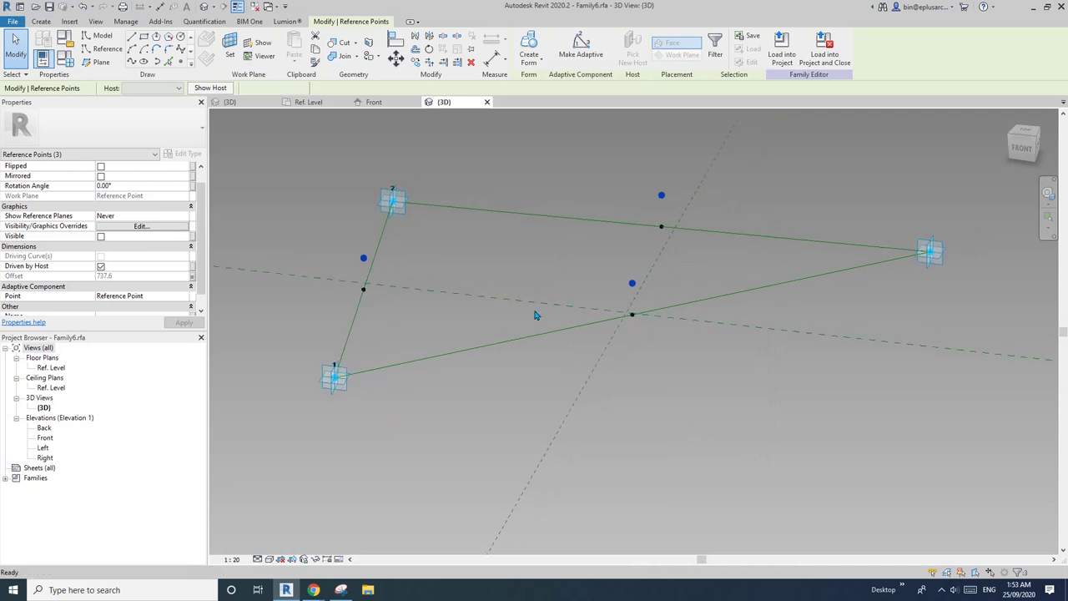
Step: Connect adaptive point 2 to the raised point above edge 1–2 with a spline through points, and make it a reference line
left_click(526, 311)
middle_click_drag(513, 310, 411, 313, "shift")
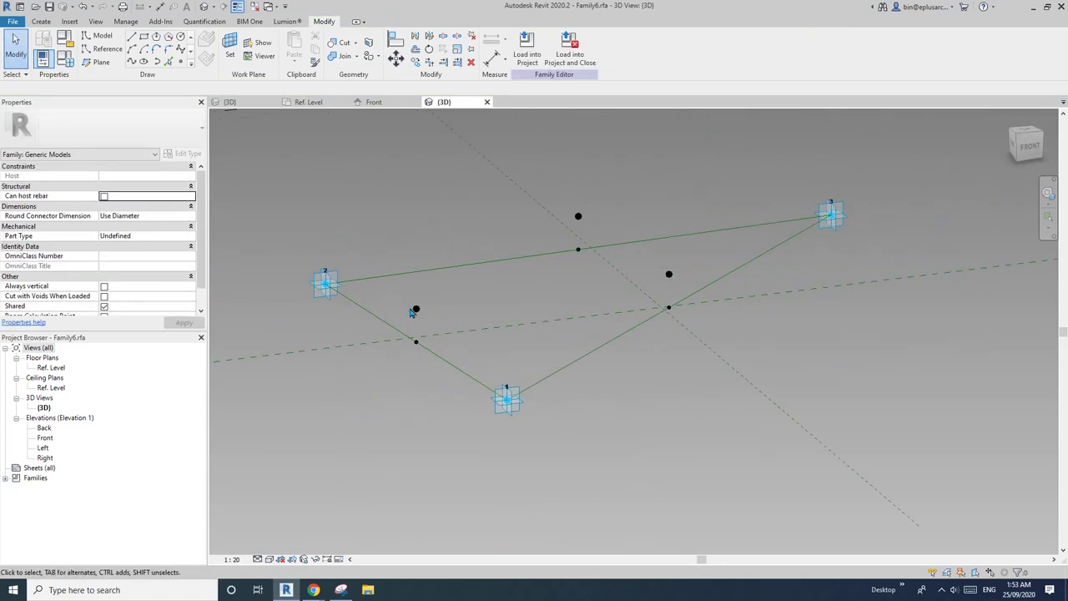
left_click(417, 311)
left_click(326, 285, "ctrl")
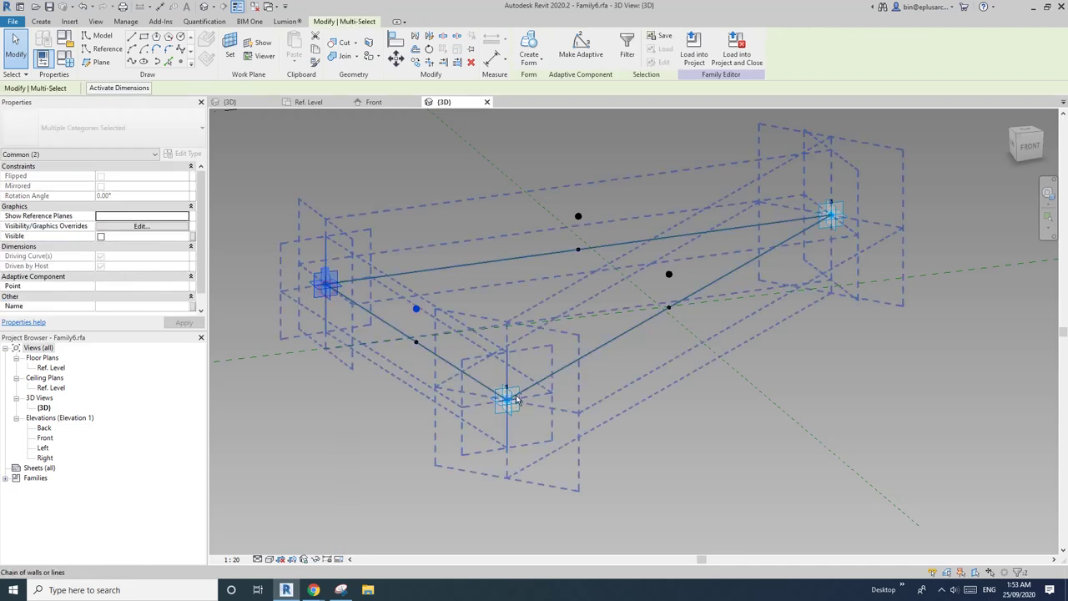
left_click(132, 64)
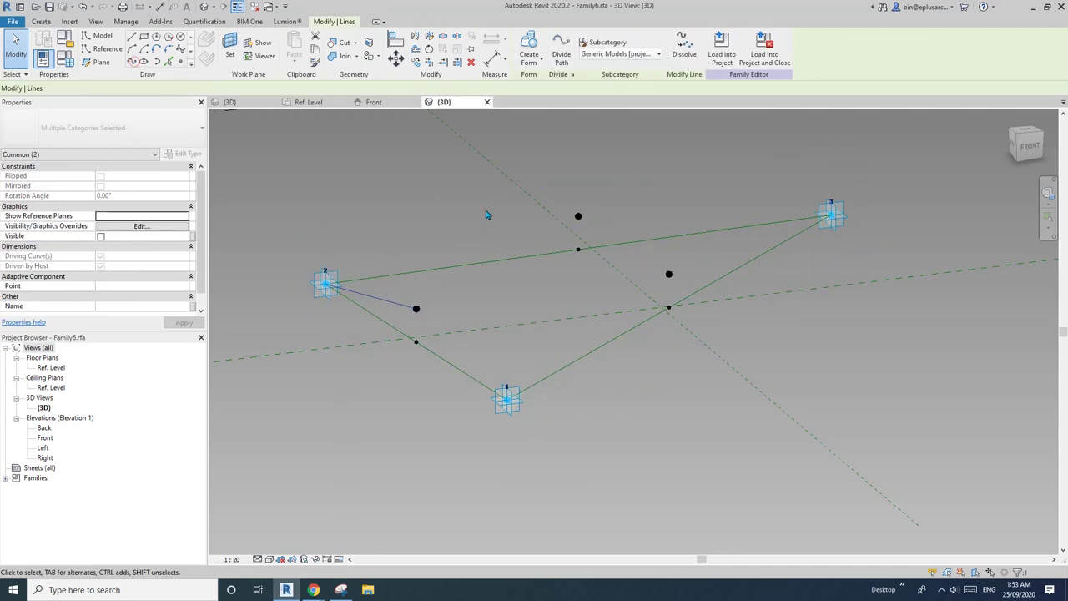
left_click(106, 256)
Step: Connect the raised point above edge 1–2 to adaptive point 1 with a spline through points, and make it a reference line
left_click(411, 323)
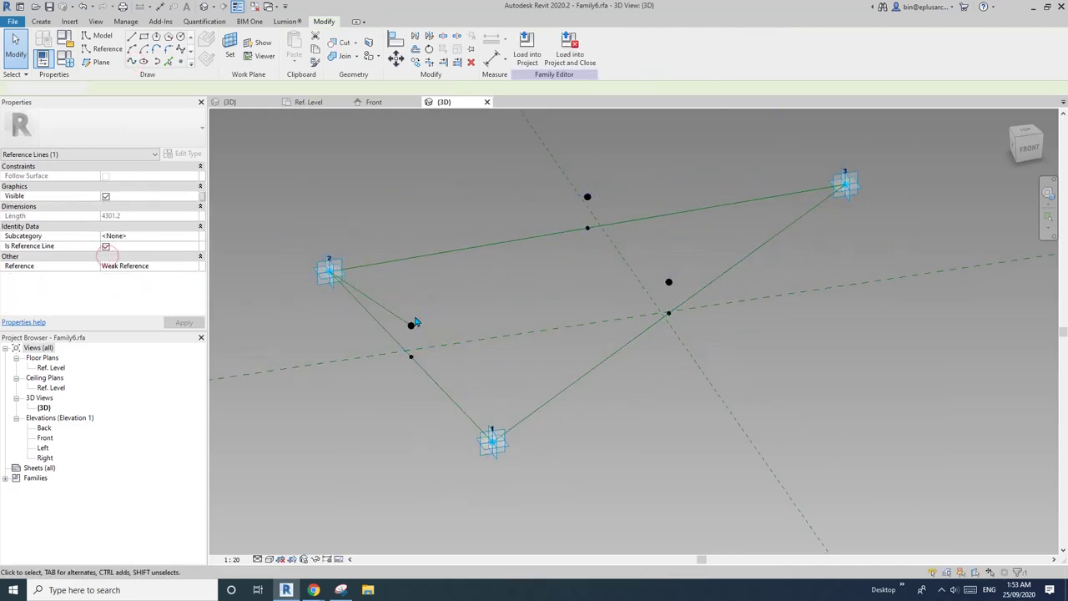
left_click(497, 448, "ctrl")
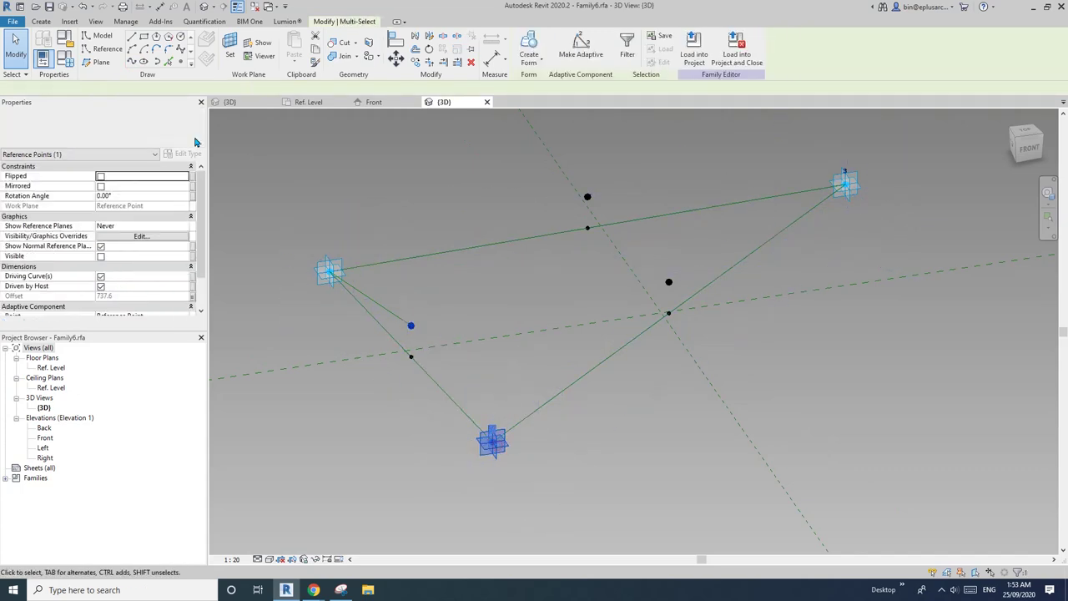
left_click(133, 62)
left_click(106, 256)
left_click(358, 245)
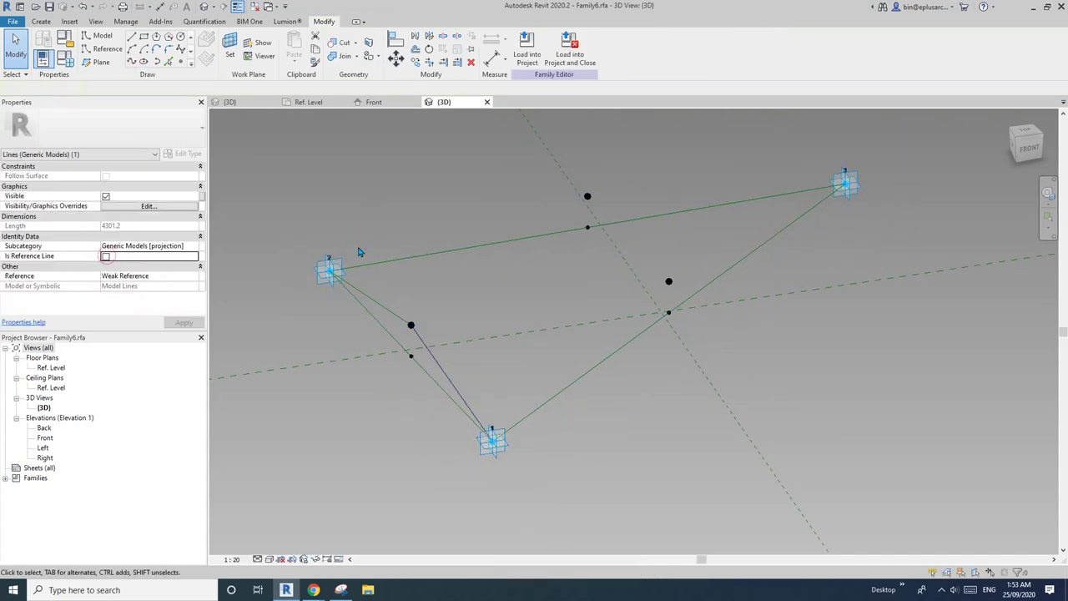
scroll(466, 250, "down", 2)
left_click(431, 319)
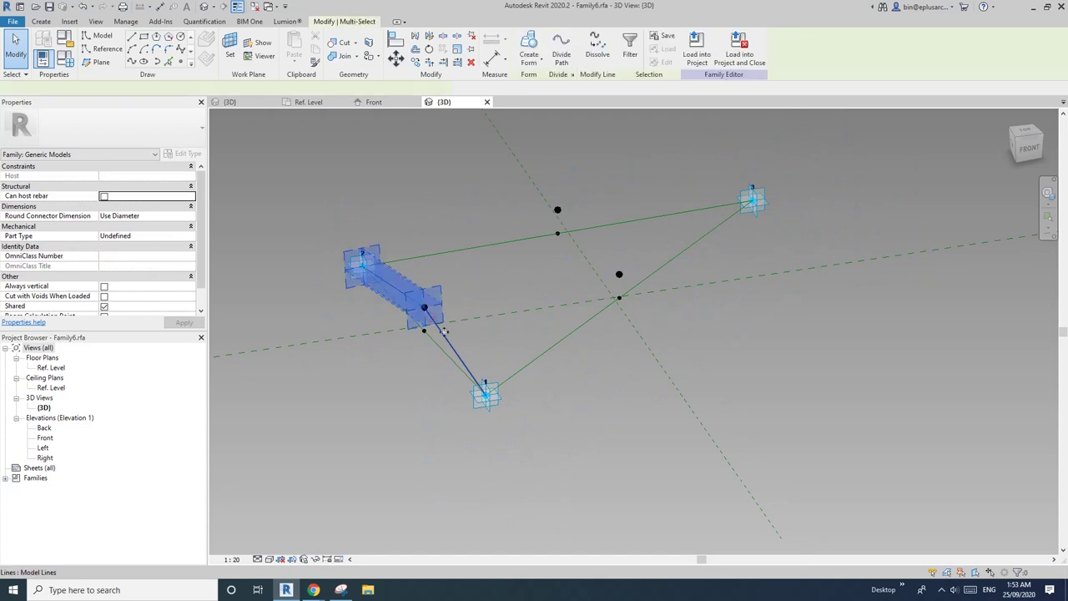
key("Escape")
left_click(447, 340)
left_click(109, 266)
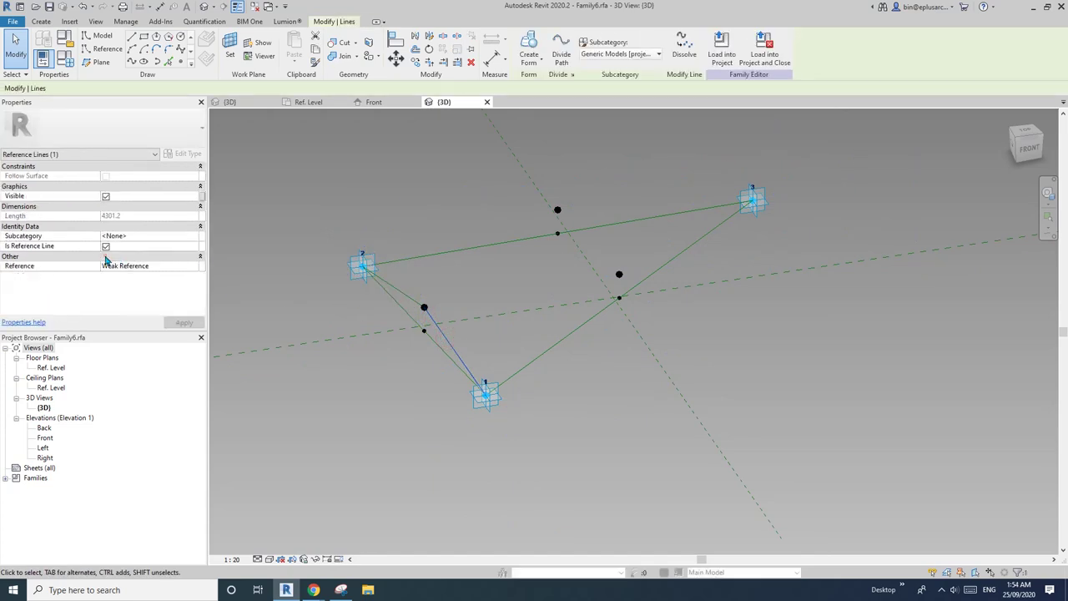
Step: Connect the raised point above edge 2–3 to adaptive point 2 with a spline through points
middle_click_drag(456, 245, 467, 278, "shift")
left_click(468, 278)
middle_click_drag(415, 246, 598, 290)
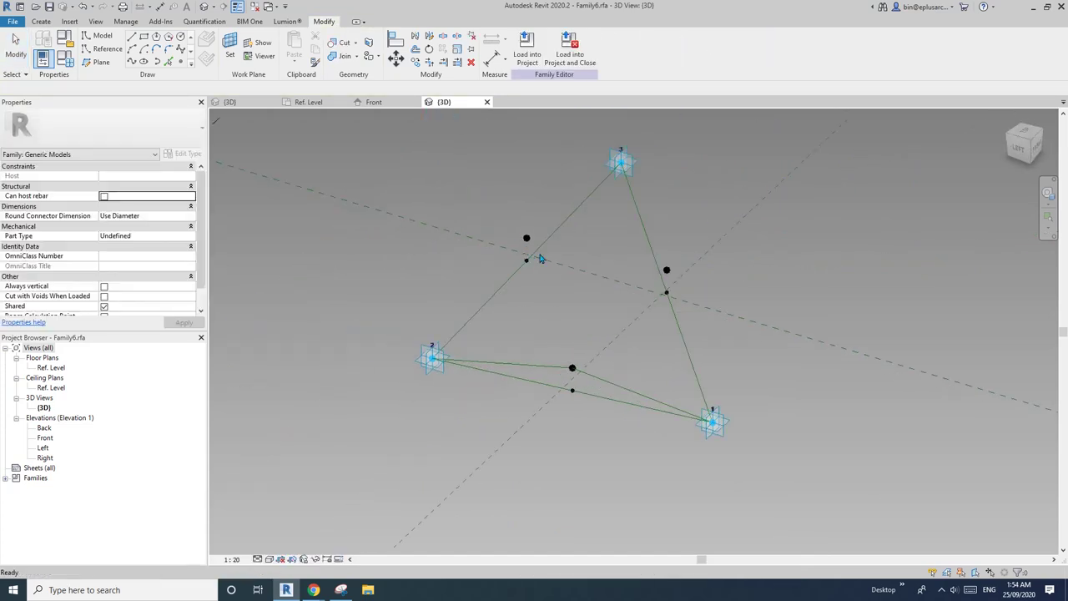
left_click(526, 238)
left_click(434, 359, "ctrl")
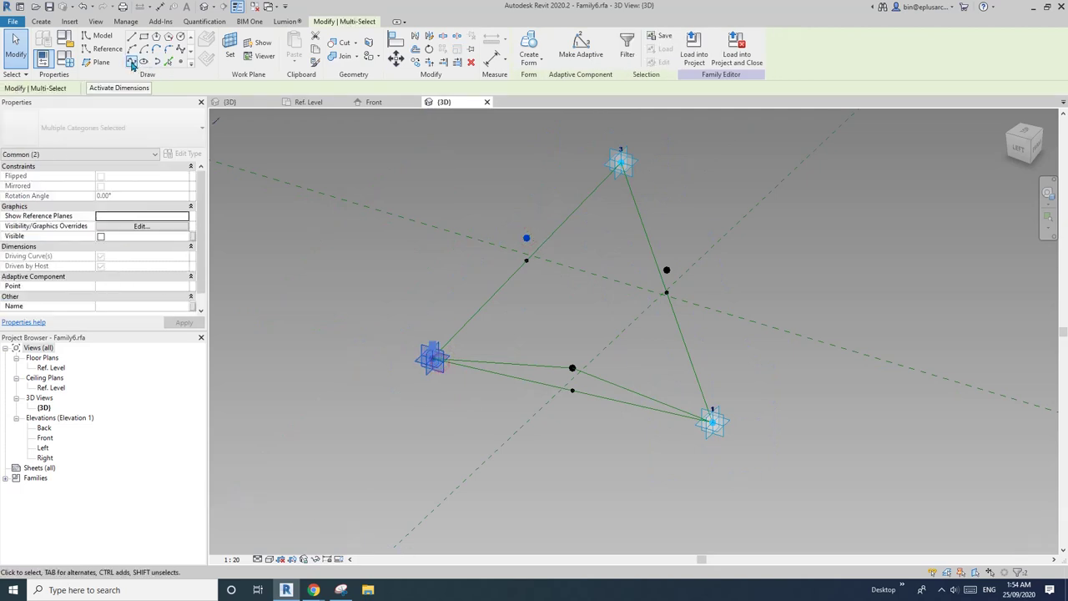
Step: Connect the raised midpoint of edge 2–3 to adaptive points 2 and 3 with two spline-through-points lines set as reference lines
left_click(131, 61)
left_click(106, 257)
middle_click_drag(417, 250, 398, 220, "shift")
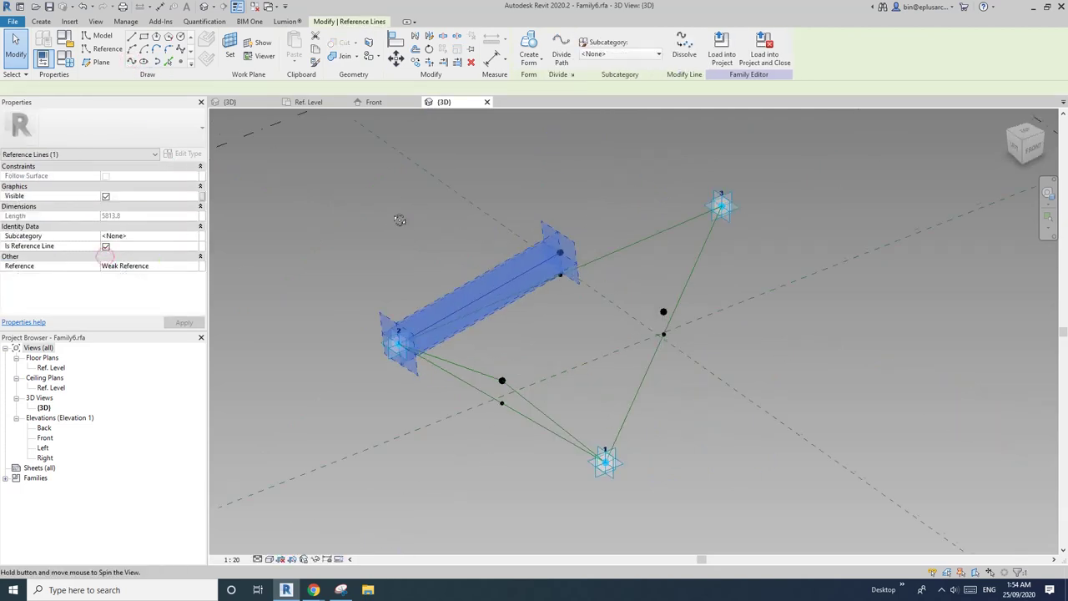
left_click(292, 200)
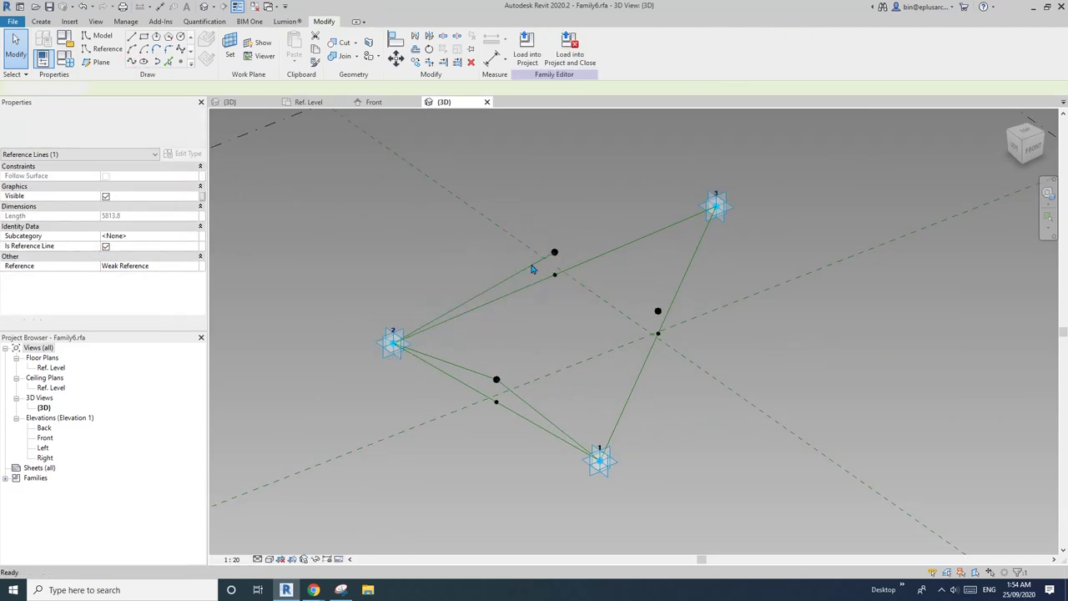
left_click(555, 250)
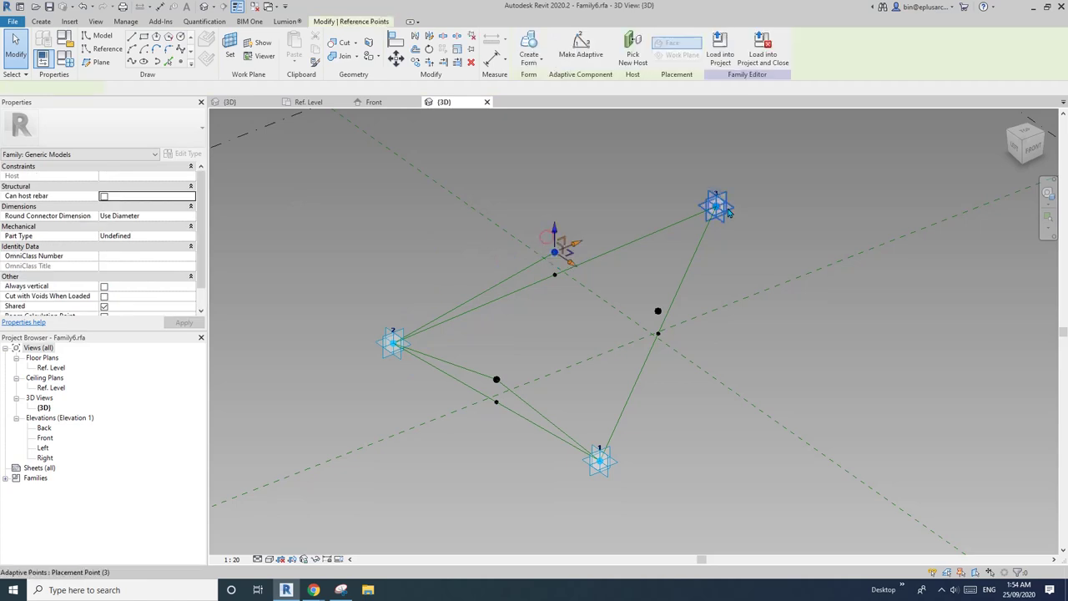
left_click(131, 61)
left_click(106, 256)
left_click(106, 257)
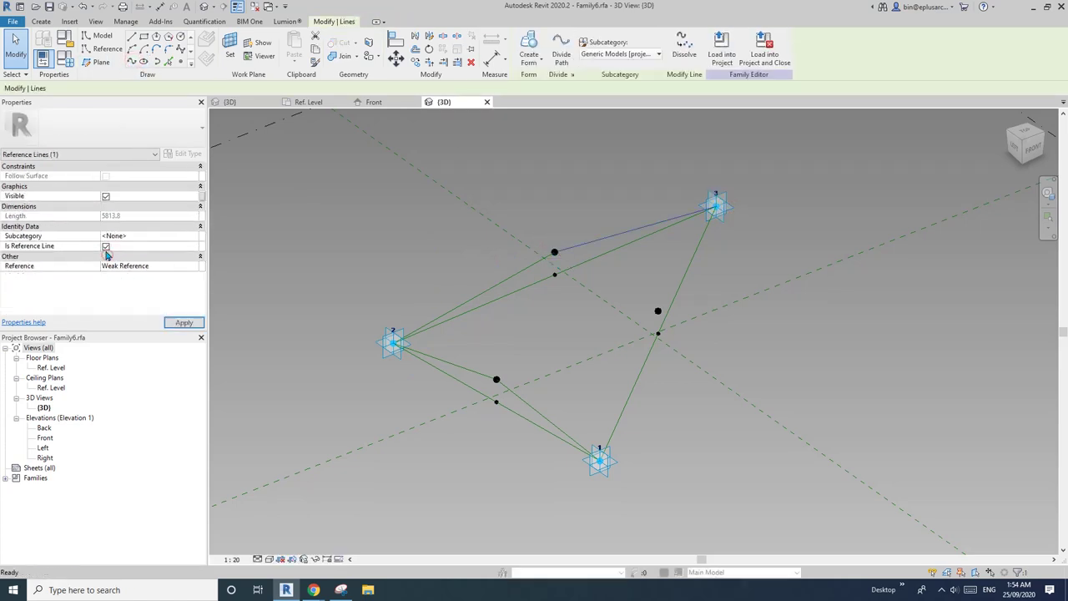
left_click(549, 224)
Step: Connect the raised midpoint of edge 1–2 to the raised midpoints of edges 2–3 and 1–3 with reference lines
left_click(529, 252)
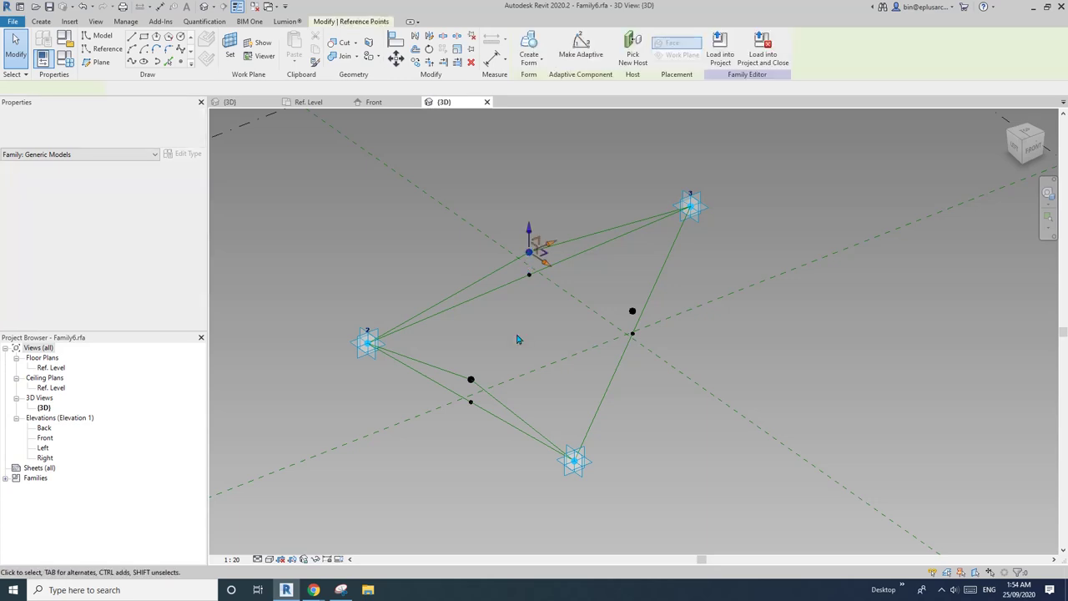
left_click(131, 61)
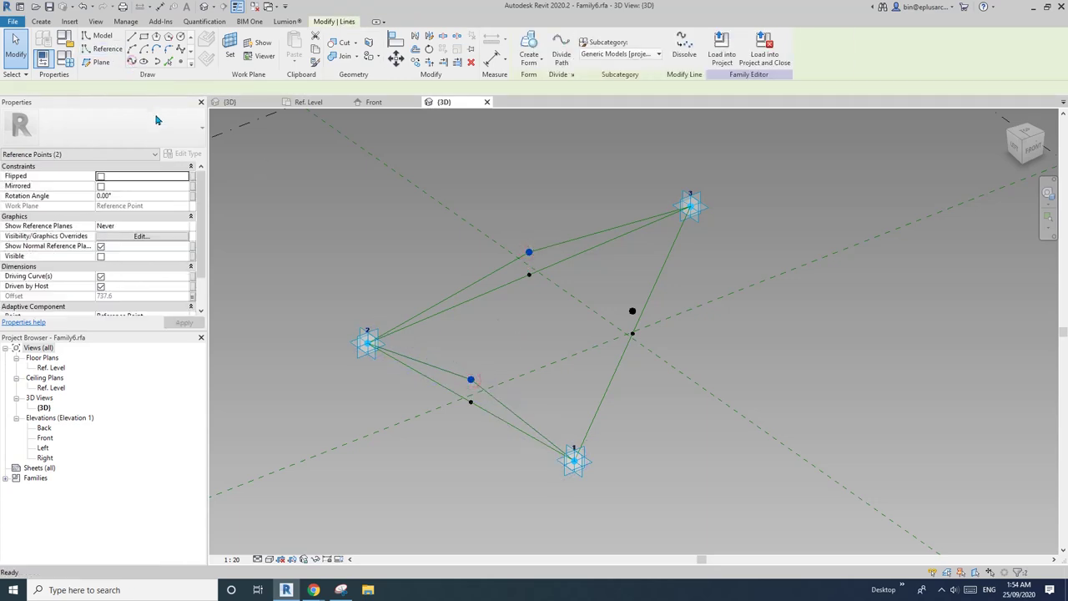
left_click(106, 257)
left_click(573, 223)
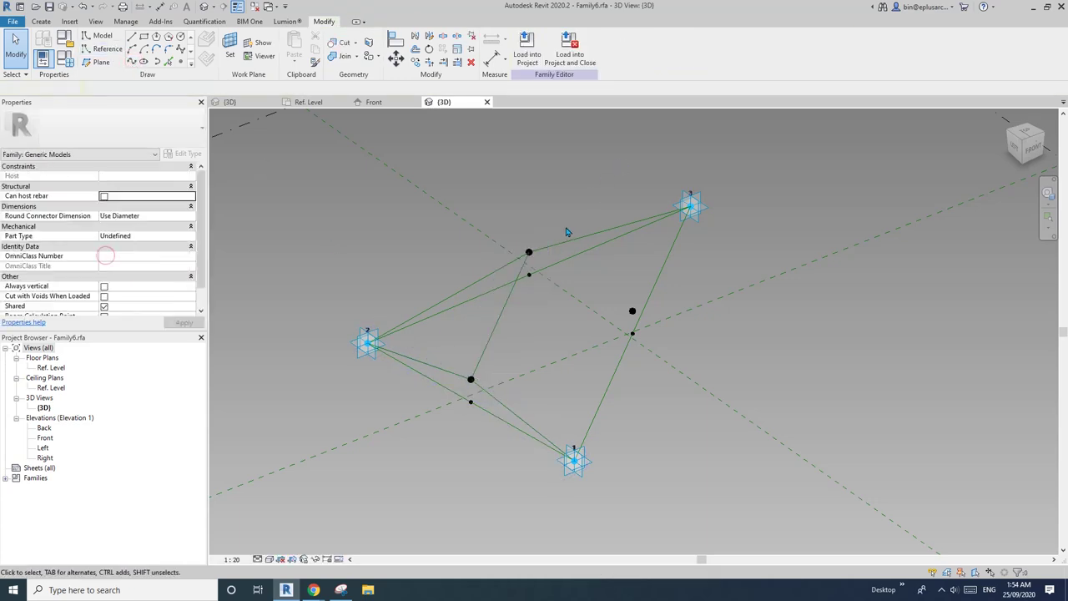
left_click(475, 378)
left_click_drag(451, 354, 491, 393)
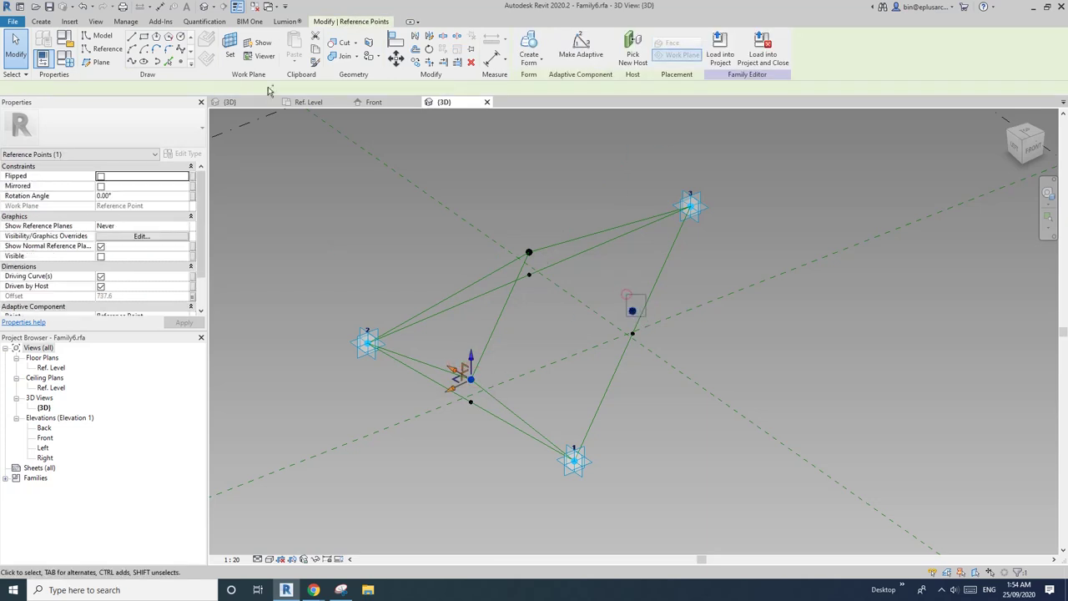
left_click(628, 300, "ctrl")
left_click(131, 61)
left_click(107, 259)
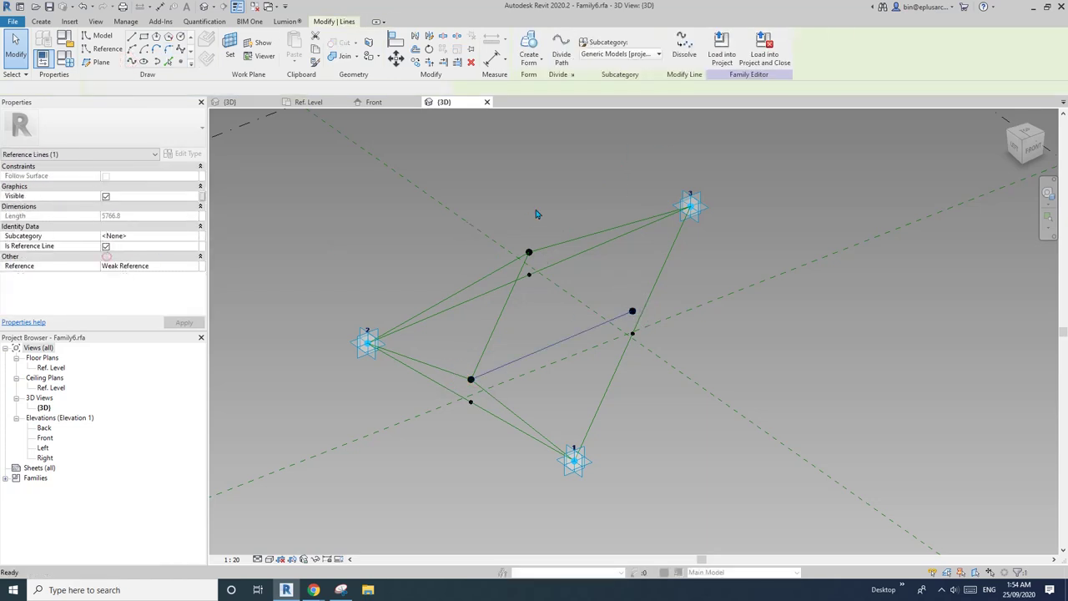
Step: Close the inner triangle with a reference line between the raised midpoints of edges 2–3 and 1–3
left_click(529, 250)
left_click(632, 310, "ctrl")
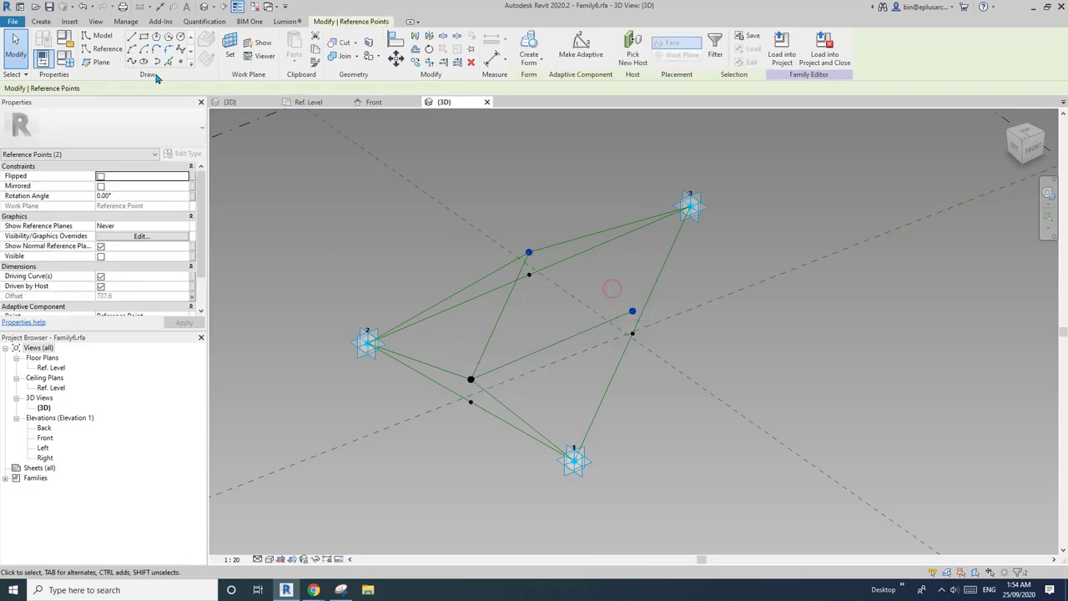
left_click(130, 61)
left_click(107, 258)
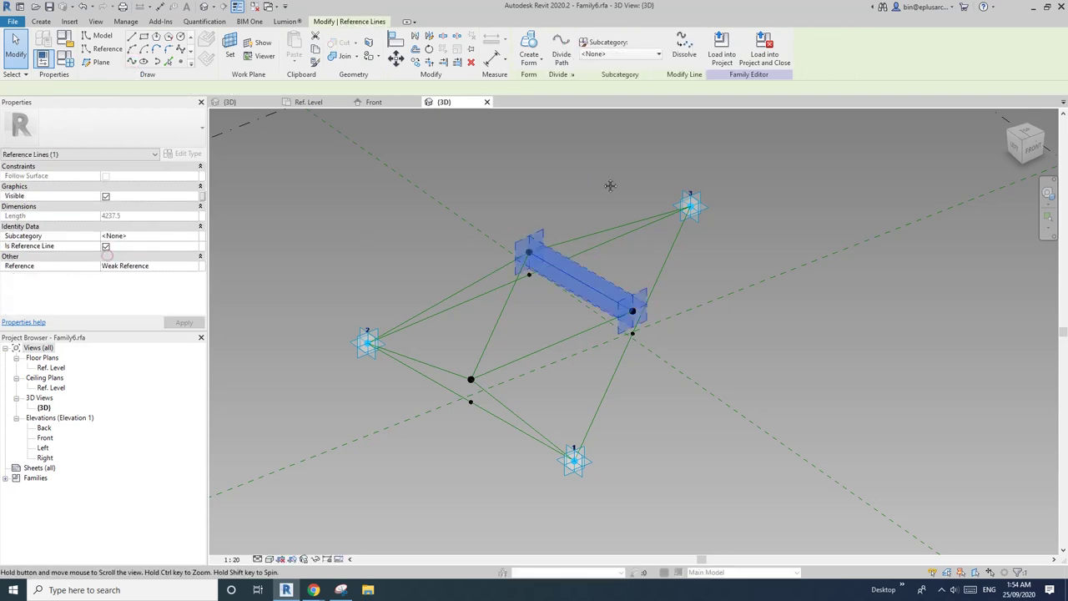
left_click(611, 186)
Step: Connect the raised midpoint of edge 1–3 to adaptive points 3 and 1 with two reference lines
left_click(634, 313)
left_click(692, 208, "ctrl")
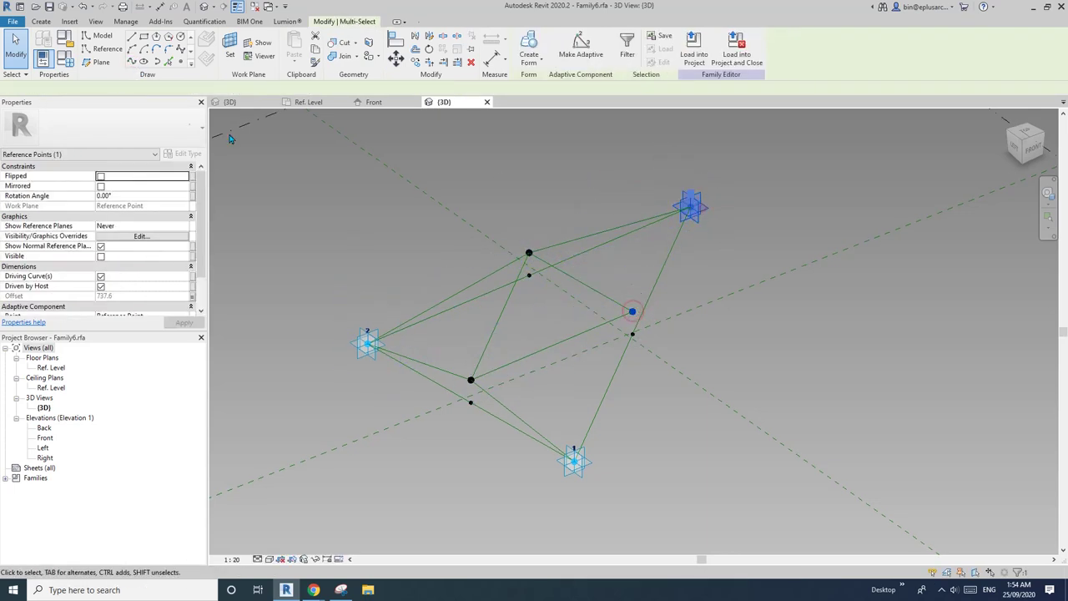
left_click(130, 61)
left_click(107, 258)
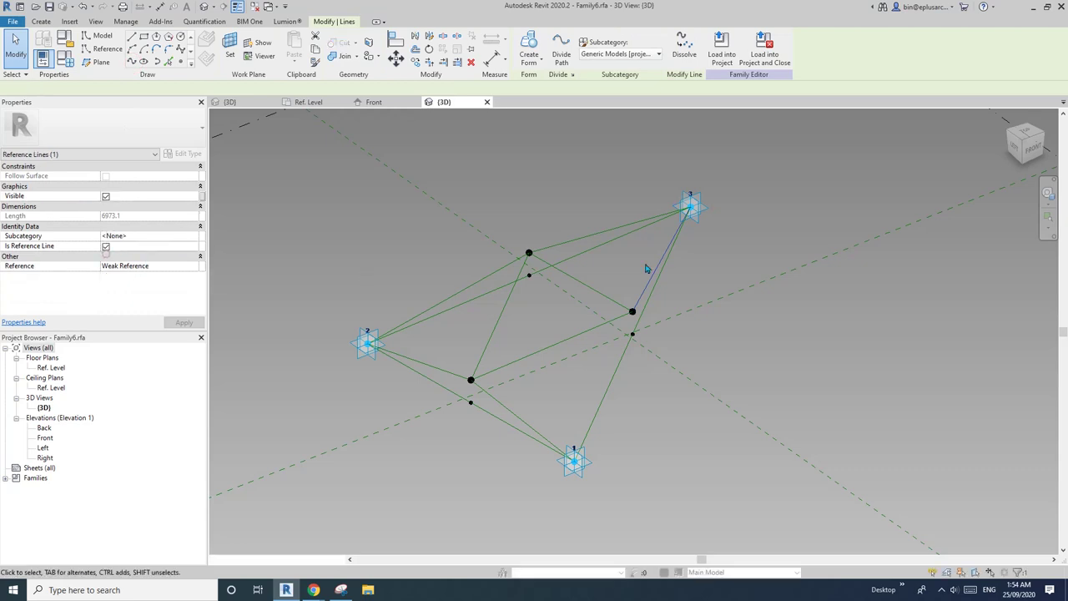
key("Escape")
left_click(632, 310)
left_click(573, 460, "ctrl")
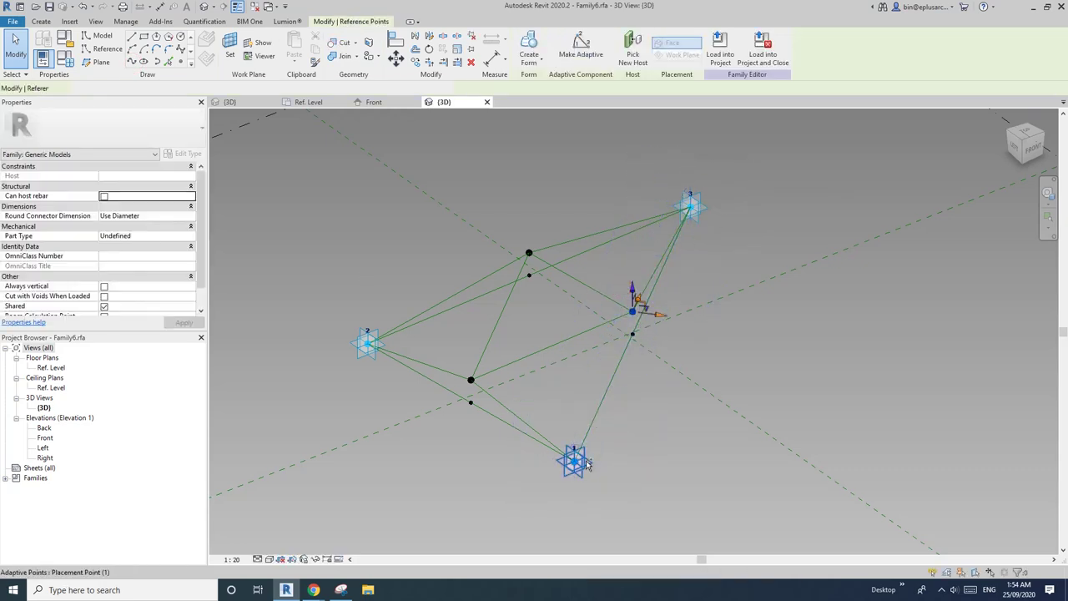
left_click(130, 61)
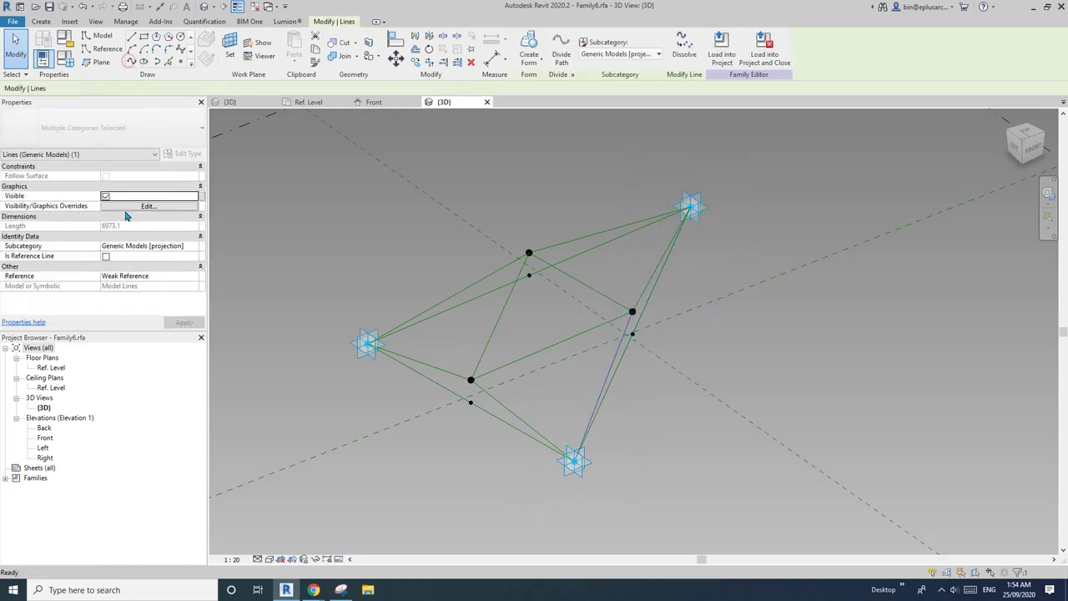
left_click(107, 258)
key("Escape")
Step: Create a flat surface form from the three reference lines of the corner triangle at adaptive point 1
middle_click_drag(567, 334, 634, 334, "shift")
left_click(609, 342)
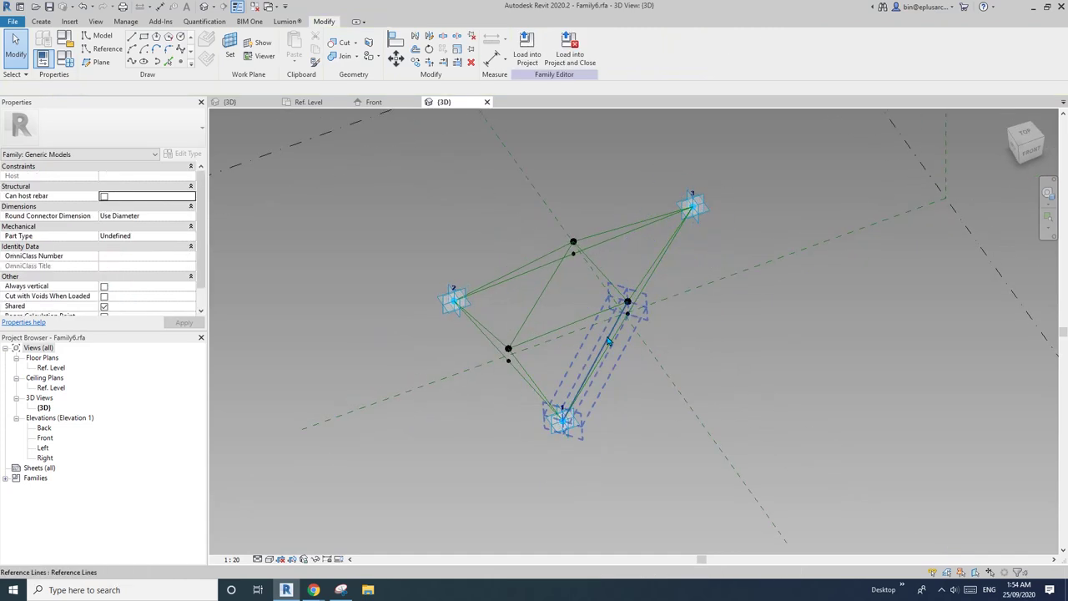
left_click(609, 340)
left_click(558, 329, "ctrl")
left_click(535, 380, "ctrl")
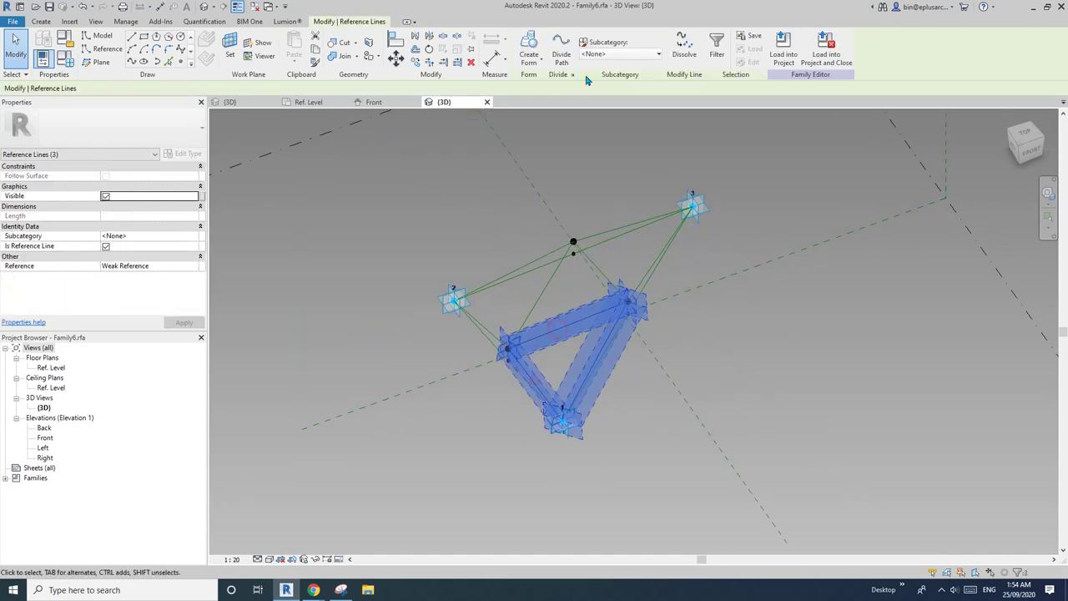
left_click(528, 50)
left_click(589, 451)
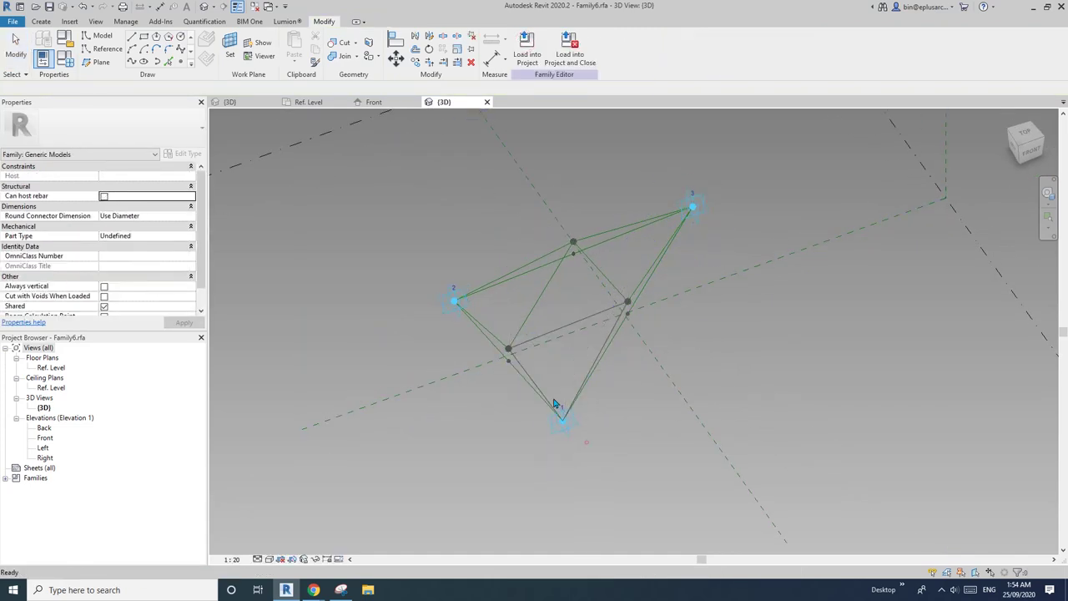
Step: Create flat surface forms in the corner triangle at adaptive point 2 and in the central triangle
left_click(537, 303, "ctrl")
left_click(534, 261, "ctrl")
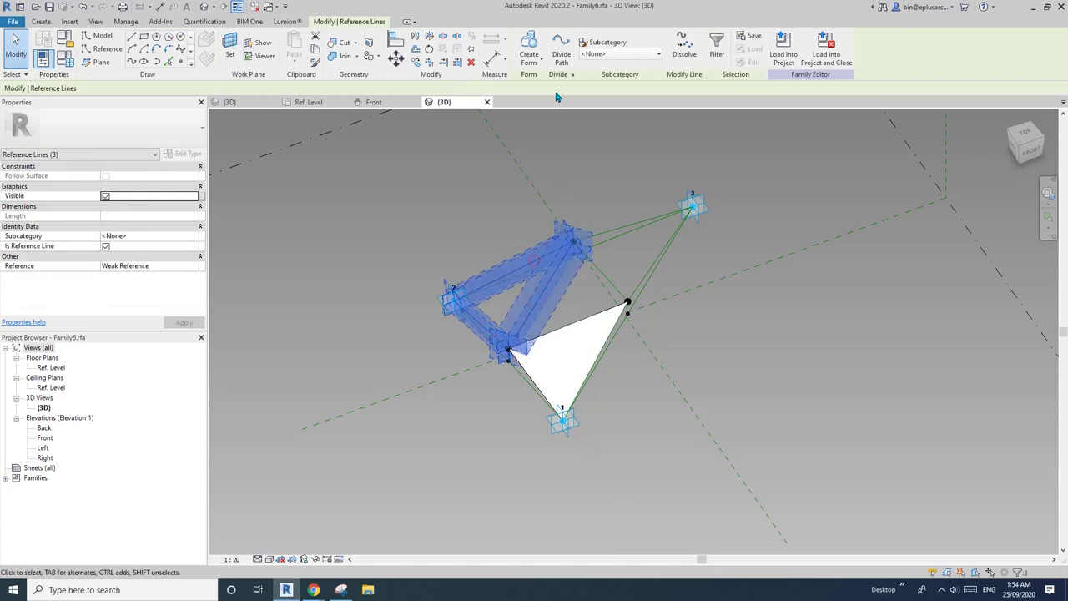
left_click(528, 43)
left_click(531, 388)
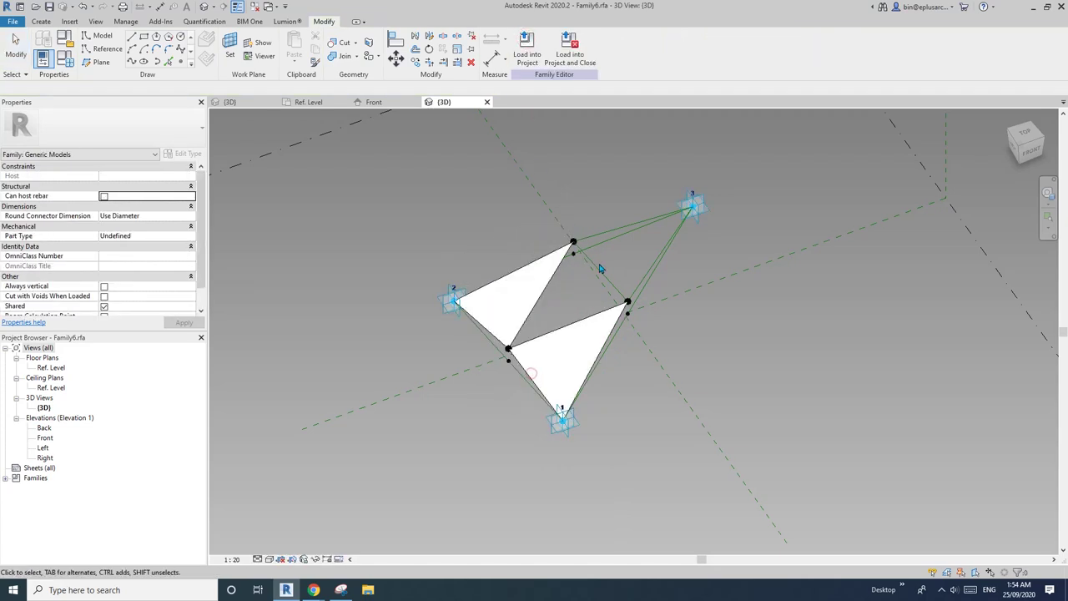
left_click(544, 296)
left_click(575, 327, "ctrl")
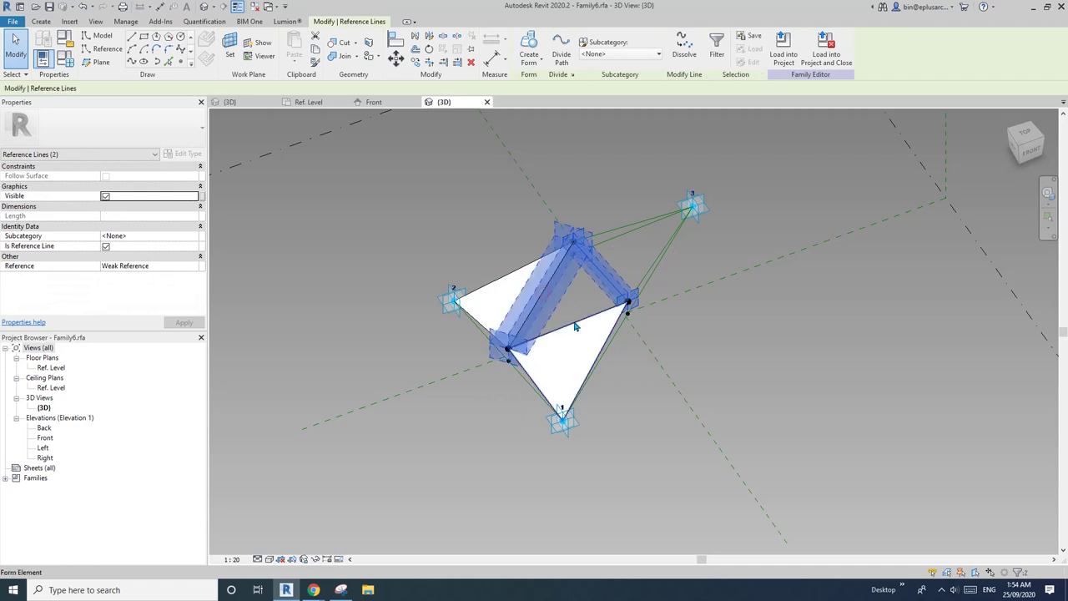
left_click(575, 327, "ctrl")
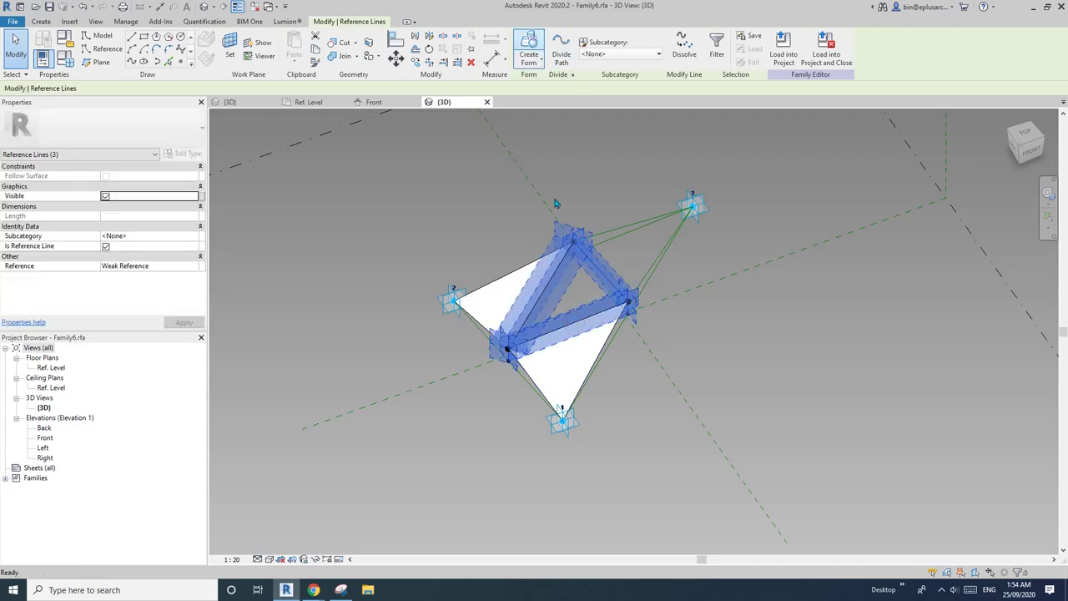
left_click(552, 379)
Step: Create a flat surface form from the three reference lines of the corner triangle at adaptive point 3
left_click(608, 239)
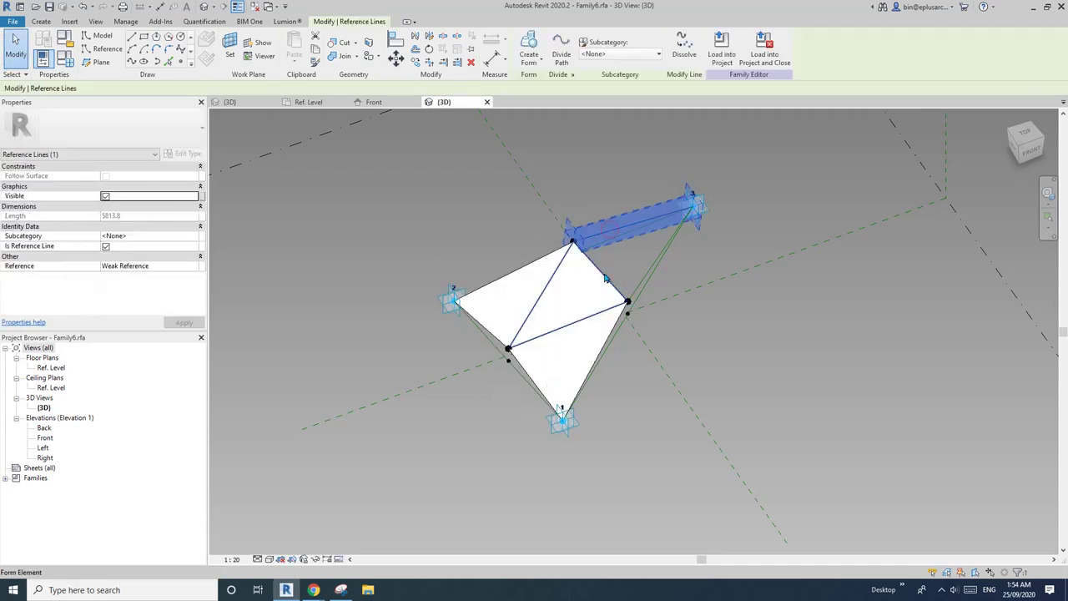
left_click(605, 277, "ctrl")
left_click(651, 266, "ctrl")
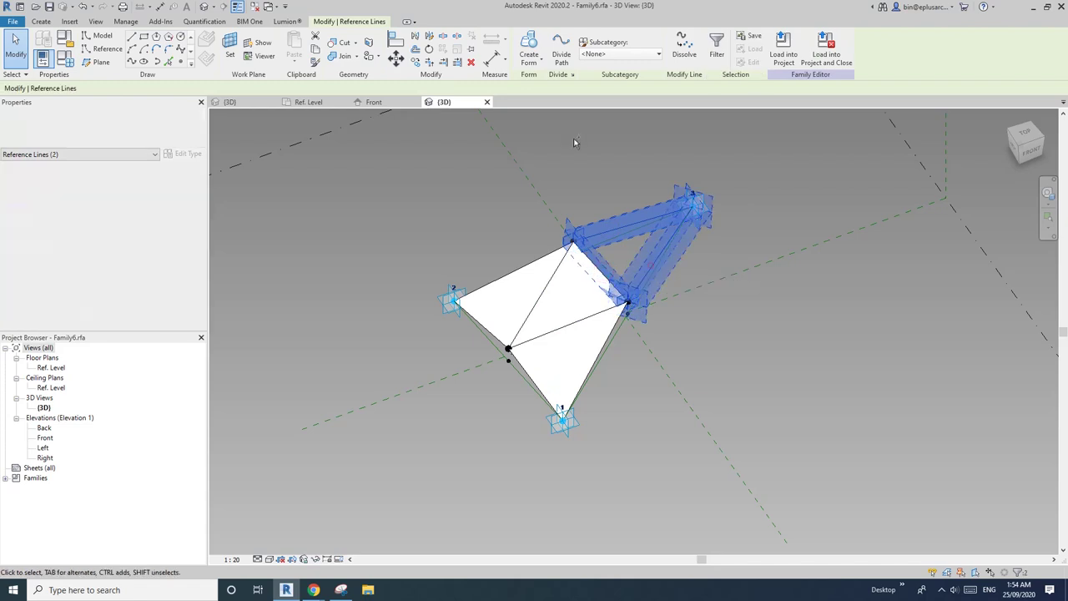
left_click(528, 52)
middle_click_drag(607, 299, 584, 325, "shift")
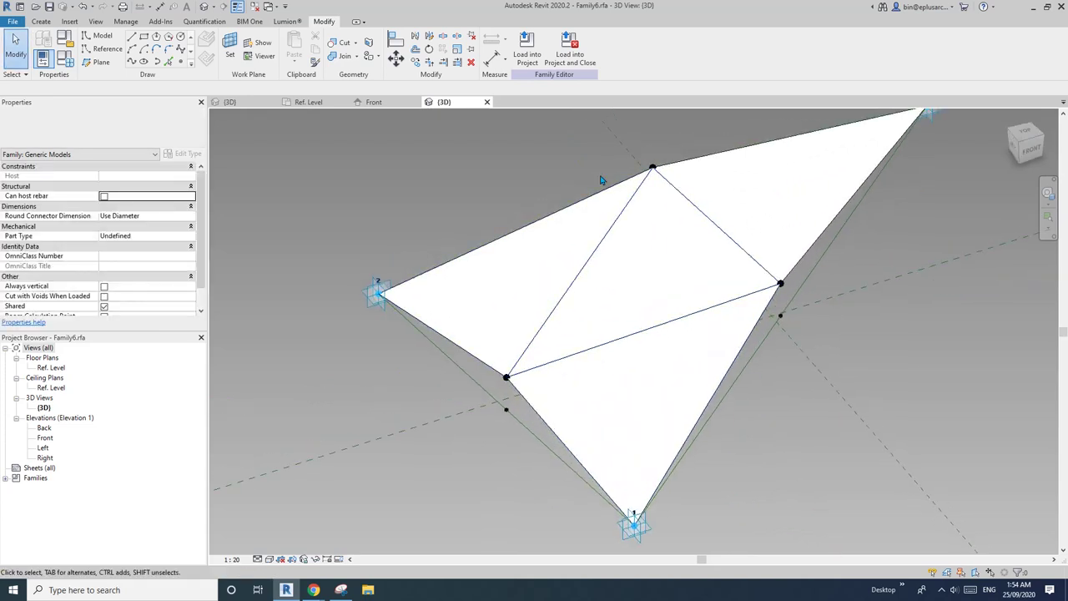
Step: Load the updated triangular panel family into Family5 and close it without saving its file
left_click(570, 50)
left_click(570, 298)
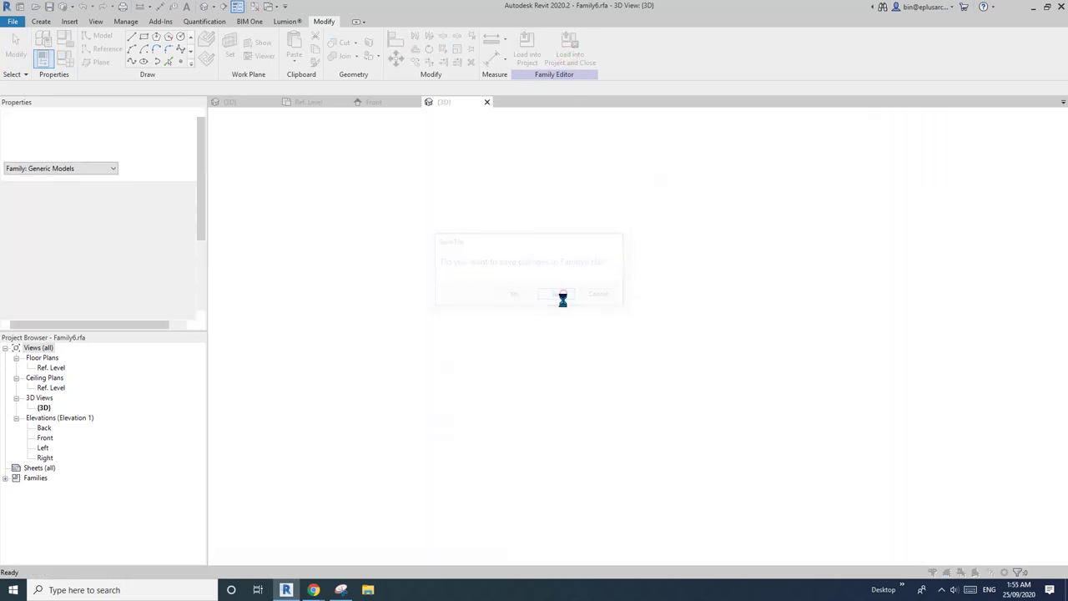
left_click(540, 263)
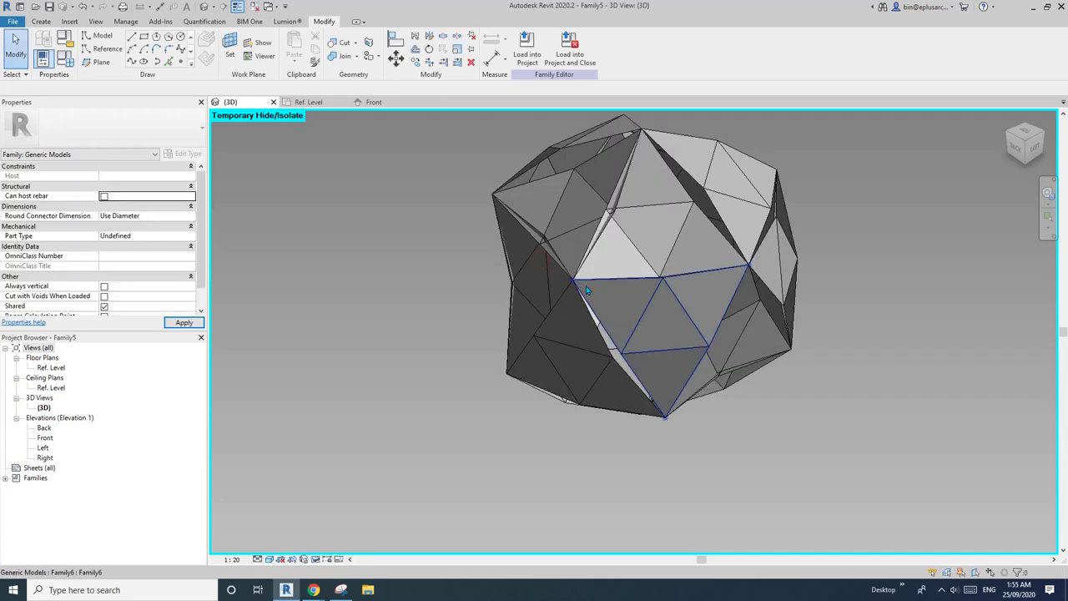
Step: Turn on Flip for the inward-folded triangular panel beside the front-facing panels of the sphere
middle_click_drag(656, 333, 568, 328, "shift")
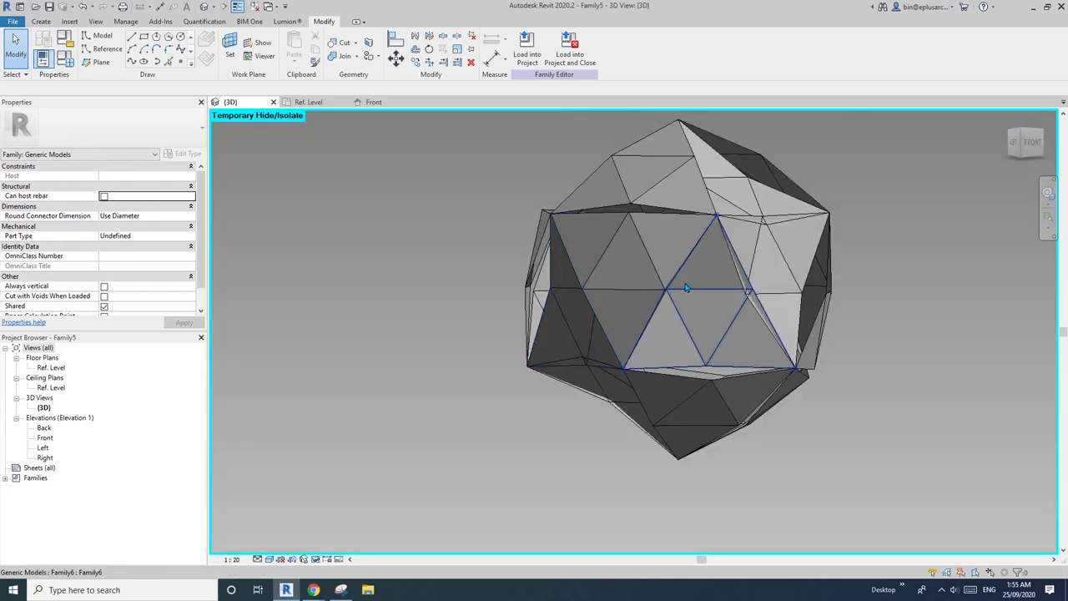
scroll(158, 294, "down", 1)
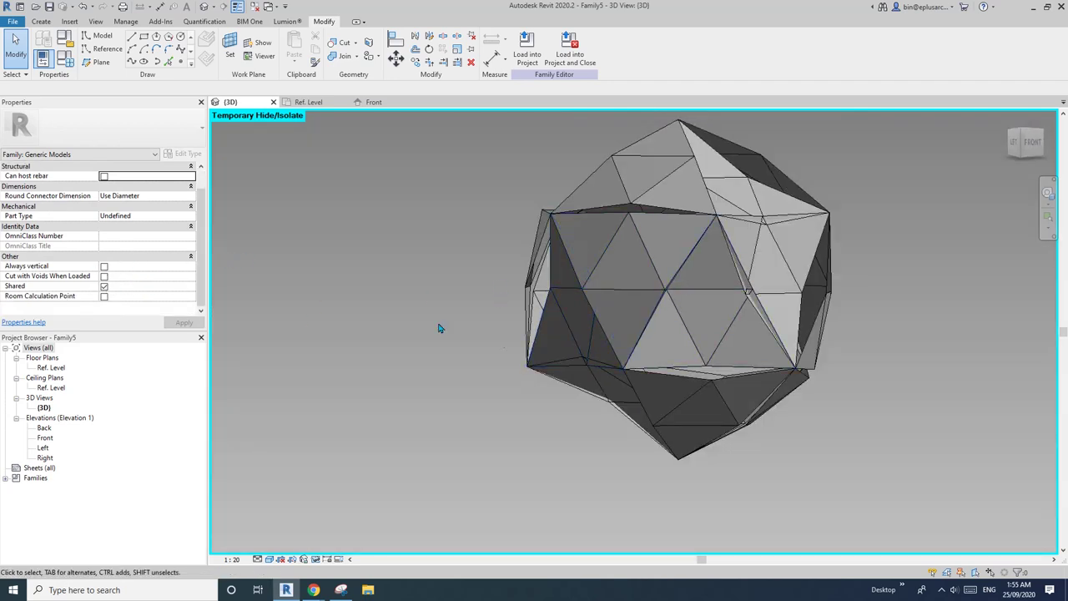
left_click(558, 325)
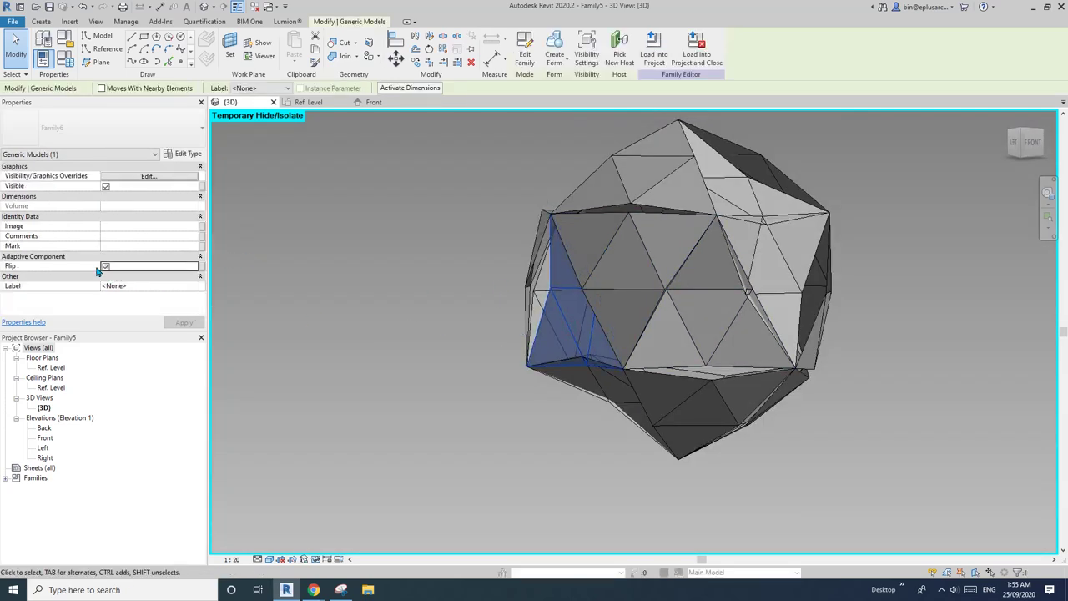
left_click(105, 266)
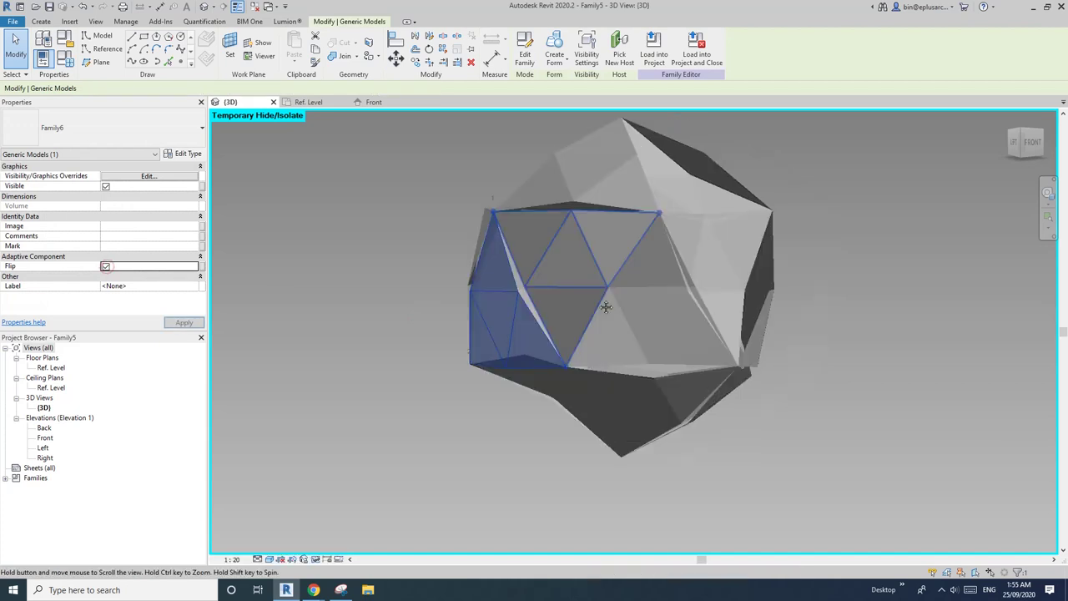
left_click(105, 267)
Step: Turn on Flip for two more inward-folded panels, one low on the sphere's left face and one low on its right face
middle_click_drag(548, 272, 735, 242, "shift")
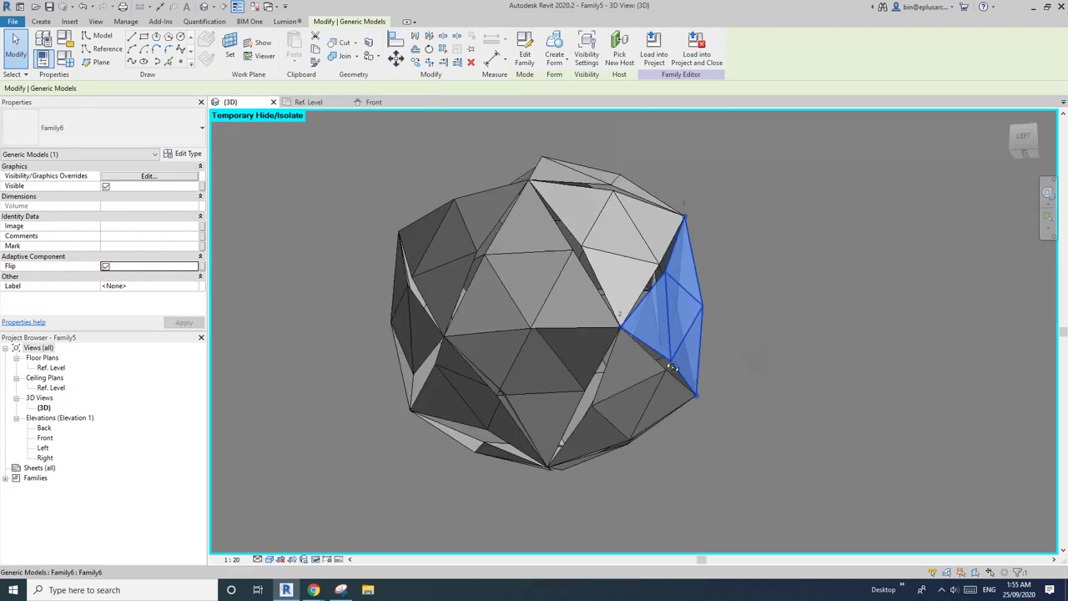
left_click(542, 382)
left_click(105, 267)
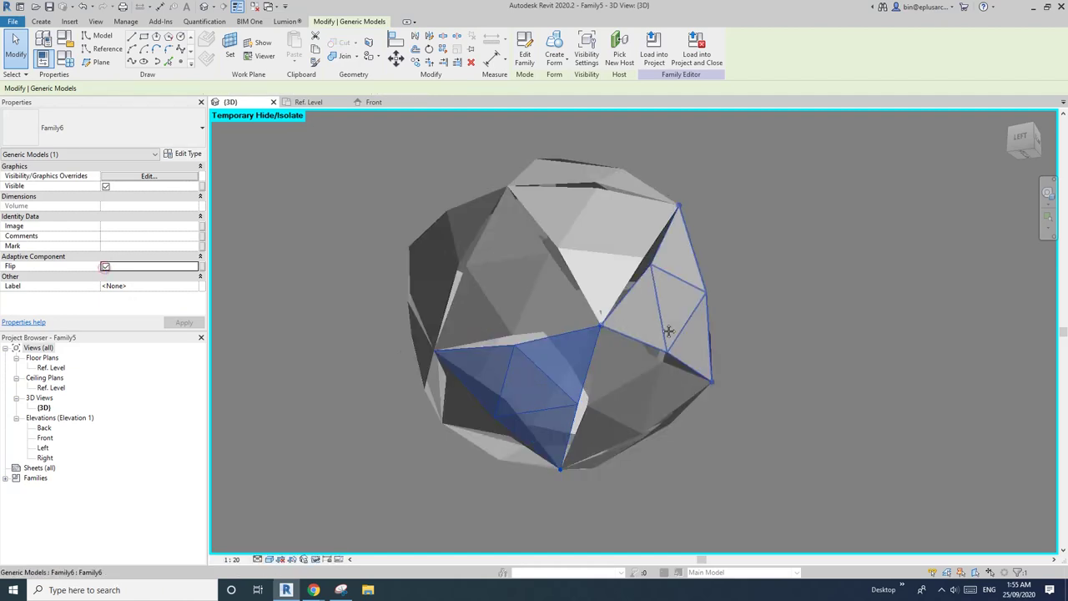
middle_click_drag(668, 330, 709, 334, "shift")
left_click(734, 388)
middle_click_drag(709, 391, 537, 343, "shift")
left_click(540, 368)
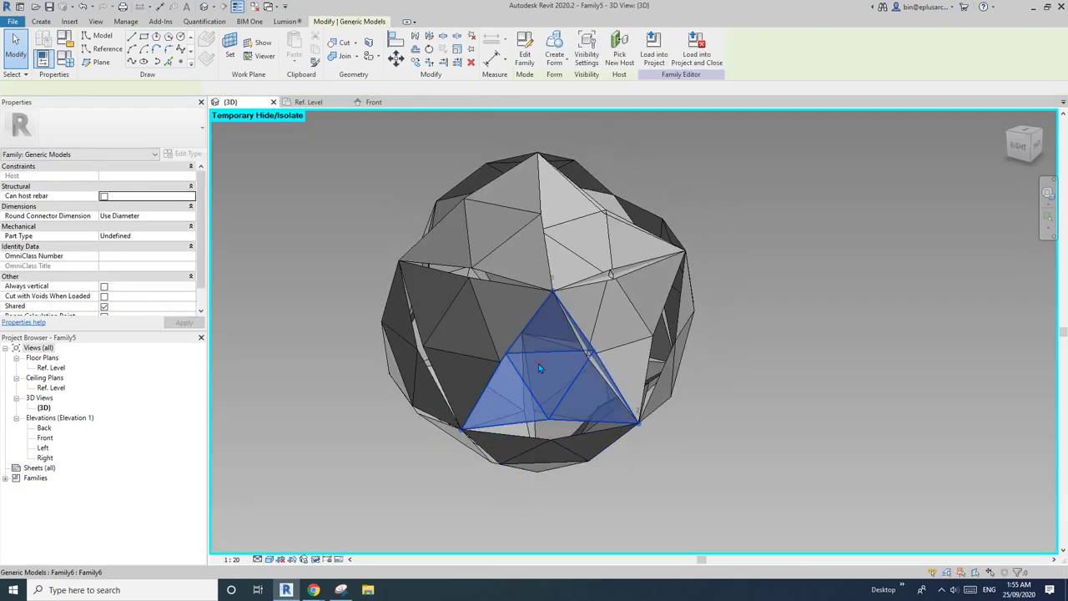
left_click(105, 266)
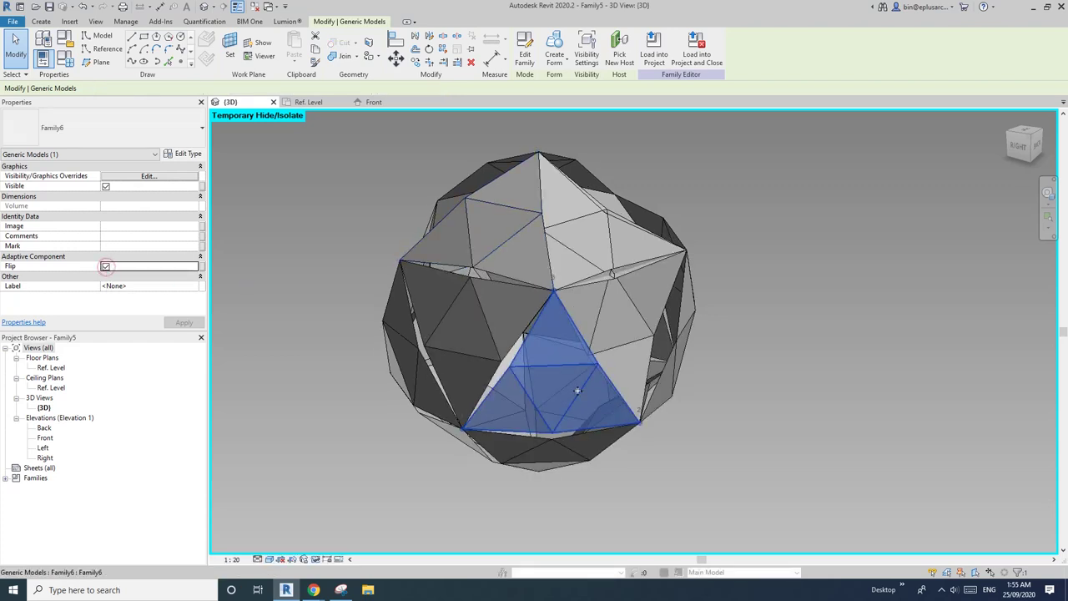
Step: Turn on Flip for two inward-folded triangular panels on the back side of the sphere
scroll(577, 391, "down", 1)
middle_click_drag(584, 376, 442, 353)
left_click(442, 353)
middle_click_drag(596, 279, 226, 293, "shift")
scroll(114, 300, "down", 1)
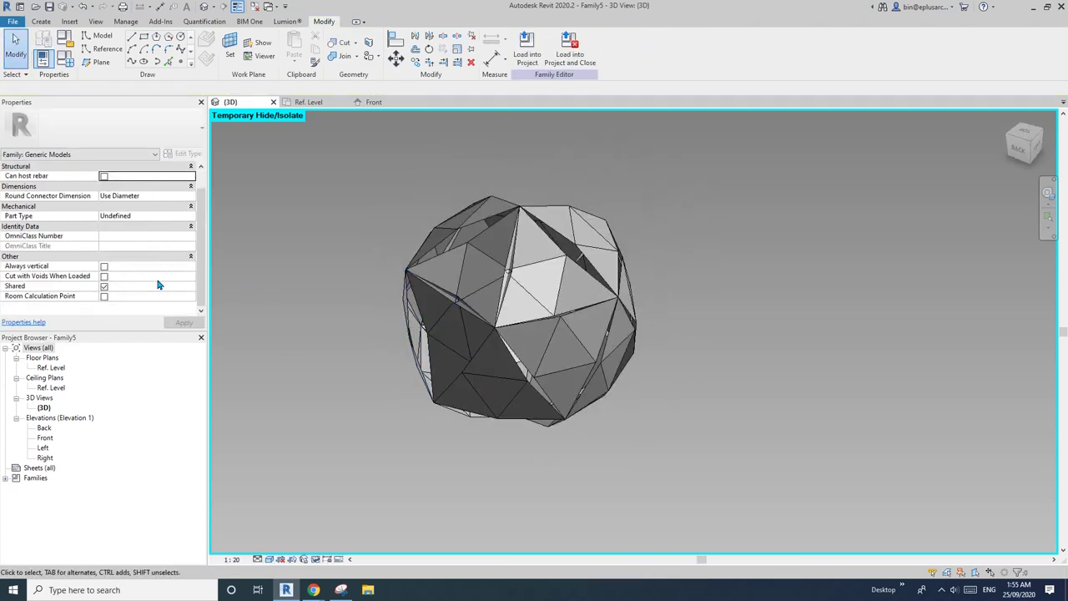
scroll(481, 352, "up", 2)
left_click(428, 327)
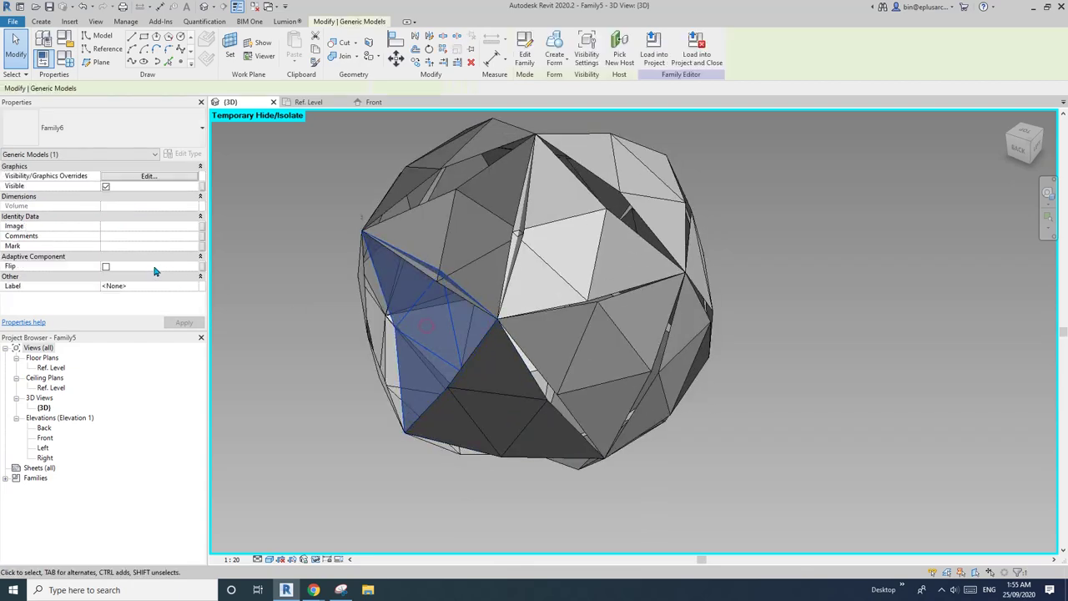
left_click(105, 266)
middle_click_drag(538, 312, 573, 313, "shift")
left_click(401, 200)
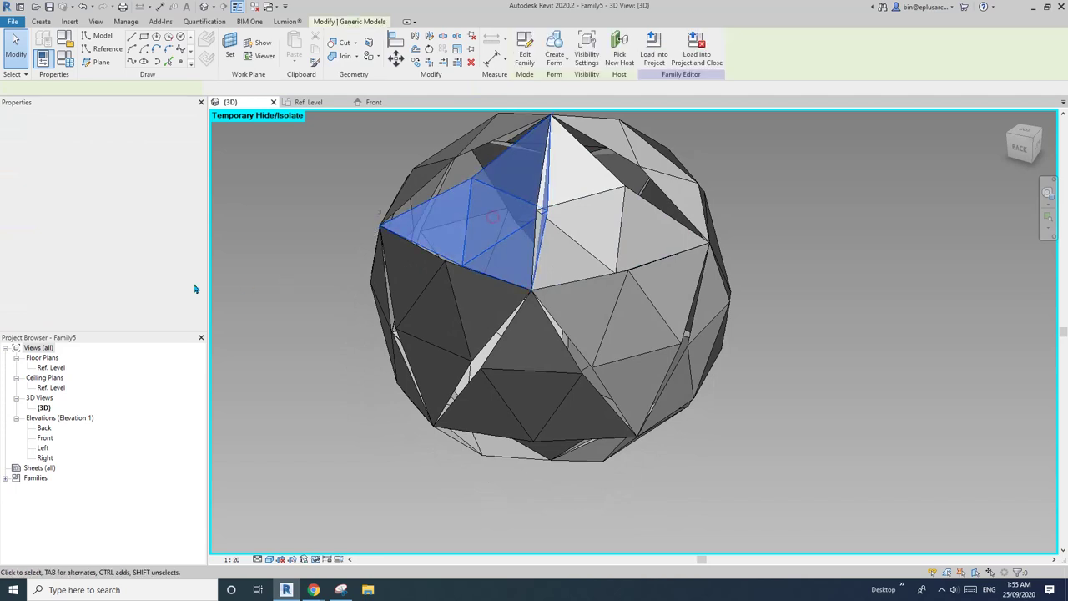
left_click(106, 266)
Step: Turn on Flip for the inward-folded panel beside the sphere's apex on its back face
middle_click_drag(534, 247, 651, 158, "shift")
left_click(651, 158)
left_click(573, 201)
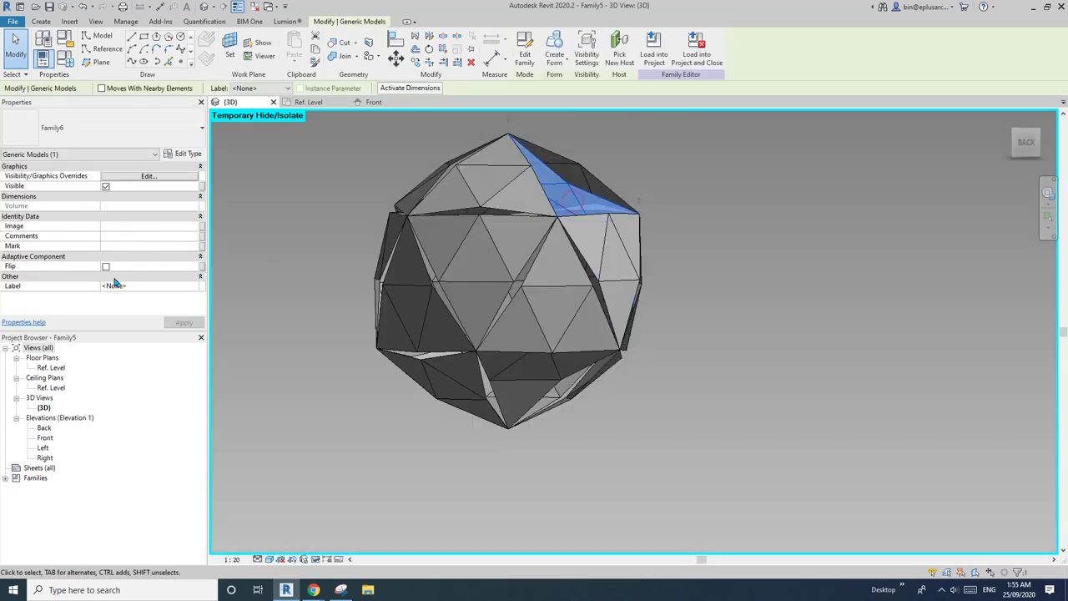
left_click(106, 266)
key("Escape")
middle_click_drag(542, 296, 535, 294, "shift")
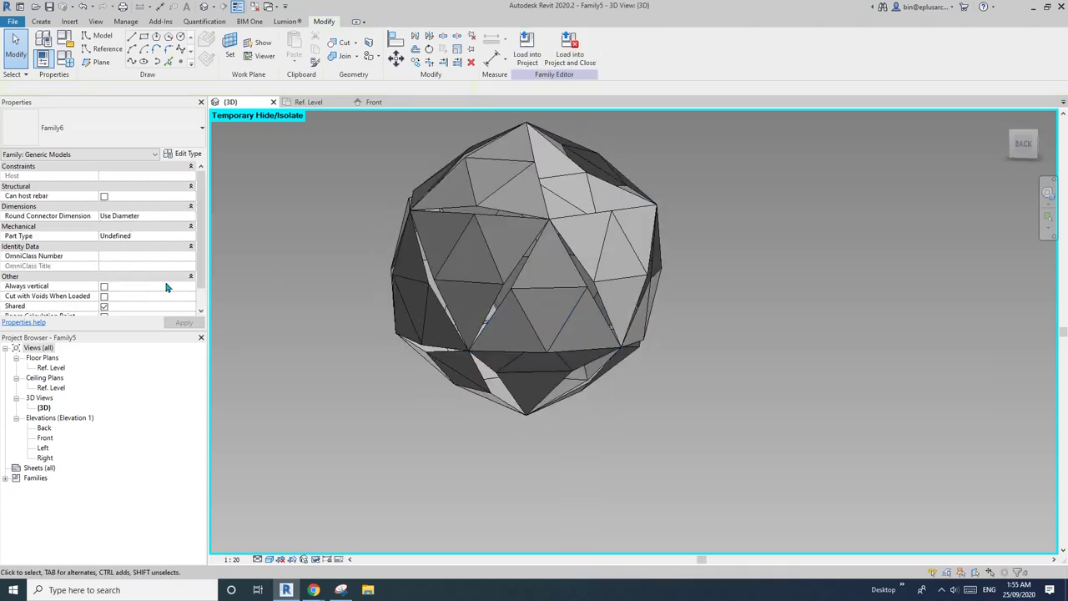
left_click(560, 198)
left_click(561, 202)
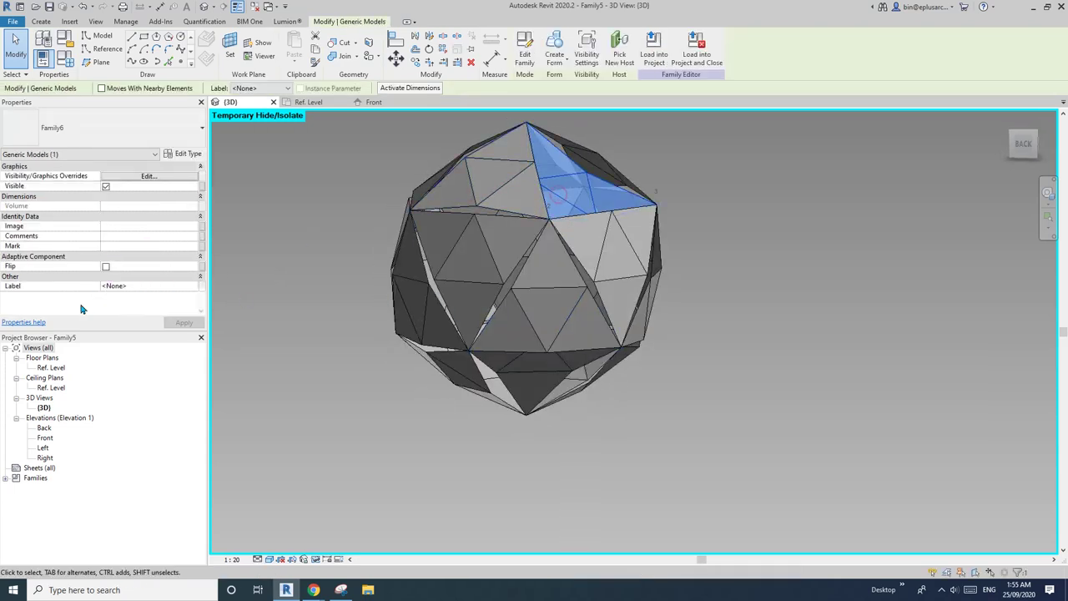
left_click(105, 266)
key("Escape")
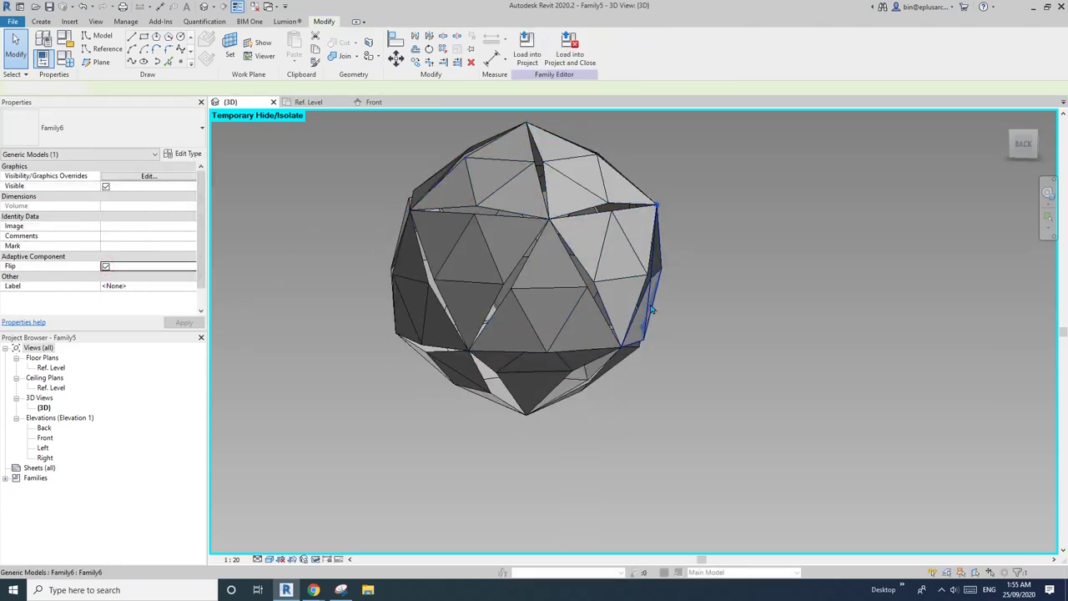
Step: Turn on Flip for two more inward-folded panels, one low near the left face and one at the apex on the front face
middle_click_drag(639, 251, 484, 321, "shift")
left_click(484, 321)
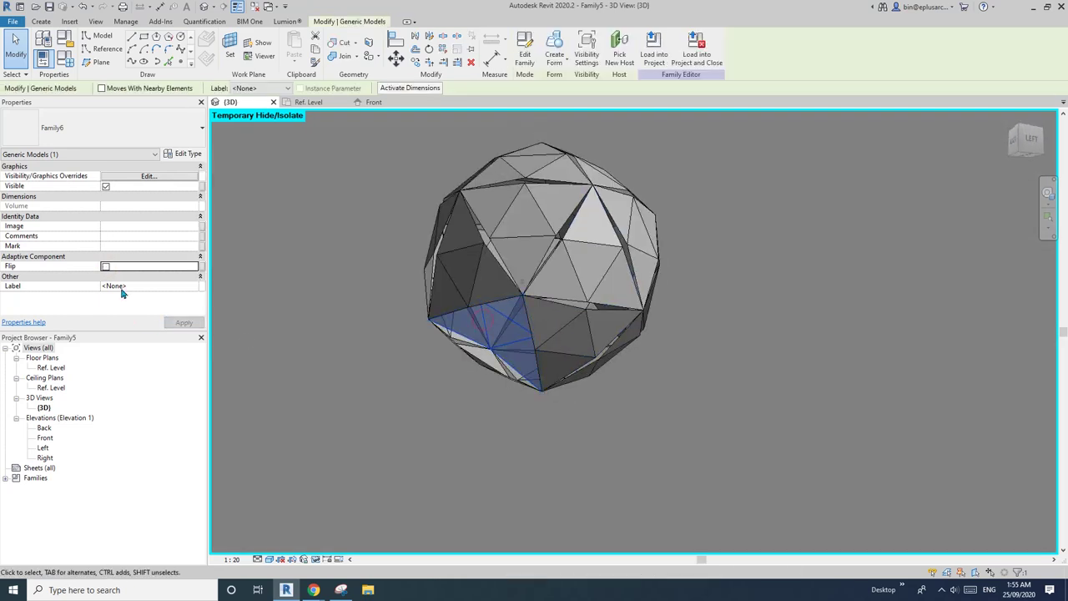
left_click(106, 266)
key("Escape")
middle_click_drag(604, 322, 510, 275, "shift")
left_click(513, 222)
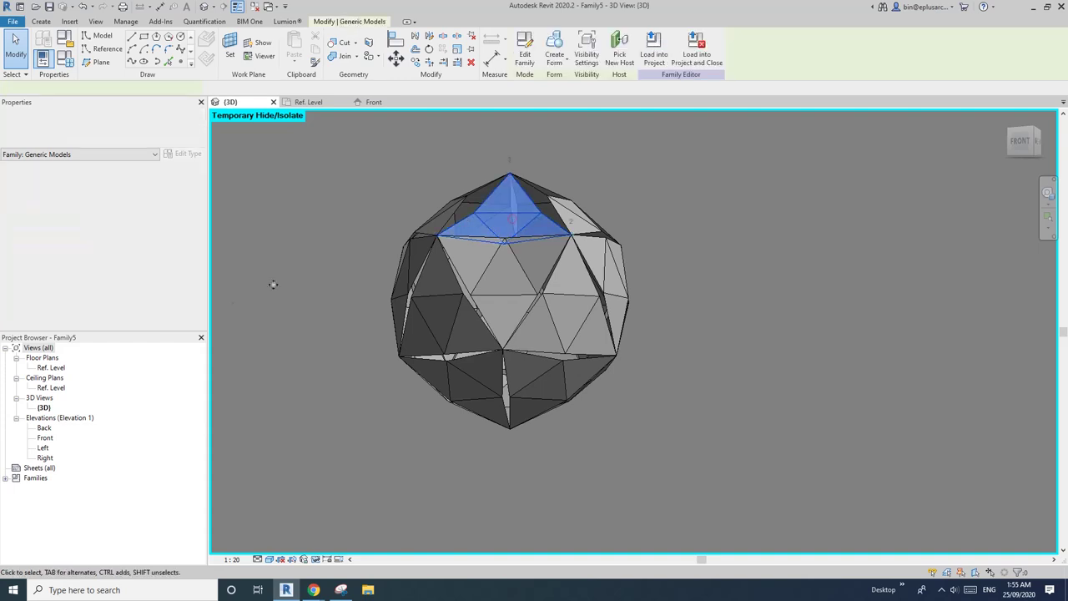
left_click(105, 266)
key("Escape")
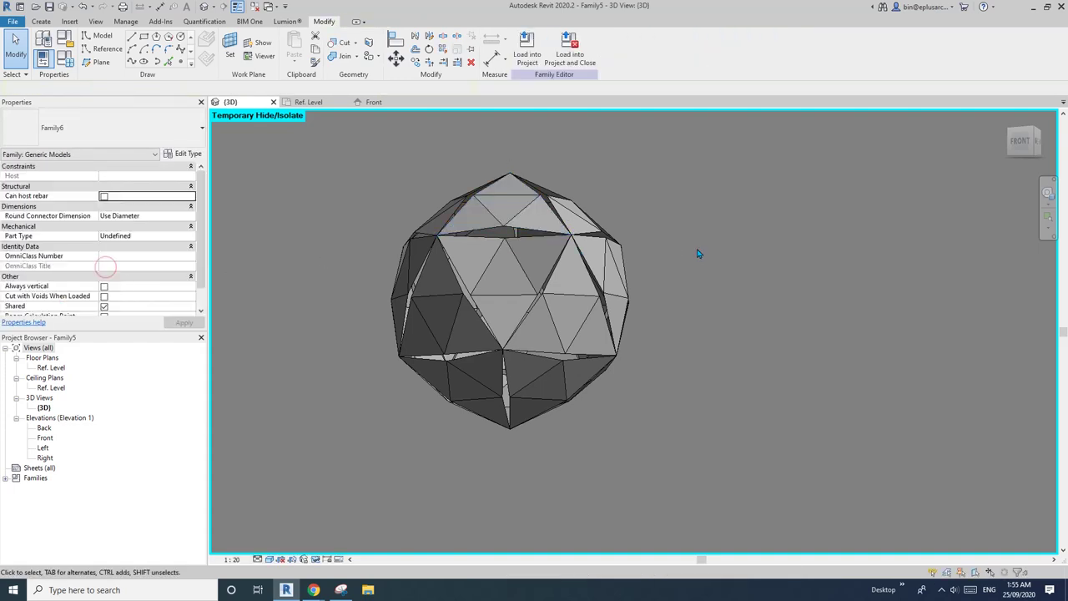
Step: Turn on Flip for the inward-folded panel in the sphere's middle band between the front and right faces
middle_click_drag(696, 246, 656, 346, "shift")
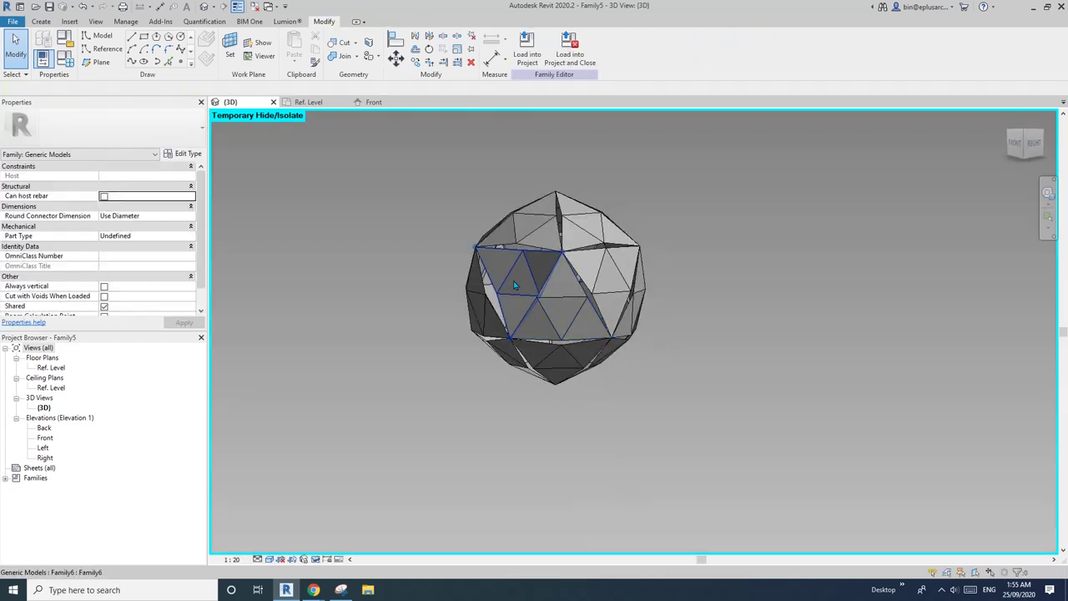
left_click(513, 279)
left_click(105, 266)
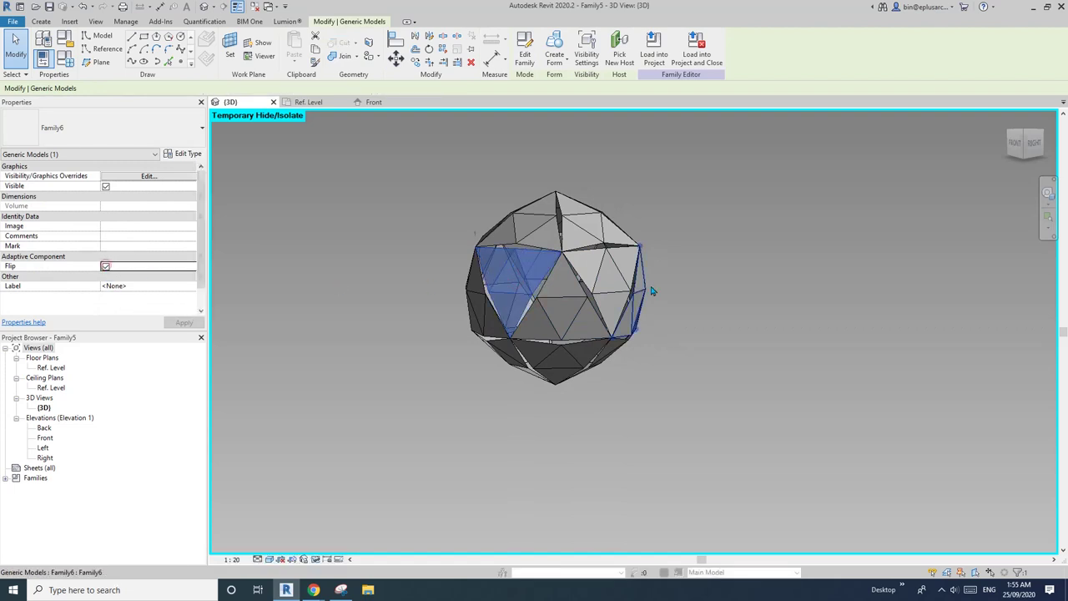
key("Escape")
Step: Check the sphere's remaining panels from other sides and open the triangular panel family Family6 for editing
middle_click_drag(723, 291, 561, 329, "shift")
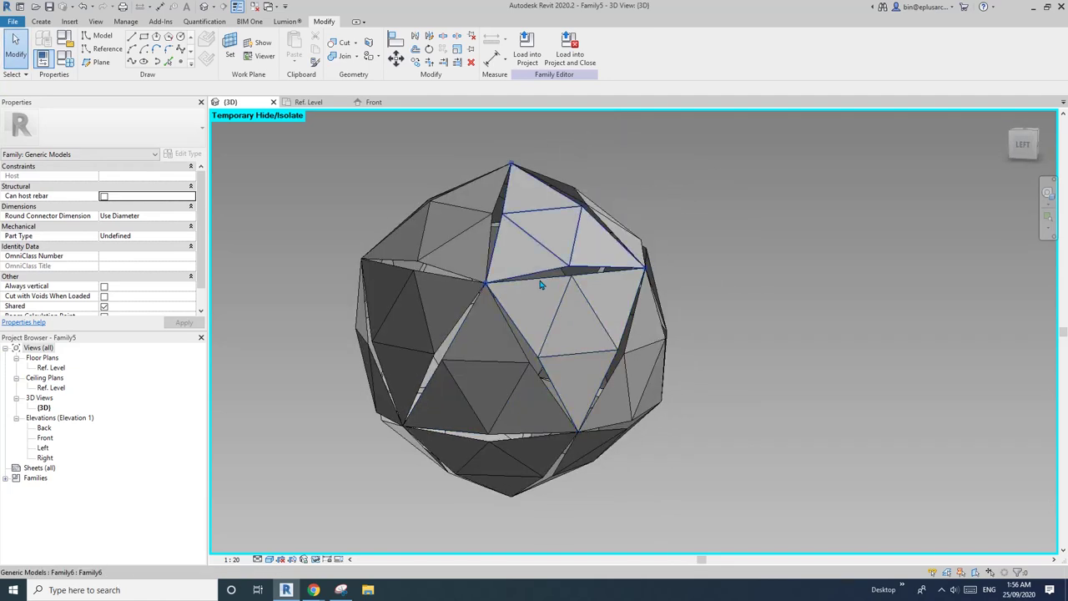
left_click(533, 257)
mouse_move(533, 258)
middle_mouse_down("shift")
mouse_move(505, 304)
mouse_move(551, 126)
mouse_move(577, 238)
mouse_move(663, 282)
mouse_move(629, 303)
mouse_move(543, 277)
middle_mouse_up("shift")
key("Escape")
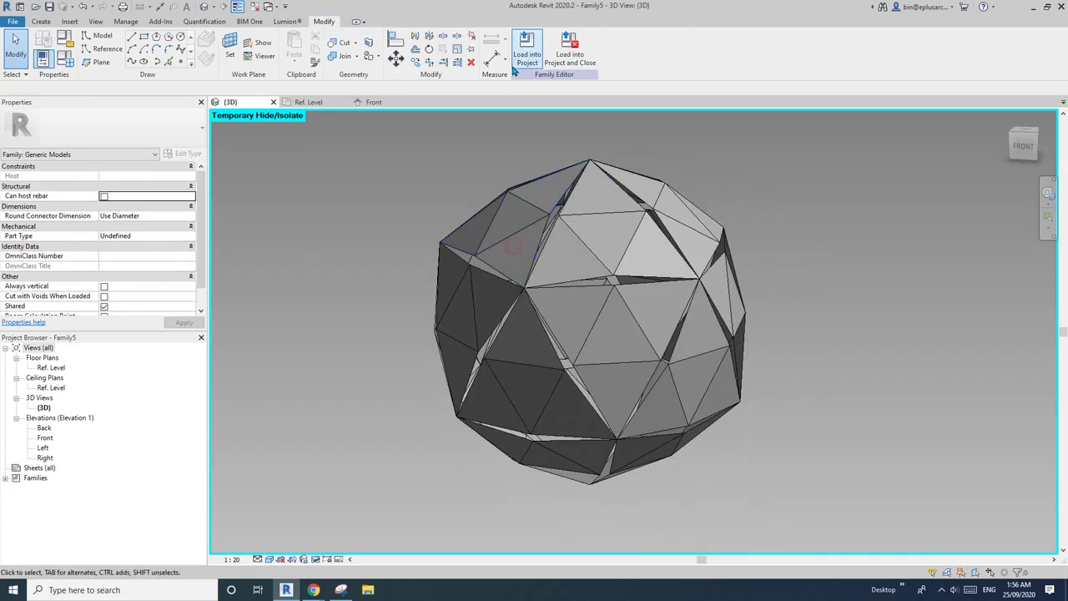
double_click(528, 218)
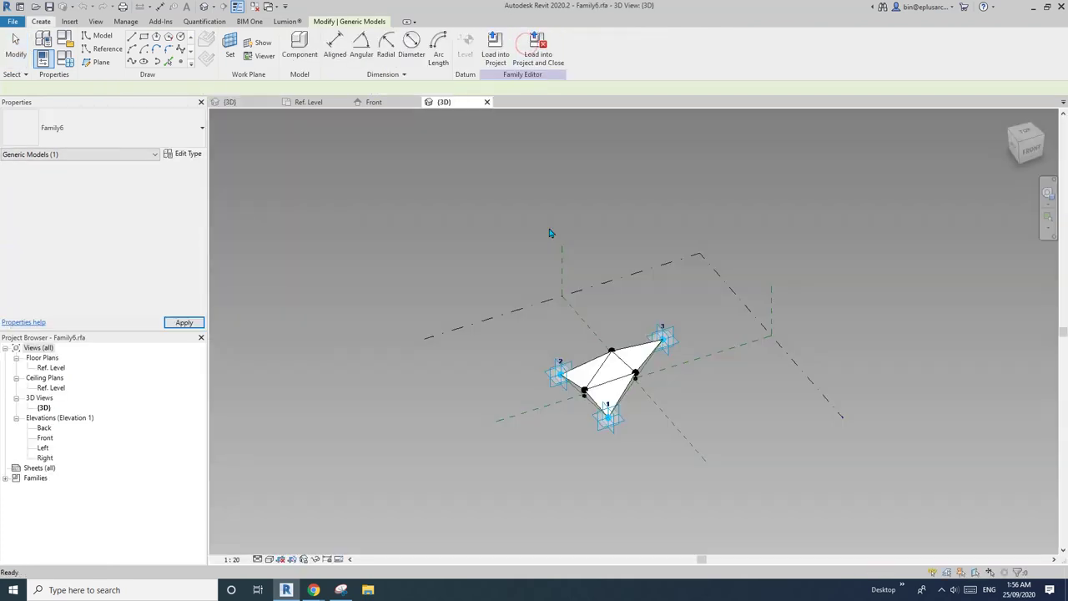
Step: Set the rotation angle of the midpoint reference point between adaptive points 1 and 2 to -15°
scroll(576, 392, "up", 8)
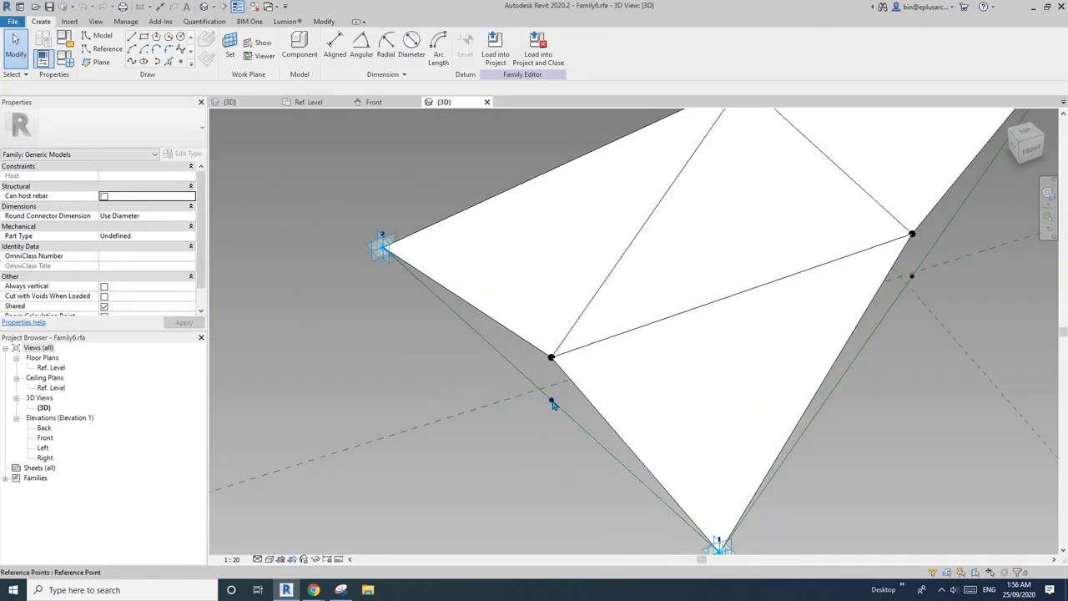
left_click(551, 403)
scroll(632, 413, "down", 1)
middle_click_drag(633, 413, 558, 309)
left_click(133, 196)
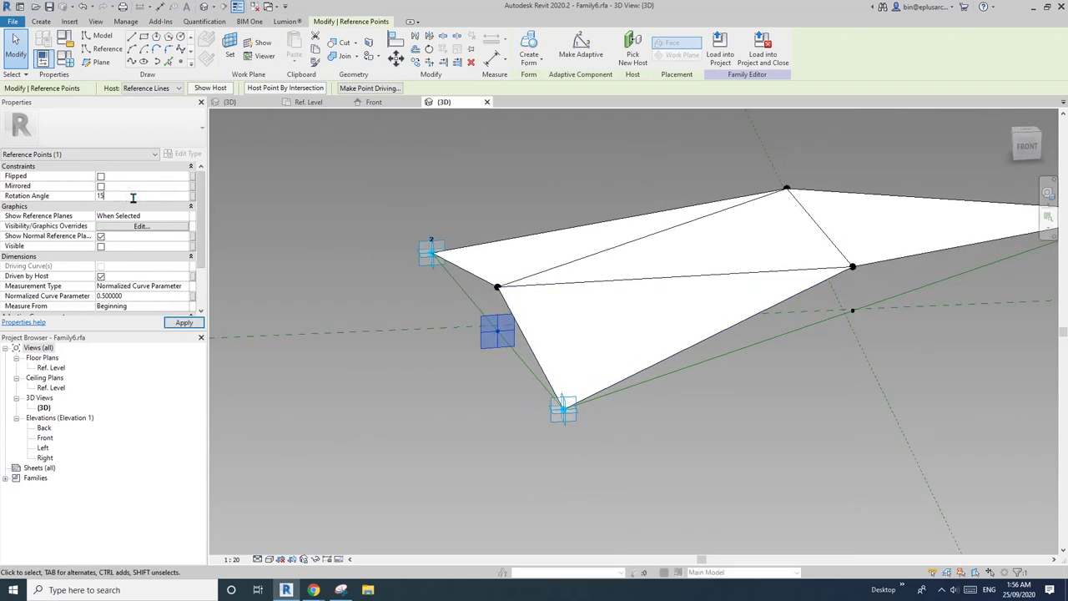
type("15")
key("Return")
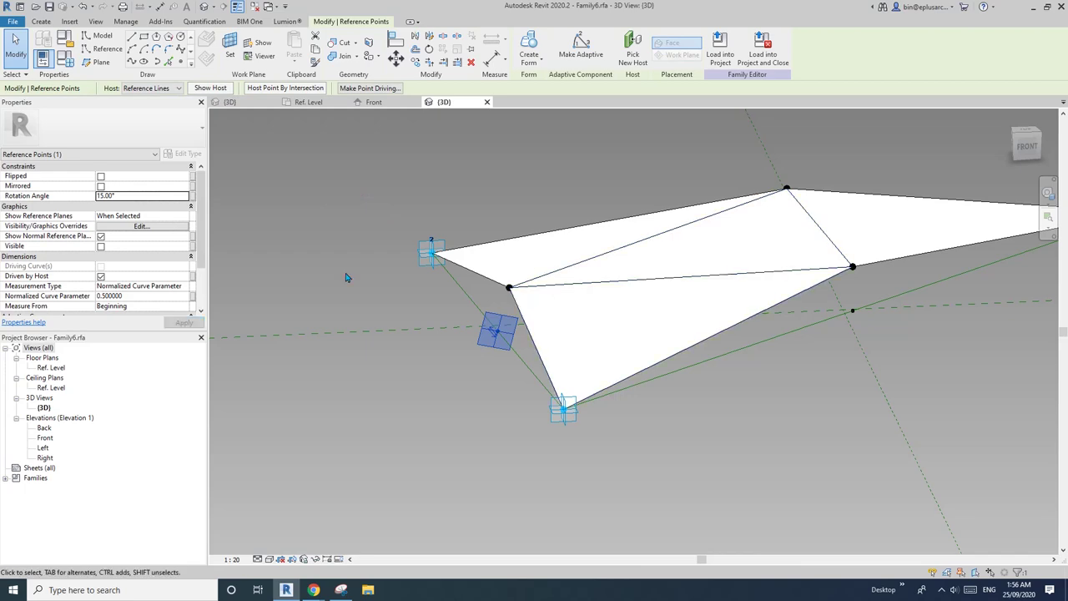
left_click(133, 197)
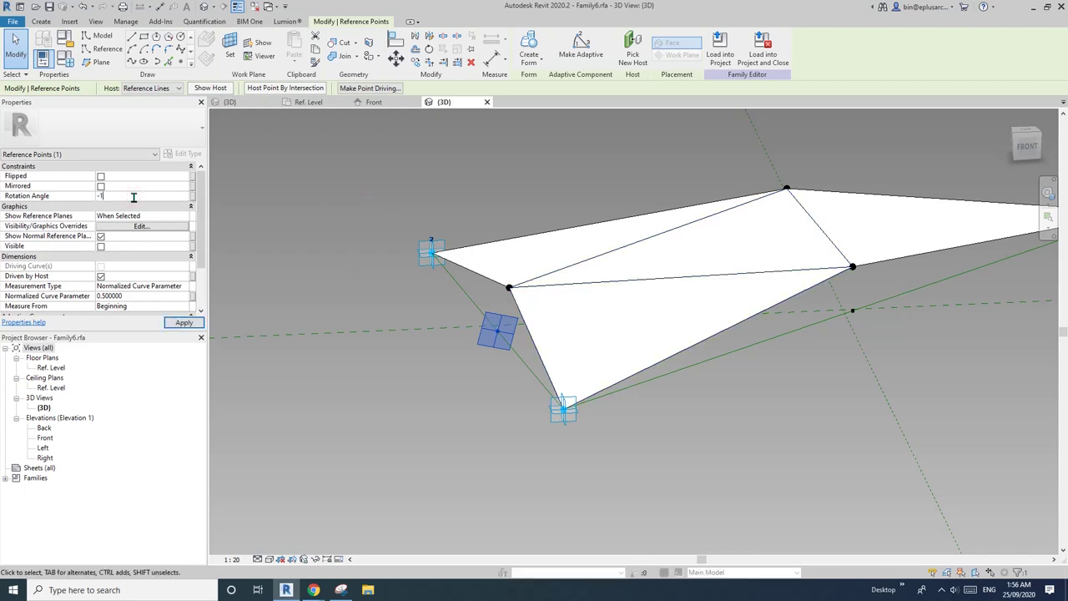
type("-15")
key("Return")
Step: Link the rotation angle of the midpoint between adaptive points 1 and 2 to a new type parameter named AN
middle_click_drag(493, 270, 473, 349, "shift")
left_click(483, 311)
left_click(487, 341)
left_click(192, 198)
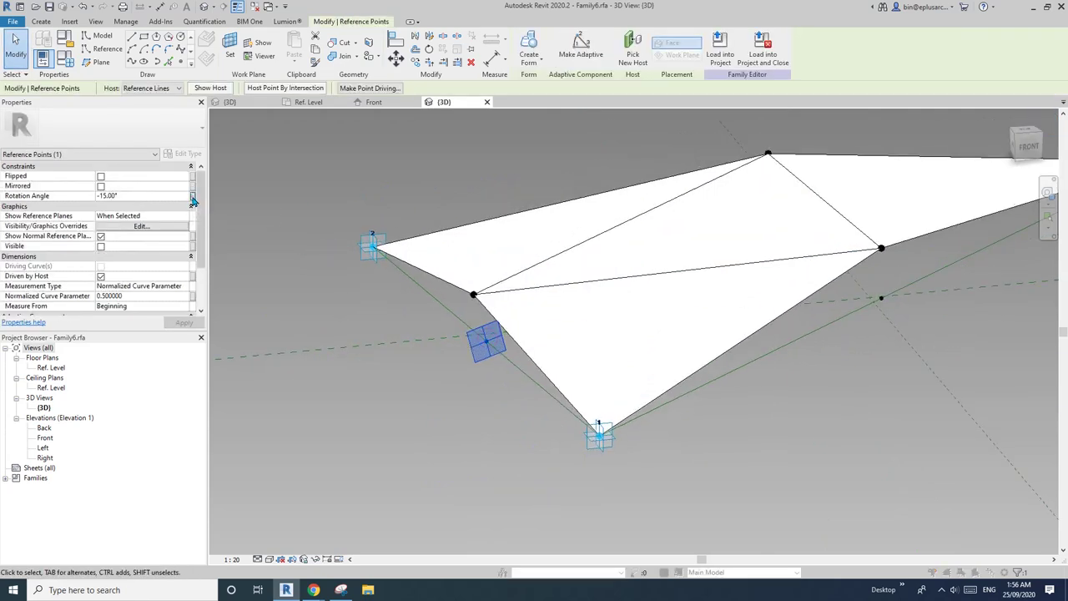
left_click_drag(622, 241, 599, 227)
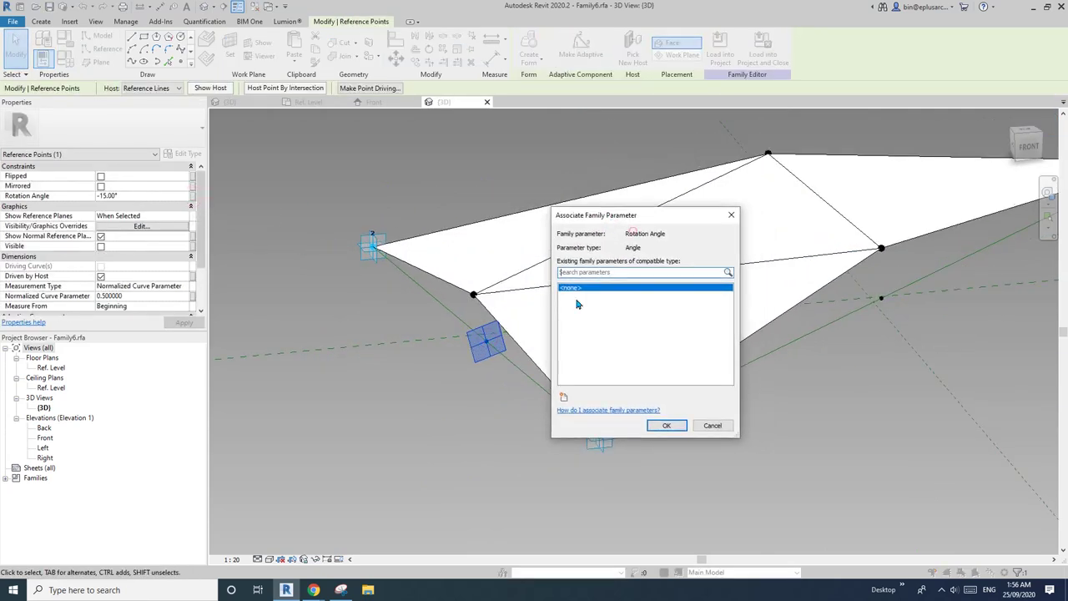
left_click(564, 399)
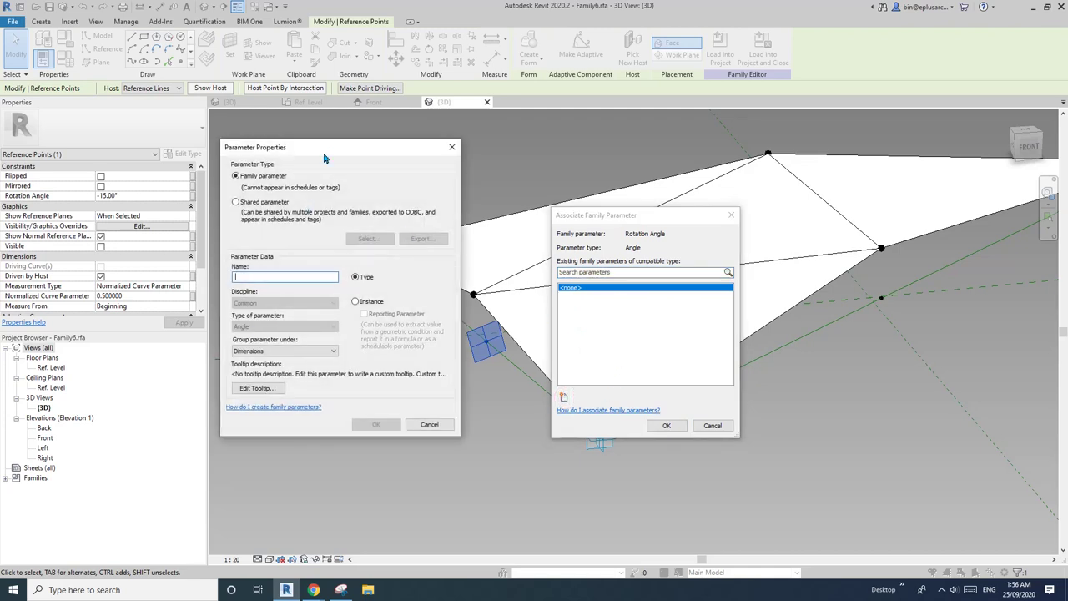
left_click_drag(329, 148, 346, 144)
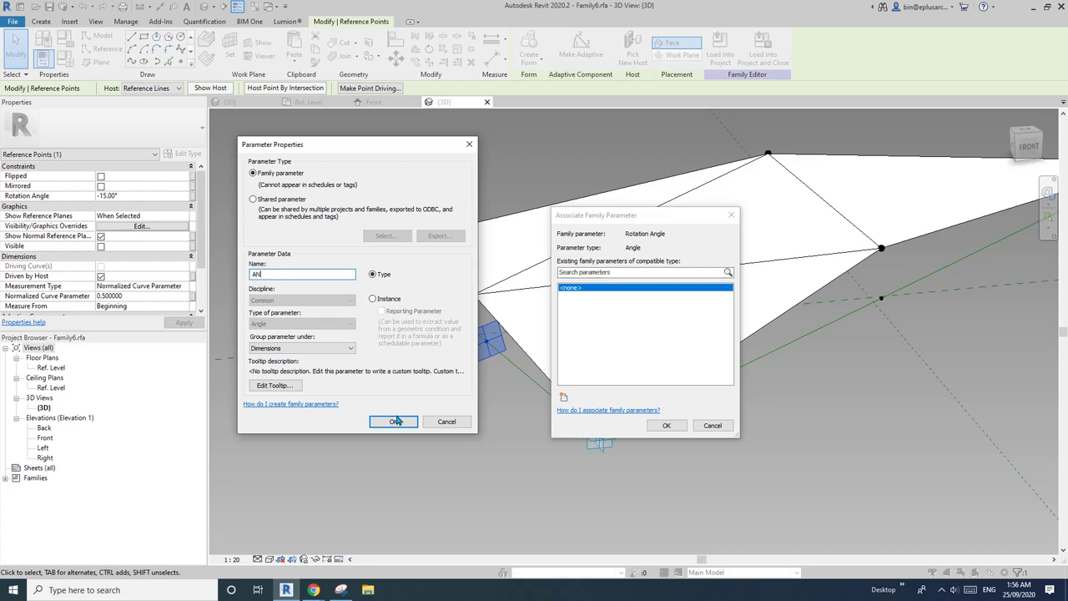
left_click(392, 421)
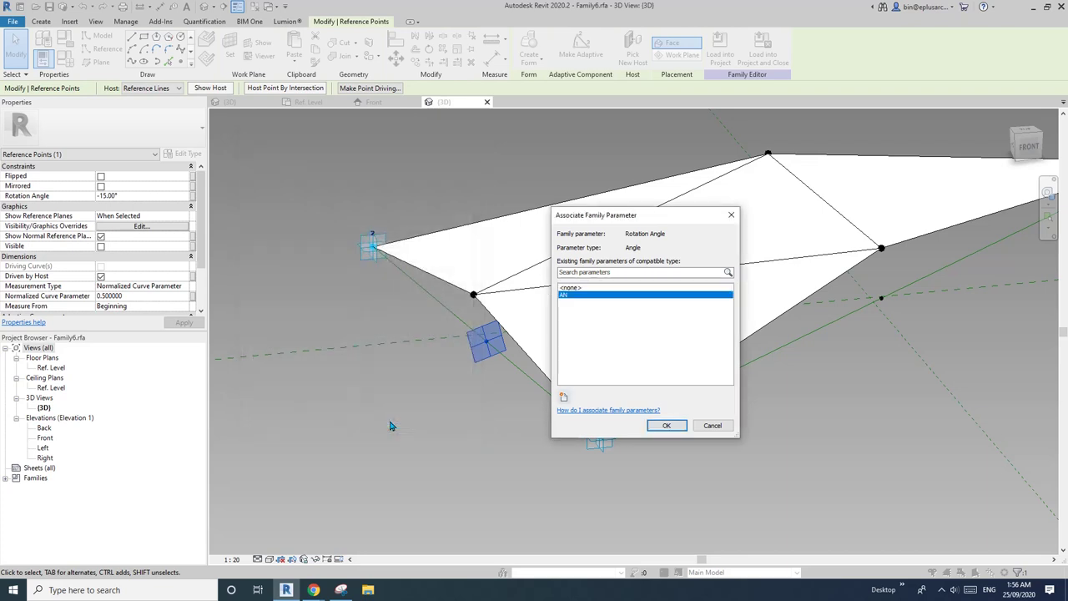
left_click(667, 426)
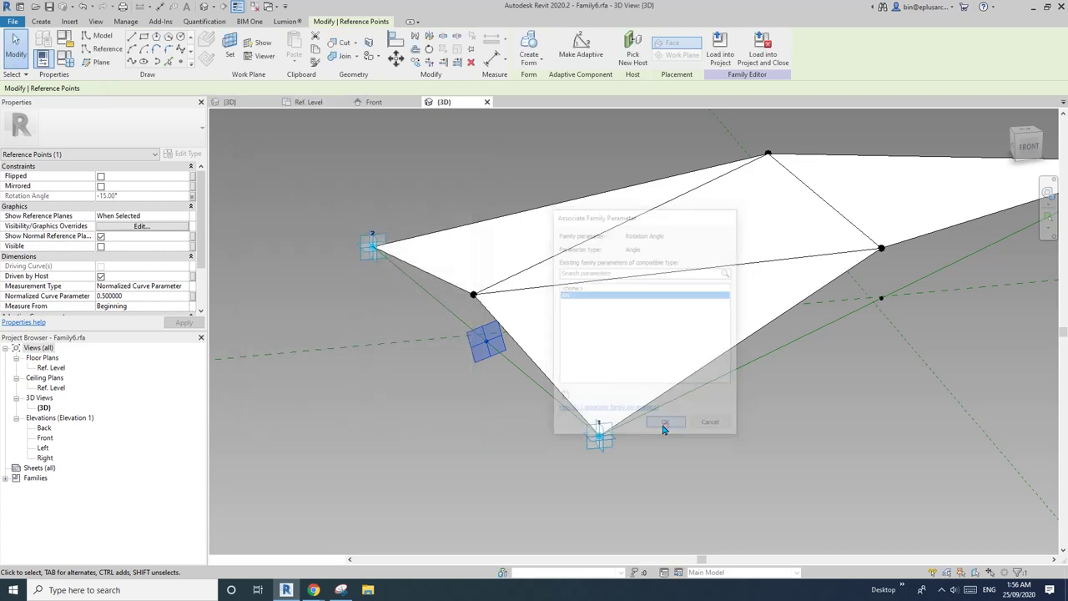
Step: Set the rotation angle of the midpoint reference point between adaptive points 1 and 3 to 195°
middle_click_drag(489, 277, 668, 296, "shift")
left_click(719, 290)
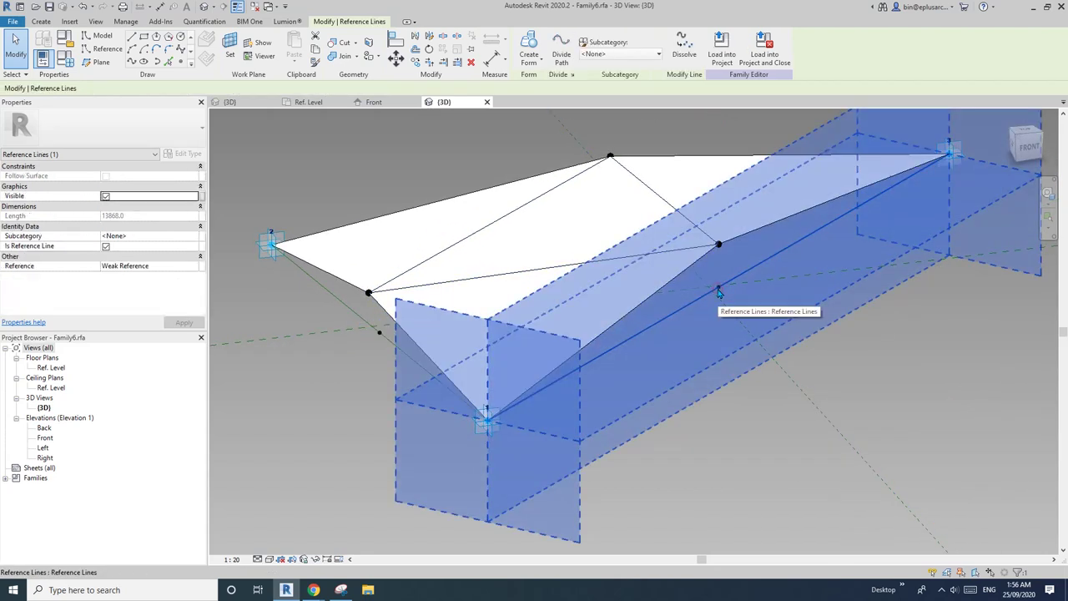
left_click(719, 290)
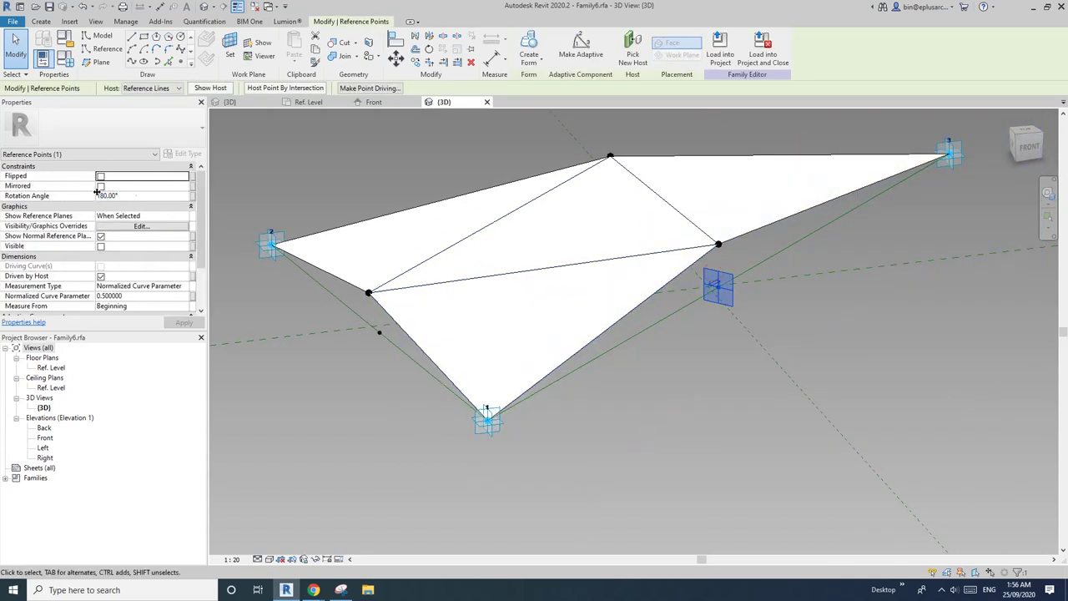
middle_click_drag(725, 273, 632, 303)
scroll(605, 284, "up", 1)
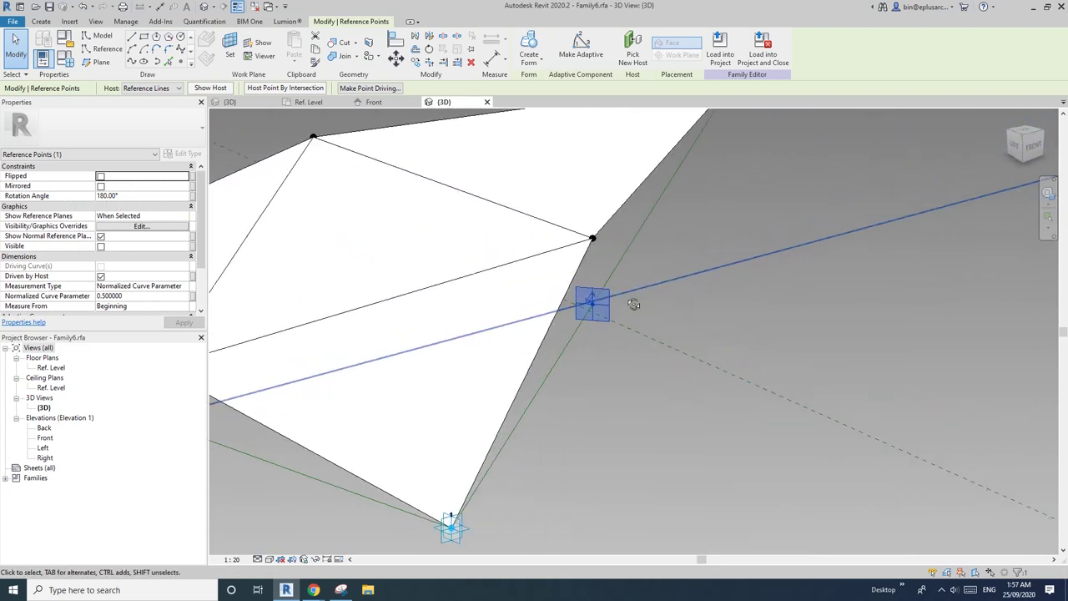
left_click(133, 197)
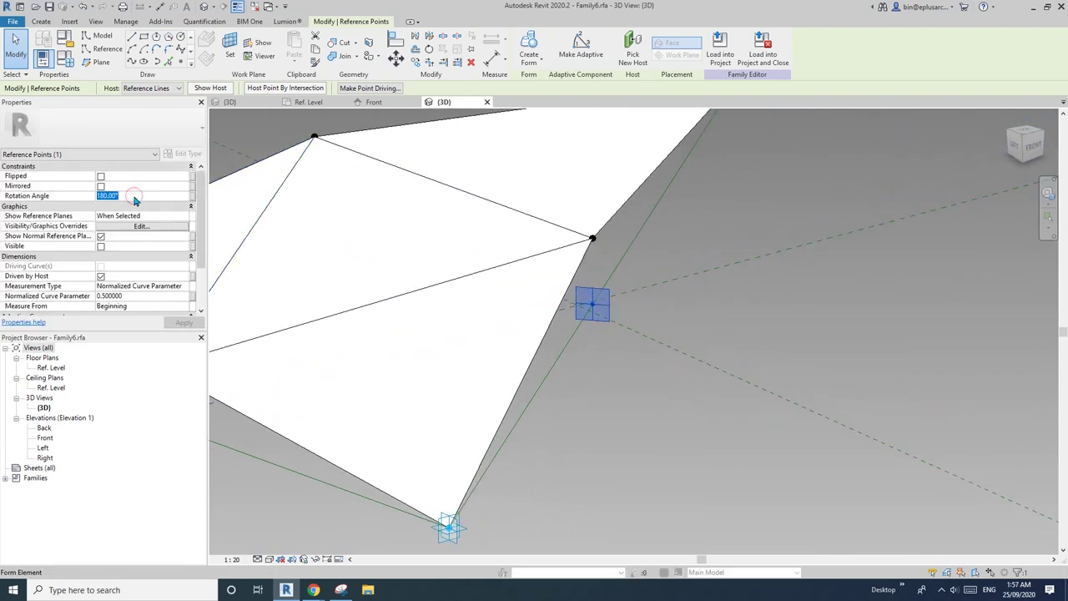
key("Return")
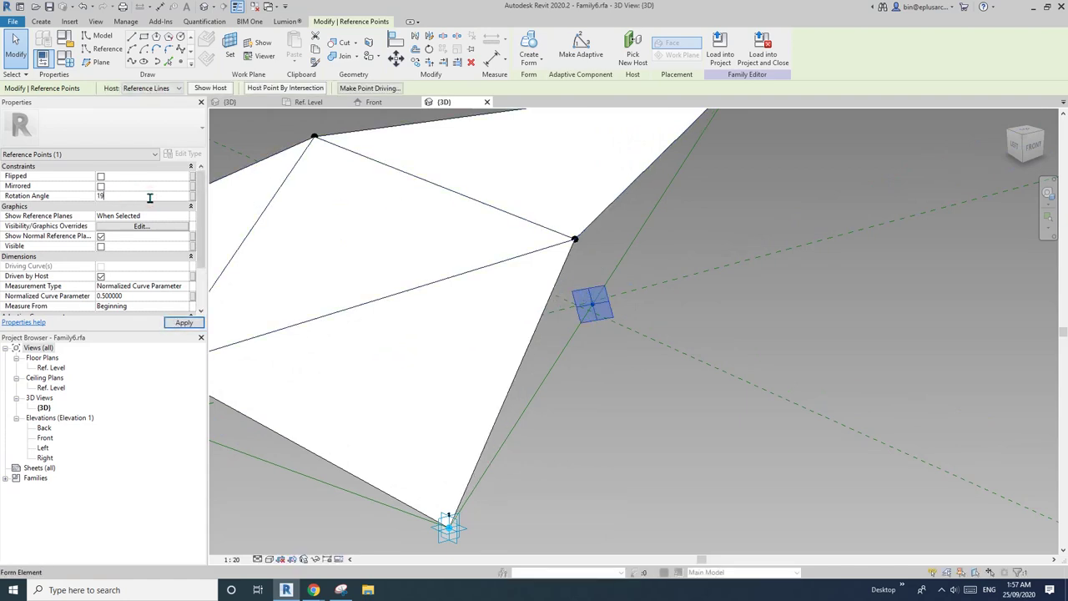
type("195")
key("Return")
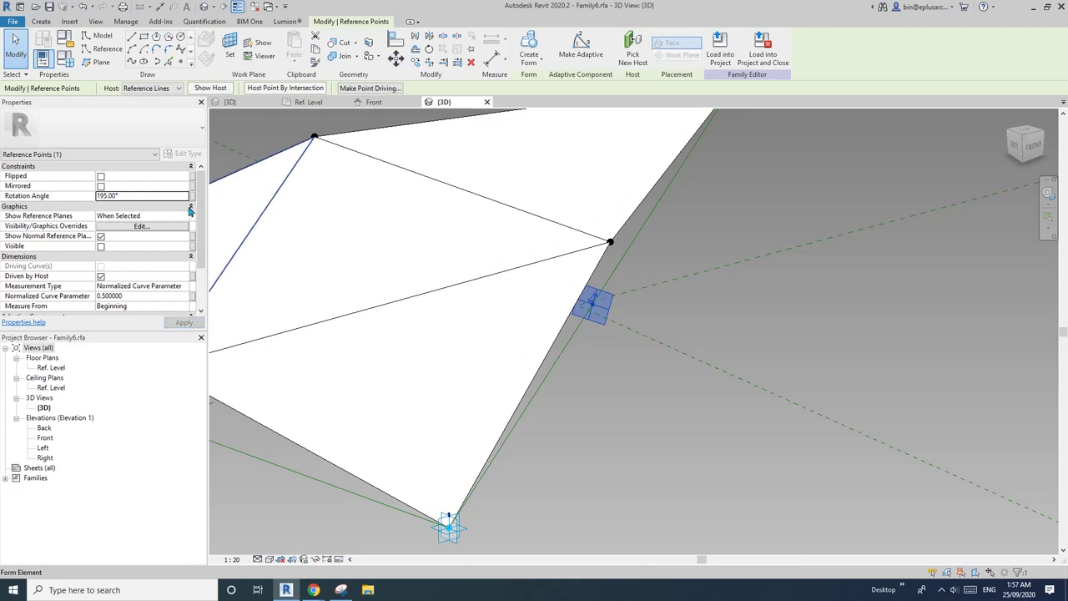
Step: Link the rotation angle of the midpoint between adaptive points 1 and 3 to a new type parameter named AP180
left_click(193, 199)
left_click(564, 397)
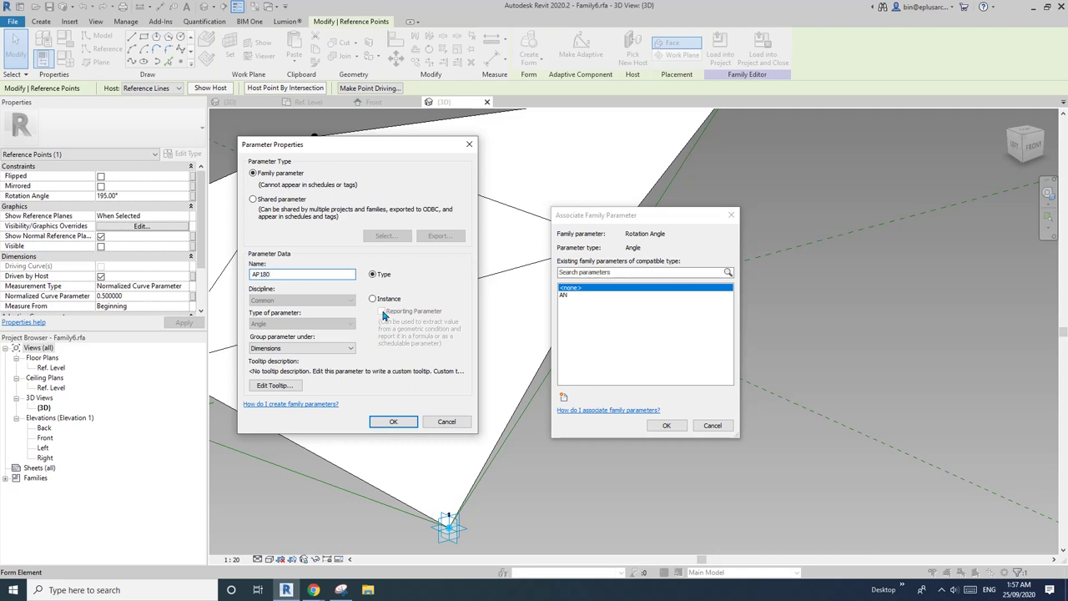
left_click(394, 422)
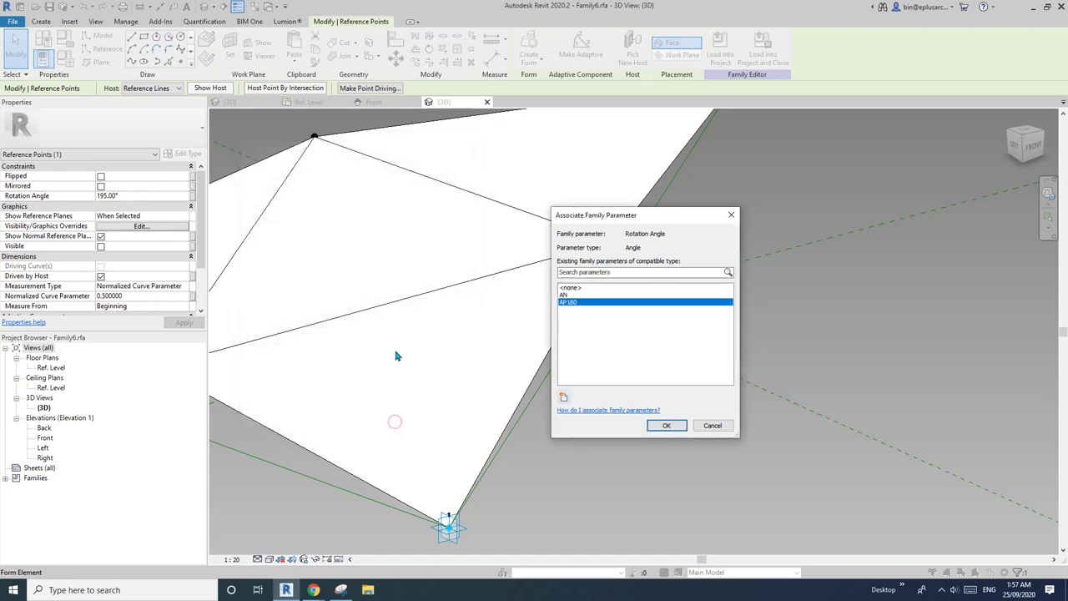
left_click(665, 426)
Step: Try a rotation angle of 195° on the midpoint reference point between adaptive points 2 and 3, and set it to 165°
middle_click_drag(640, 375, 776, 342, "shift")
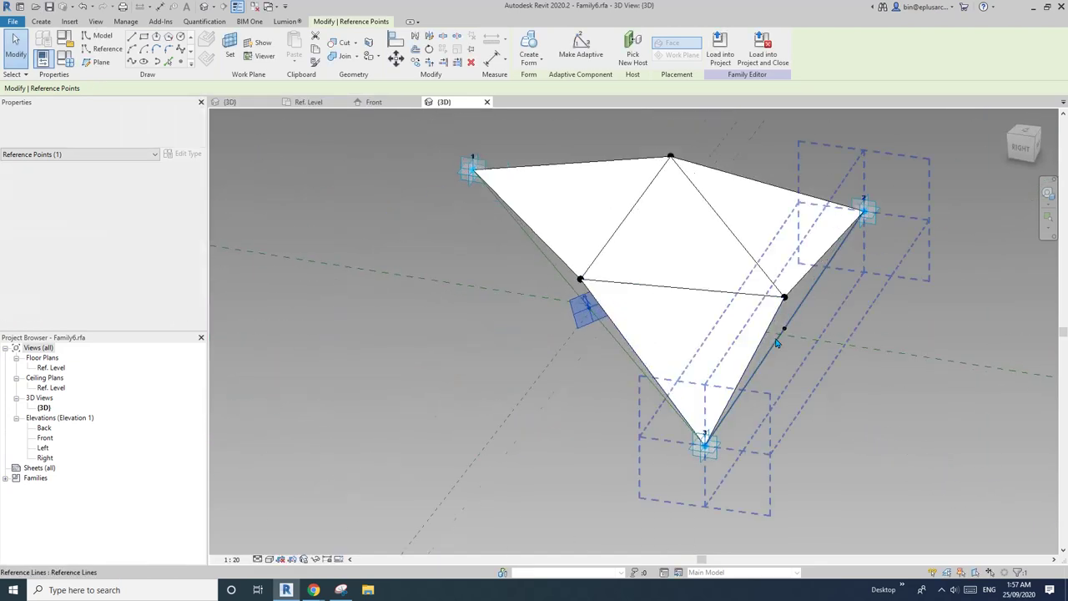
scroll(777, 338, "up", 1)
left_click(787, 325)
scroll(825, 336, "up", 1)
middle_click_drag(838, 332, 714, 333)
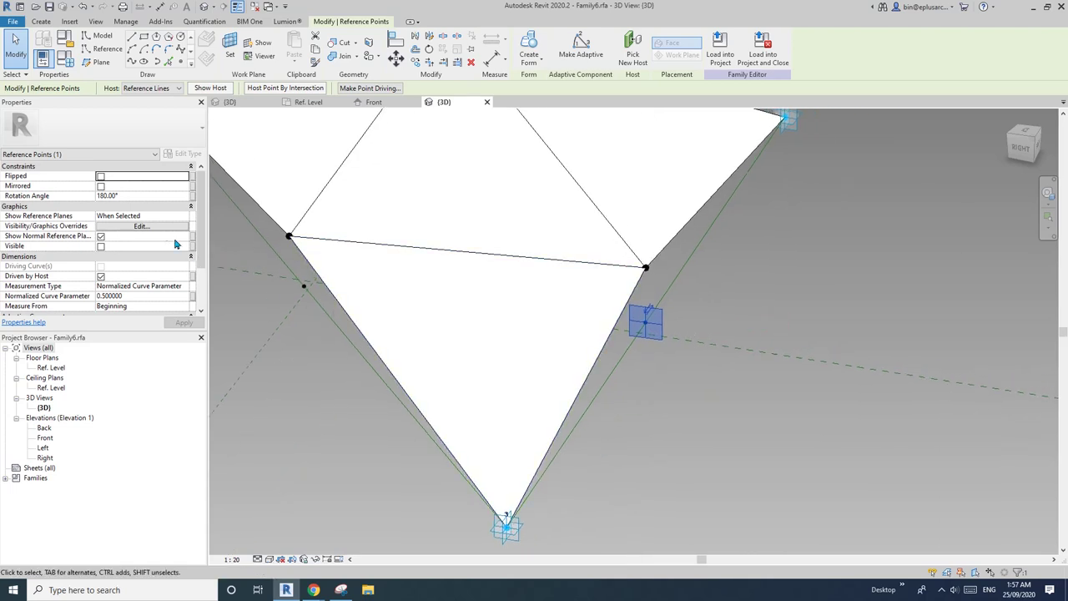
left_click(143, 197)
type("19")
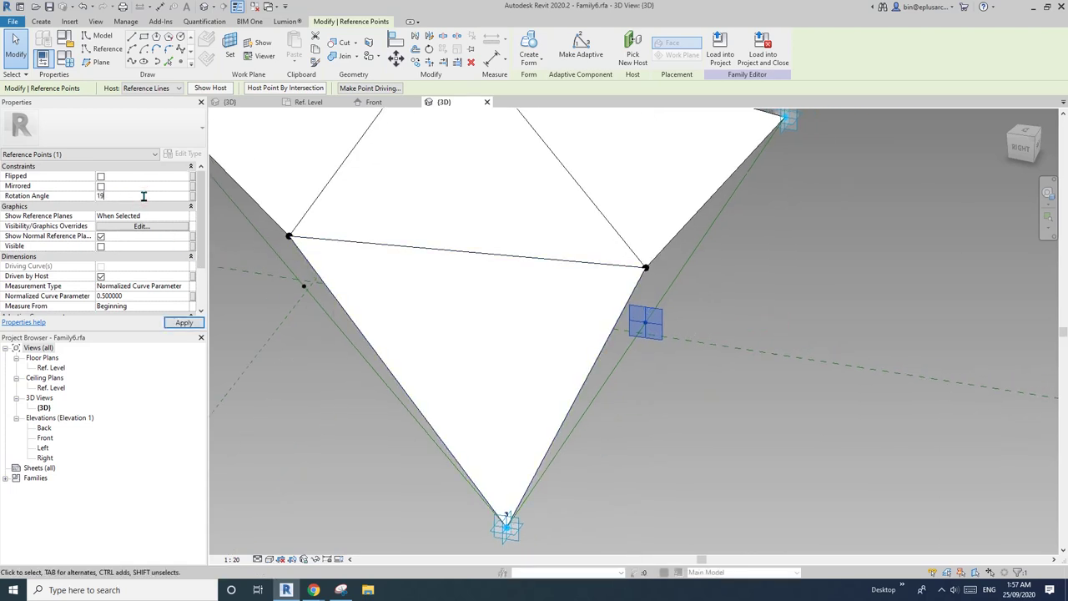
type("5")
key("Return")
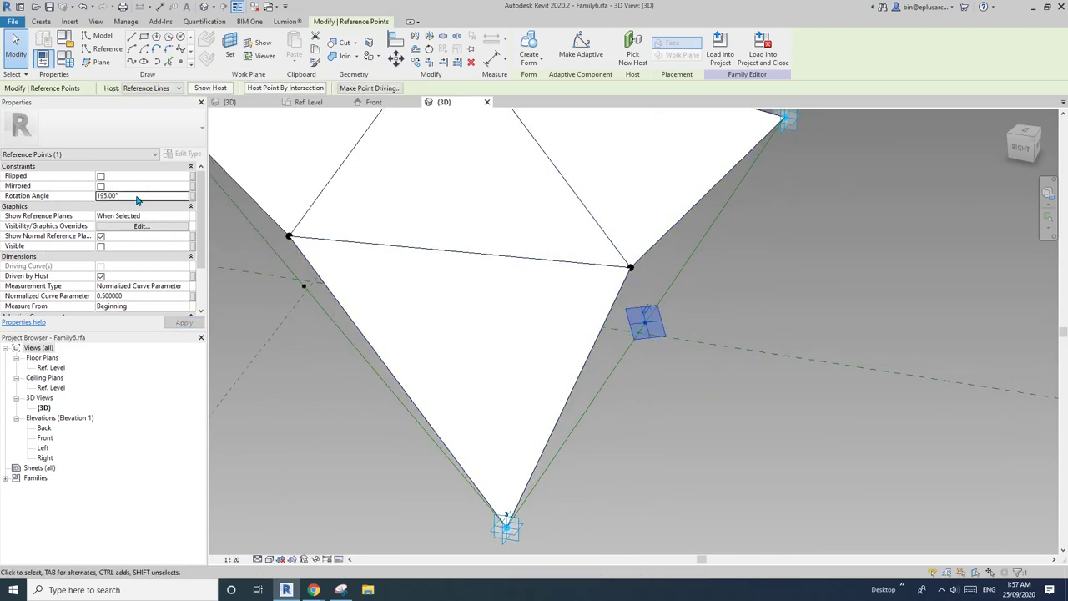
left_click(146, 199)
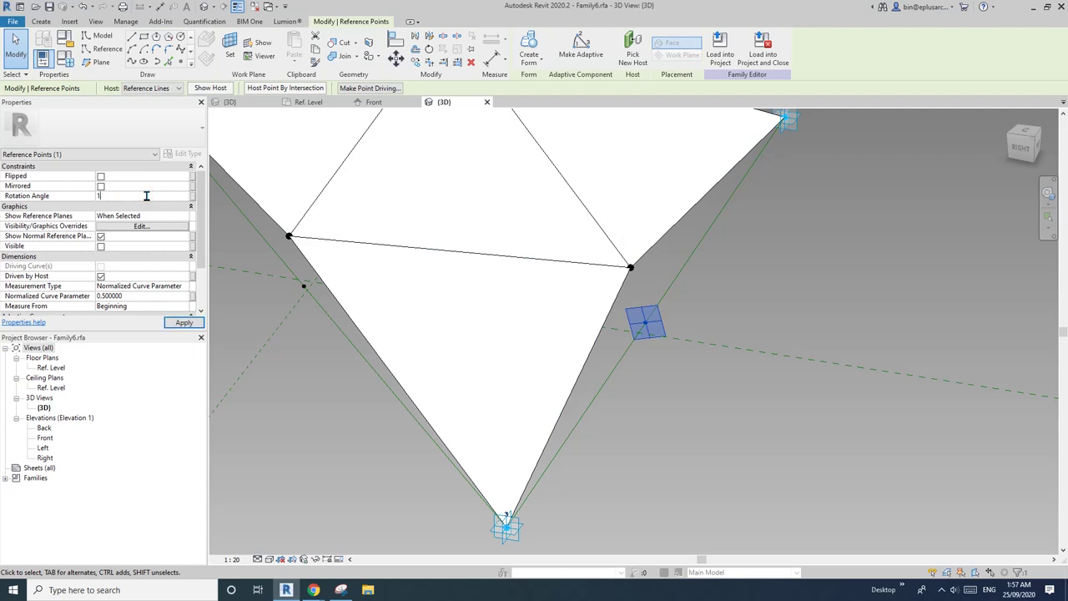
key("Return")
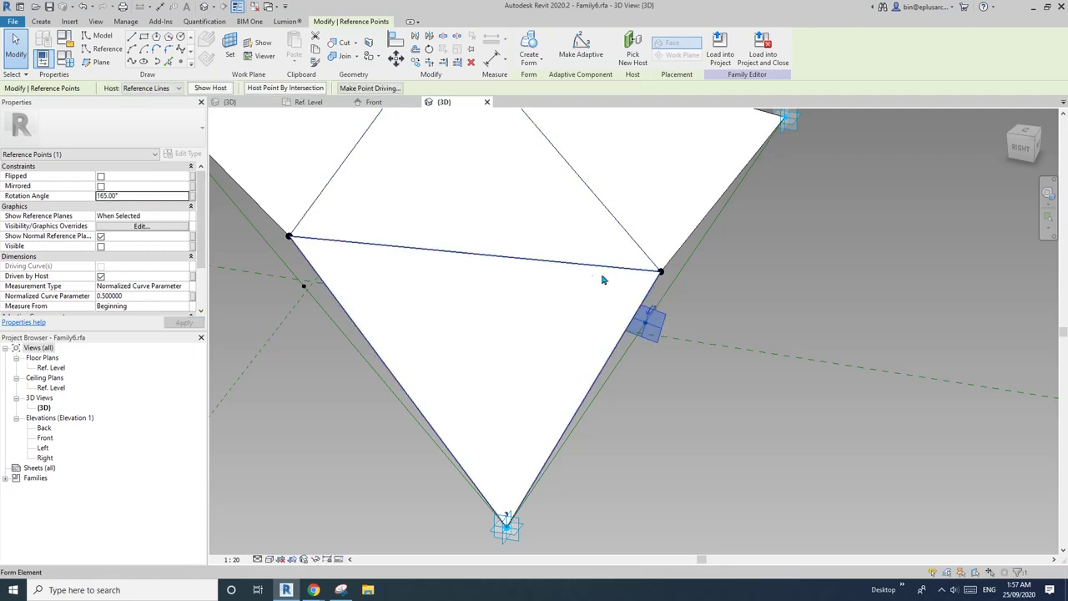
Step: Link the rotation angle of the midpoint between adaptive points 2 and 3 to a new type parameter named 180MA
left_click(190, 197)
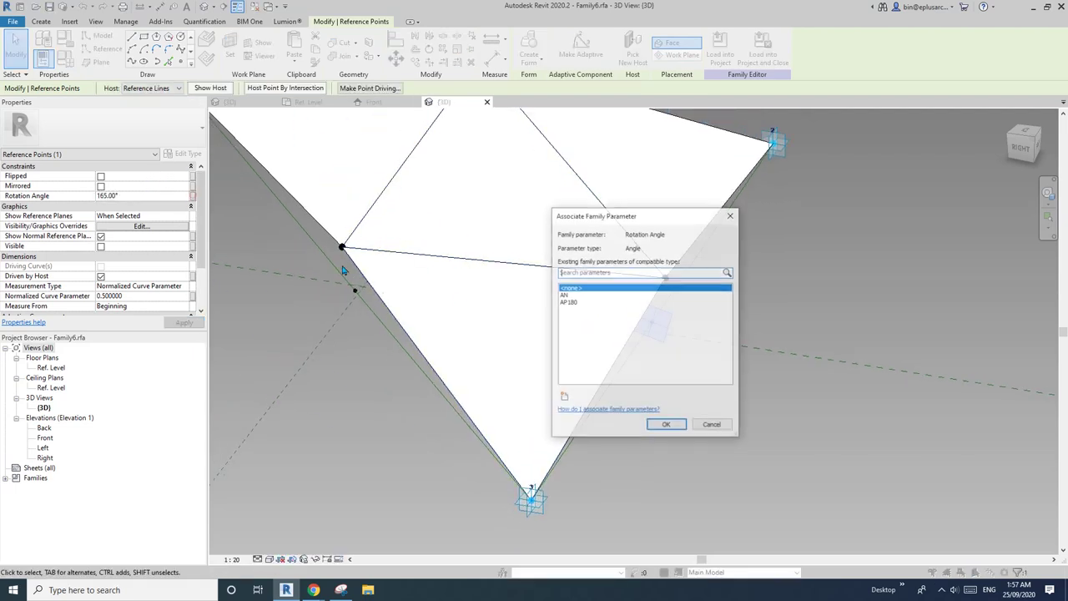
left_click(565, 398)
type("A")
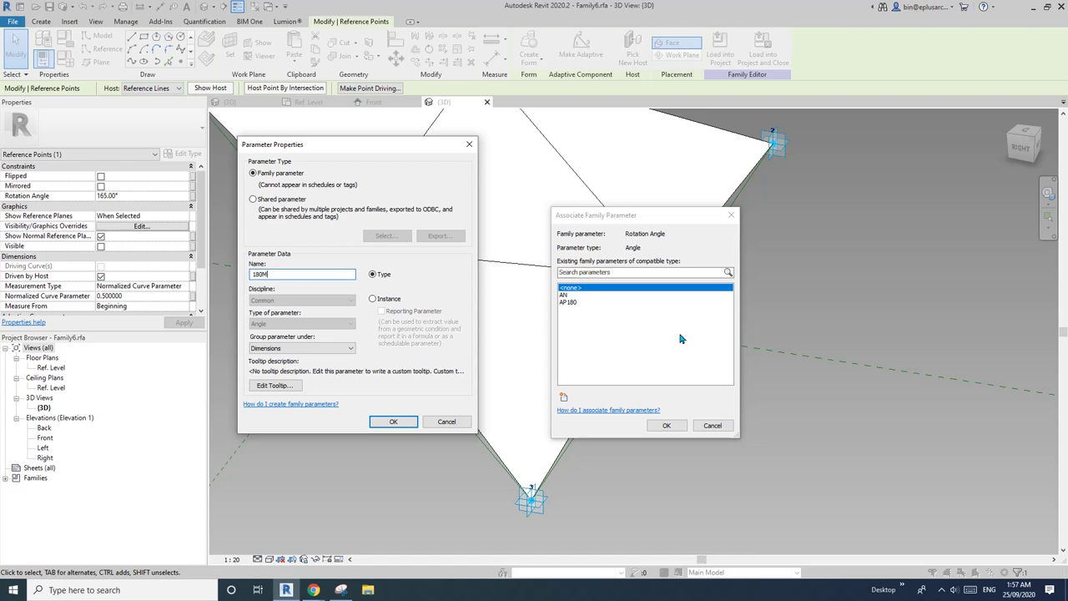
left_click(386, 423)
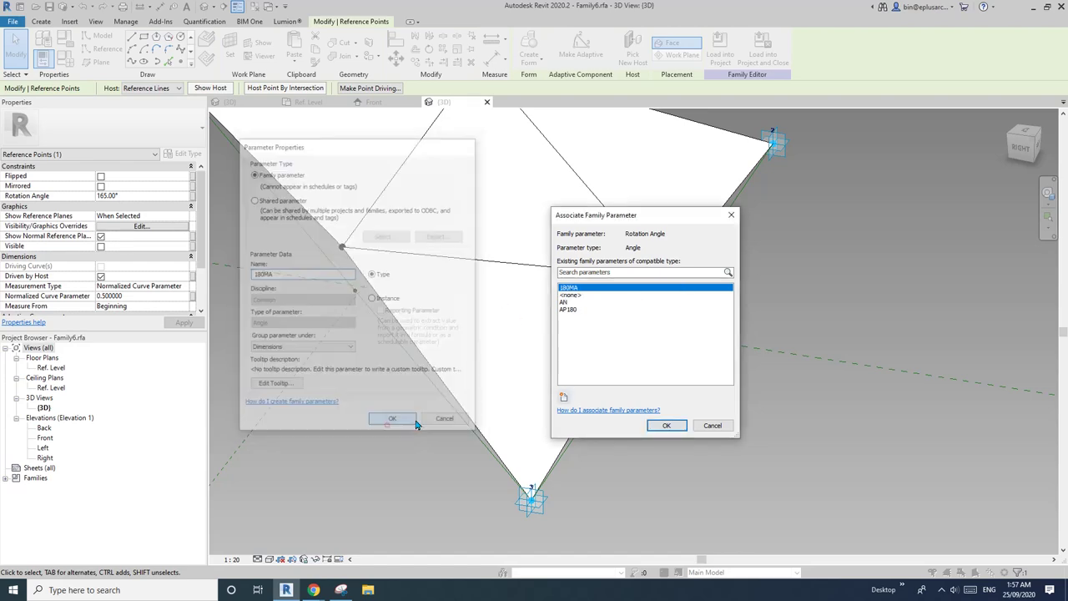
left_click(667, 427)
Step: Add an Angle type parameter named A and enter the formulas AN = -A, AP180 = 180° + A and 180MA = 180° - A
scroll(654, 389, "down", 2)
middle_click_drag(654, 389, 603, 379, "shift")
left_click(67, 60)
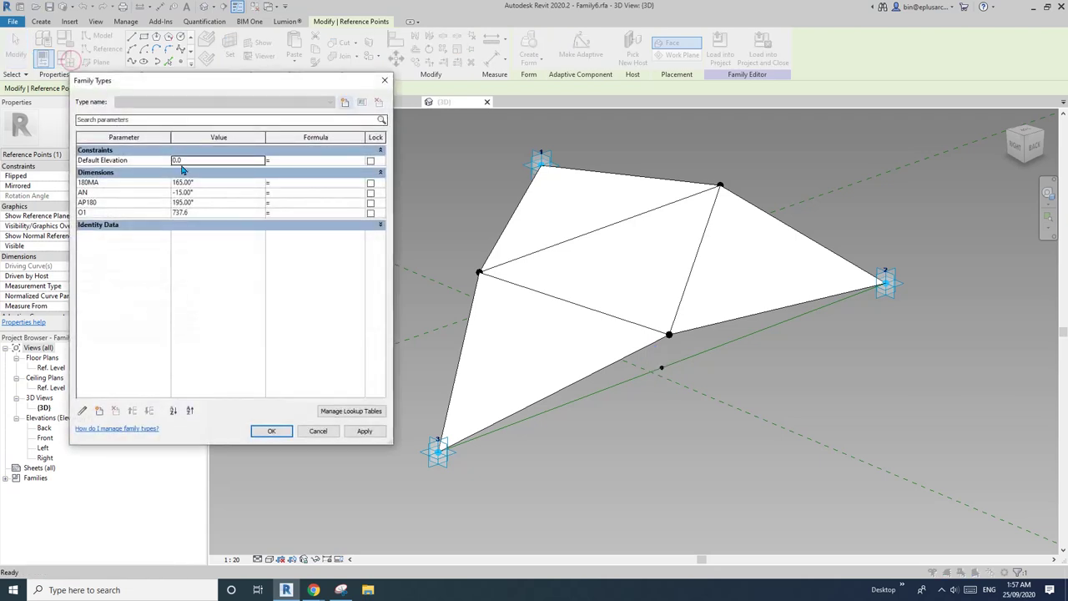
left_click(99, 410)
type("A")
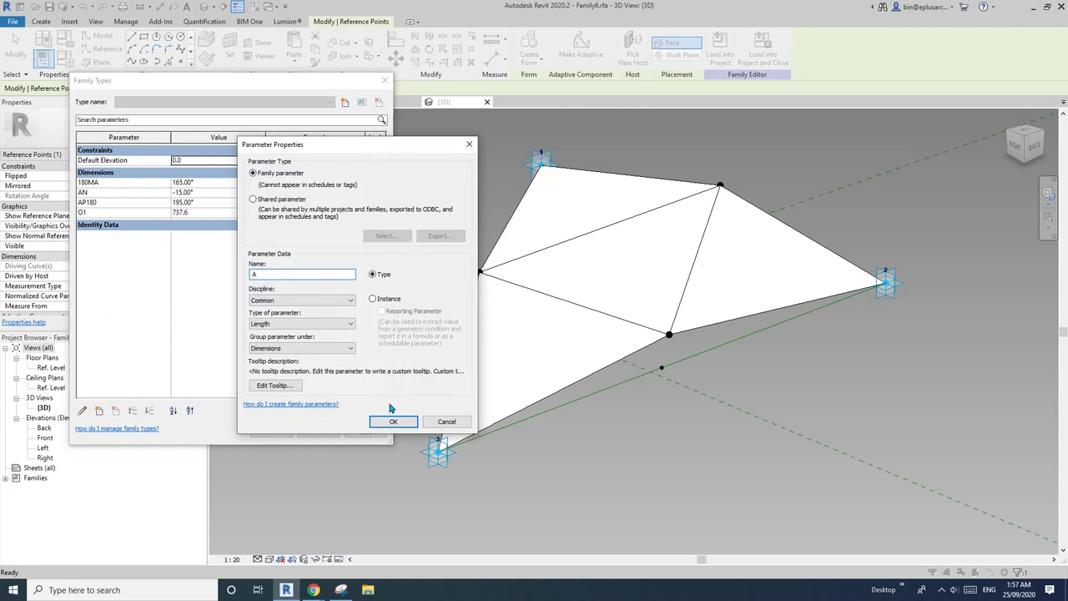
left_click(297, 324)
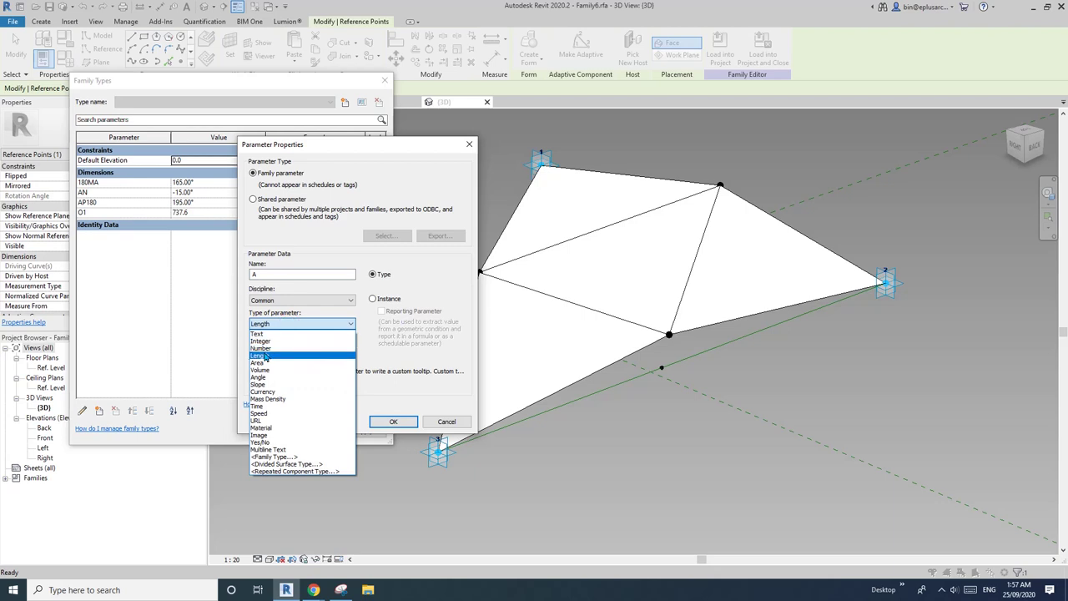
left_click(267, 377)
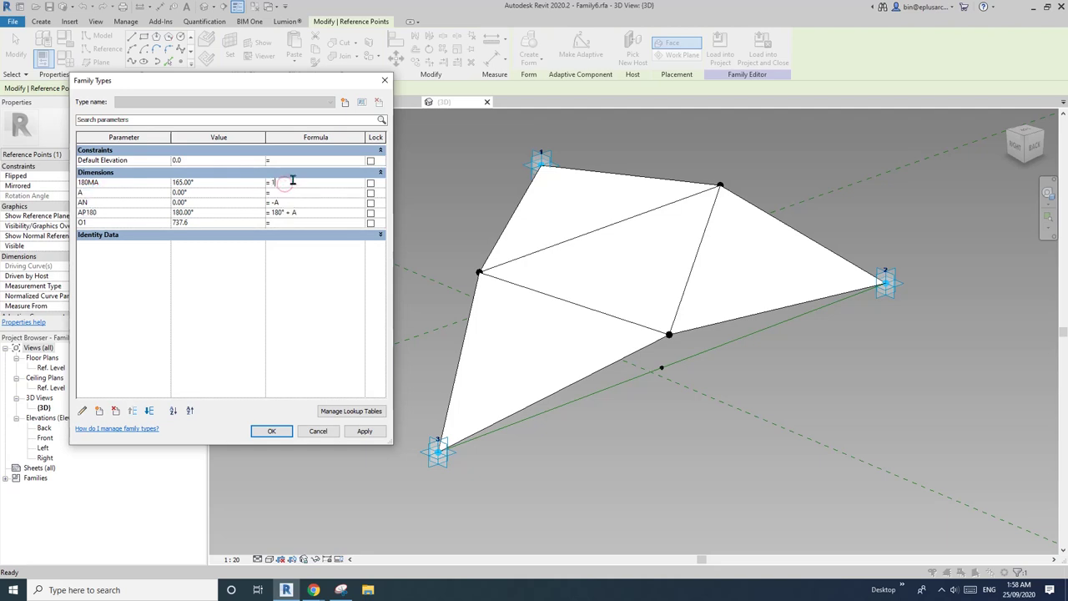
left_click(284, 284)
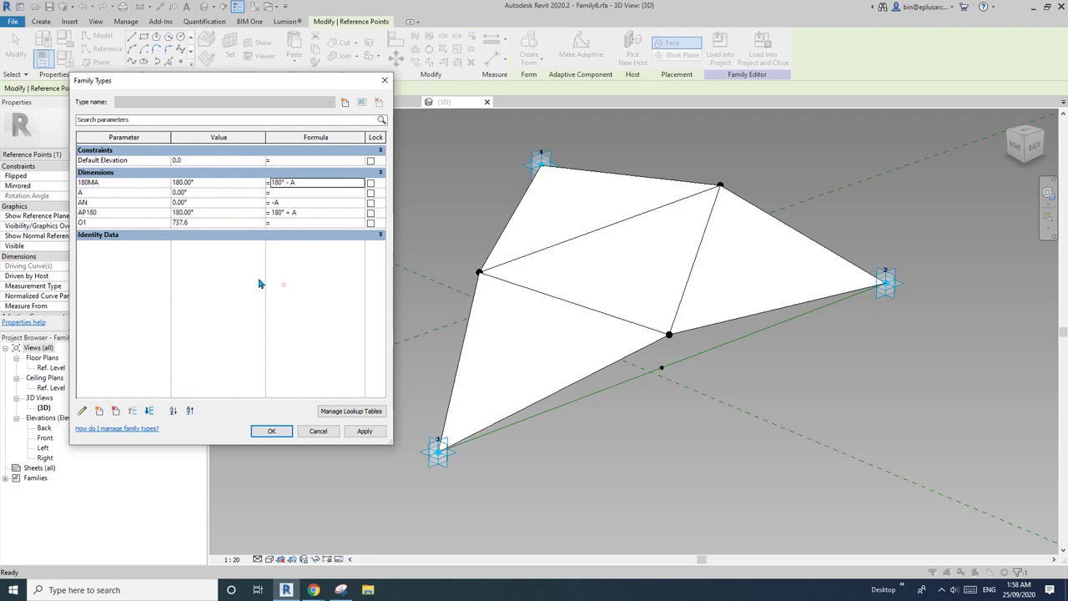
Step: Regroup the family parameter AP180 under Other
left_click(100, 212)
left_click(83, 413)
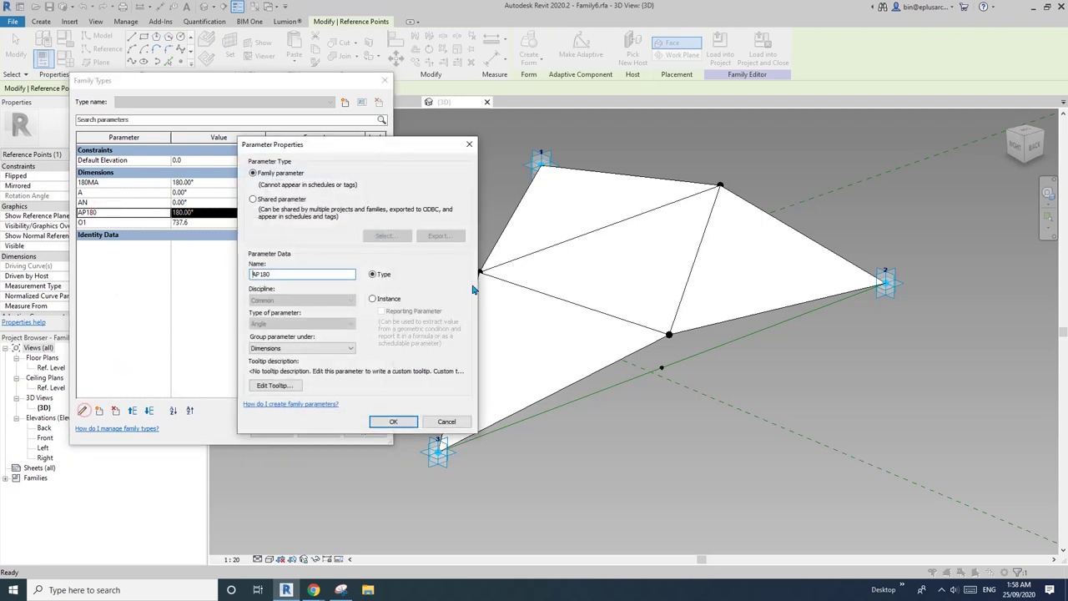
left_click(313, 348)
left_click(405, 382)
left_click(394, 421)
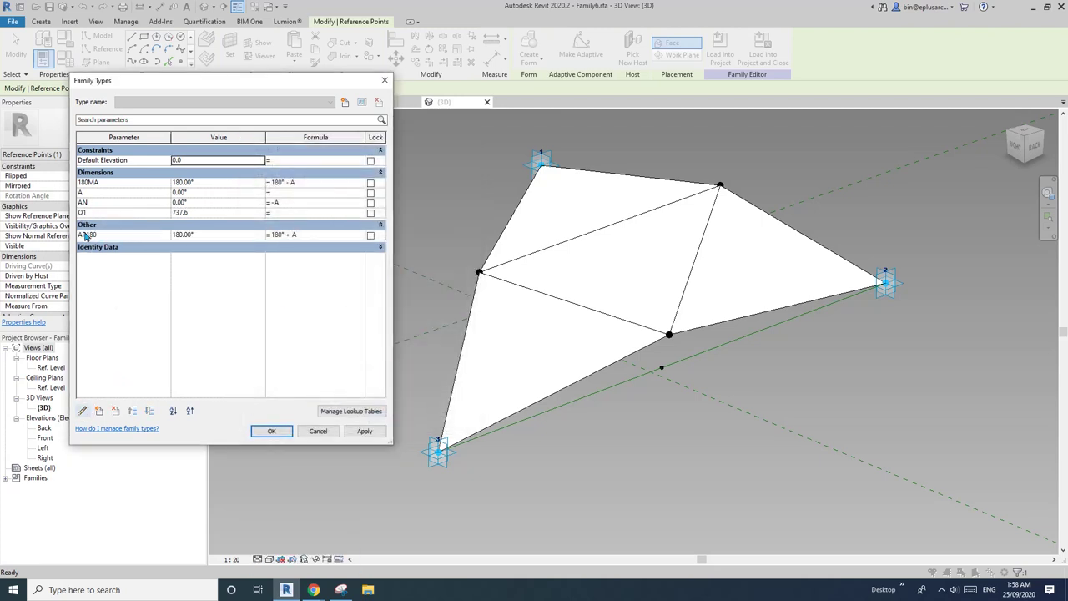
Step: Regroup the family parameter AN under Other
left_click(105, 202)
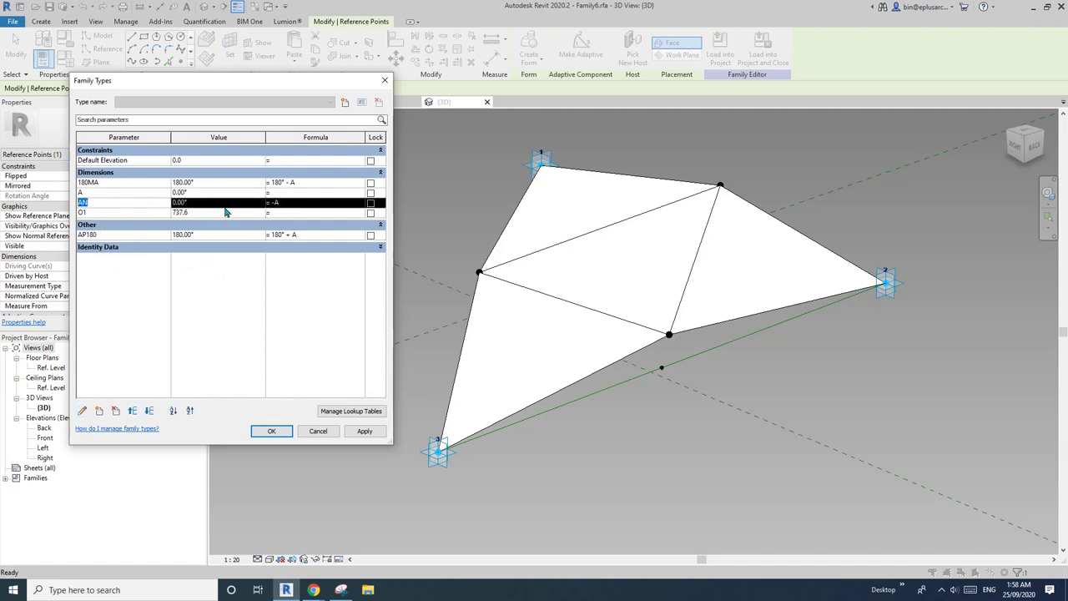
left_click(85, 411)
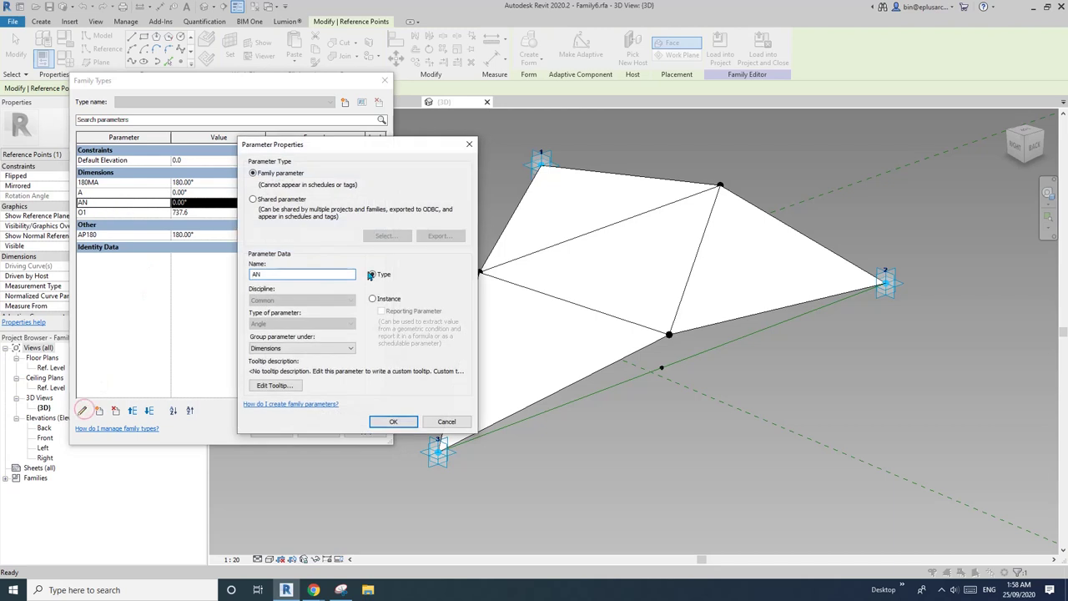
left_click(313, 345)
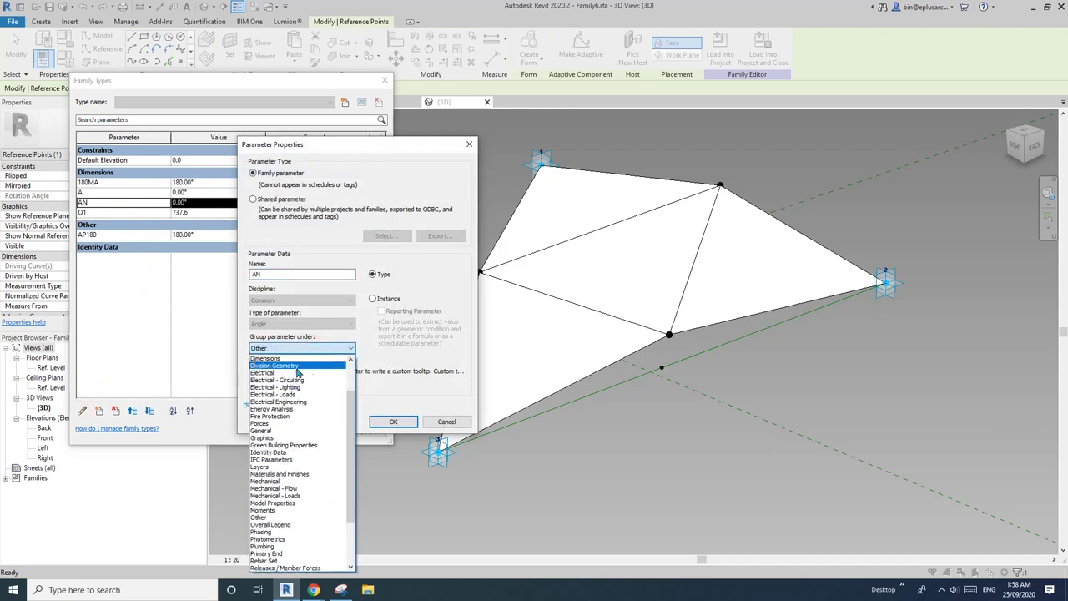
left_click(317, 370)
left_click(393, 422)
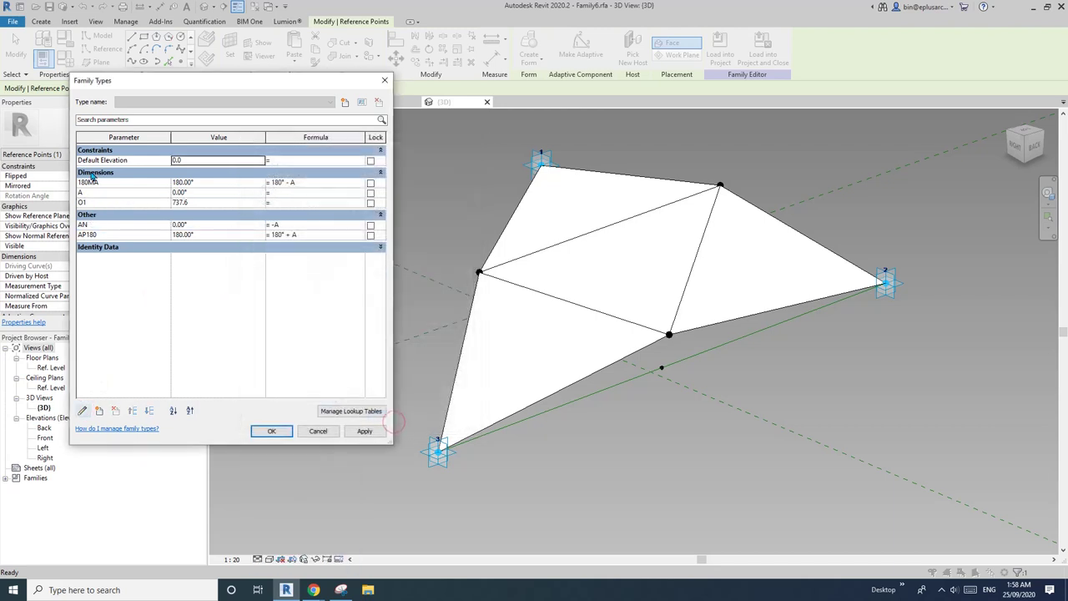
Step: Regroup the family parameter 180MA under Other
left_click(133, 183)
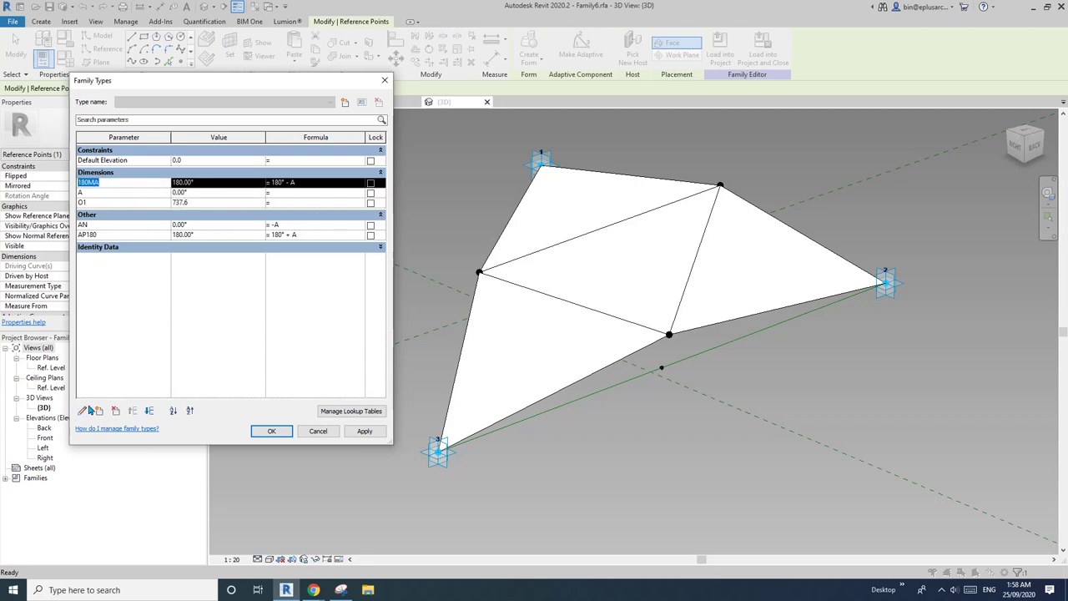
left_click(82, 411)
left_click(314, 349)
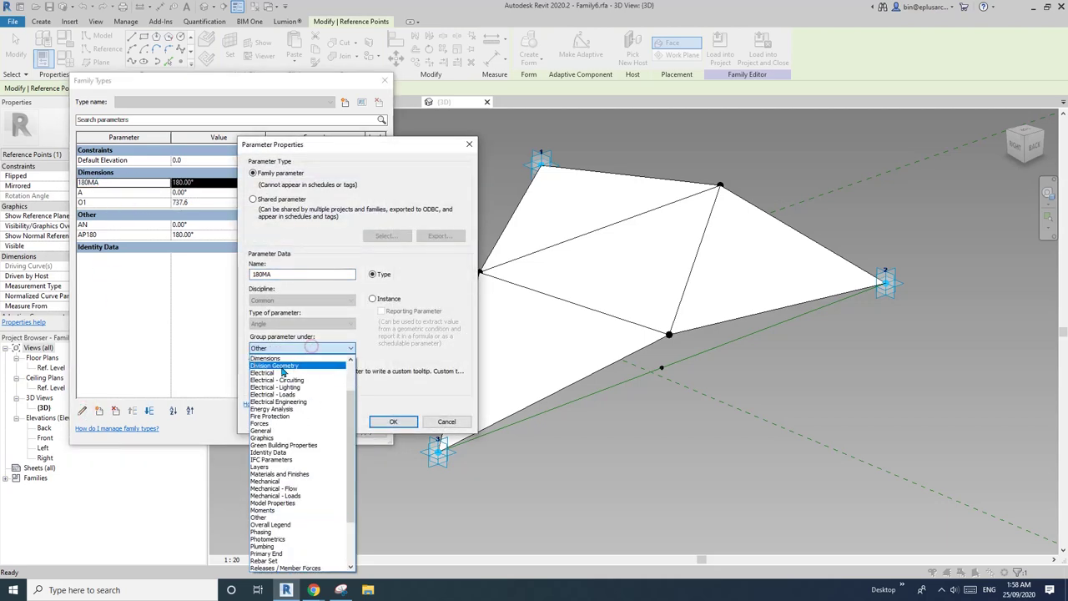
left_click(263, 424)
left_click(393, 421)
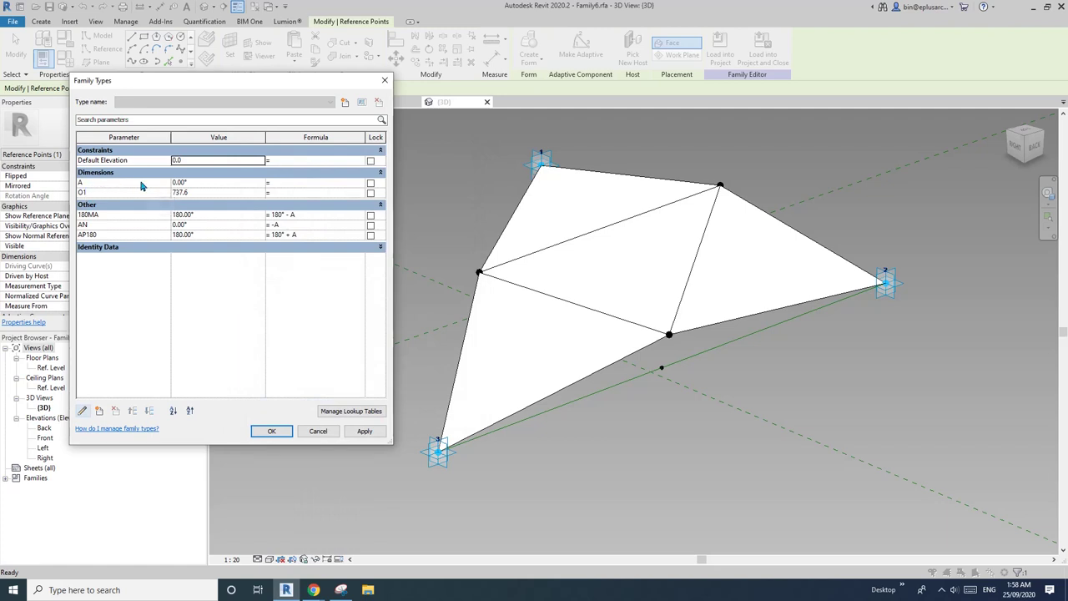
Step: Set the angle parameter A to 15° and apply it to the panel family
left_click(197, 185)
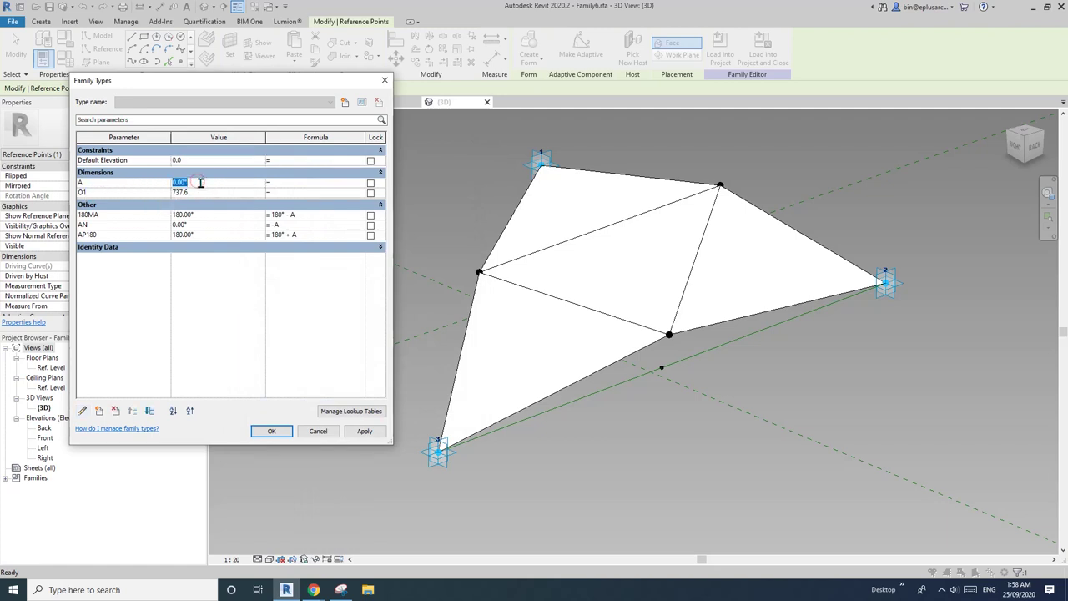
type("15")
left_click(365, 431)
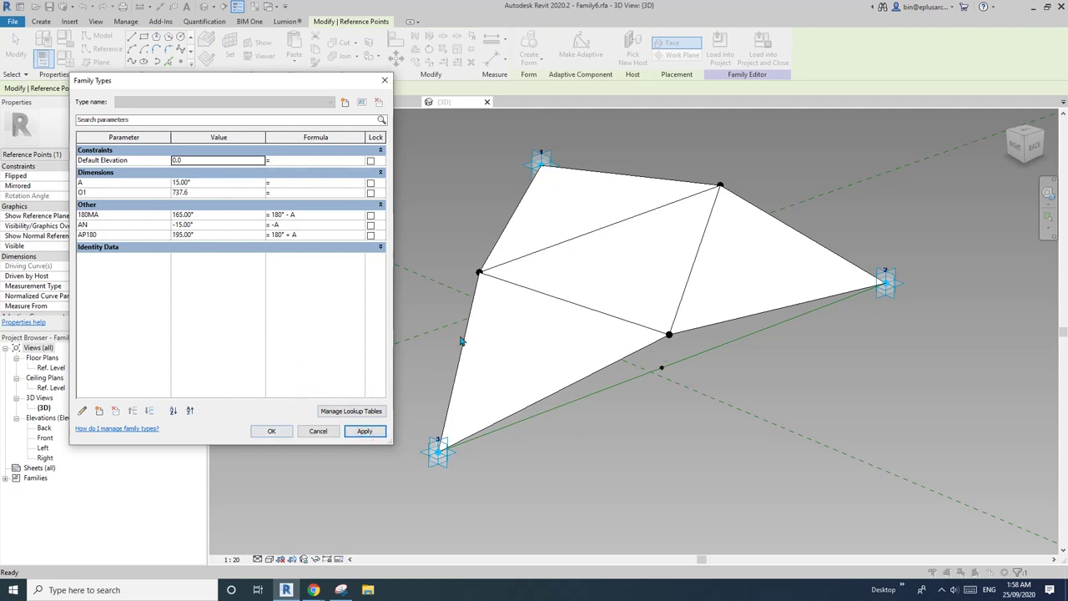
Step: Set the angle parameter A to 30° and accept the family type changes
left_click(219, 182)
type("30")
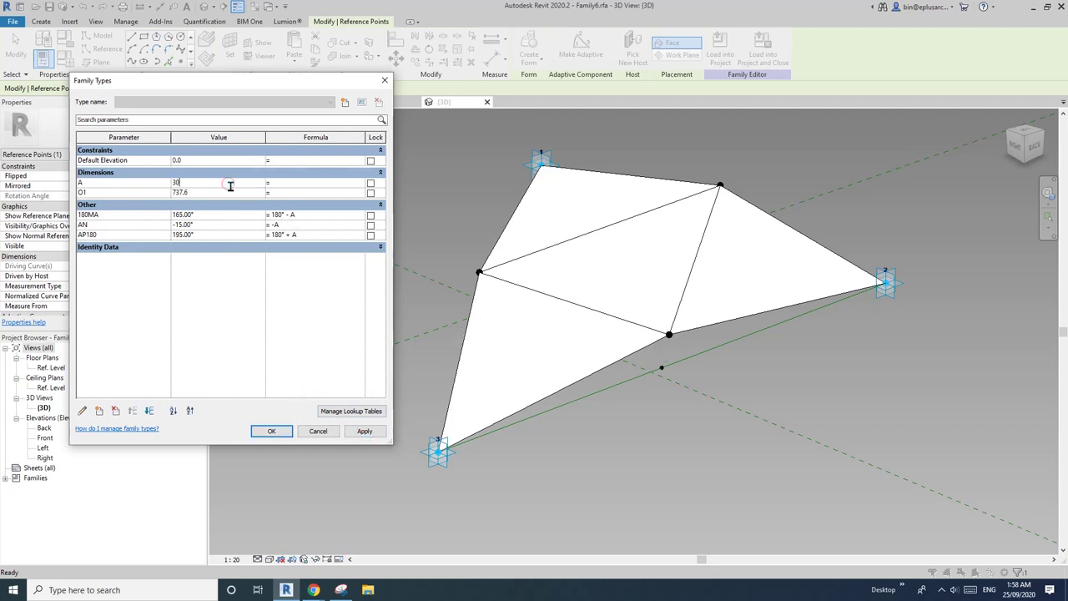
left_click(371, 432)
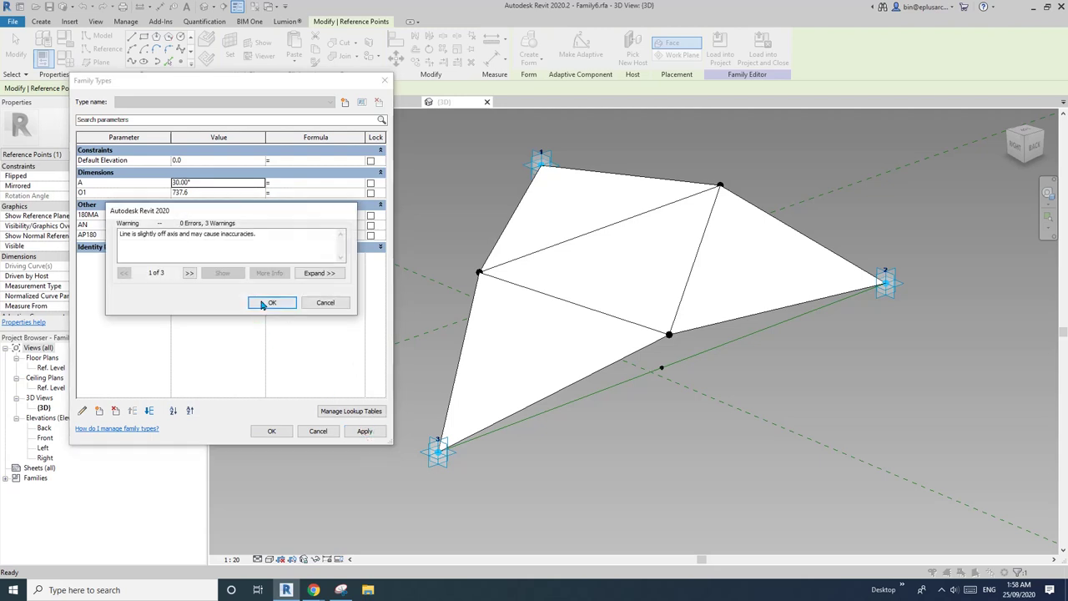
left_click(269, 304)
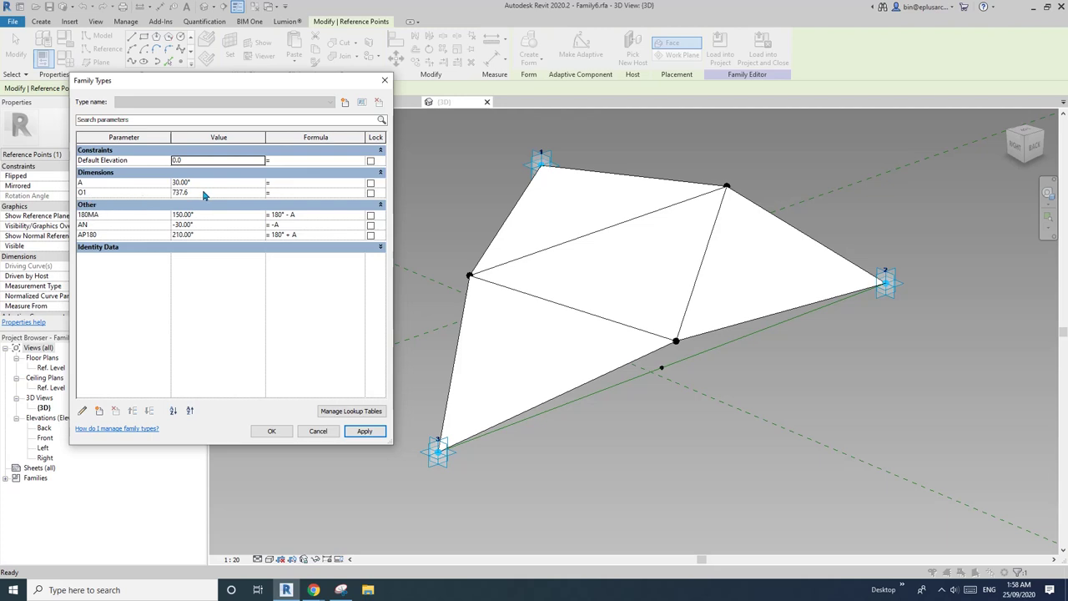
left_click(276, 434)
Step: Load the panel family into the sphere family Family5 and close it, overwriting the existing version
middle_click_drag(399, 315, 443, 327)
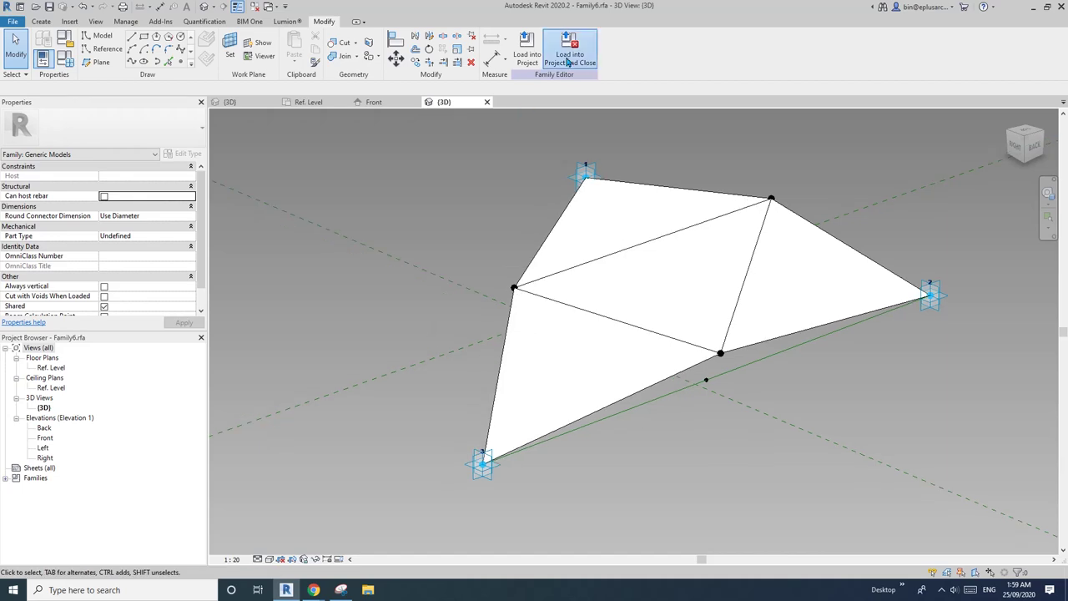
left_click(566, 60)
left_click(558, 294)
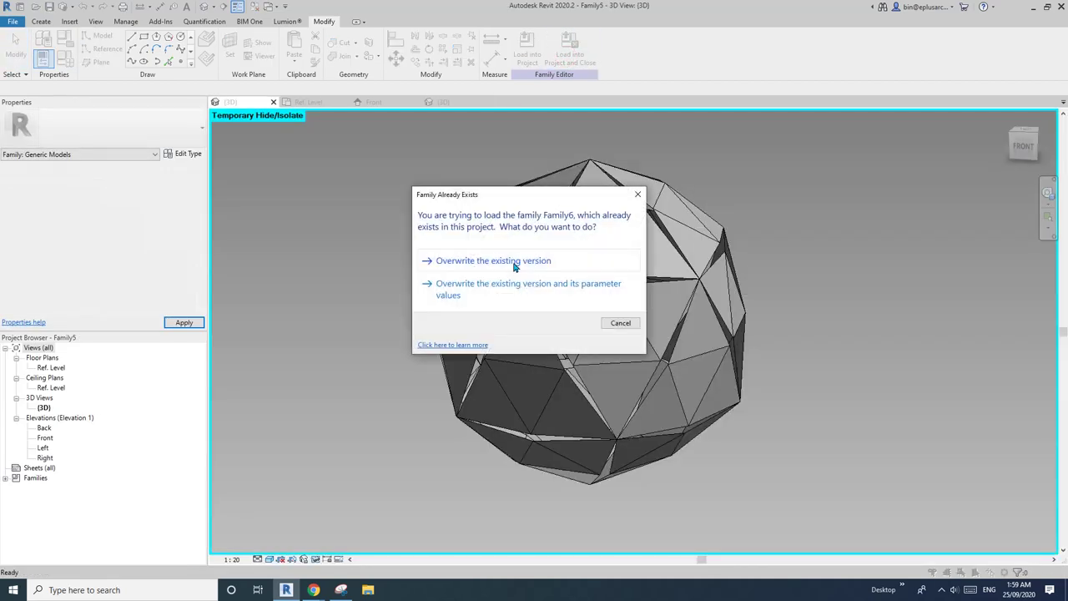
left_click(515, 262)
Step: Select a panel beside a gap on the sphere and set its type parameter A to 20°
middle_click_drag(613, 325, 610, 264, "shift")
scroll(584, 267, "up", 5)
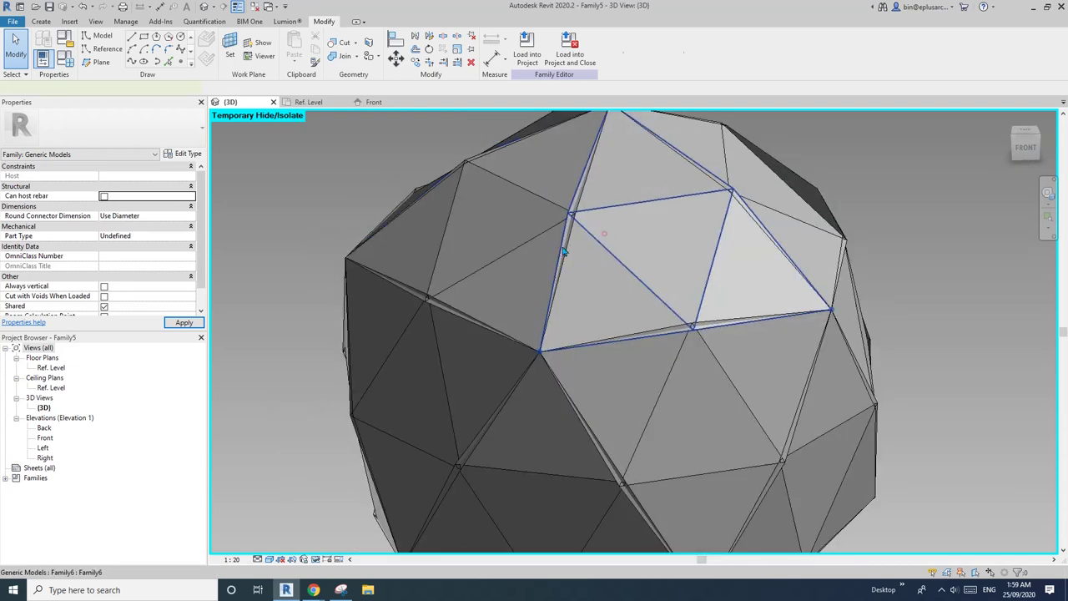
left_click(565, 251)
scroll(596, 267, "up", 5)
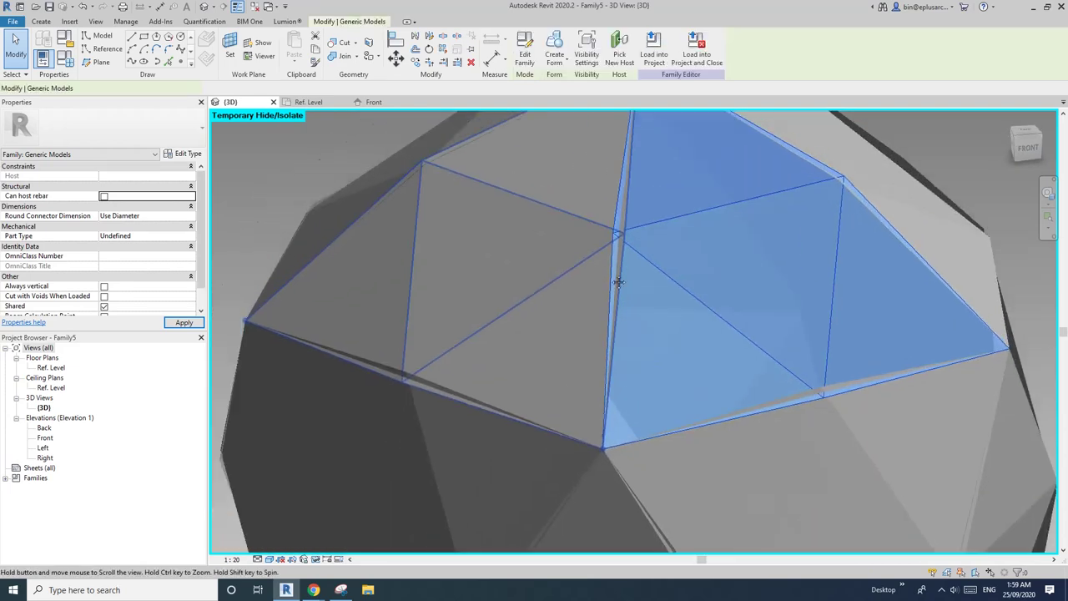
scroll(618, 283, "up", 5)
left_click(673, 322)
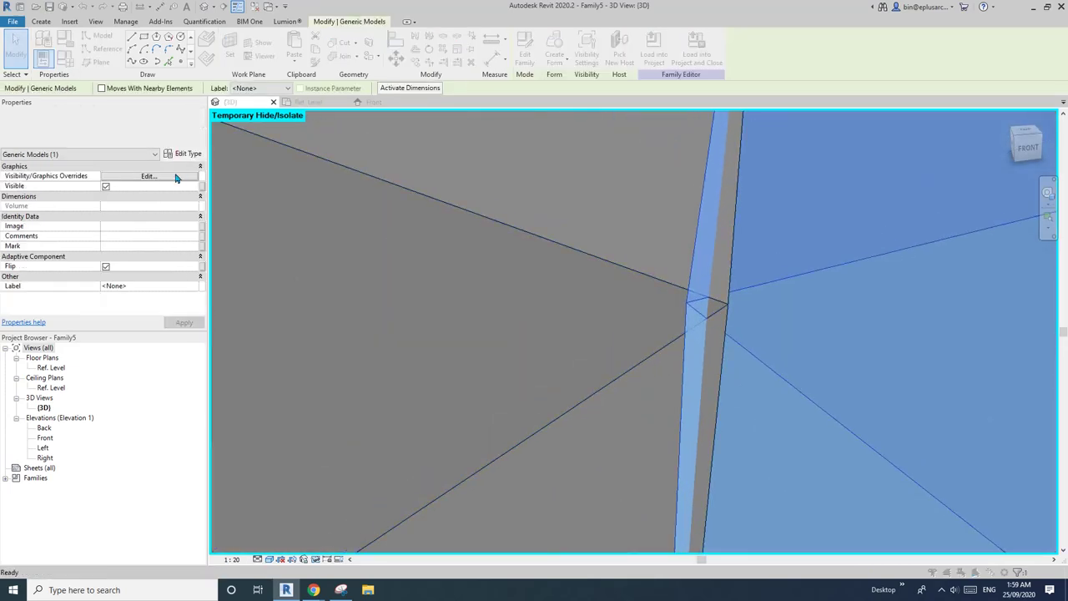
left_click(182, 154)
left_click(353, 198)
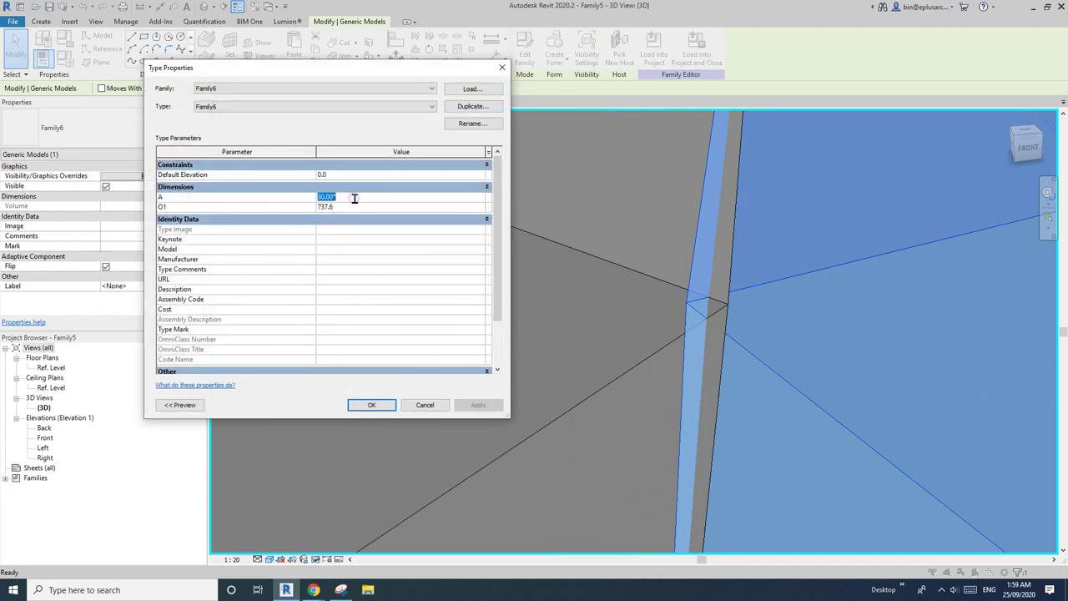
type("20")
left_click(476, 406)
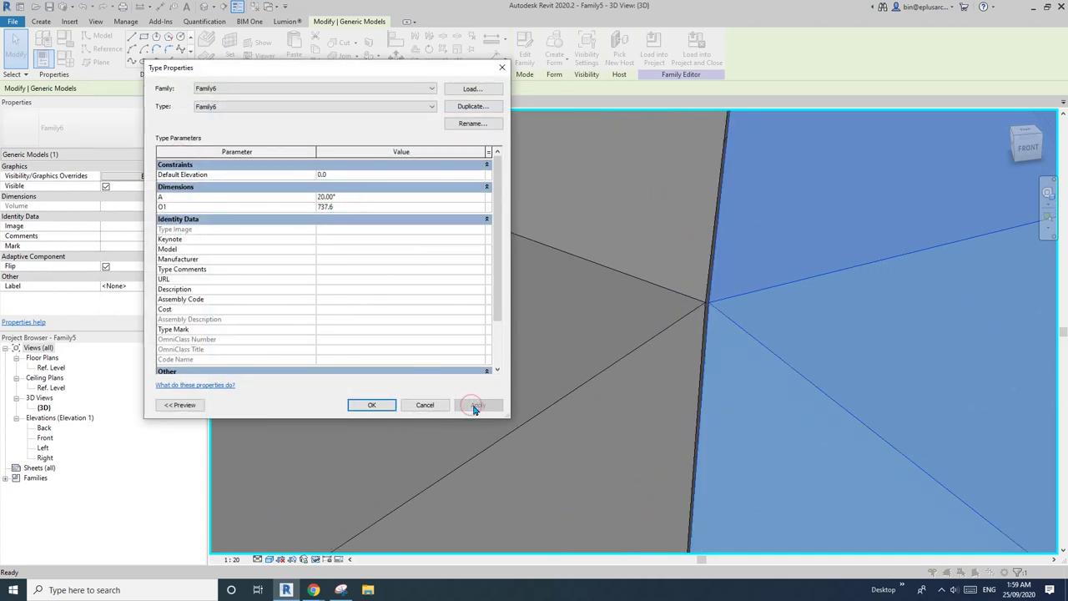
Step: Accept the current panel type, inspect the gap between the panels, and try angle parameter A at 19°
left_click(386, 406)
scroll(718, 288, "up", 5)
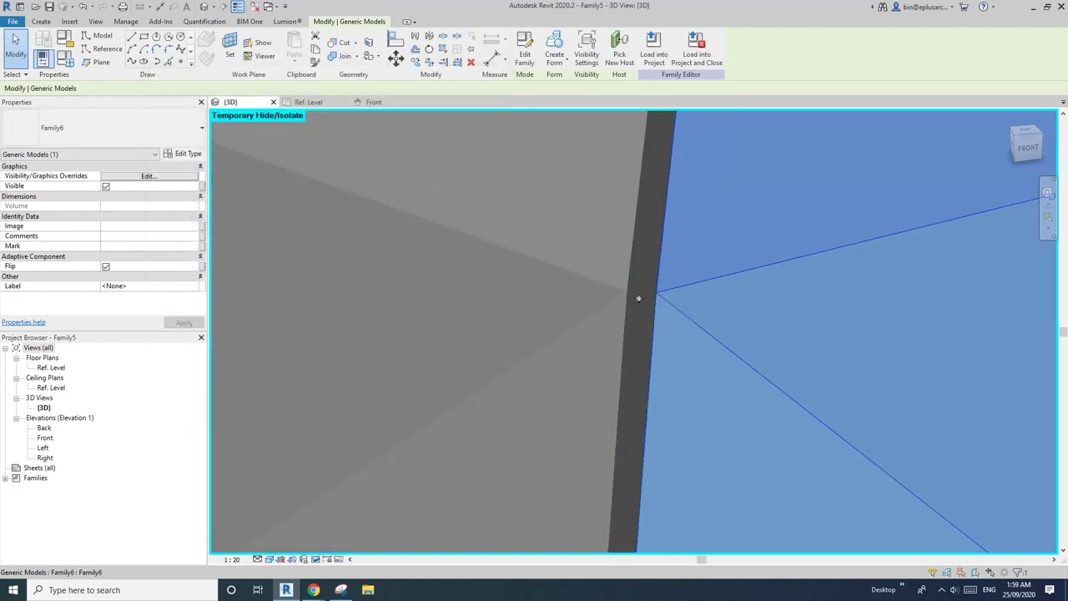
scroll(638, 298, "down", 5)
left_click(183, 154)
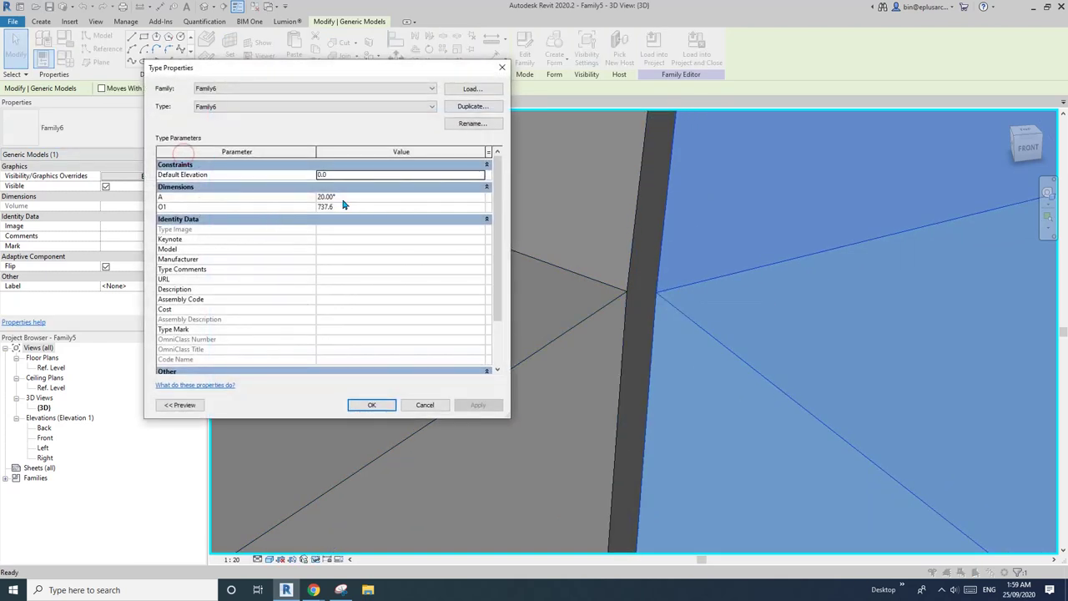
left_click(346, 197)
type("19")
left_click(479, 405)
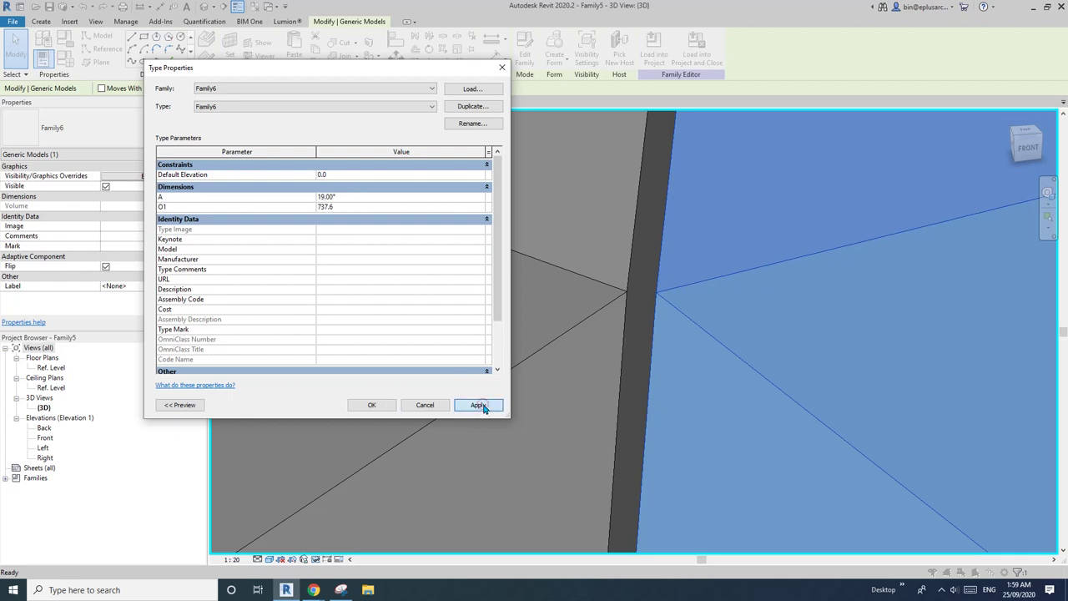
Step: Try angle parameter A at 19.6°, and apply one further value to narrow the gap
left_click(357, 200)
type("19")
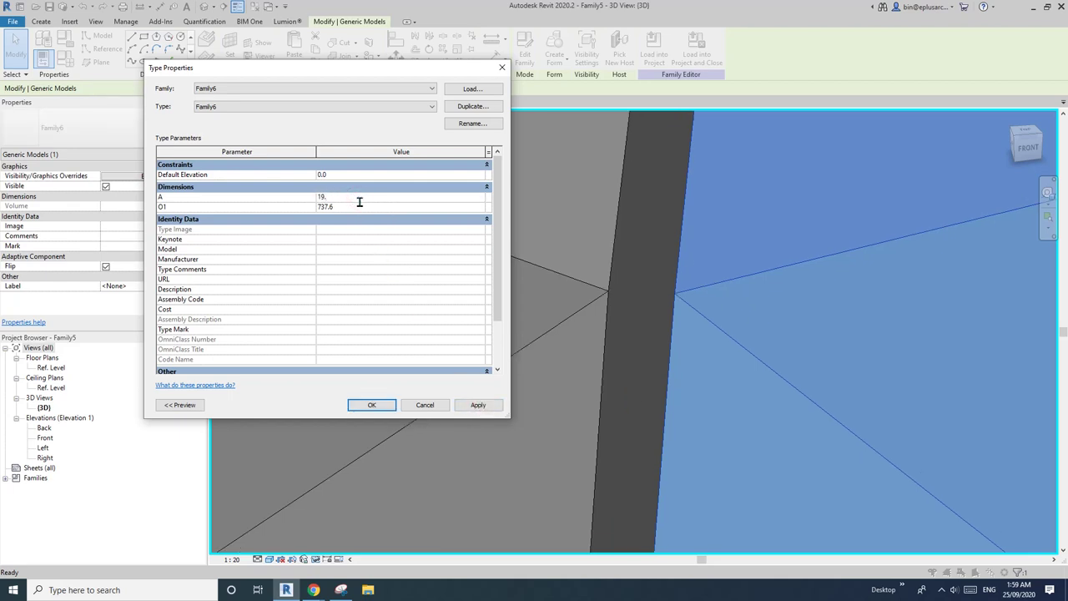
type(".6")
left_click(474, 405)
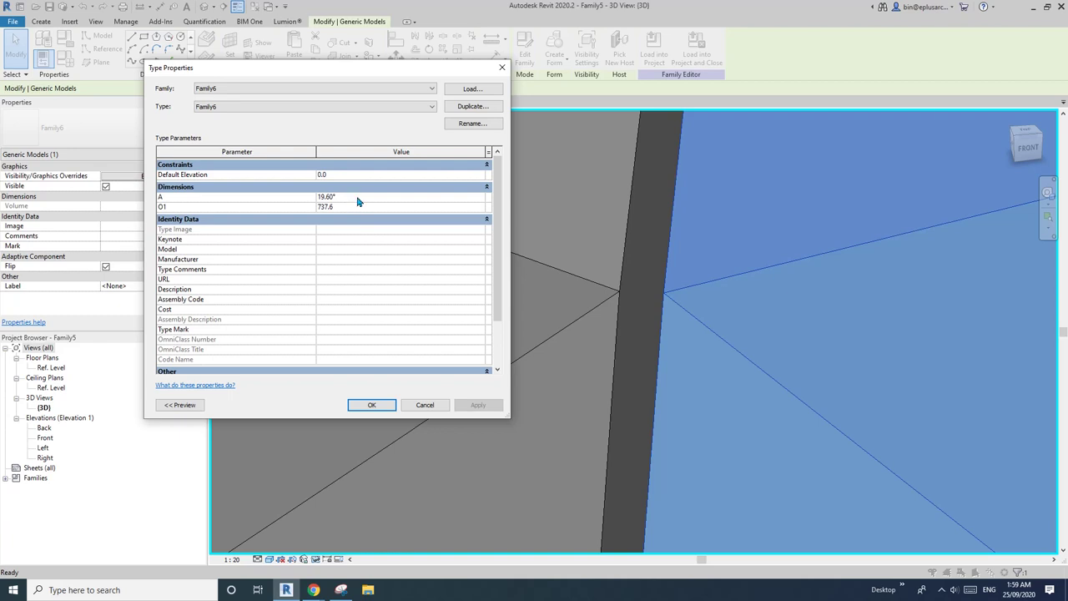
type("1")
left_click(477, 406)
Step: Try angle parameter A at 20.5° and at 21°, applying each value to the panels
left_click(364, 198)
type("20")
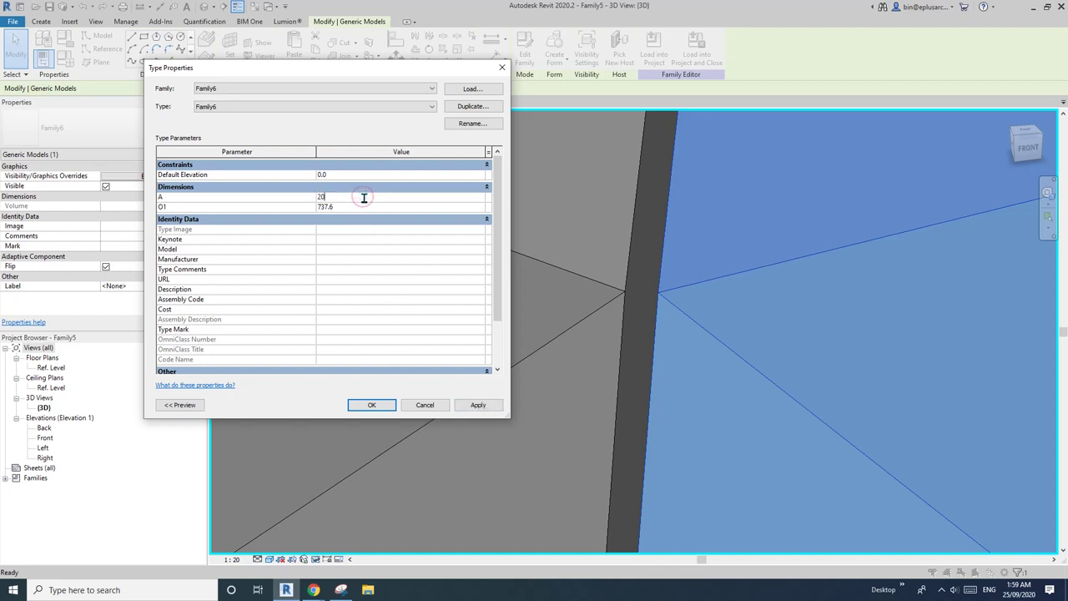
type(".5")
left_click(465, 408)
left_click(354, 197)
type("21")
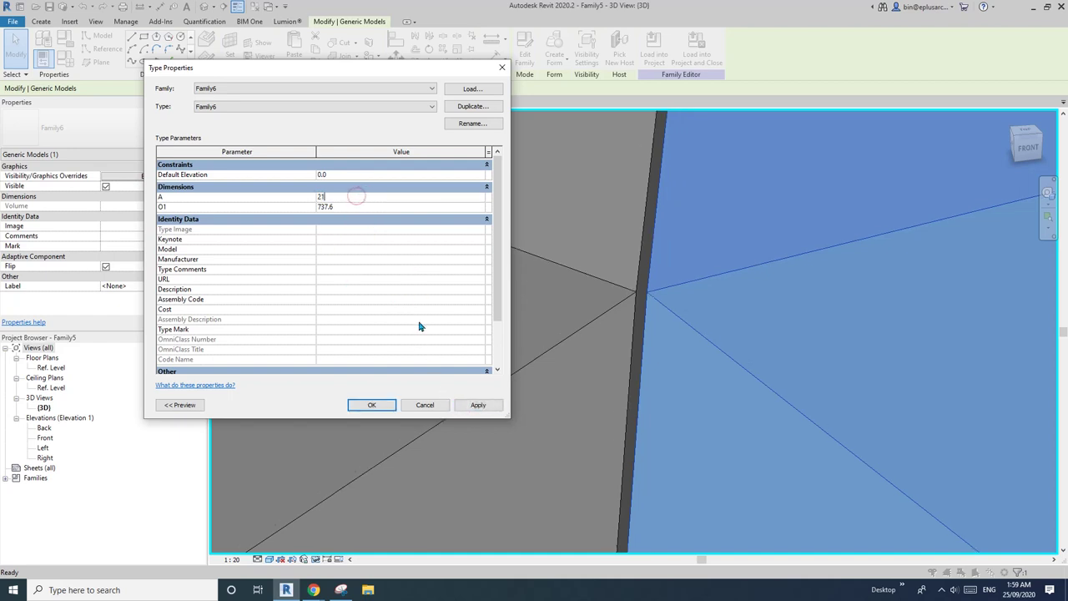
left_click(477, 405)
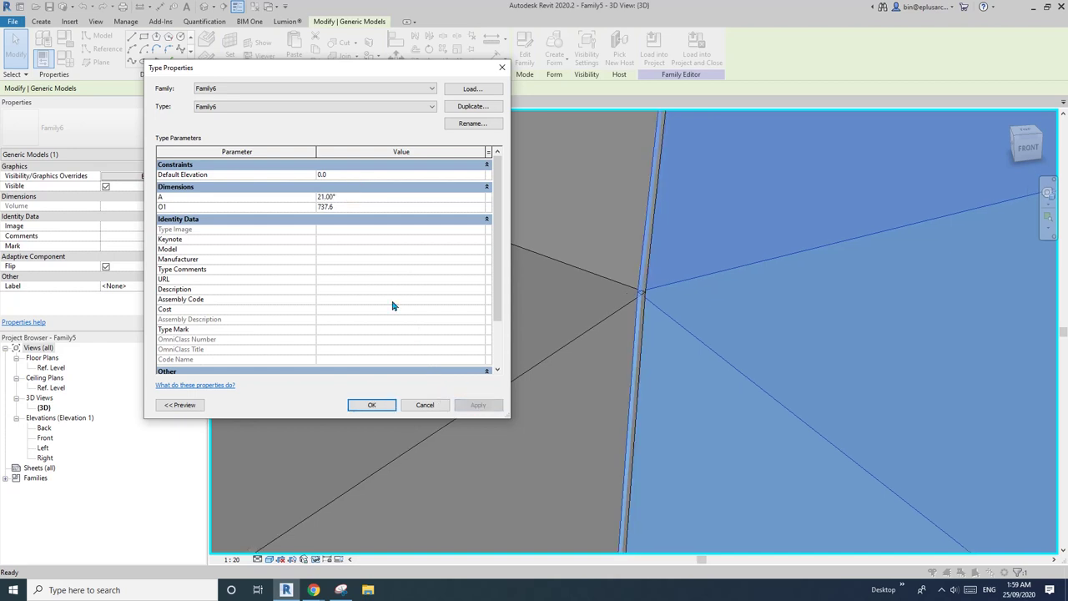
Step: Set angle parameter A of the panel type to 20.8° and accept the type changes
left_click(355, 198)
type("20.8")
left_click(474, 406)
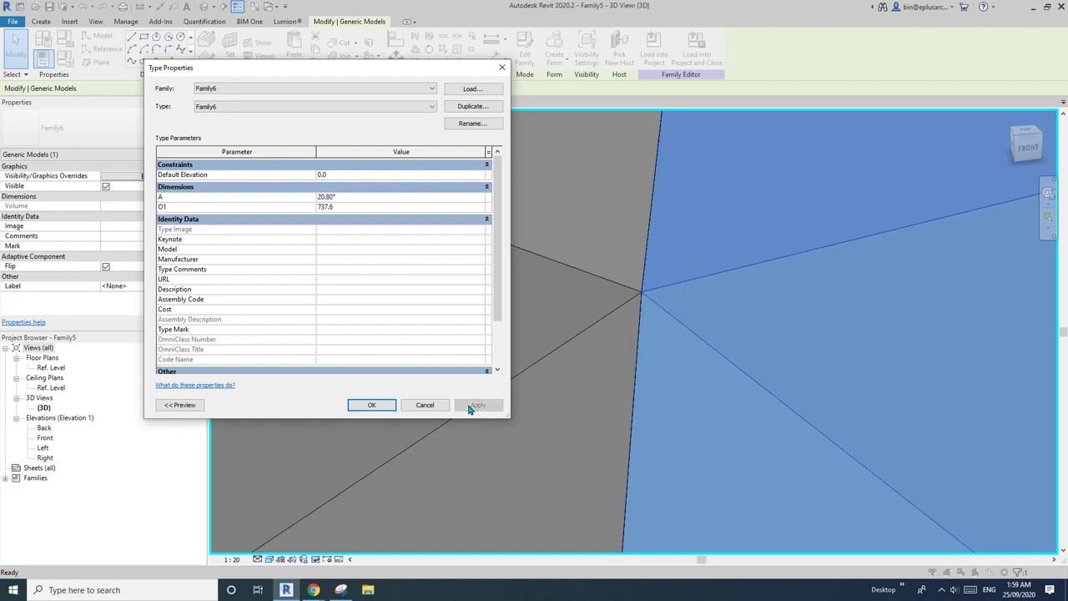
left_click(396, 405)
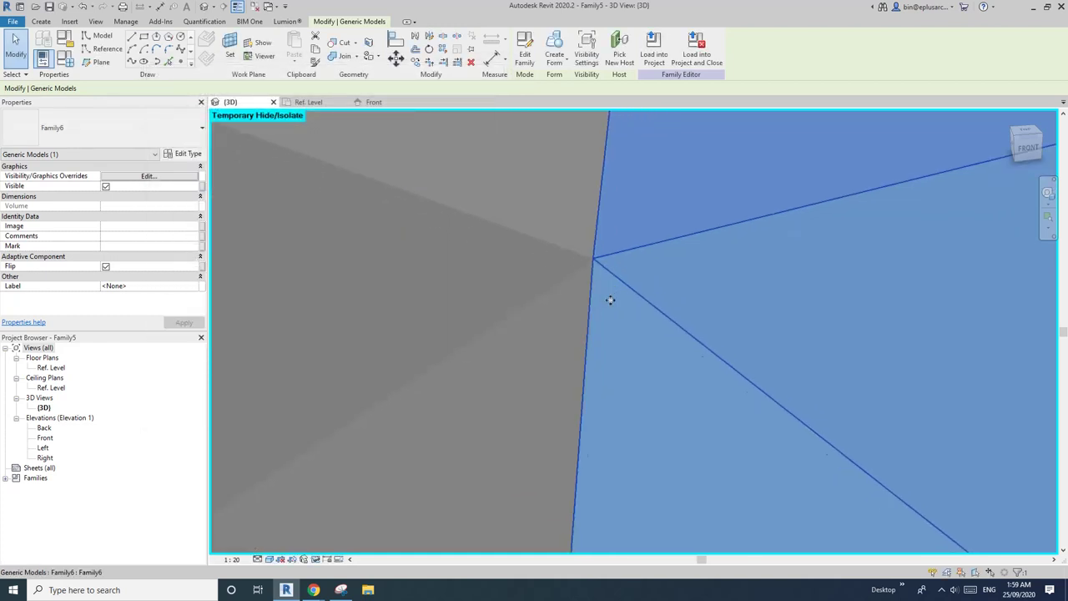
Step: Inspect the seam between the panels and try angle parameter A at 20.78° and at 79°
middle_click_drag(605, 296, 286, 203, "shift")
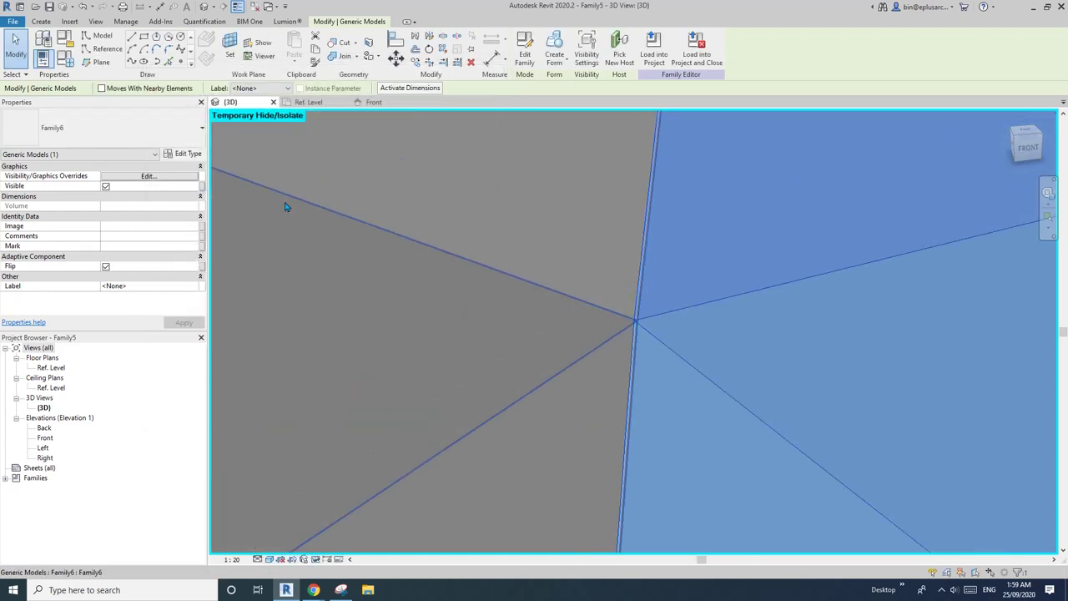
left_click(185, 155)
double_click(349, 197)
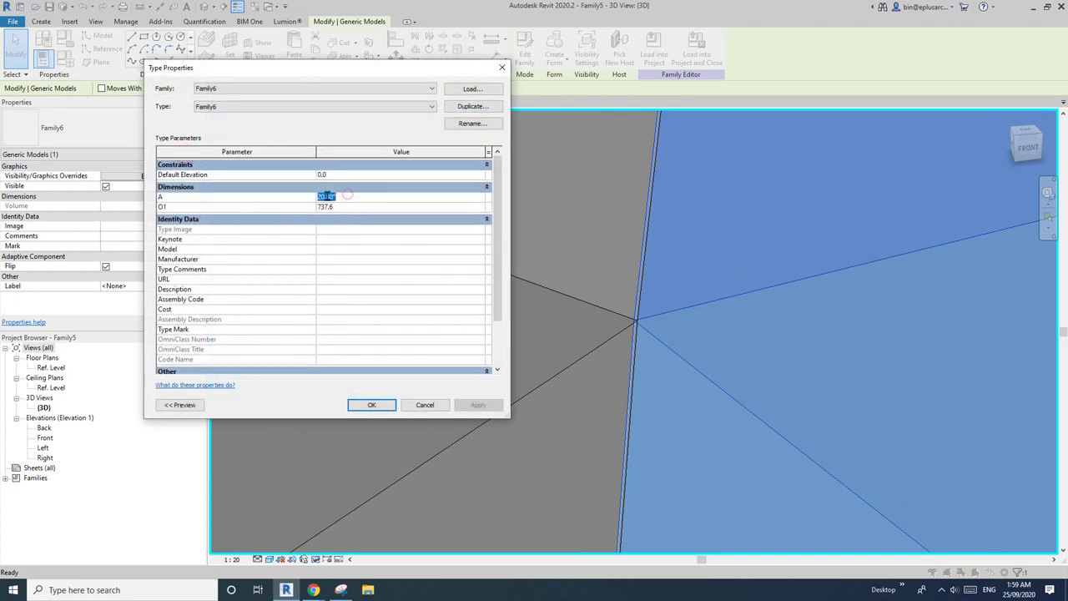
type("78")
left_click(473, 405)
double_click(358, 200)
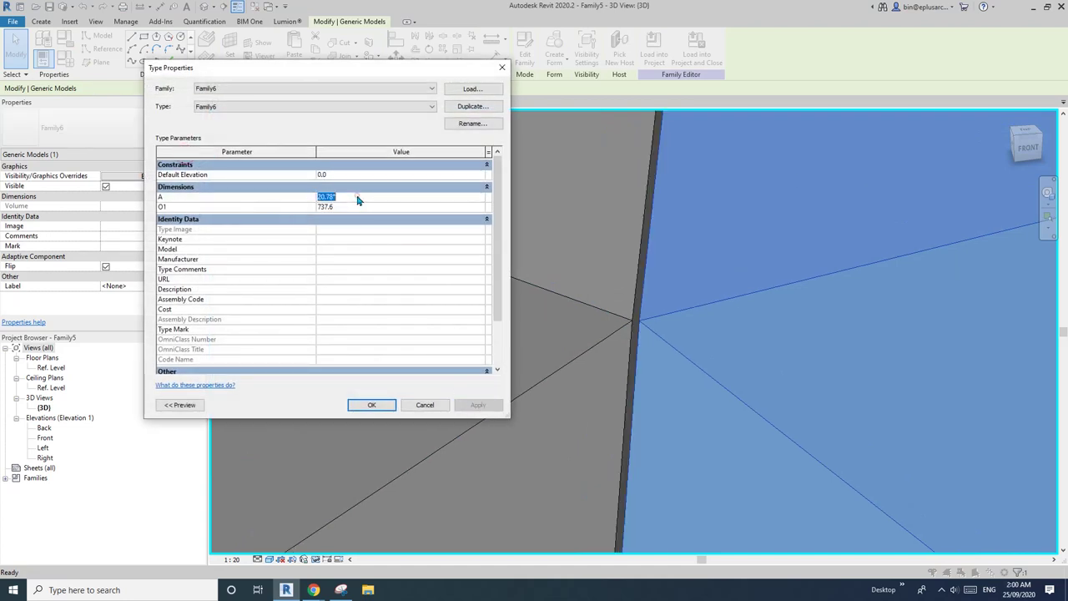
type("79")
left_click(474, 407)
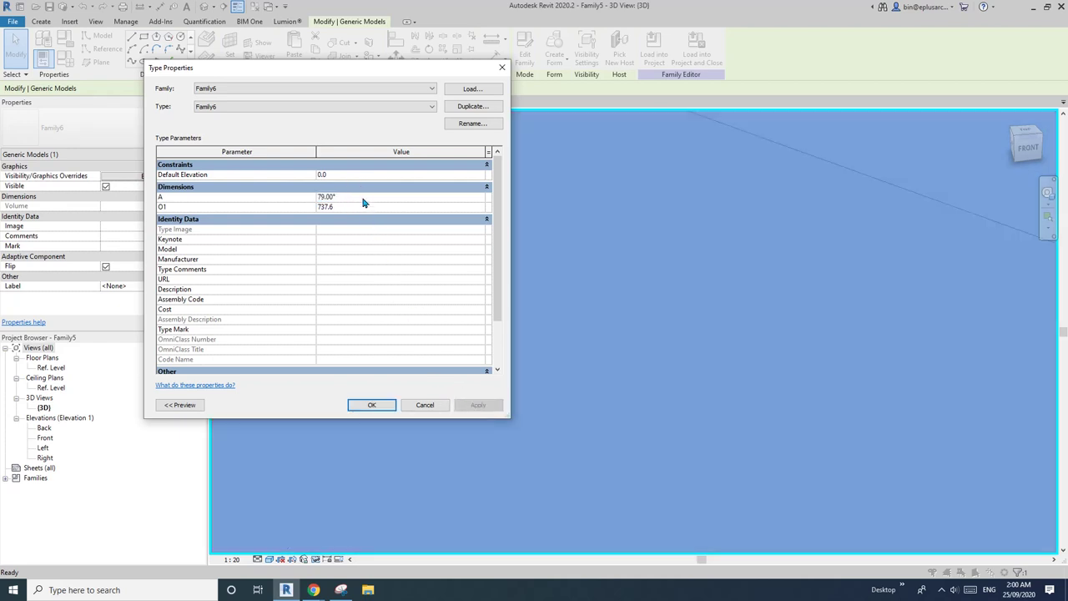
Step: Set angle parameter A to 20.79°, accept the type changes and deselect the panel
double_click(361, 200)
type("20.79")
left_click(480, 408)
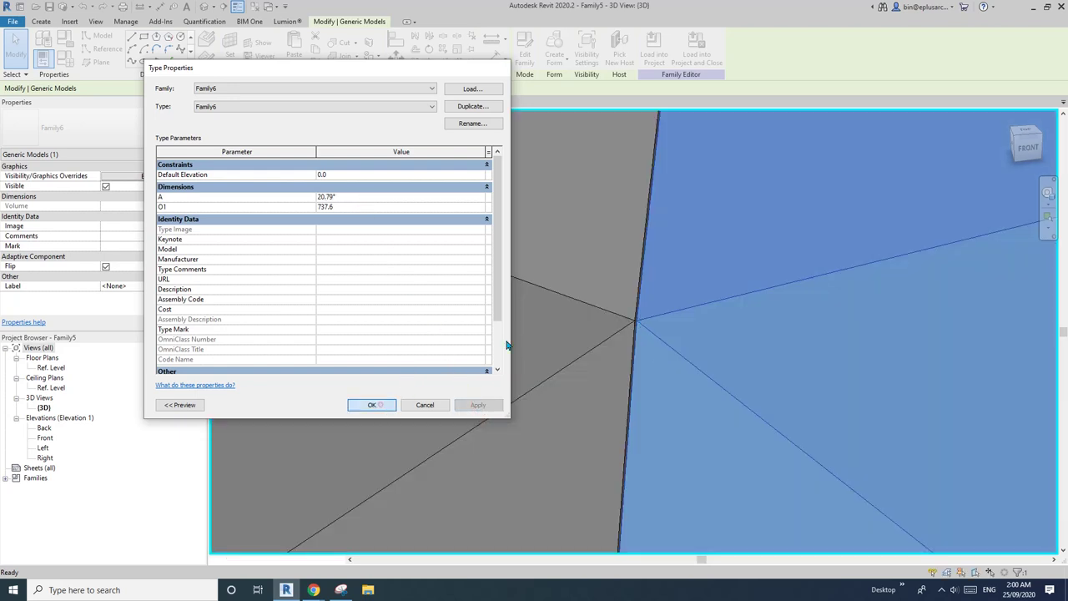
left_click(372, 405)
key("Escape")
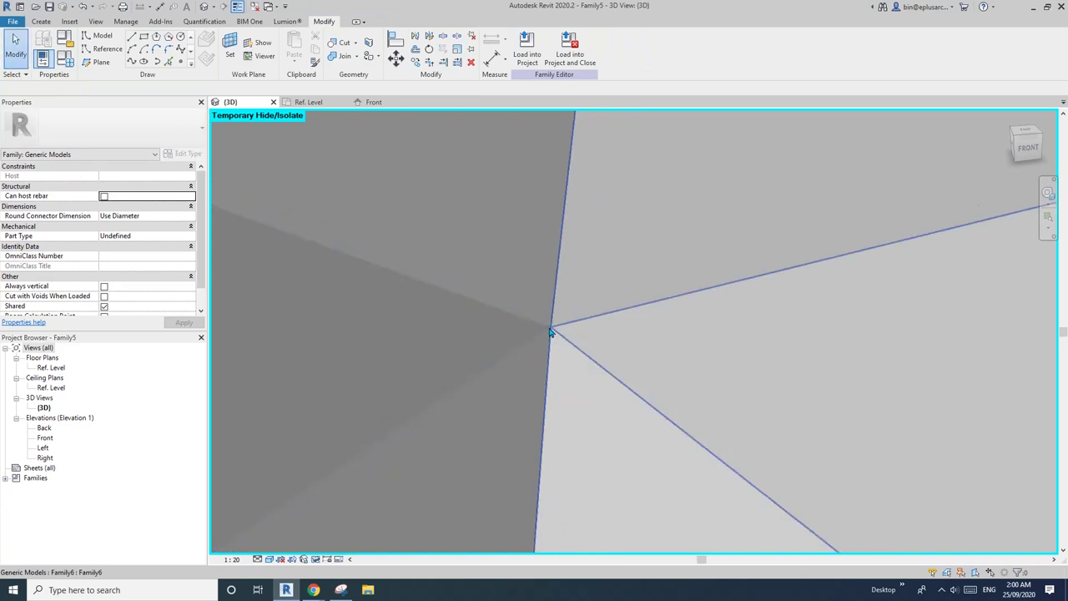
Step: Examine the whole sphere in 3D and compare the panels' raised midpoints with the circumscribed circle in the Front elevation
scroll(551, 333, "down", 7)
middle_click_drag(610, 364, 646, 292)
scroll(624, 352, "up", 1)
scroll(611, 255, "down", 2)
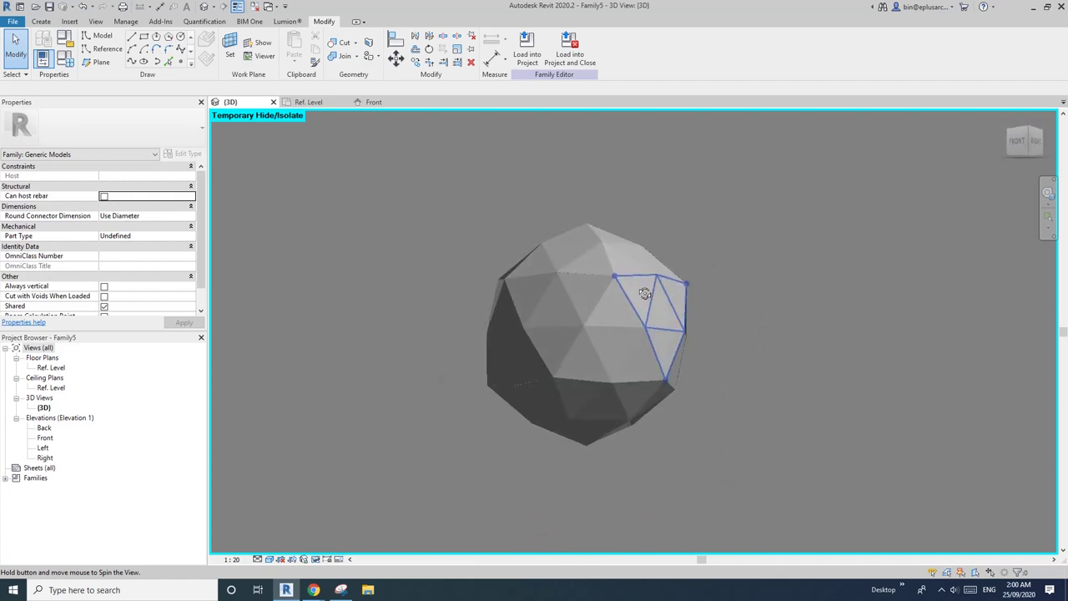
double_click(45, 438)
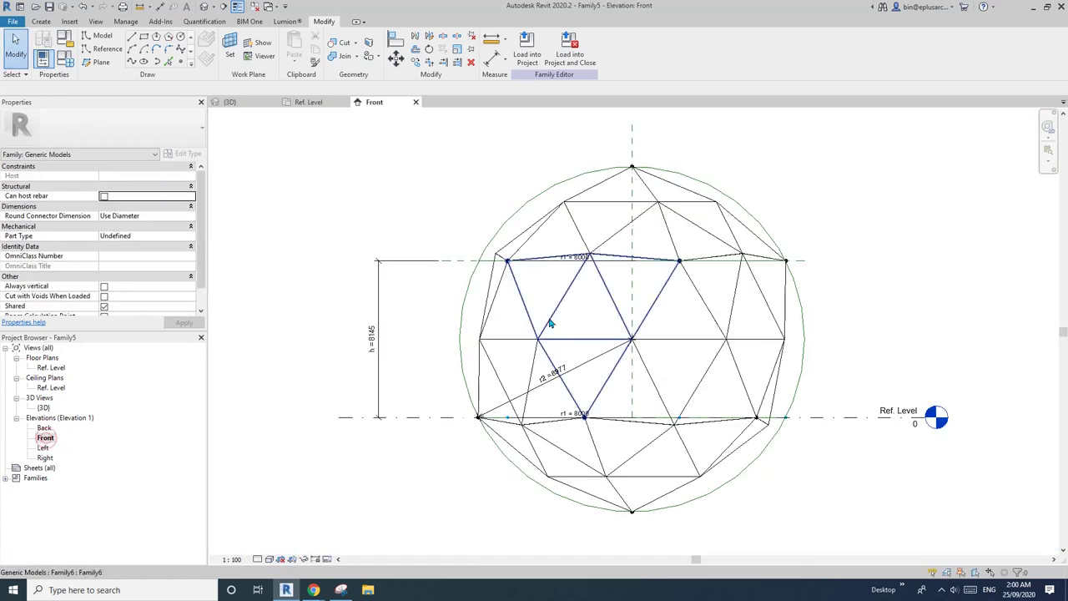
middle_click_drag(594, 292, 492, 270)
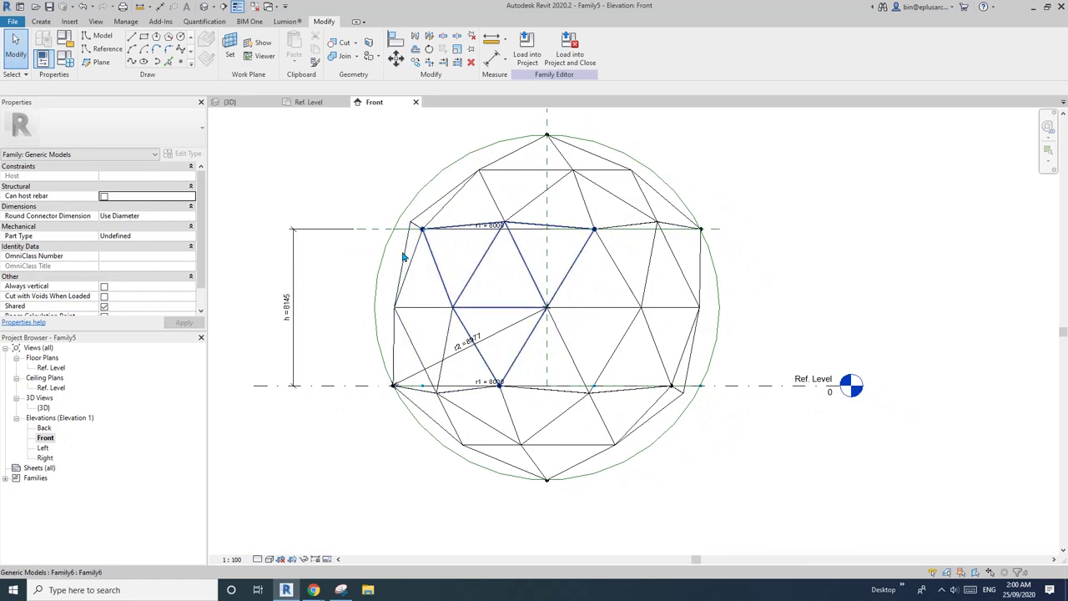
scroll(408, 230, "up", 2)
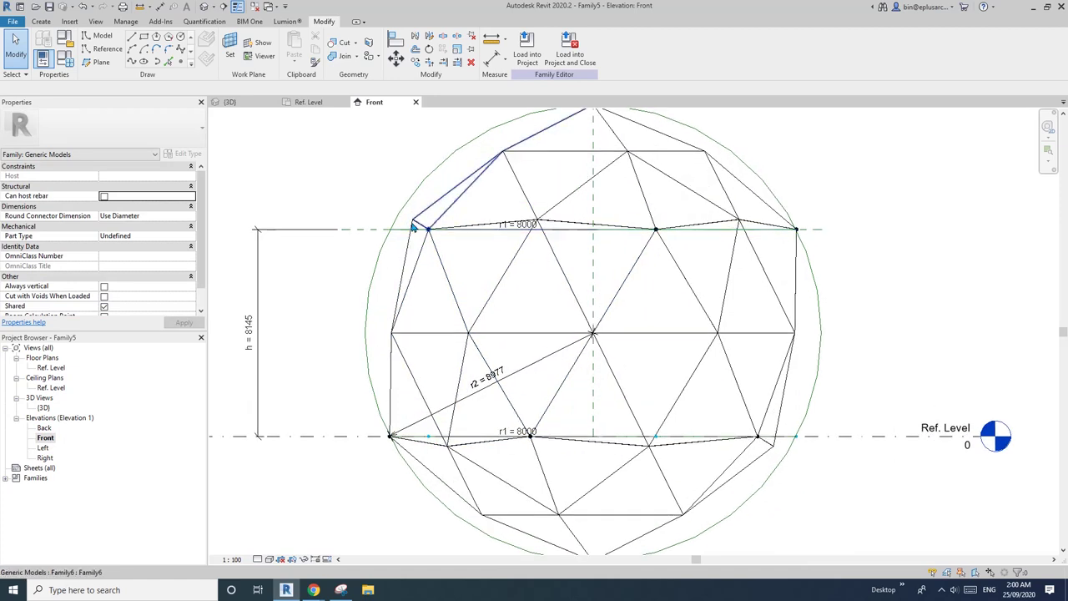
middle_click_drag(416, 343, 408, 282)
scroll(412, 286, "down", 1)
scroll(412, 287, "down", 2)
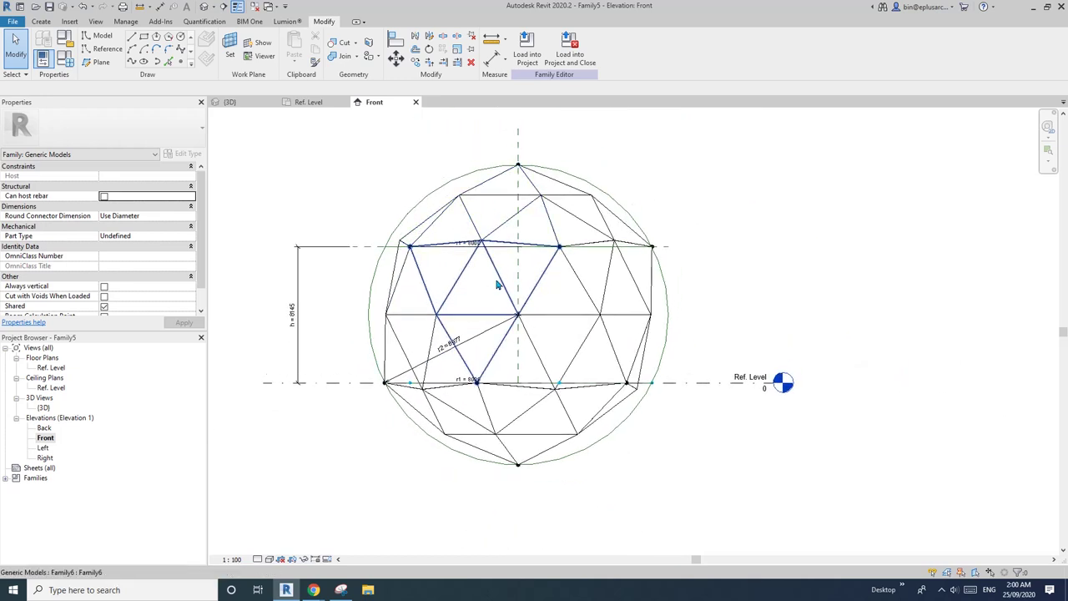
Step: In the 3D view, select a panel on the sphere and apply 900 to its type parameter O1
left_click(203, 5)
left_click(617, 294)
middle_click_drag(623, 292, 580, 319, "shift")
scroll(575, 317, "up", 2)
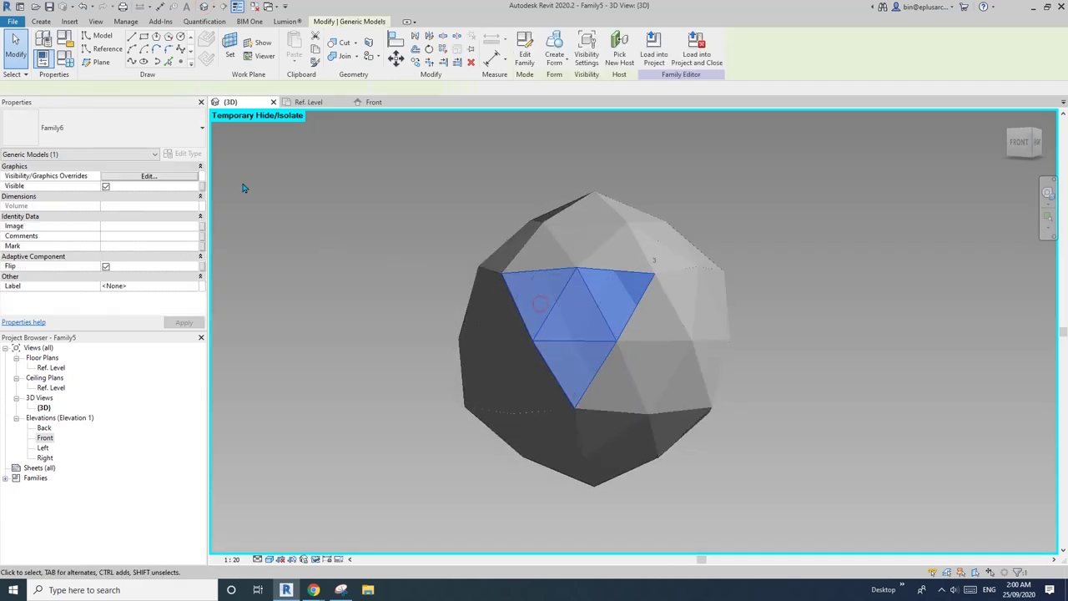
left_click(182, 153)
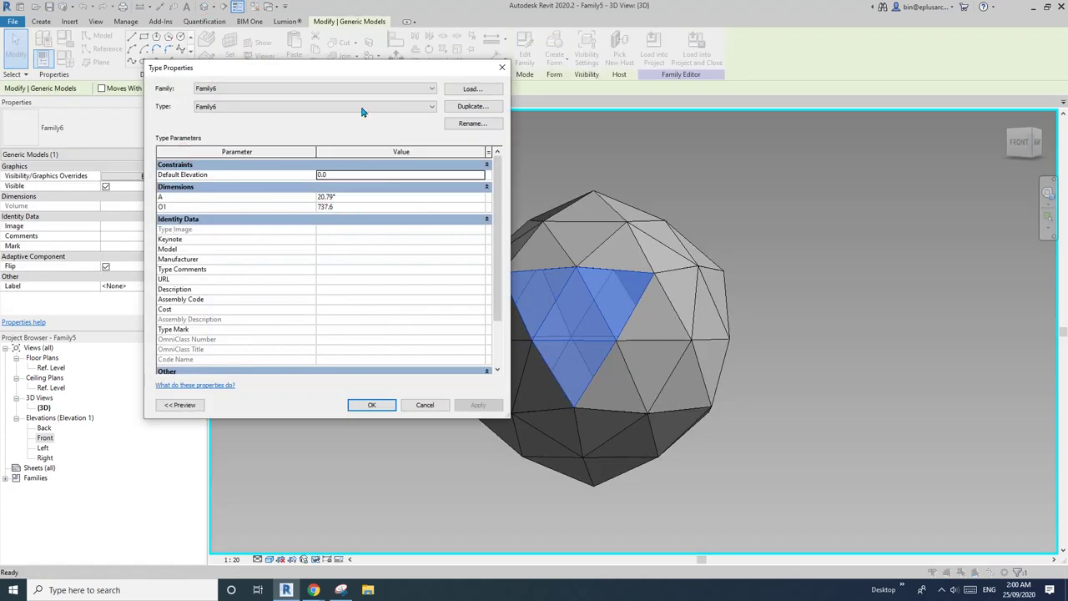
left_click_drag(367, 67, 251, 61)
left_click(245, 201)
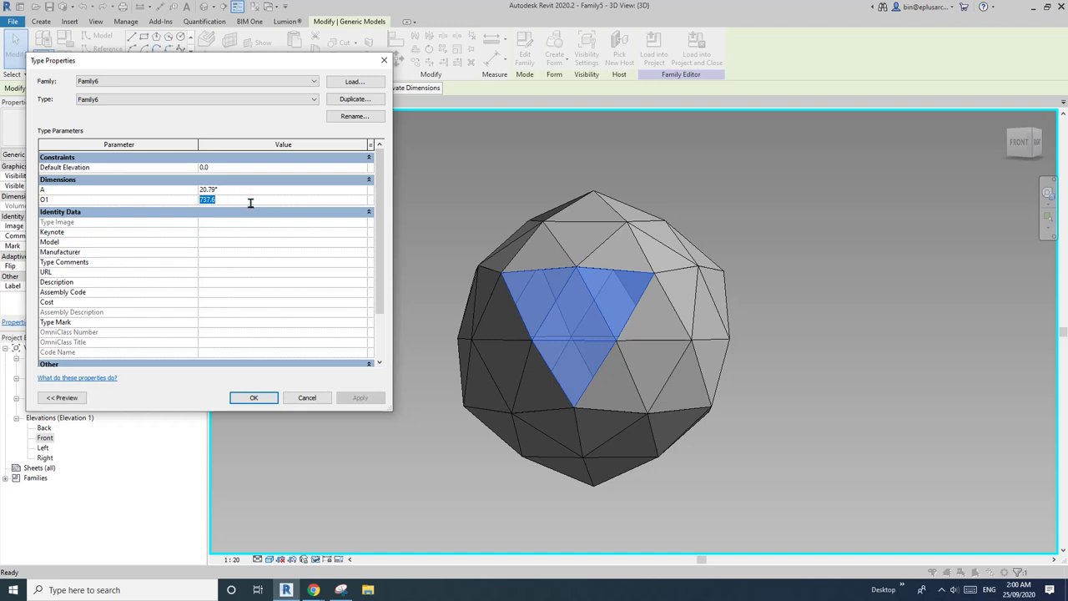
type("900")
left_click(367, 399)
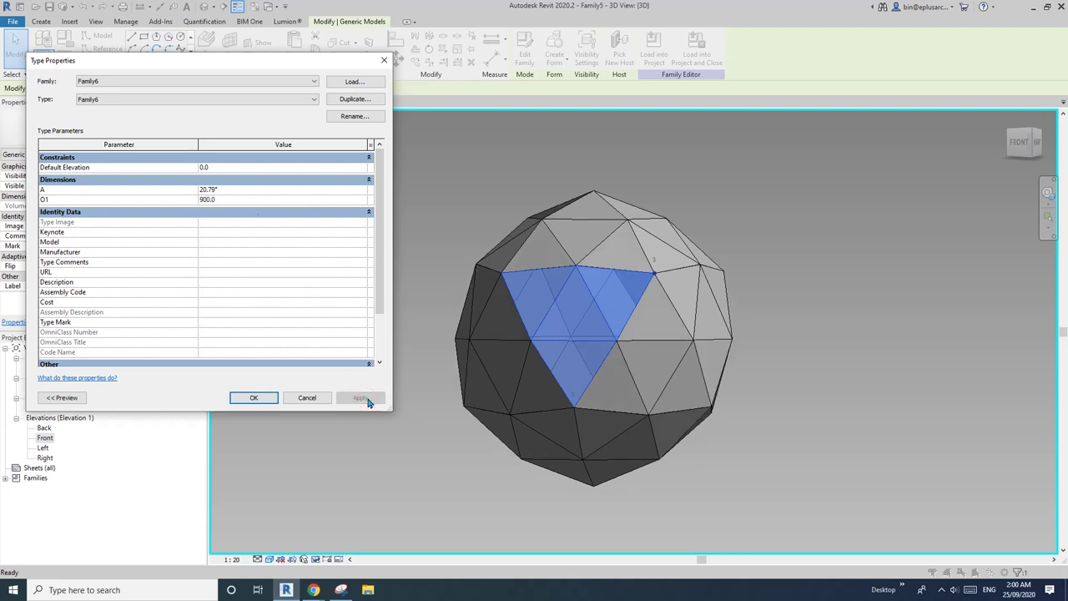
Step: Set the panel type's parameter O1 to 1300 and accept the type changes
left_click(250, 201)
type("1300")
left_click(366, 399)
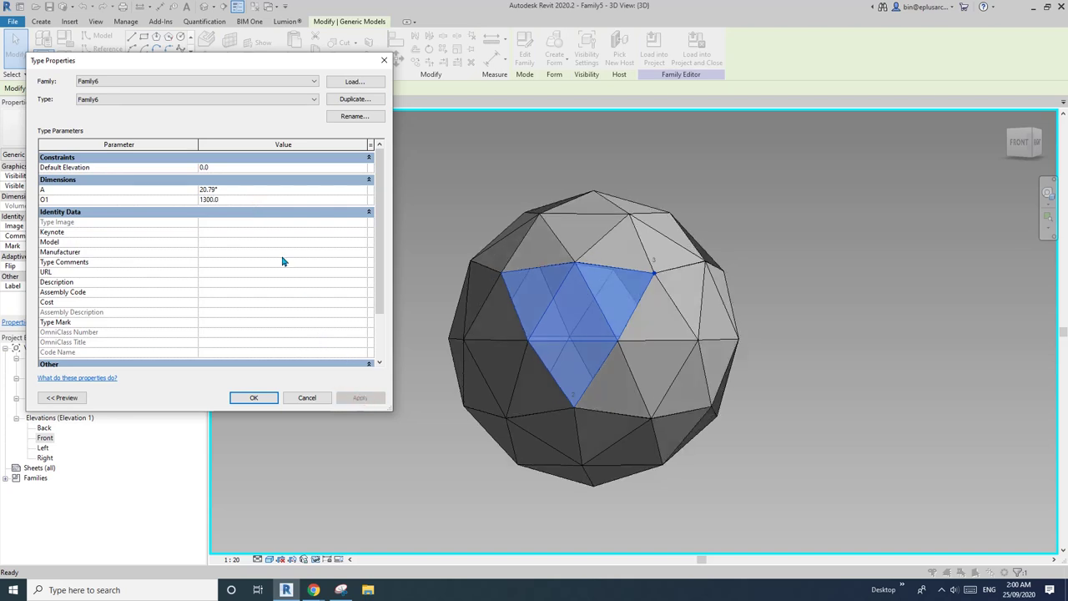
left_click(253, 397)
Step: Check in the Front elevation how closely the raised panel corners meet the circumscribed circle, selecting panels at its edge
double_click(46, 439)
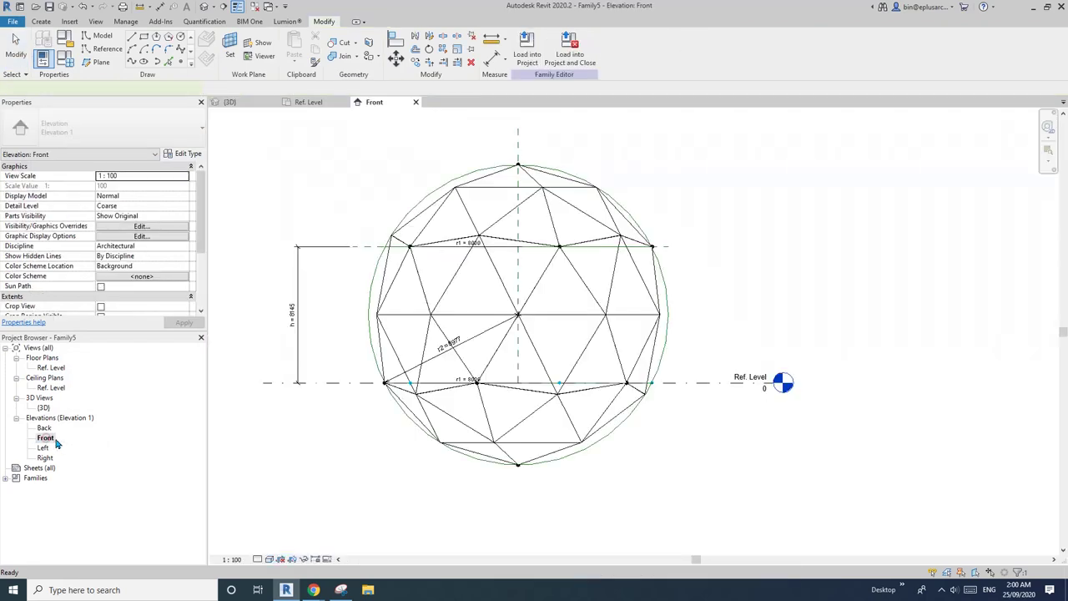
left_click(448, 193)
scroll(667, 252, "up", 2)
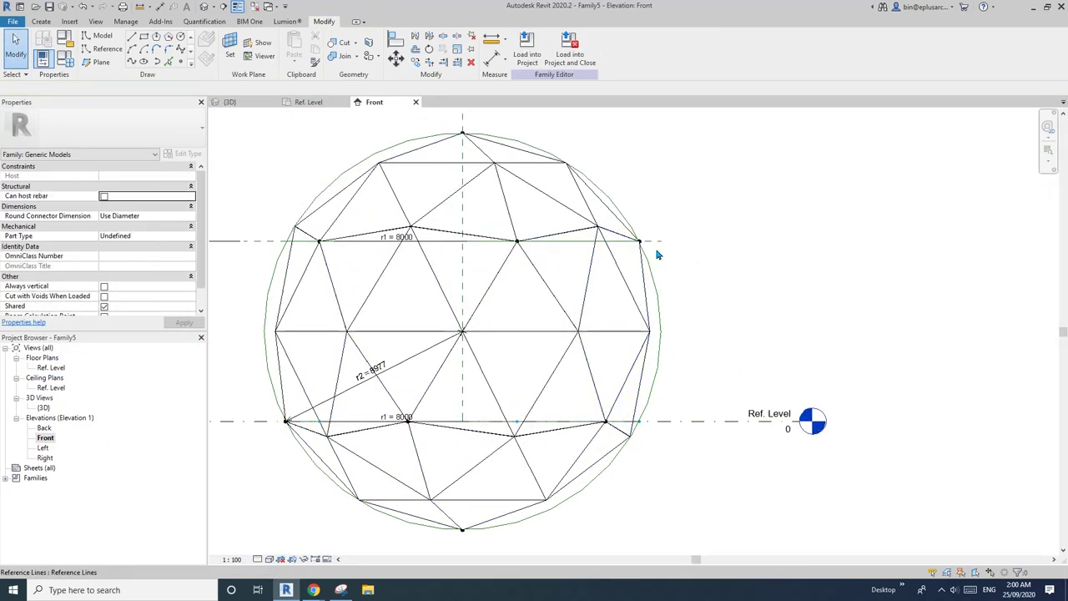
scroll(657, 255, "up", 5)
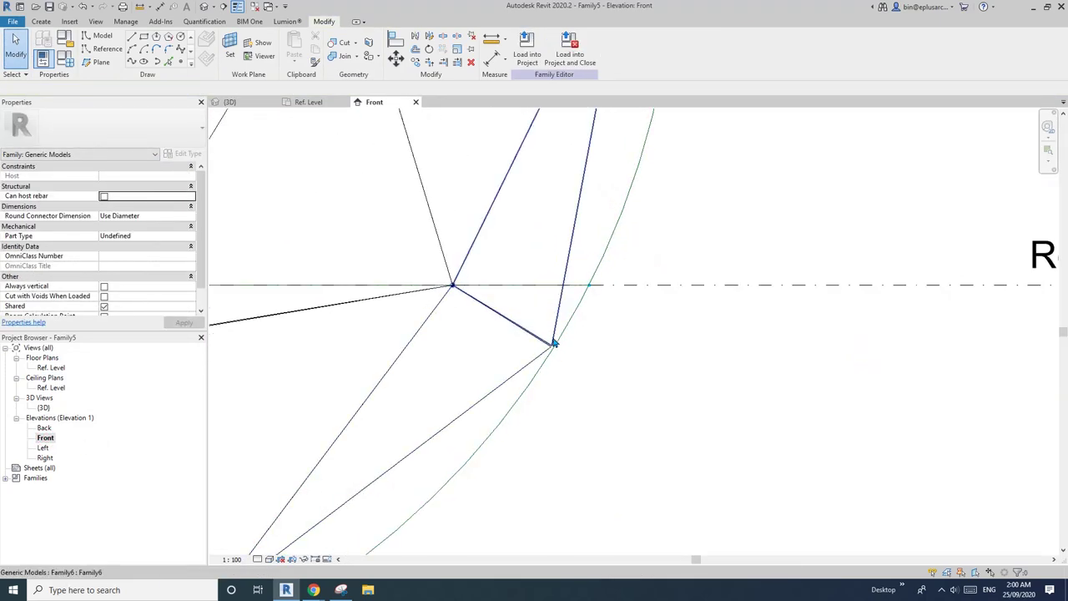
left_click(554, 343)
scroll(468, 327, "down", 5)
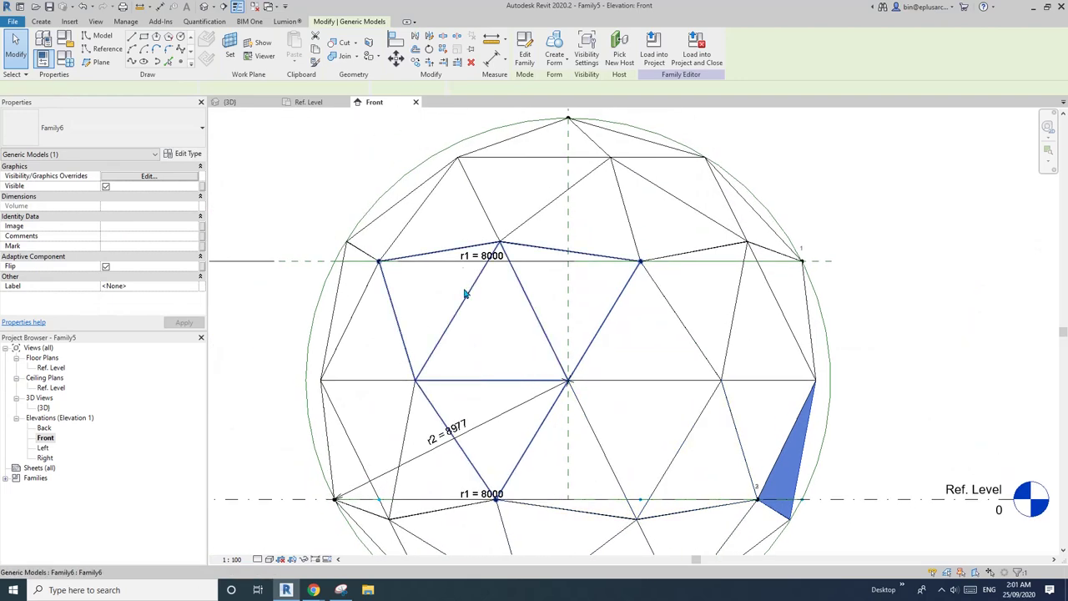
middle_click_drag(453, 244, 495, 292)
scroll(389, 286, "up", 5)
left_click(394, 292)
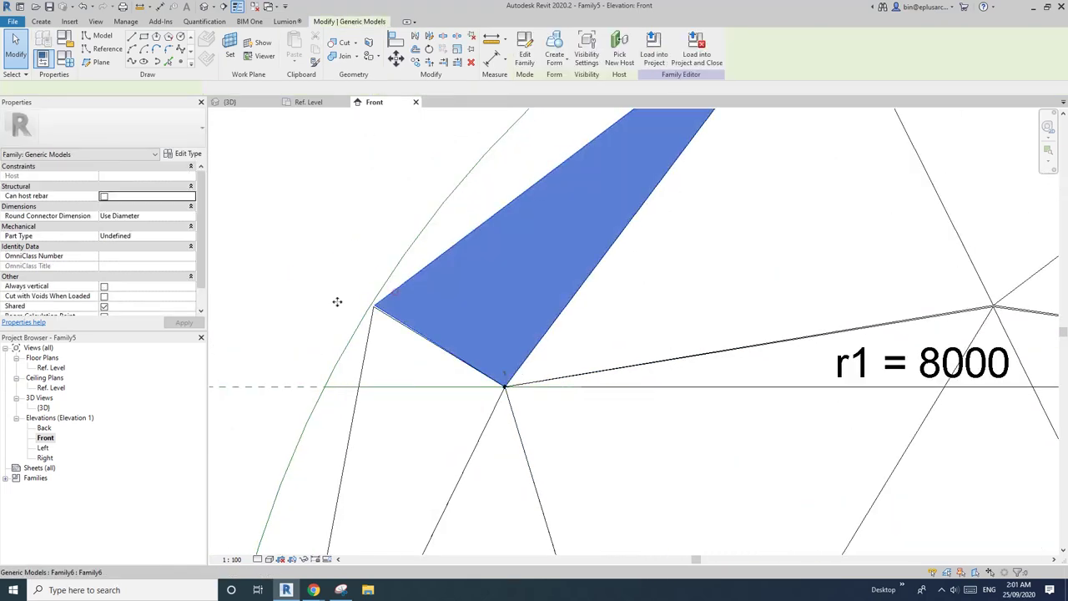
middle_click_drag(337, 302, 450, 289)
Step: Apply 1350 to type parameter O1 of the panel selected beside the circle
left_click(182, 153)
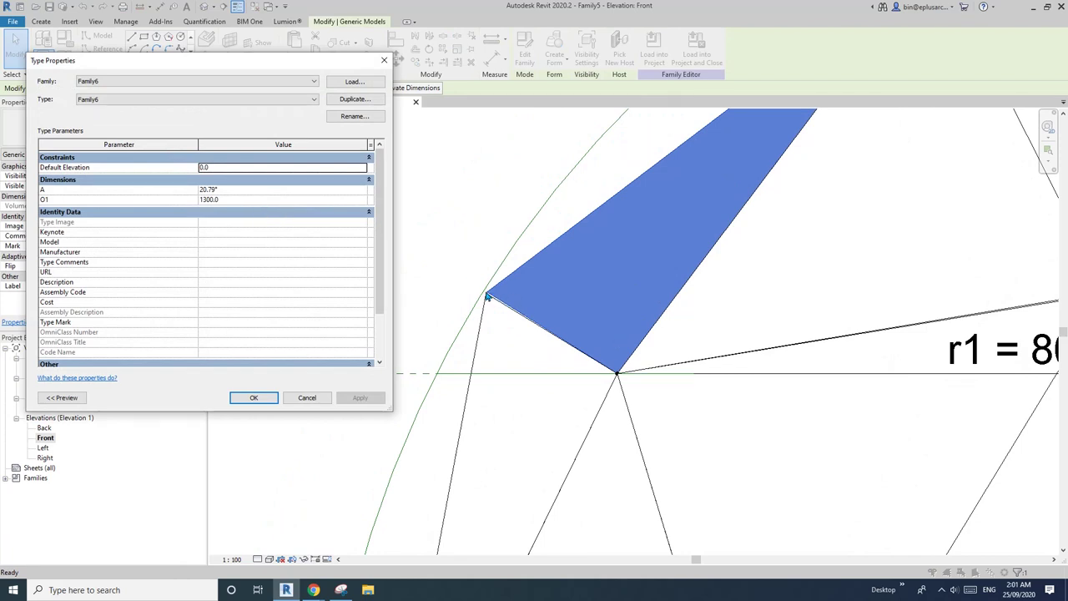
left_click(236, 199)
type("1")
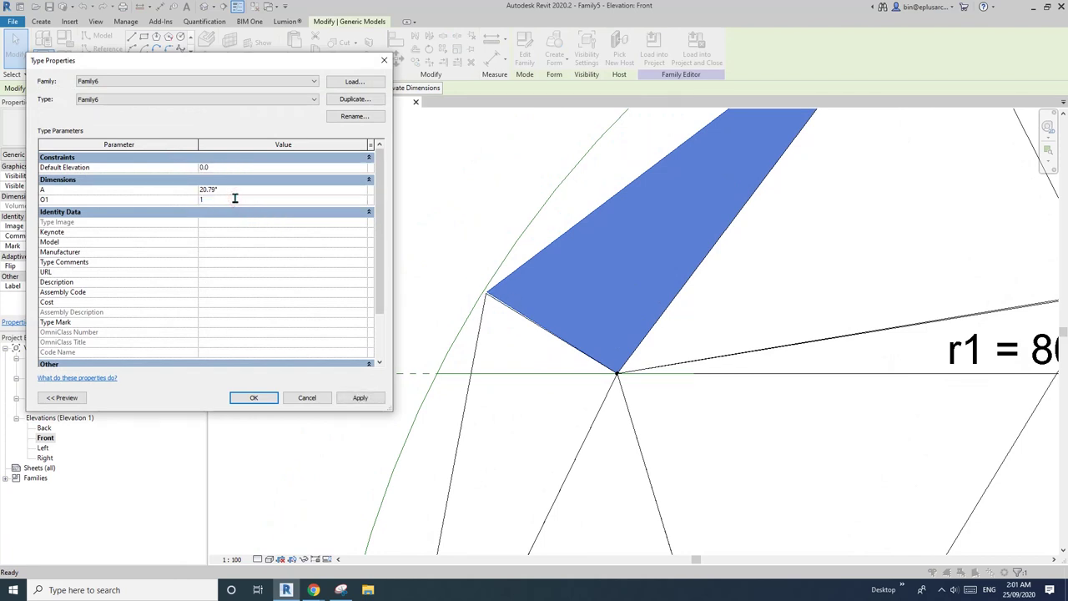
left_click(359, 397)
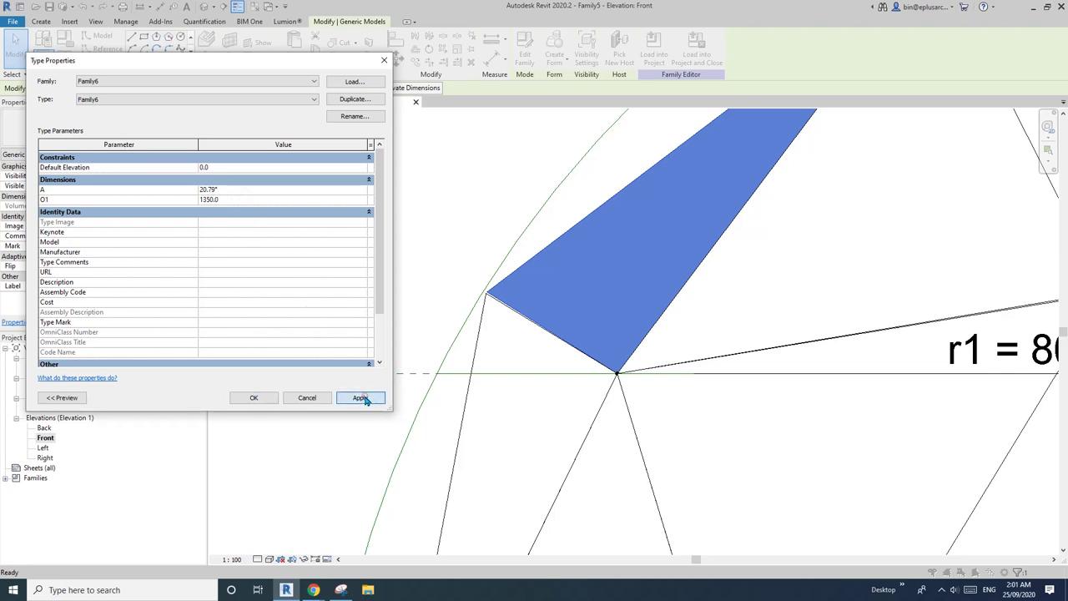
Step: Set the selected panel type's O1 to 1320 and angle A to 20.8°, and accept the type changes
left_click(238, 201)
type("1")
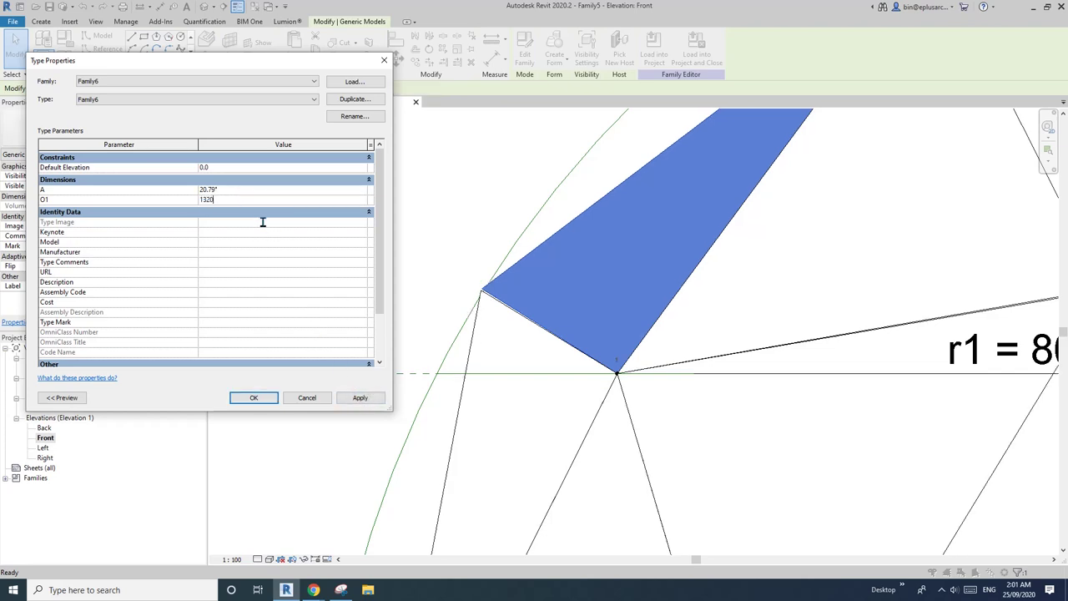
left_click(360, 397)
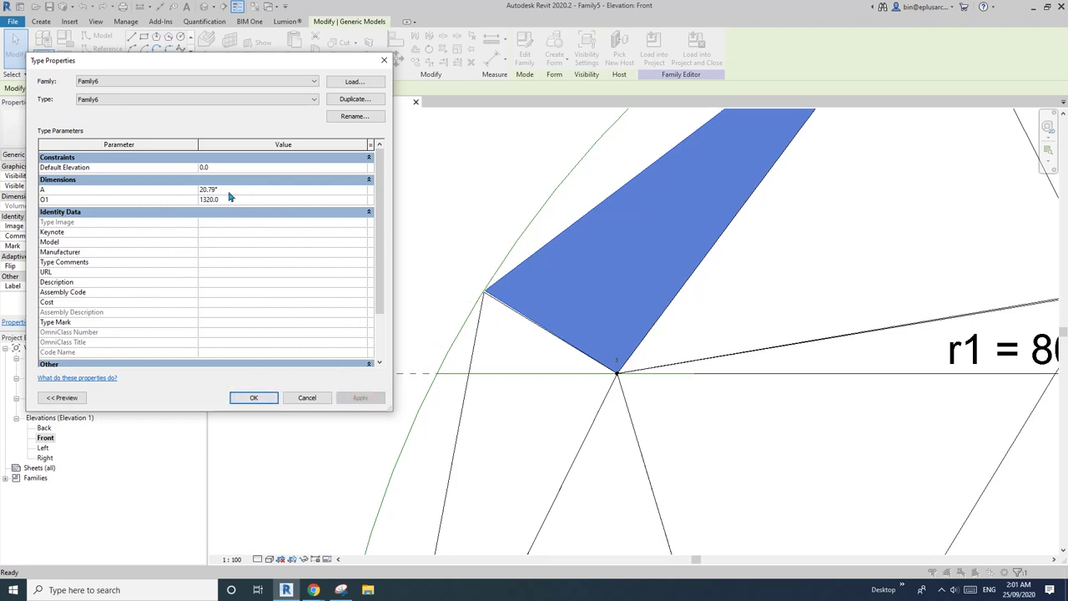
type("2")
left_click(360, 397)
left_click(254, 397)
scroll(484, 297, "up", 5)
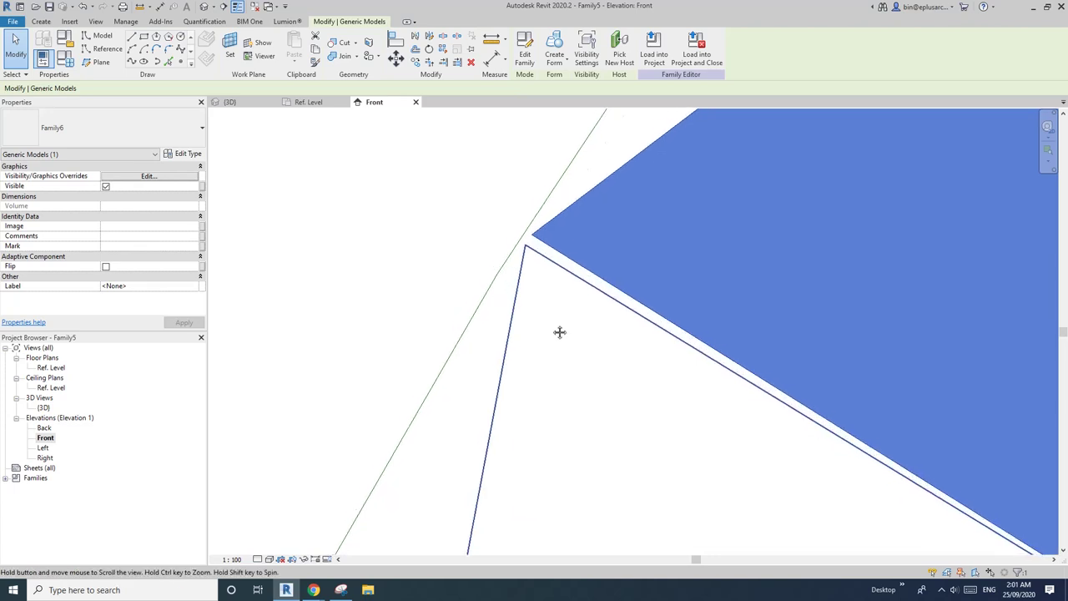
Step: Try larger values for the panel type's angle A, ending at 22°, to close the gap between neighbouring panels
left_click(186, 154)
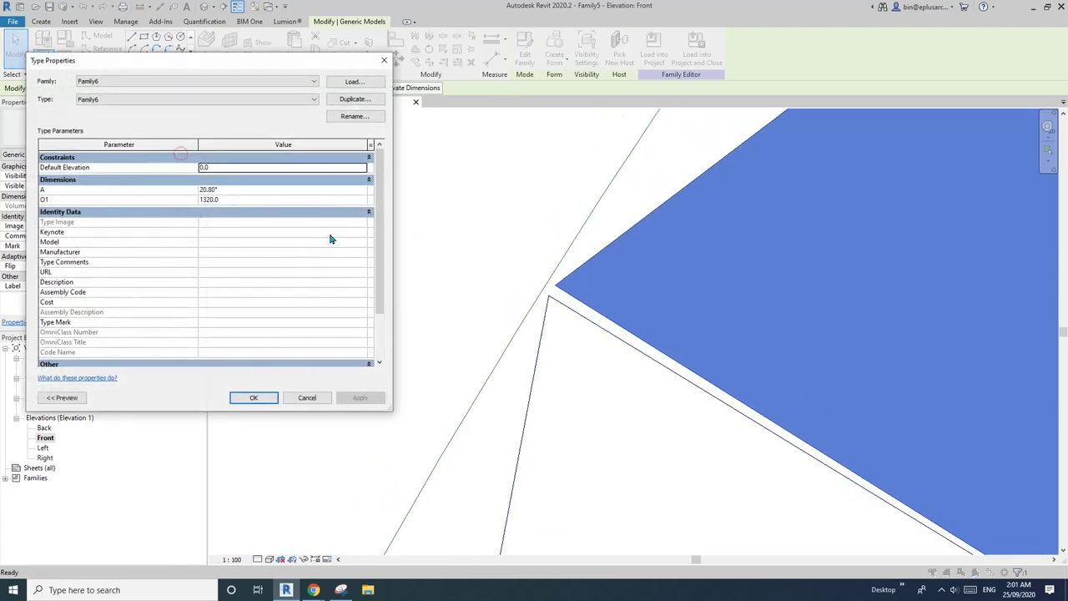
left_click(242, 191)
type("20.8")
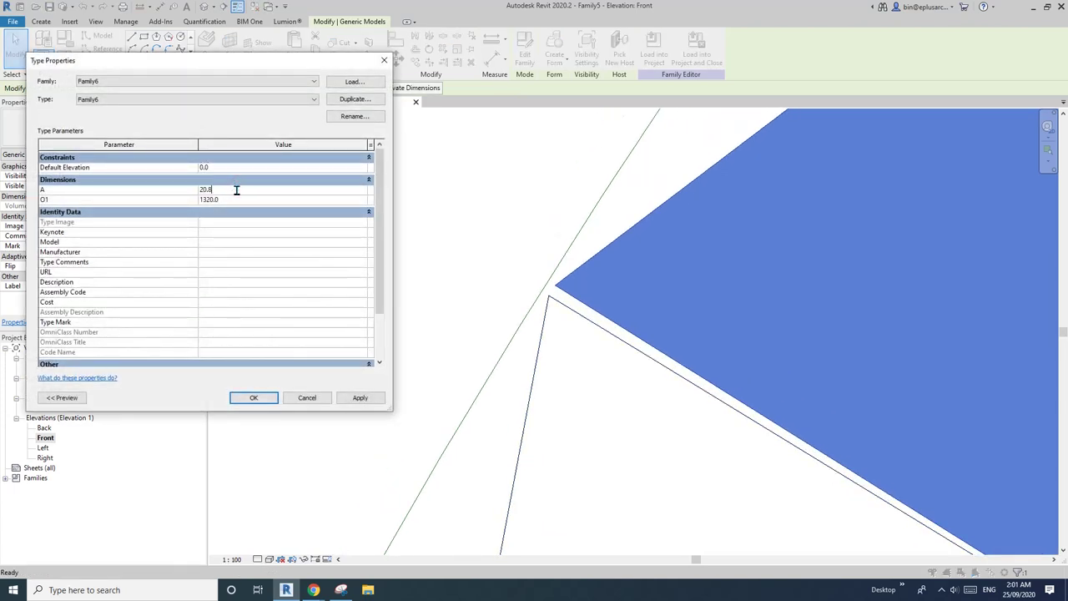
type("2")
left_click(384, 398)
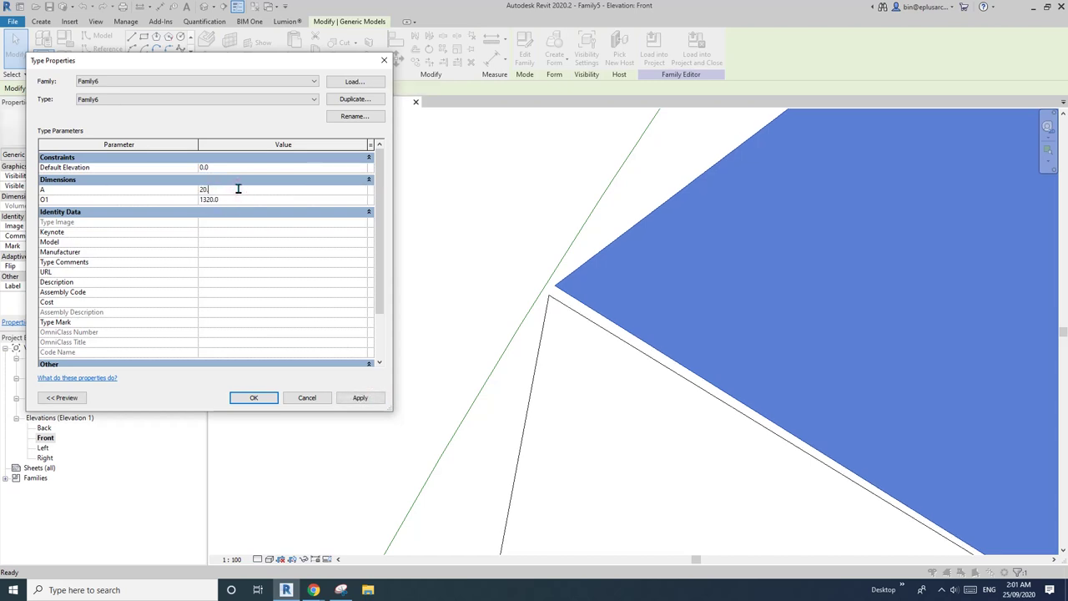
left_click(365, 400)
left_click(238, 191)
type("22")
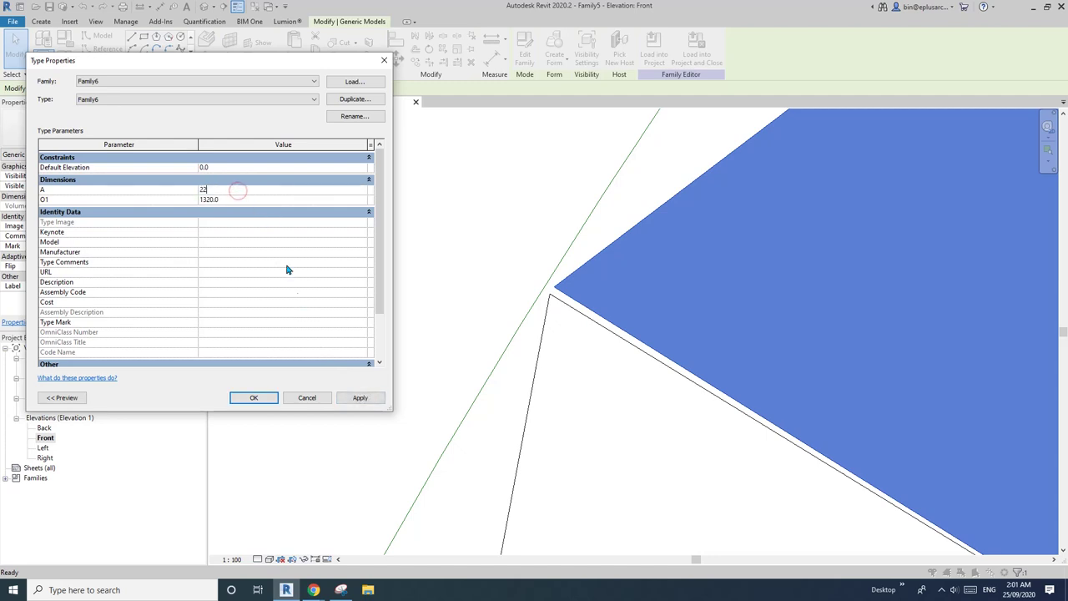
left_click(354, 396)
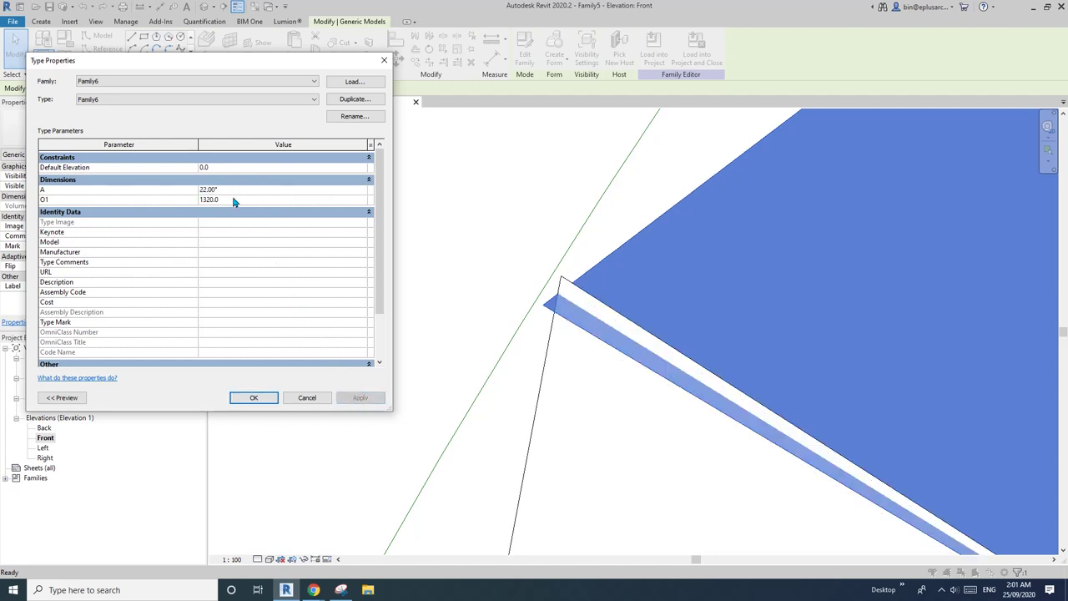
Step: Refine the panel type's angle A, starting from 21° and applying 21.1° as the last value
left_click(237, 190)
type("21")
left_click(358, 398)
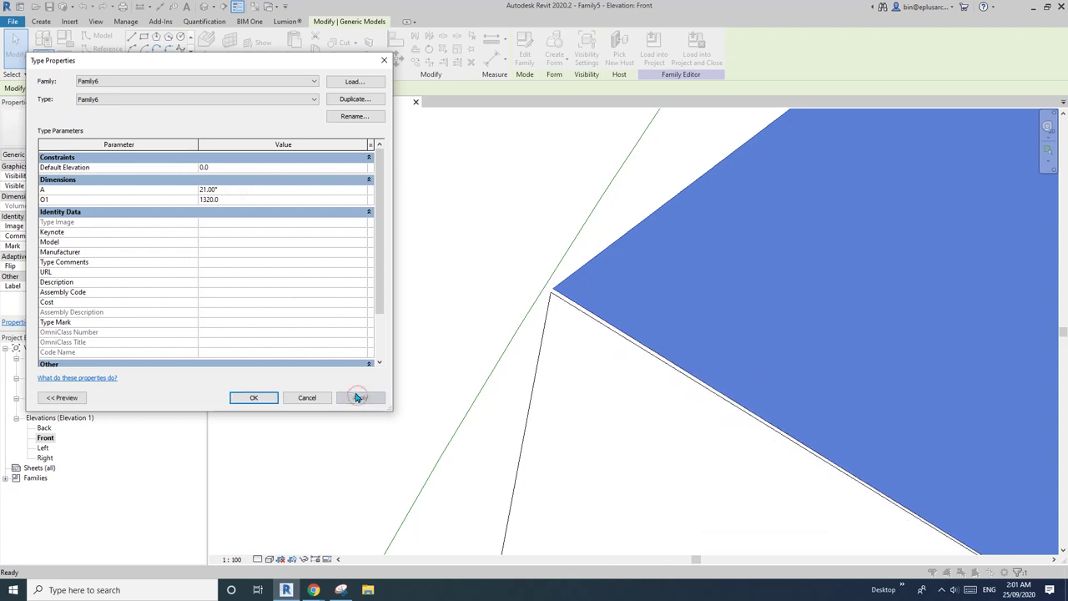
type("21")
left_click(360, 398)
left_click(237, 193)
type("21")
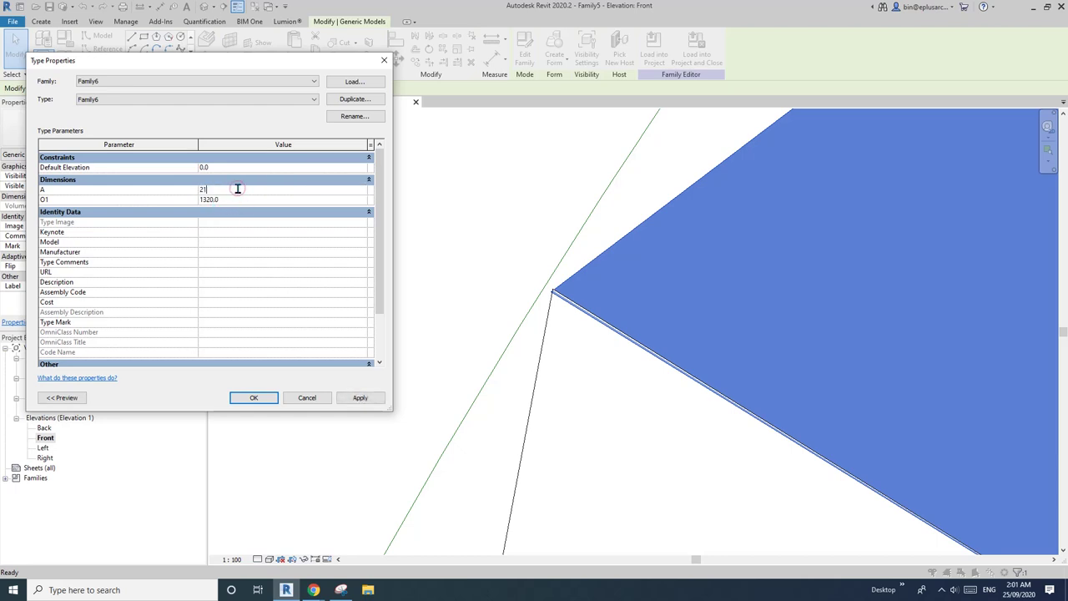
type(".1")
left_click(358, 398)
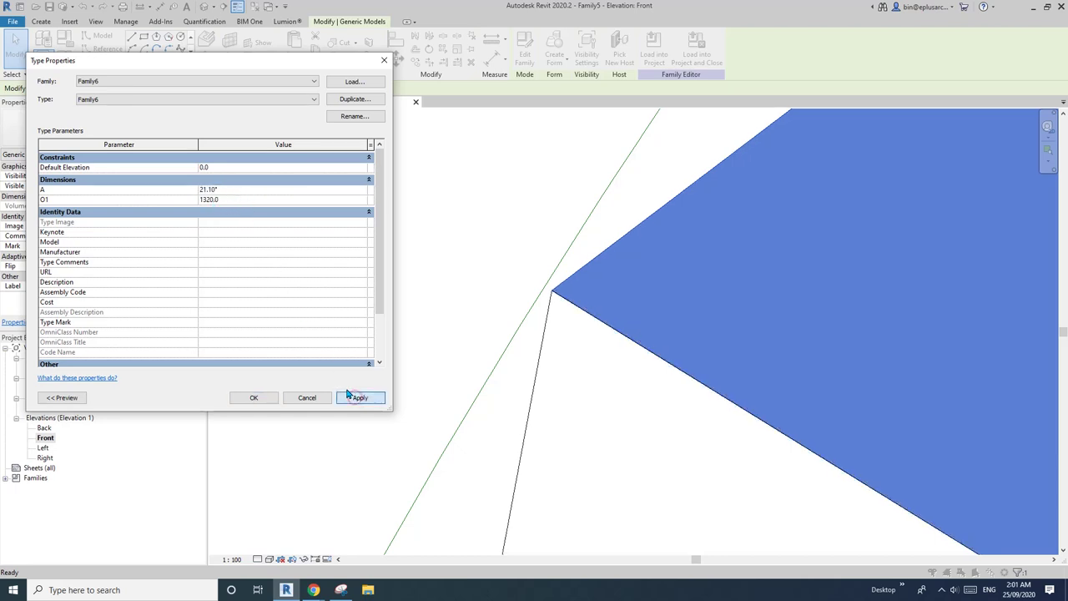
Step: Test 1350 for the panel type's parameter O1, settle on 1330 and accept the type changes
left_click(237, 201)
type("1350")
left_click(359, 399)
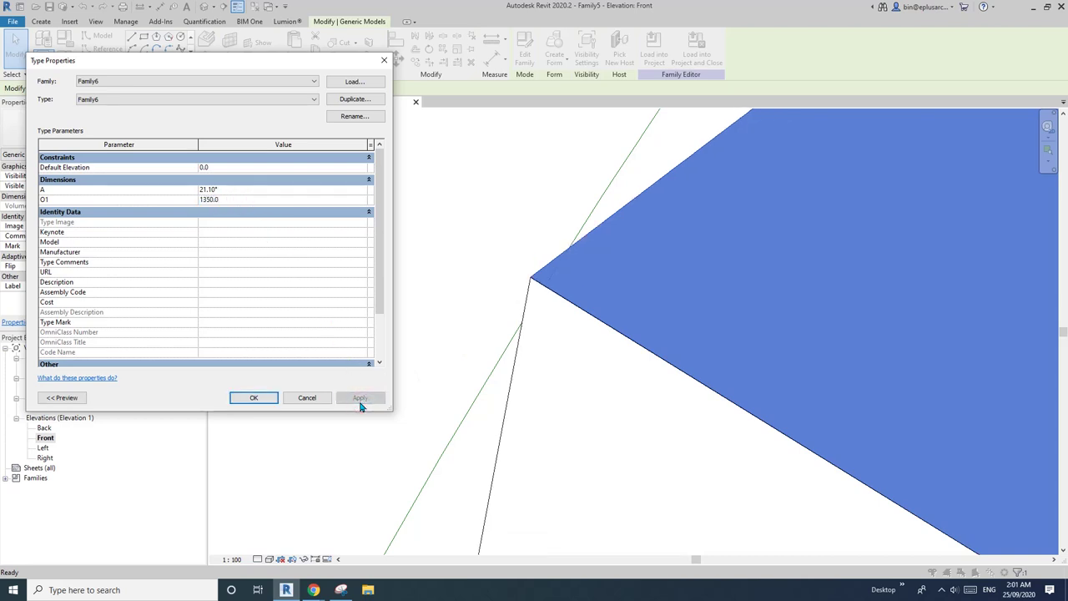
type("1330")
left_click(362, 398)
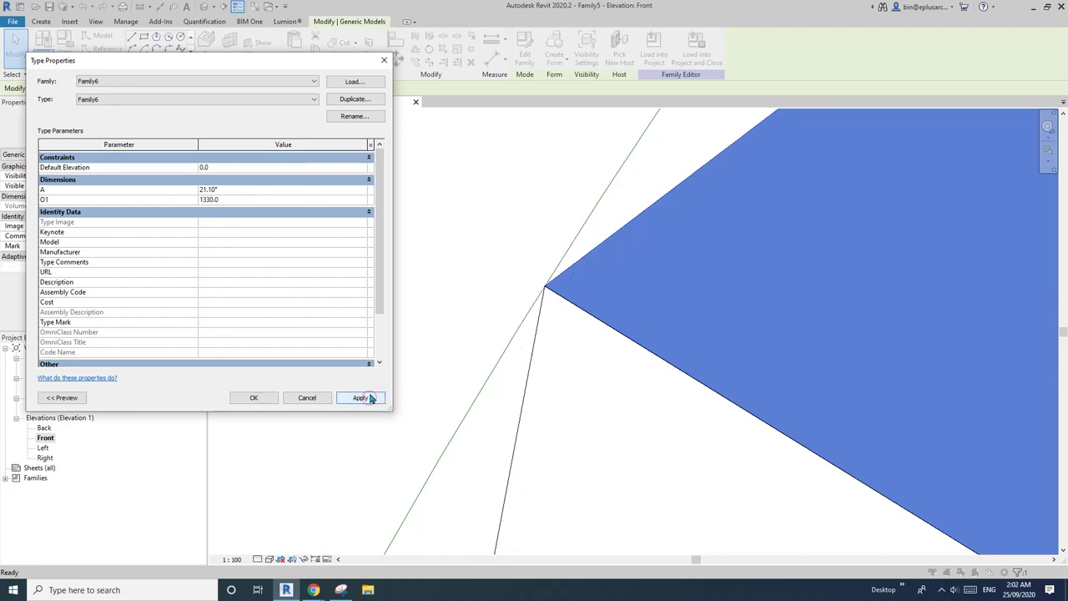
left_click(254, 398)
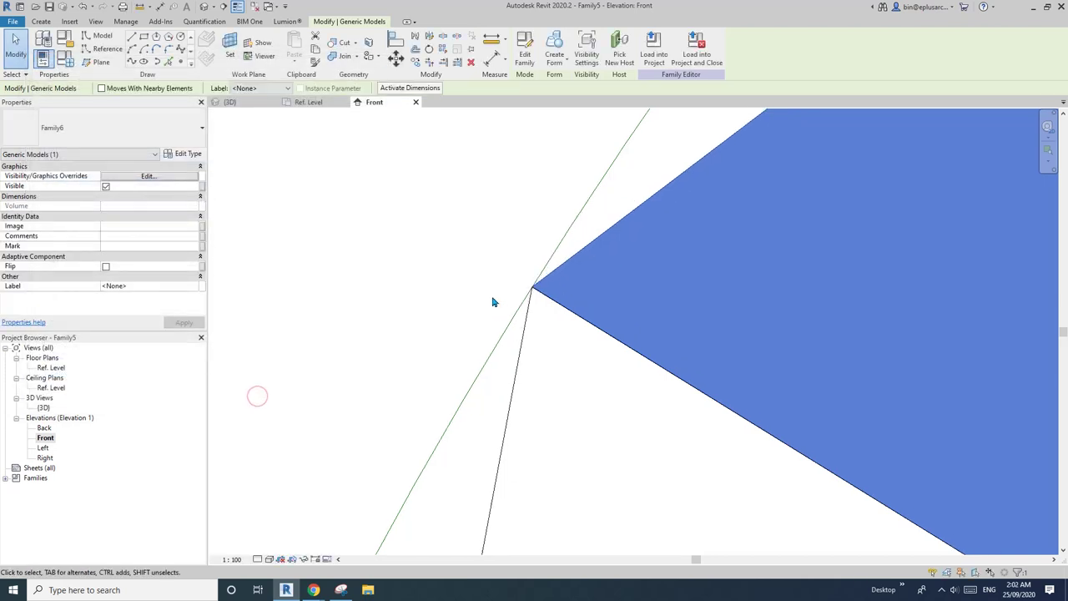
Step: Examine the whole sphere against its circumscribed circle in the Front elevation and check its panel joints from several sides in 3D
scroll(493, 301, "down", 4)
middle_click_drag(707, 260, 537, 183)
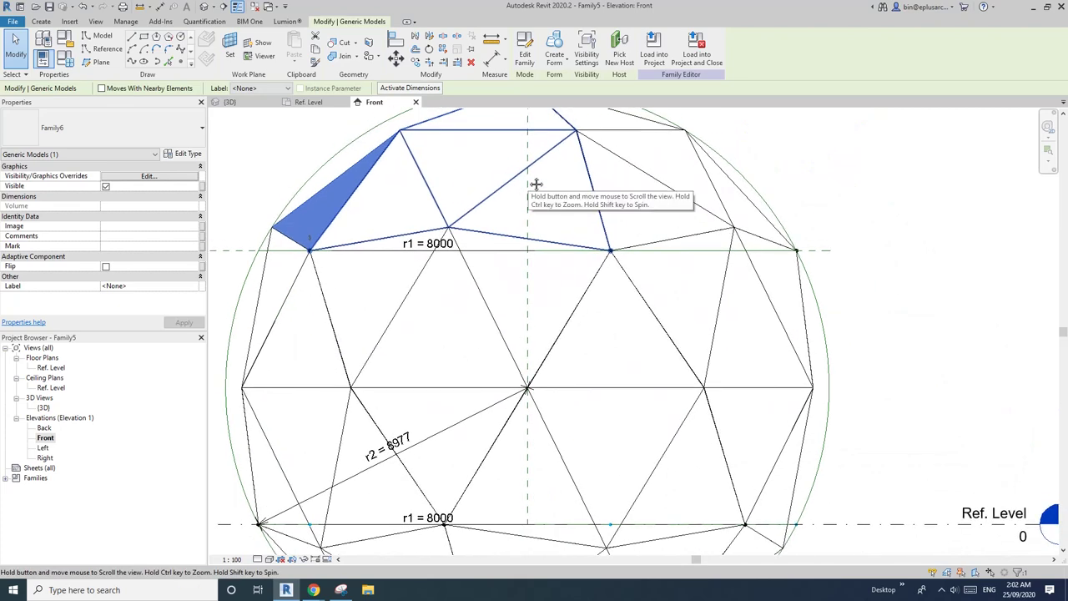
scroll(537, 184, "down", 1)
middle_click_drag(573, 256, 573, 230)
middle_click_drag(547, 283, 607, 234)
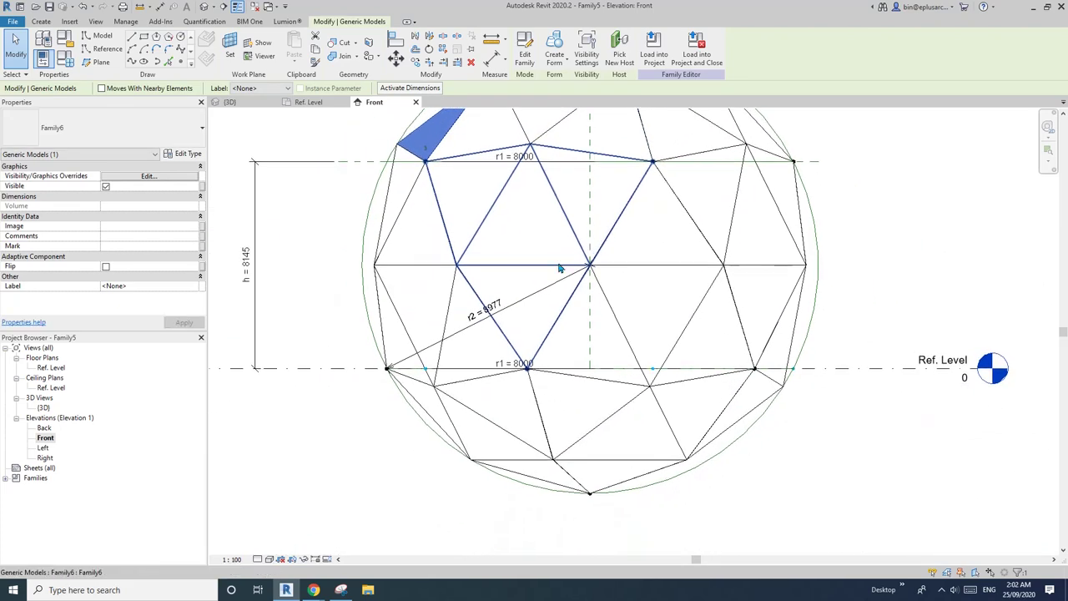
middle_click_drag(525, 304, 606, 312)
scroll(586, 306, "down", 1)
key("Escape")
middle_click_drag(582, 267, 579, 285)
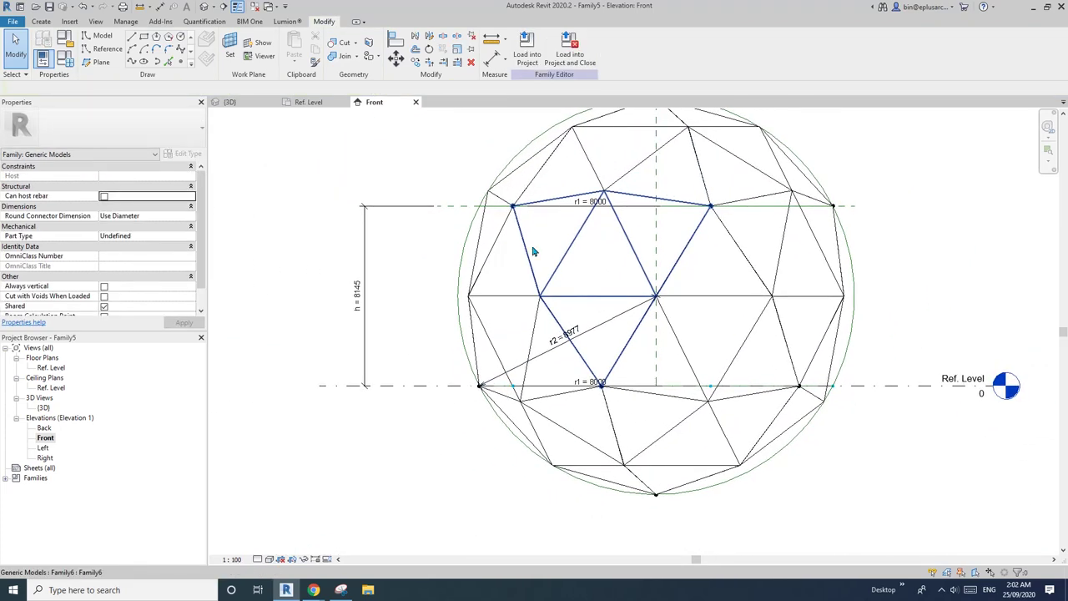
left_click(204, 6)
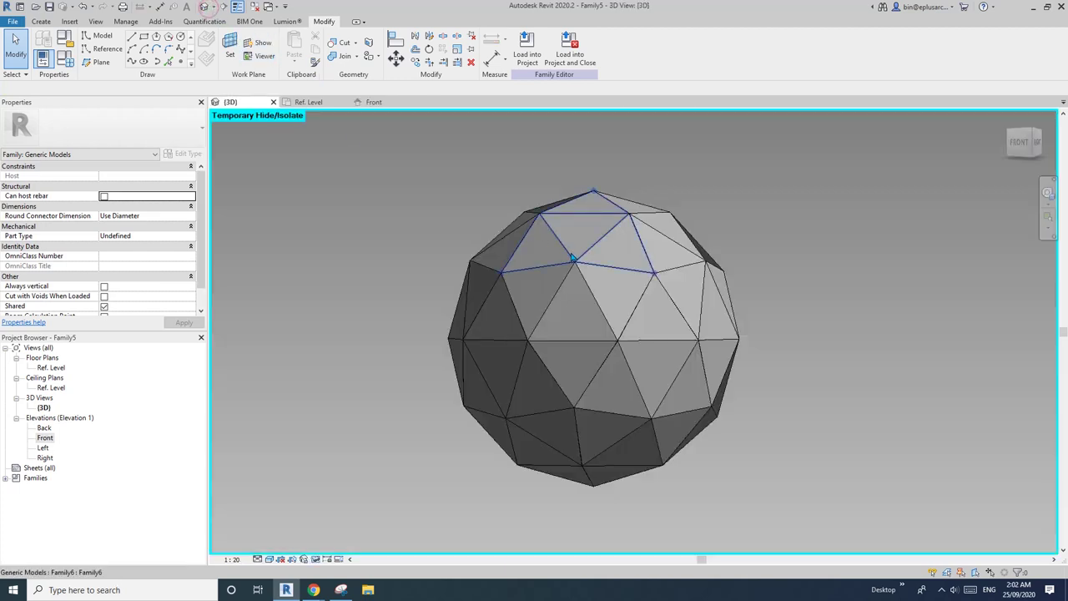
middle_click_drag(535, 238, 687, 377, "shift")
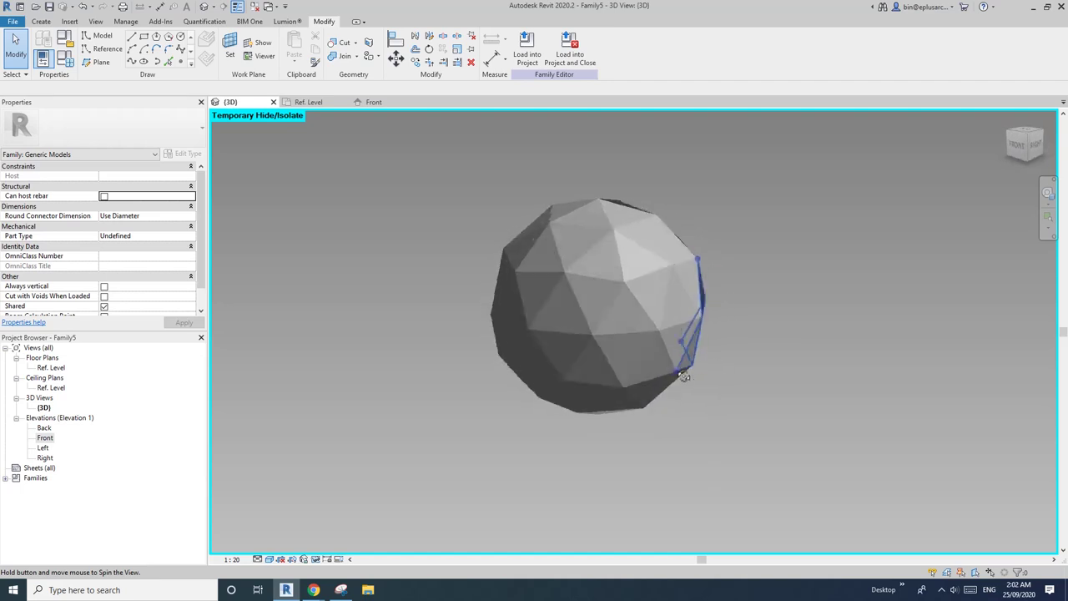
middle_click_drag(566, 358, 688, 379)
scroll(630, 363, "up", 1)
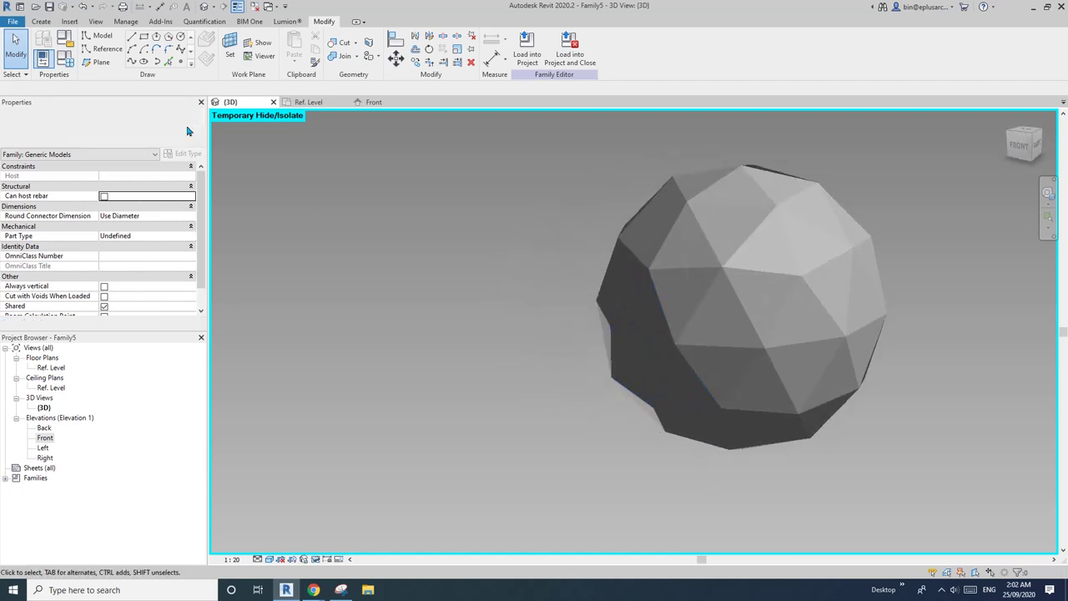
Step: Test the sphere at a different size by setting its family parameter r1 to 2000
left_click(65, 58)
left_click(203, 194)
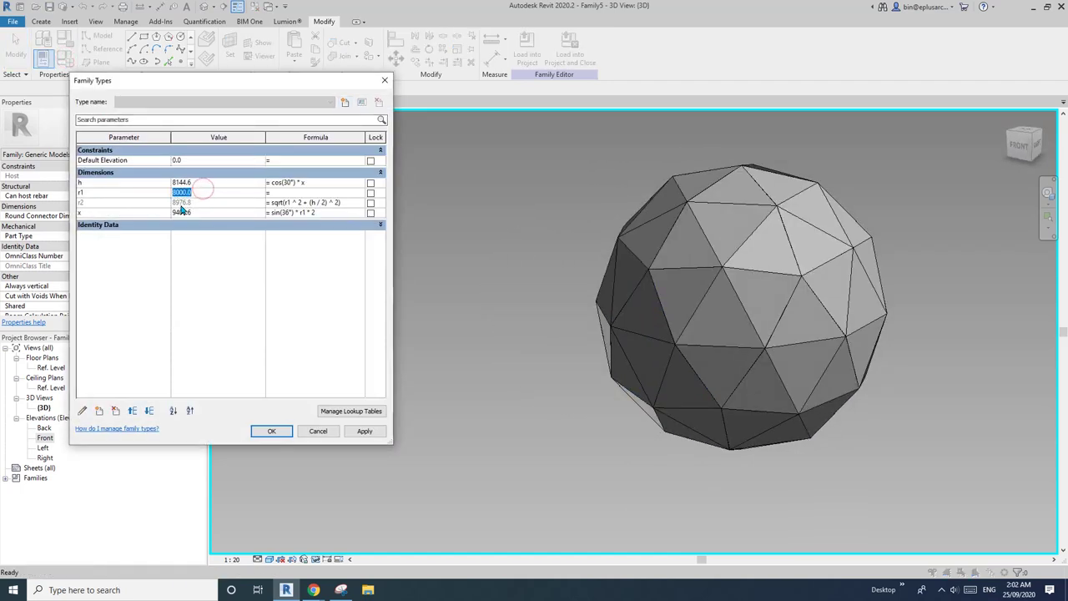
type("2000")
left_click(367, 432)
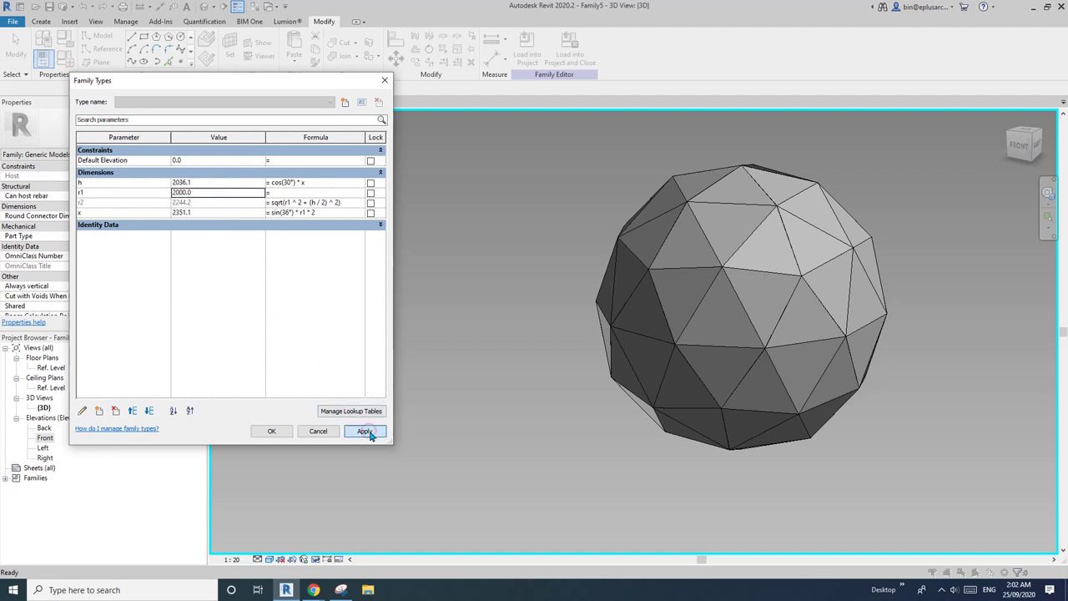
left_click(272, 431)
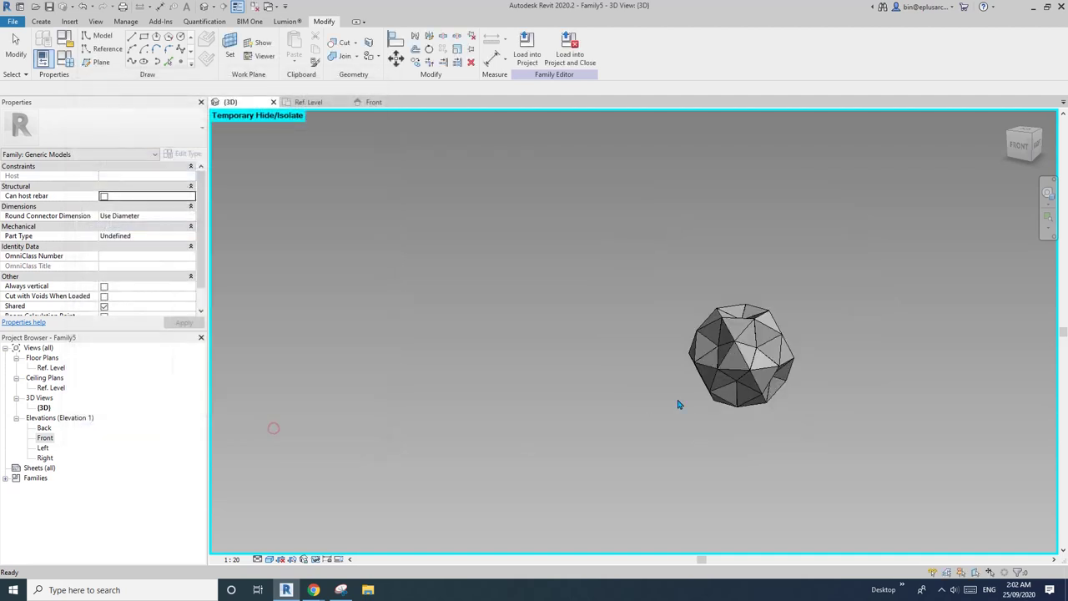
Step: Inspect the resized sphere from the side and undo the r1 change
middle_click_drag(780, 279, 753, 318, "shift")
middle_click_drag(753, 318, 373, 306)
key("ctrl+z")
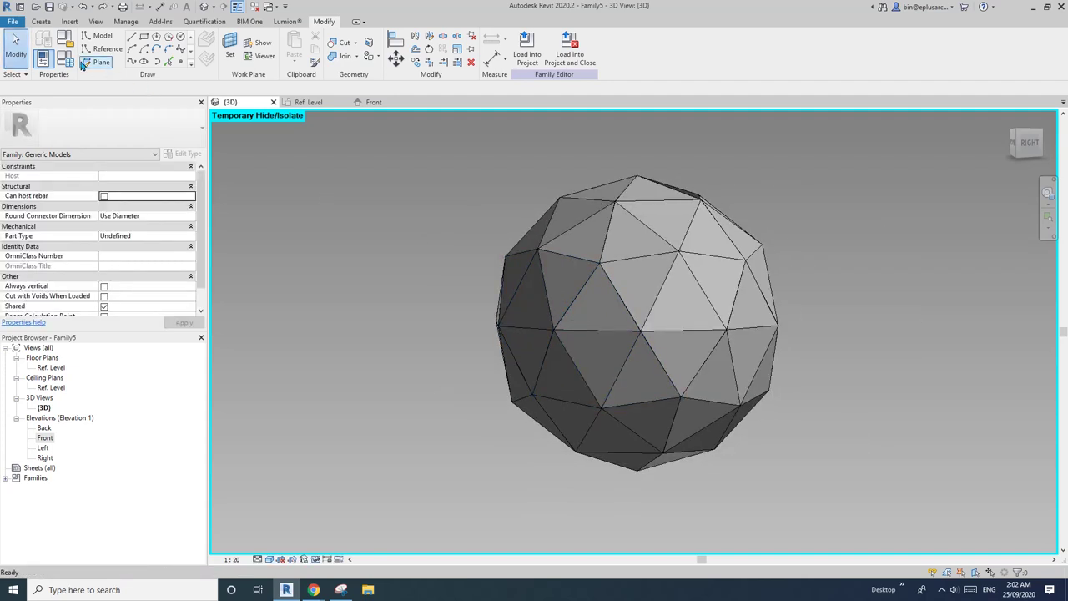
Step: Review the sphere family's parameters and formulas, and the type parameters A and O1 of a panel on the sphere
left_click(67, 59)
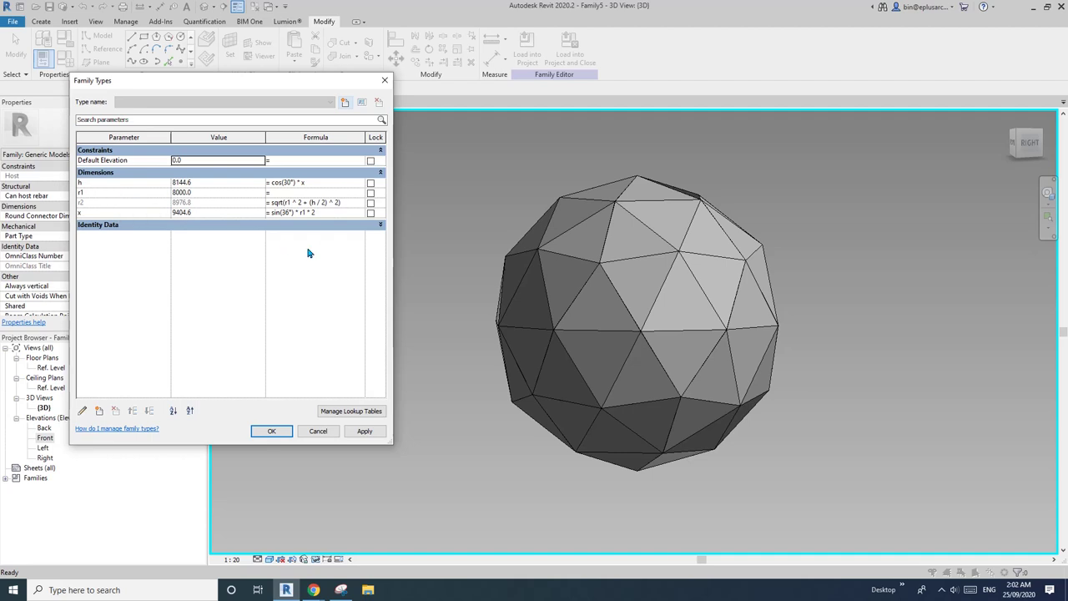
key("Escape")
left_click(630, 298)
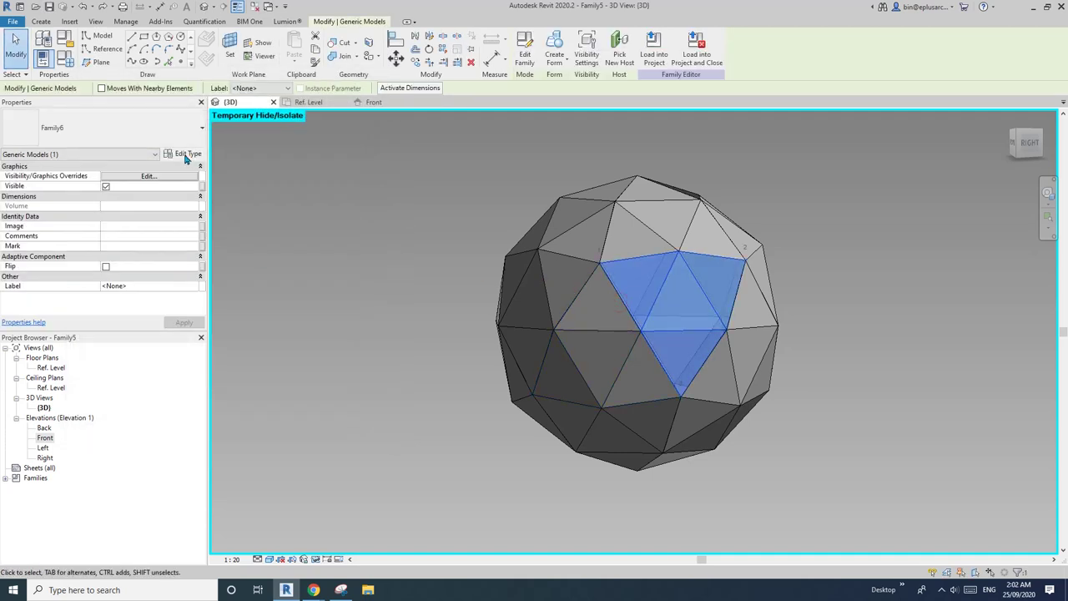
left_click(186, 155)
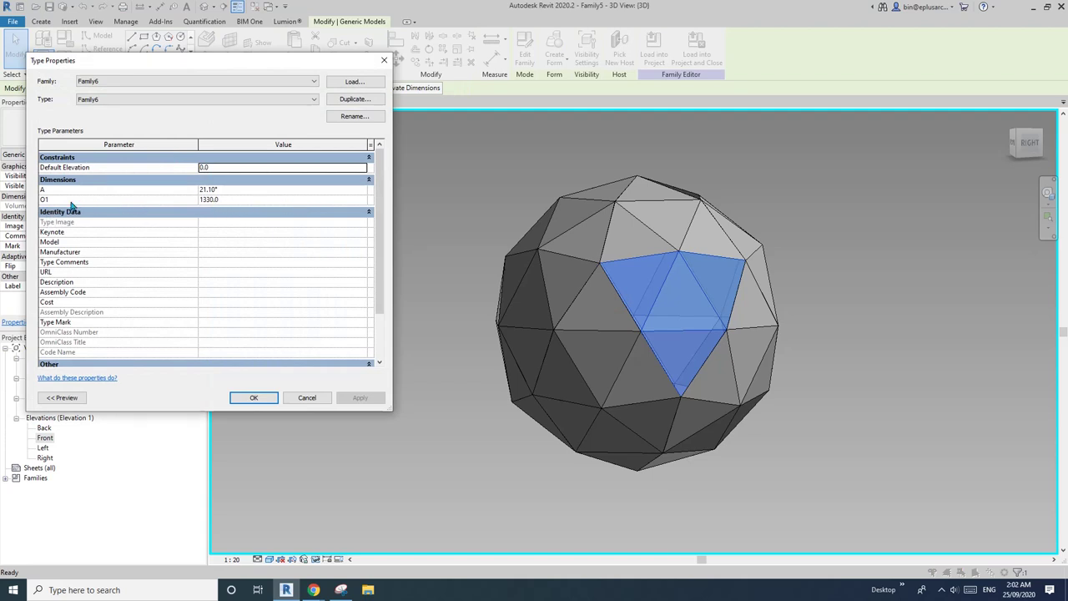
left_click(381, 63)
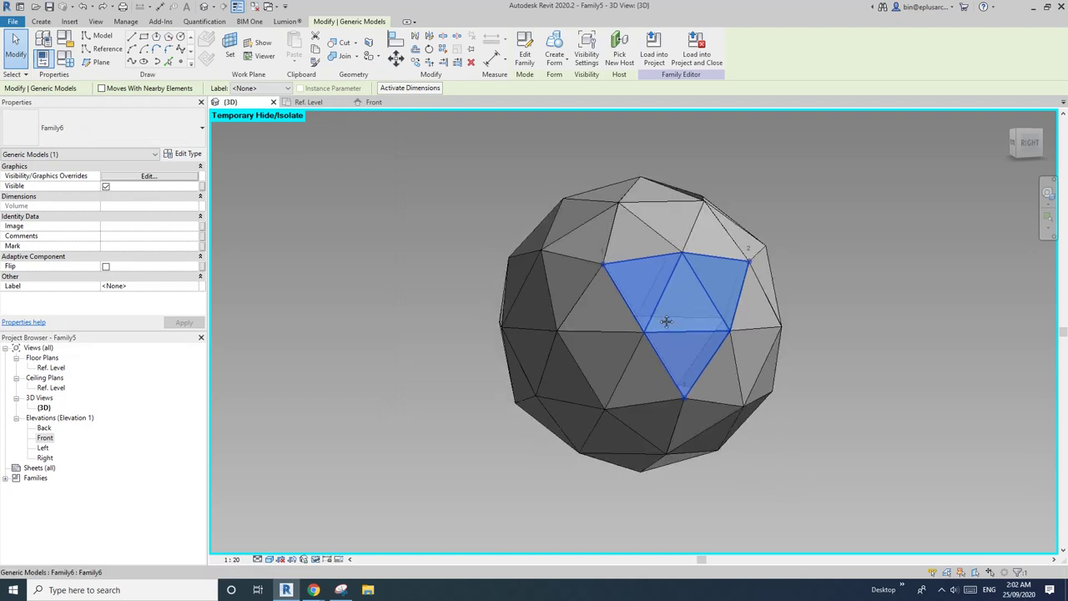
Step: Open the family of the selected panel for editing
middle_click_drag(665, 318, 634, 310)
left_click(525, 47)
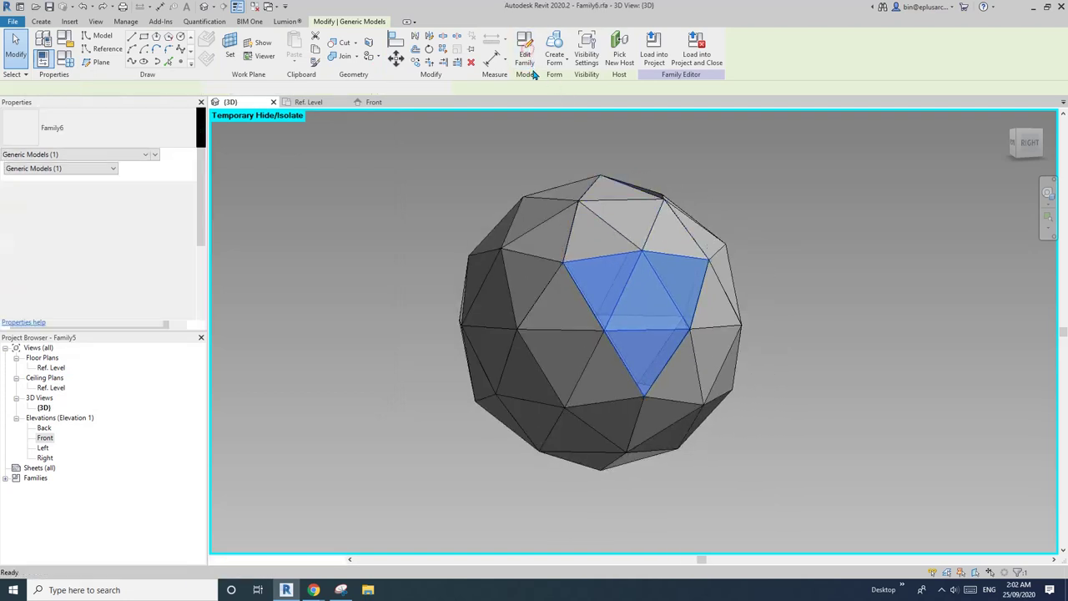
scroll(653, 361, "up", 4)
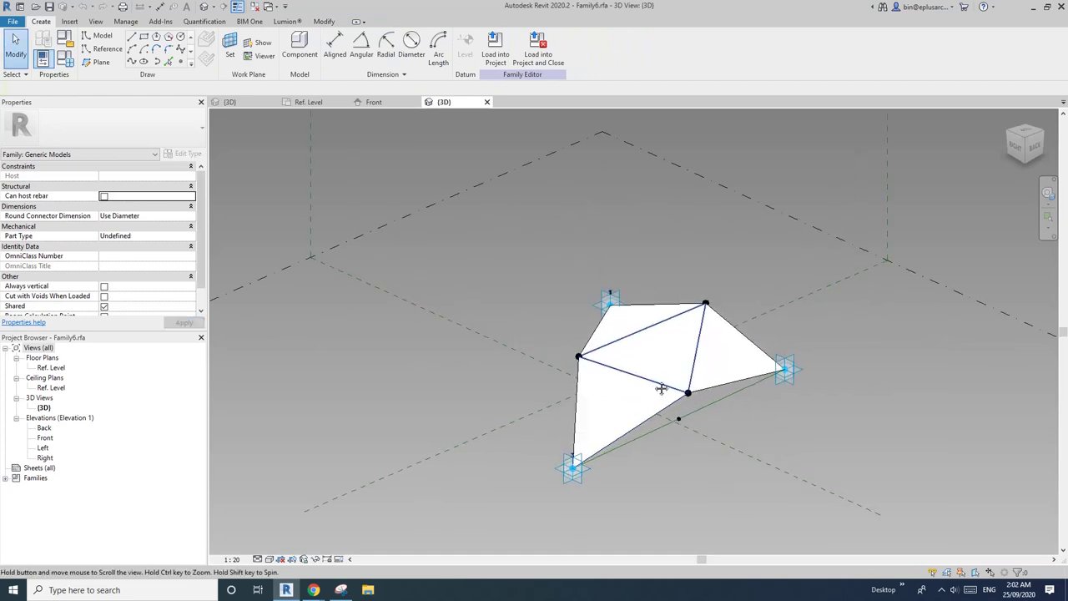
Step: Change the panel family's O1 length parameter from a type to an instance parameter
left_click(65, 56)
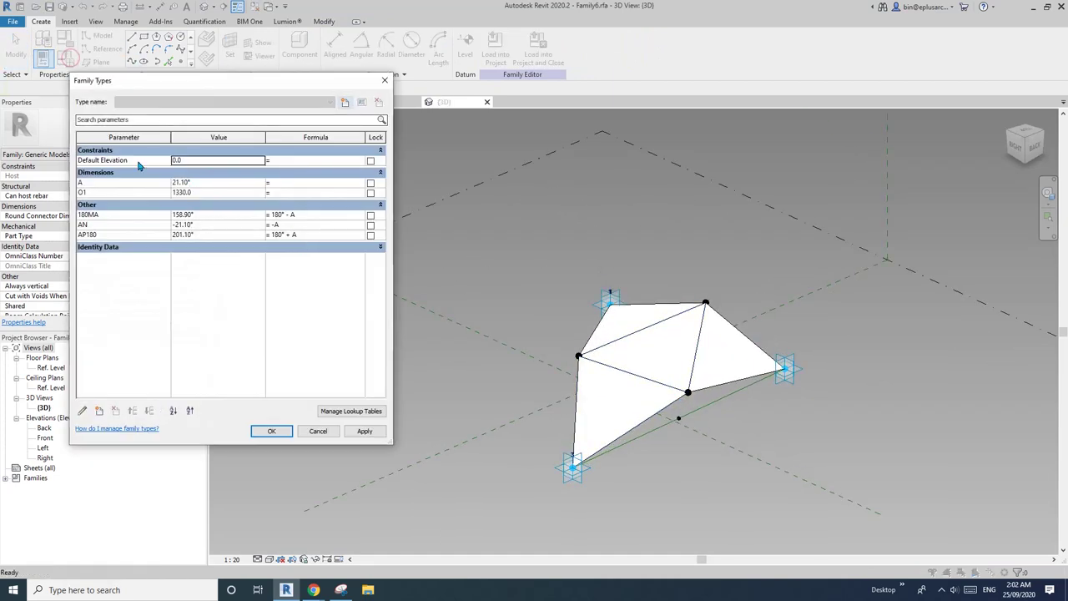
left_click(99, 193)
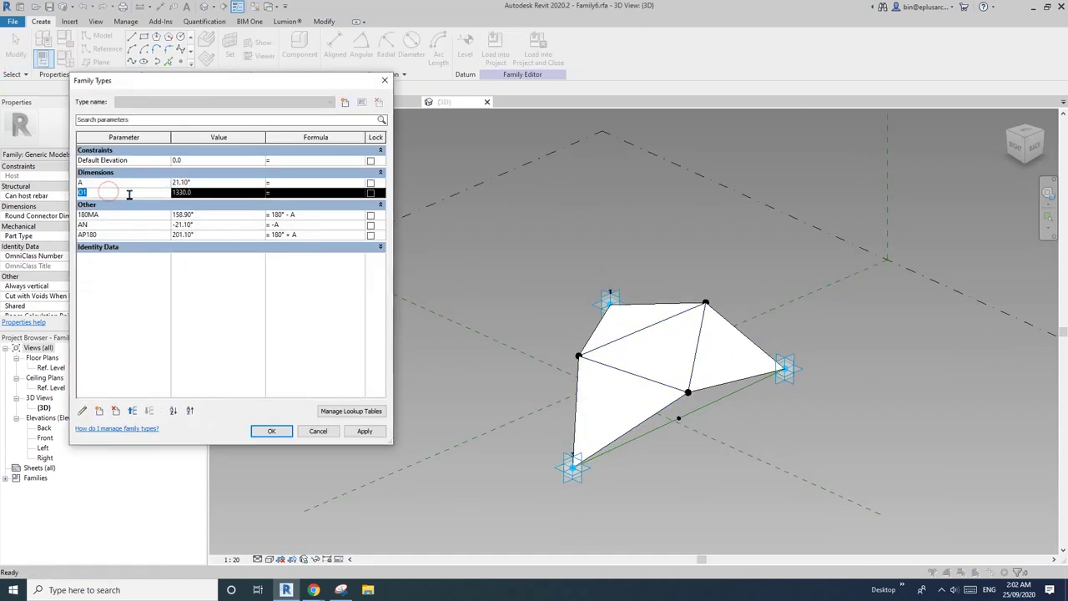
left_click(81, 411)
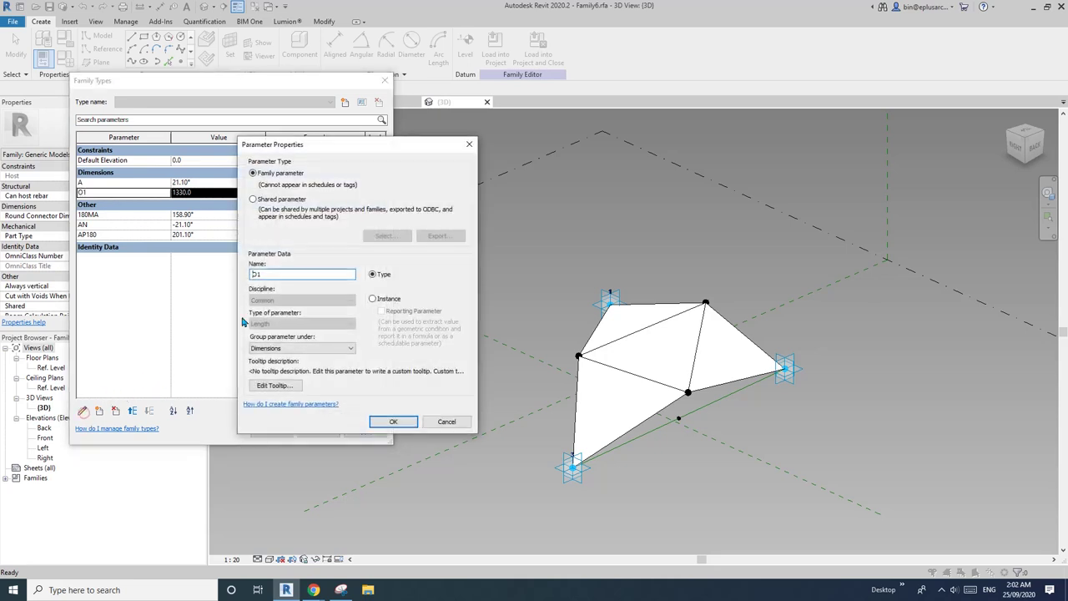
left_click(394, 421)
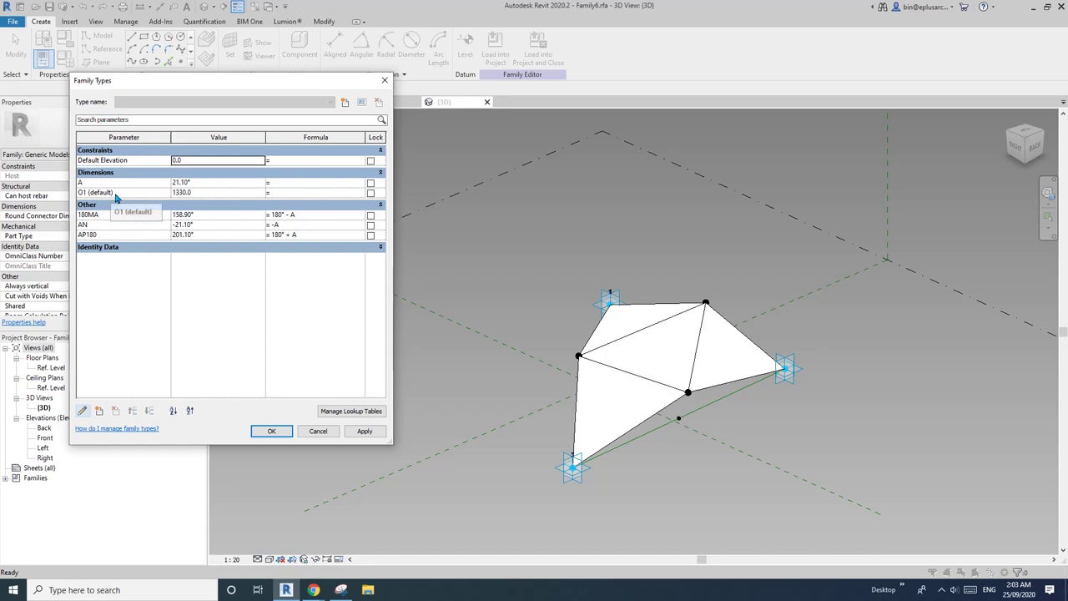
left_click(272, 432)
Step: Load the panel family into the sphere family and close it, replacing the version already loaded
left_click(538, 46)
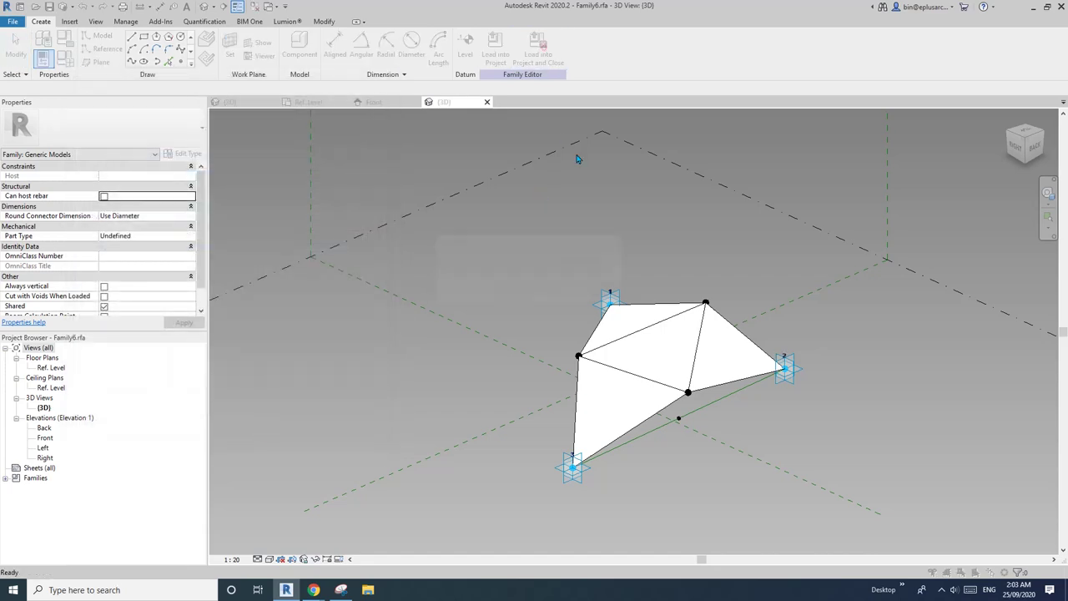
left_click(557, 294)
left_click(551, 288)
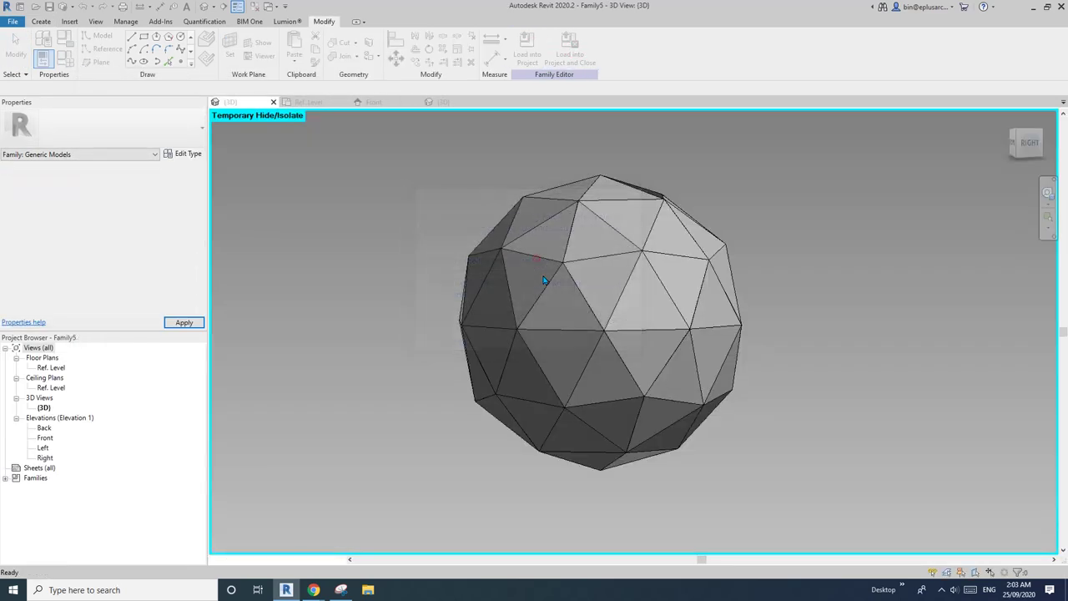
Step: Select all panel instances of the sphere and associate their O1 parameter with a new family type parameter named O1
left_click(642, 269)
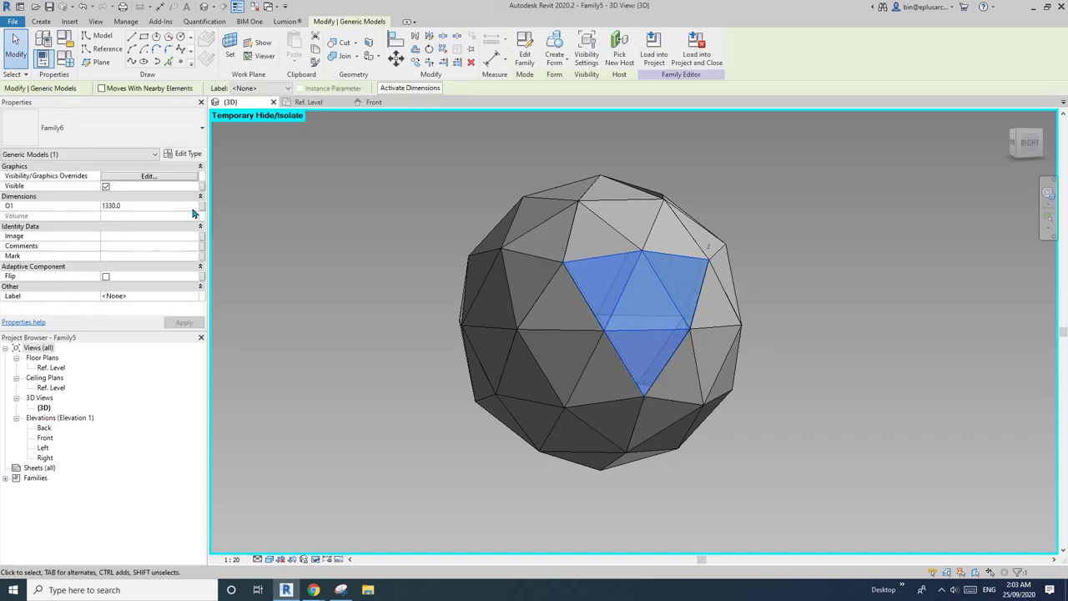
key("s")
key("a")
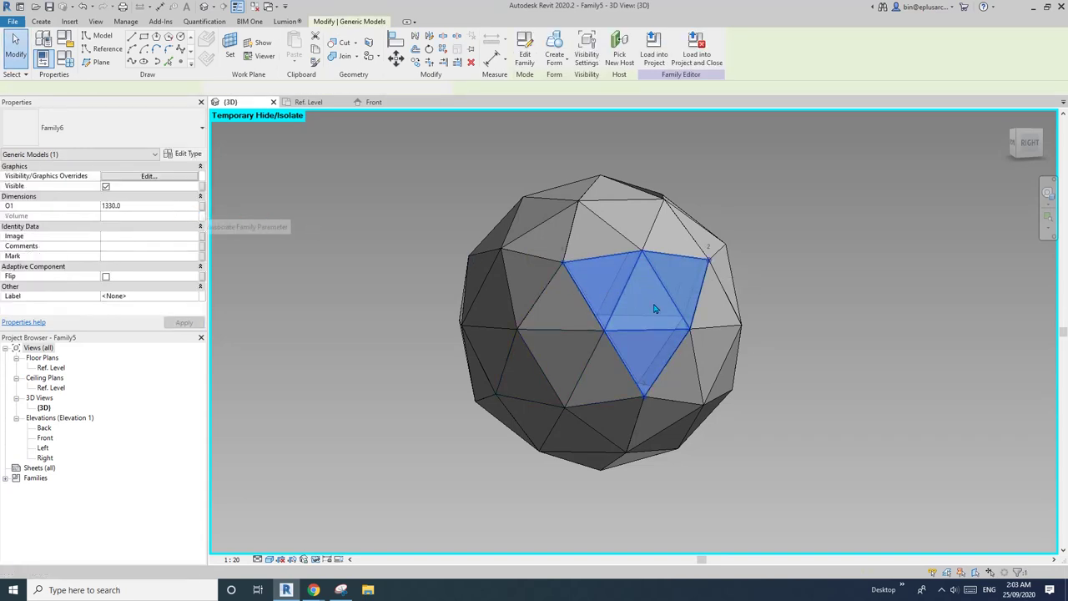
left_click(203, 207)
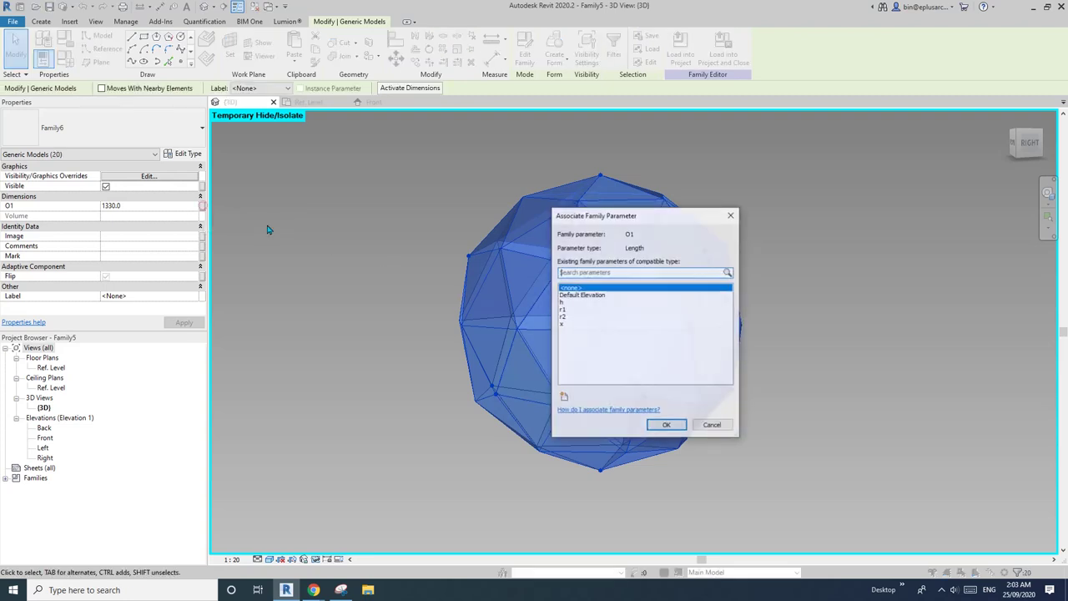
left_click(565, 397)
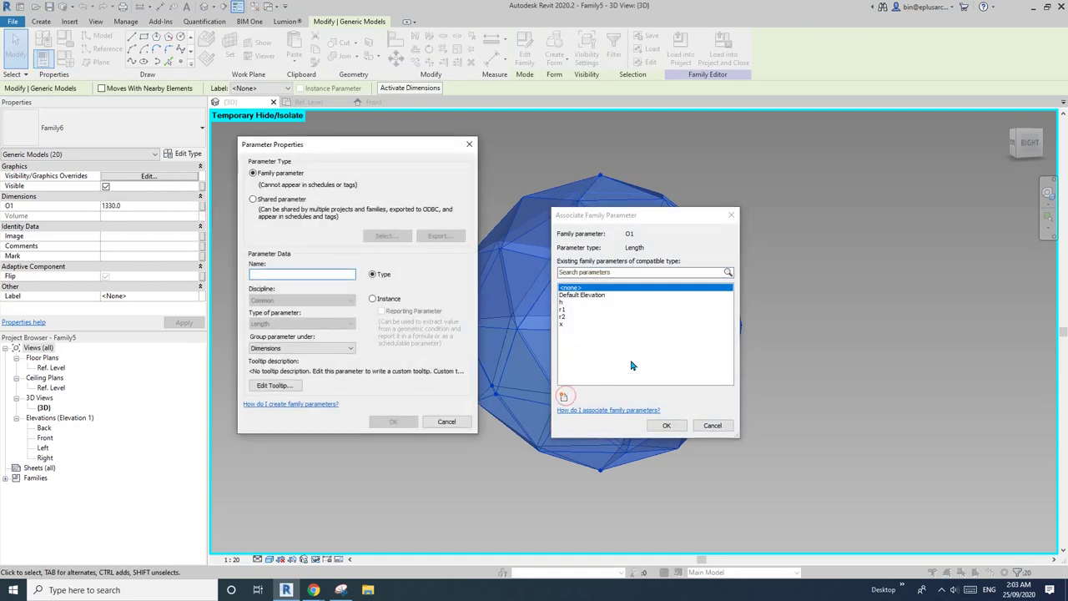
type("O1")
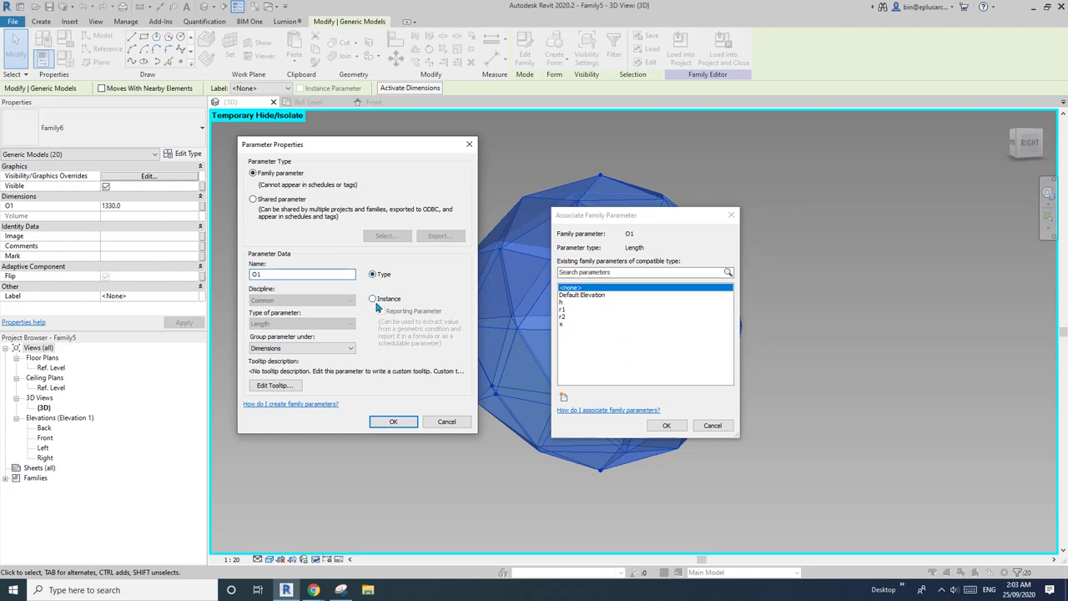
left_click(394, 422)
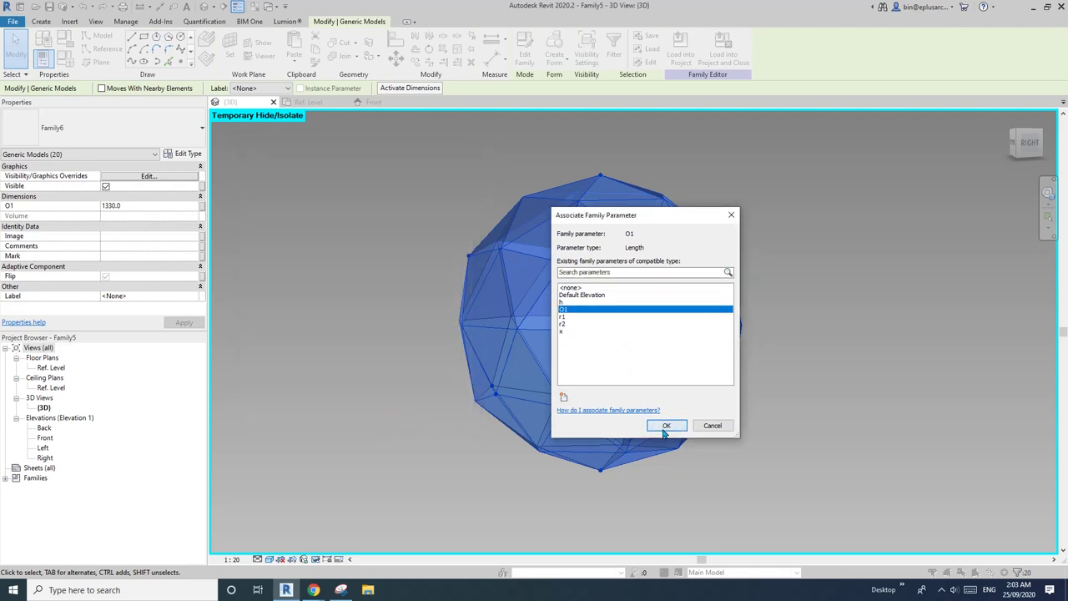
left_click(667, 426)
Step: Bring up the sphere family's parameters and formulas, and launch the Windows Calculator beside them
left_click(65, 57)
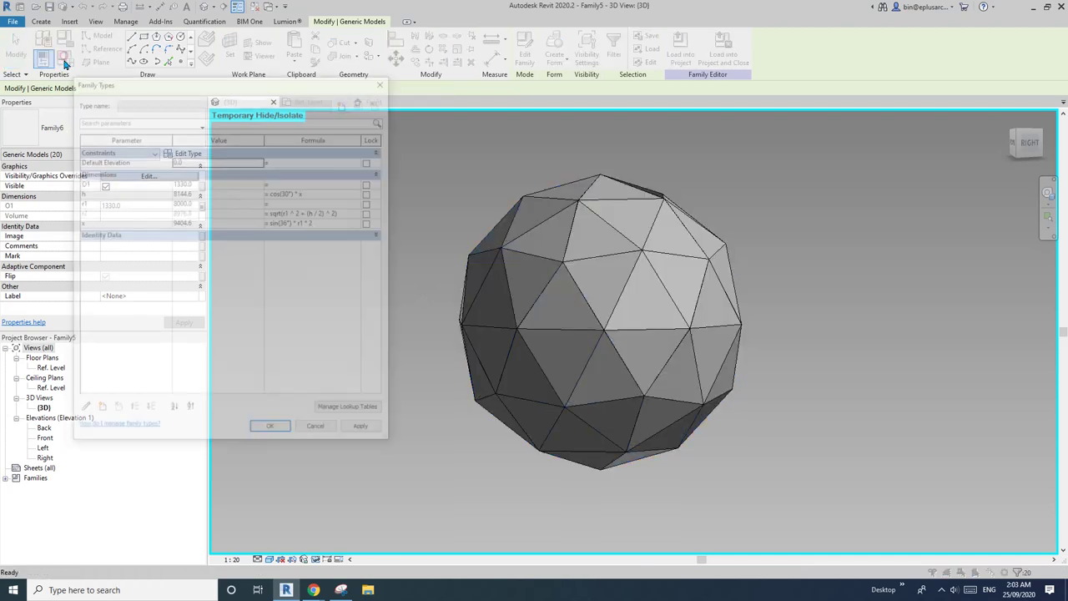
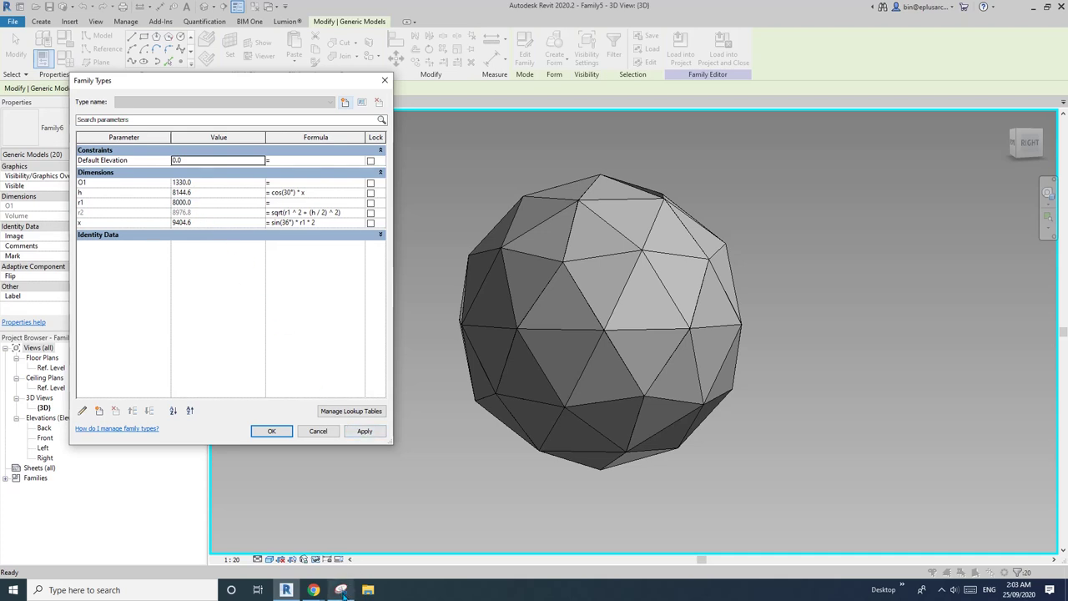
key("super")
type("CAL")
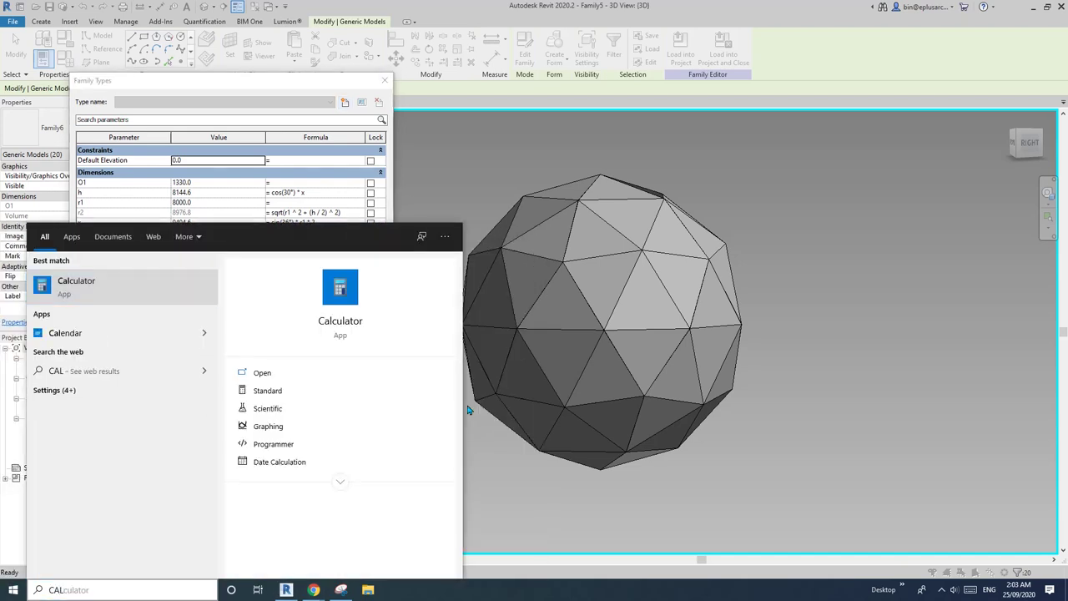
key("Return")
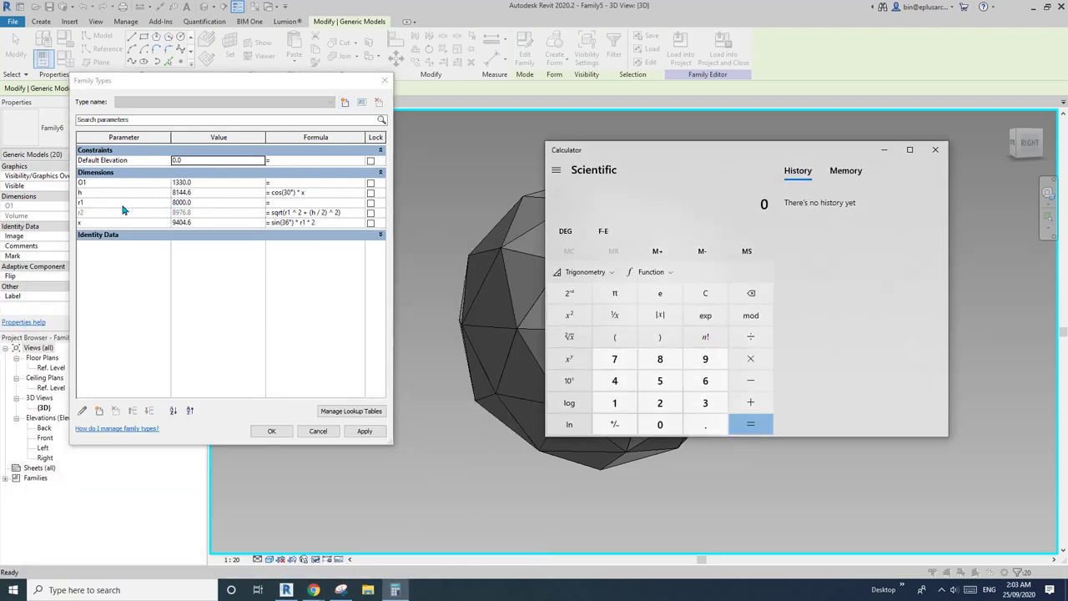
Step: Divide 8000 by 330 in Calculator to get a ratio between r1 and O1
left_click(660, 359)
left_click(660, 424)
double_click(659, 425)
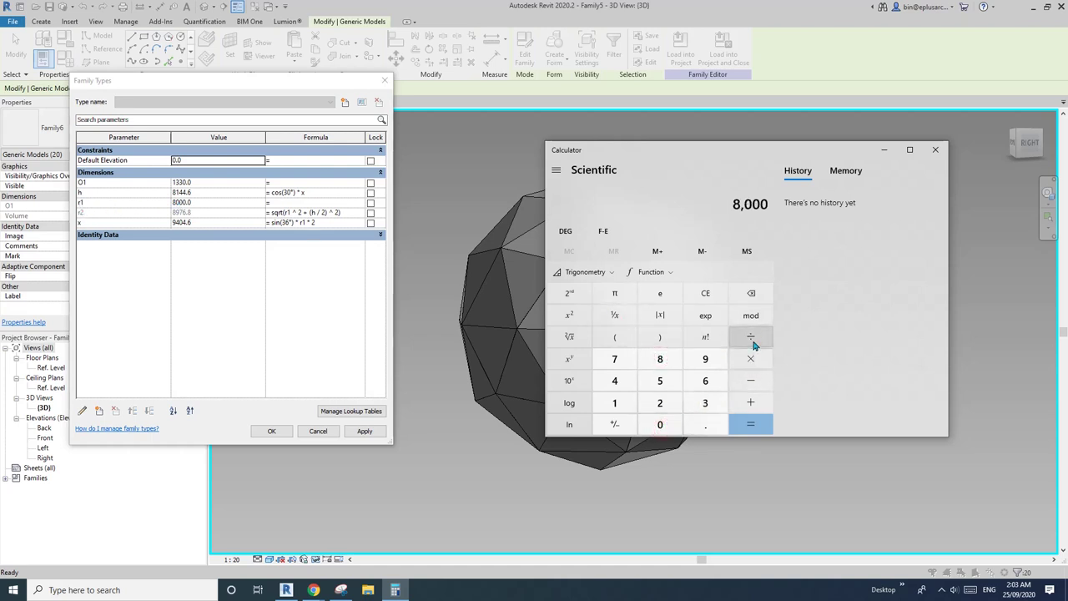
left_click(705, 403)
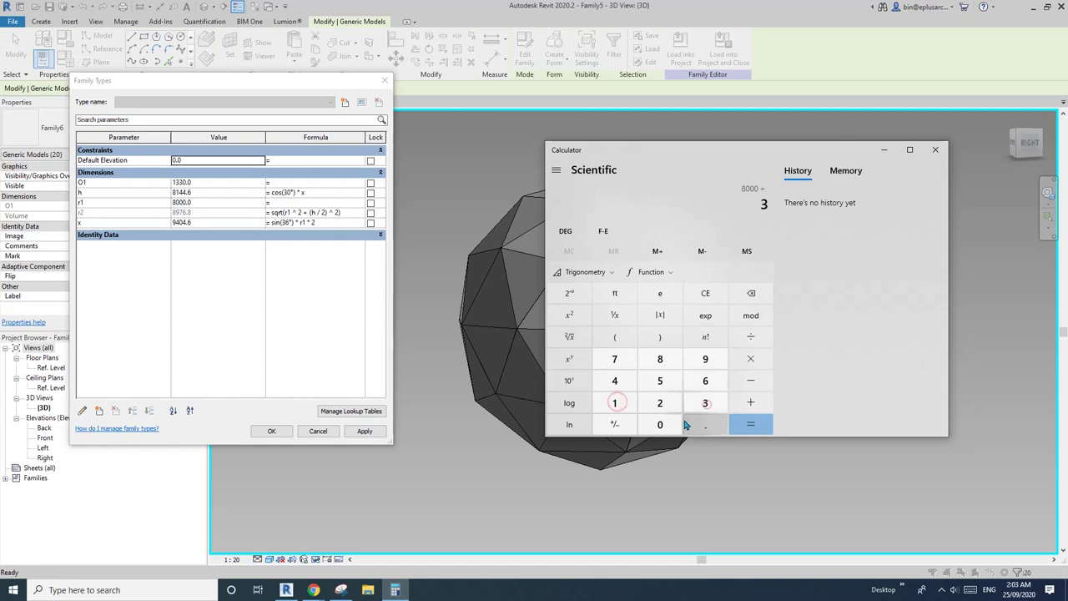
left_click(706, 403)
left_click(660, 425)
left_click(750, 425)
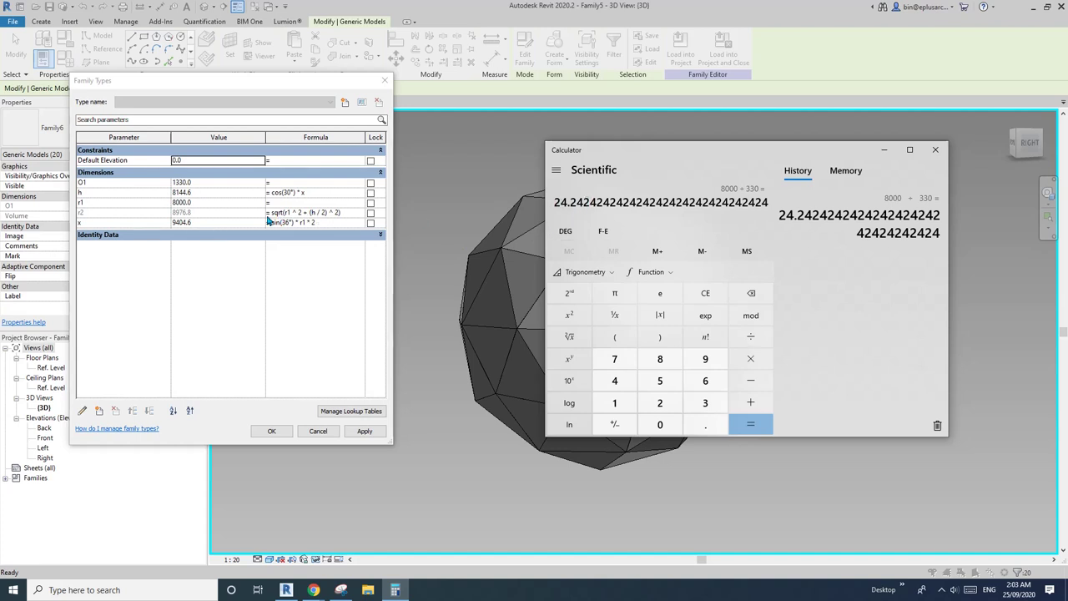
Step: Try the formula r1 / 24.24 for O1 in the sphere family, correcting the parameter name to lowercase r1
left_click(213, 264)
left_click(286, 182)
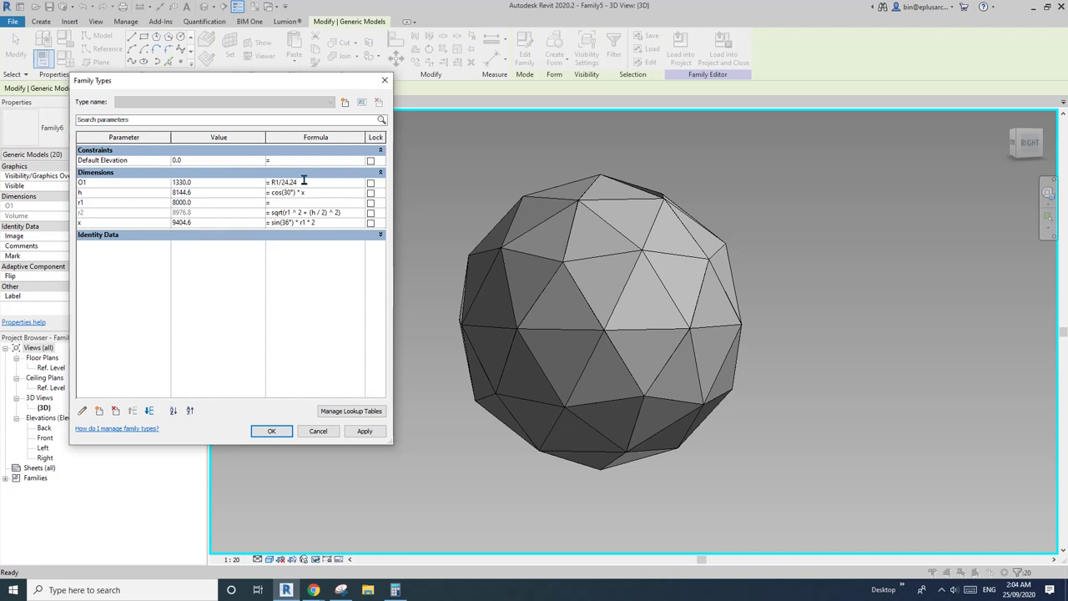
left_click(306, 293)
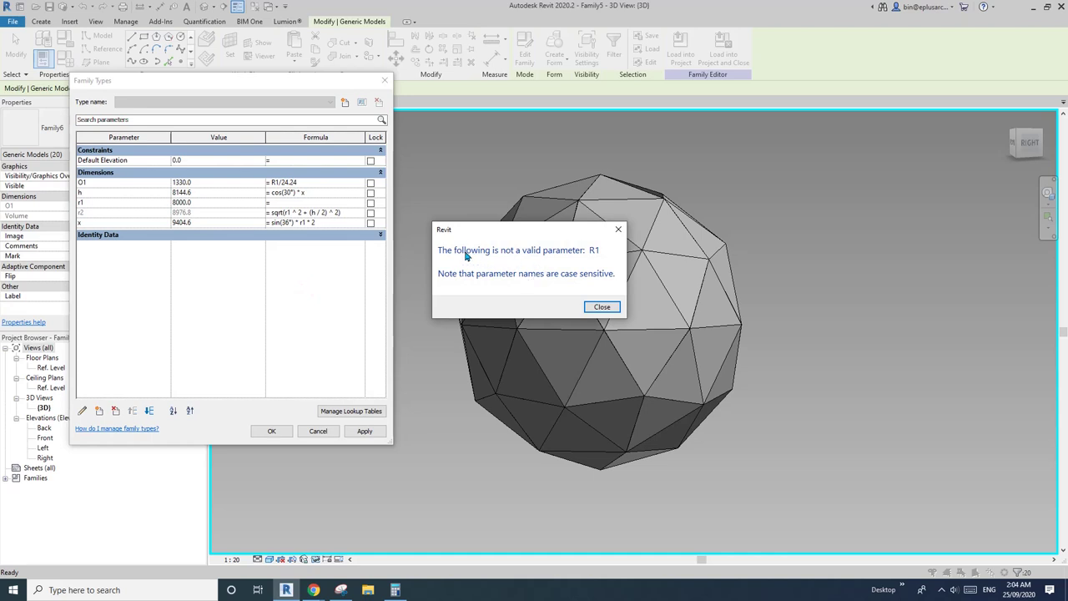
left_click(603, 307)
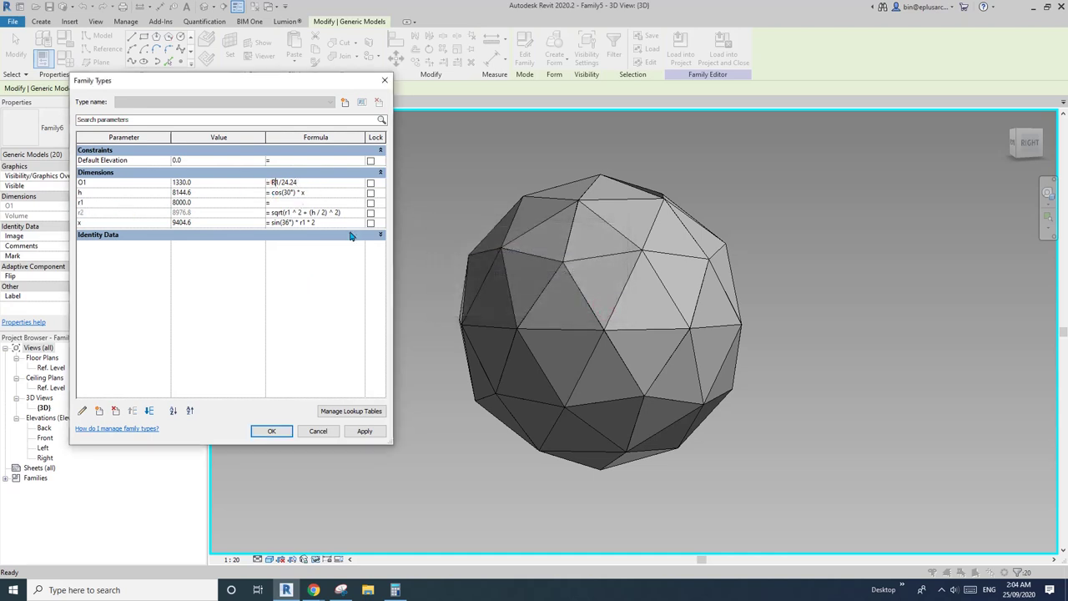
key("BackSpace")
type("r")
left_click(327, 280)
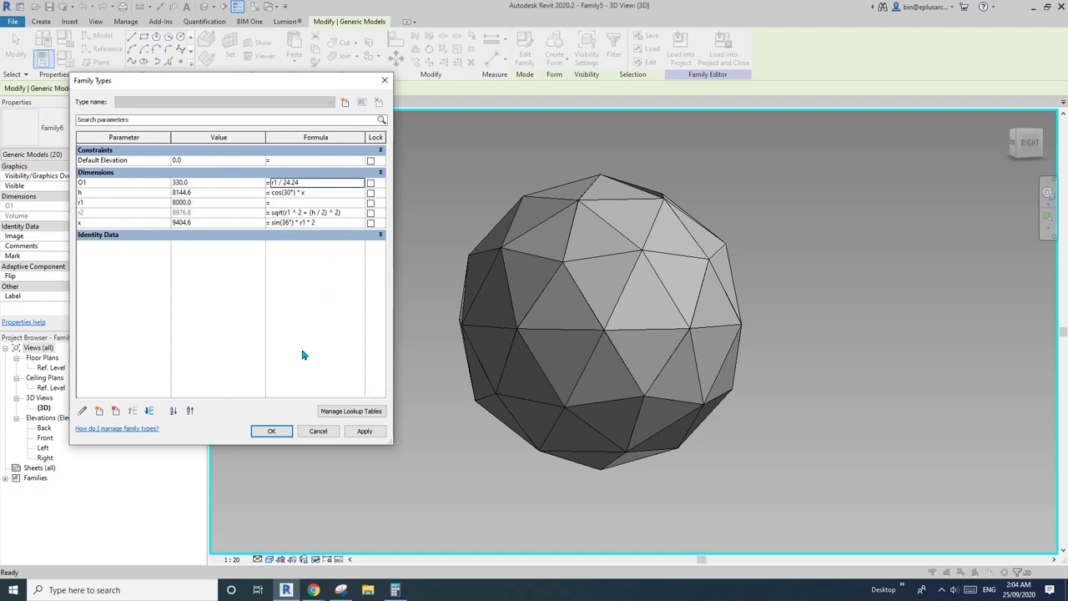
Step: Switch to Calculator and divide 8000 by 1330 to get the ratio of r1 to O1
left_click(395, 590)
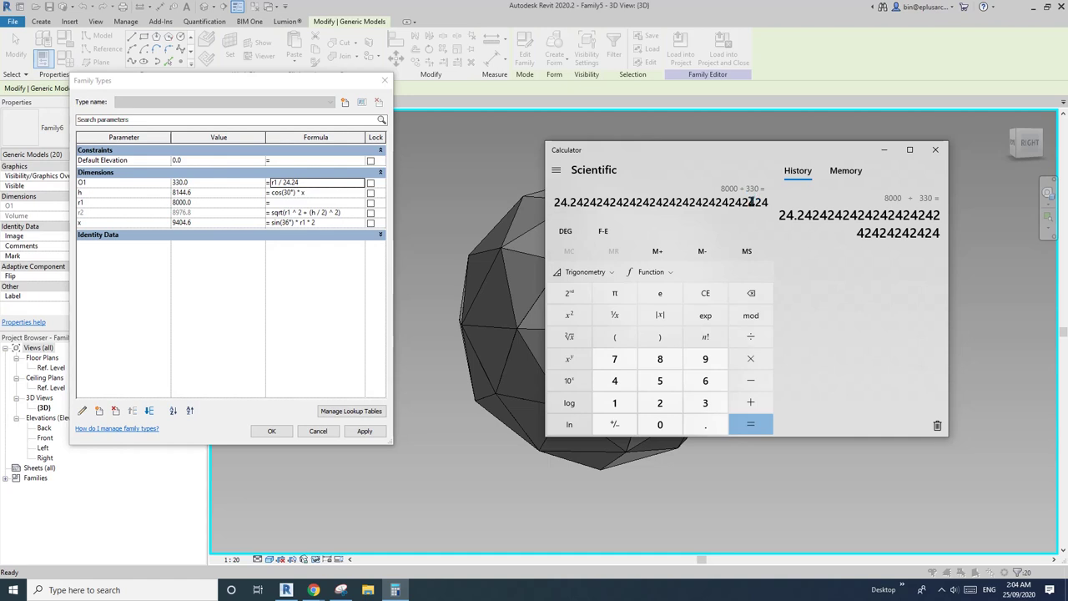
left_click(660, 359)
left_click(660, 425)
left_click(660, 425)
left_click(661, 425)
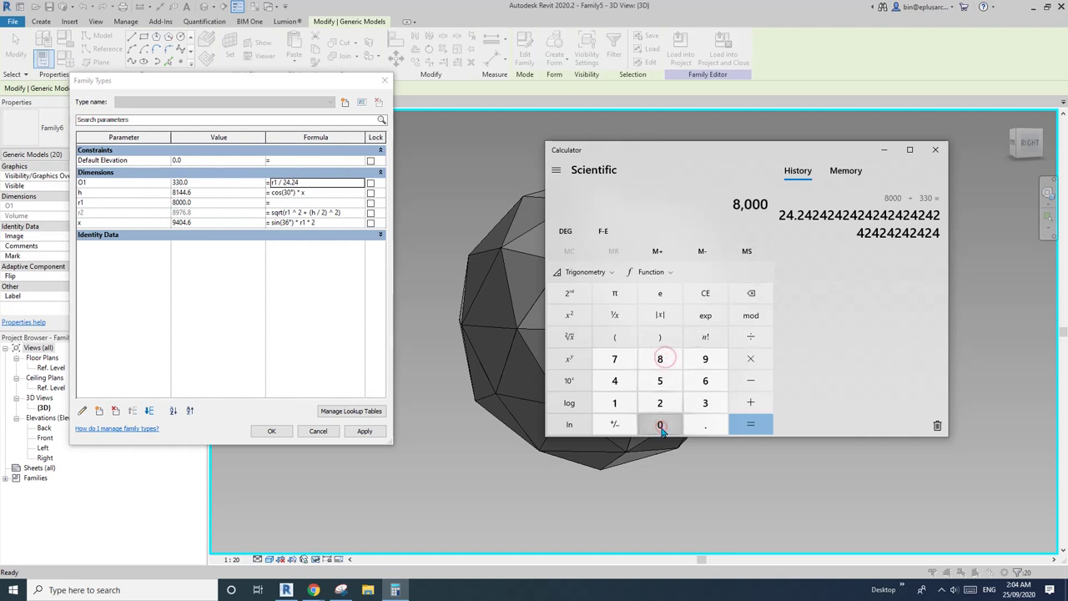
left_click(755, 337)
left_click(615, 403)
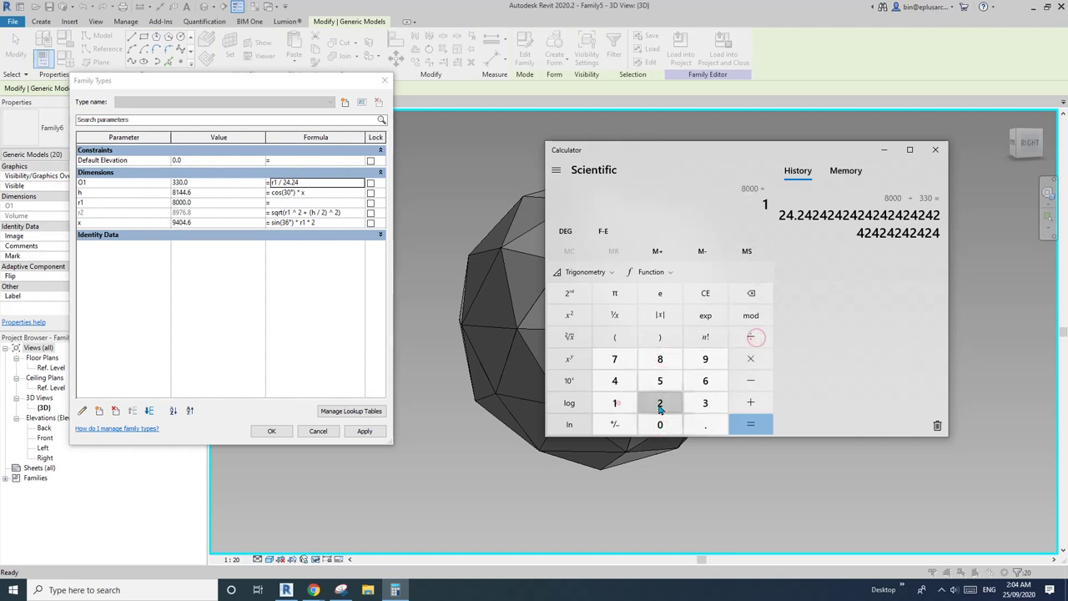
left_click(705, 403)
left_click(706, 404)
left_click(660, 425)
left_click(750, 425)
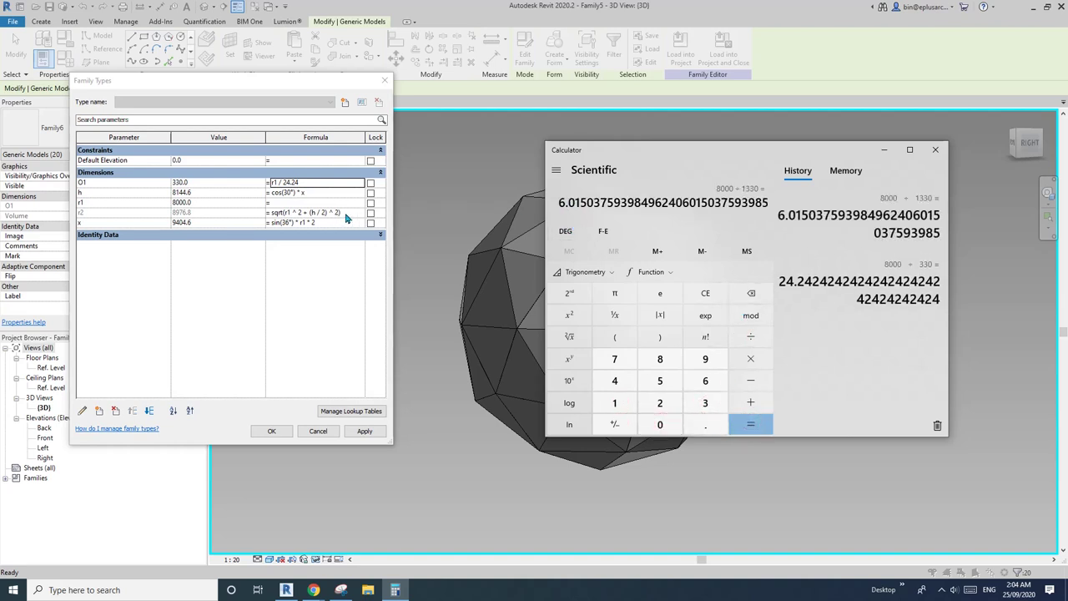
Step: Set O1's formula in the sphere family to r1 / 6.015 and apply it
left_click(289, 191)
left_click_drag(285, 182, 340, 183)
key("BackSpace")
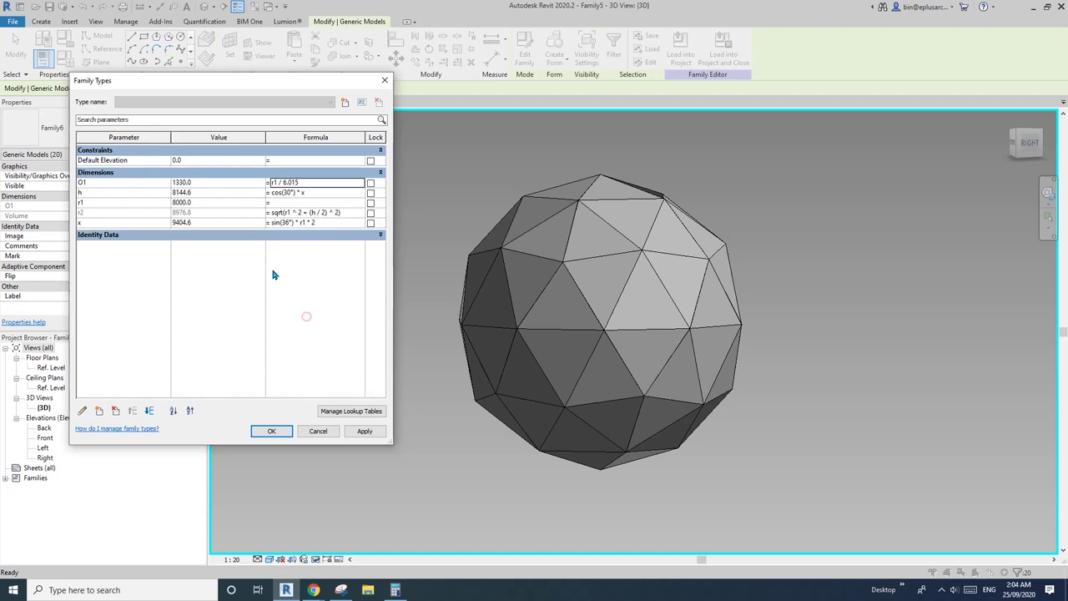
left_click(275, 434)
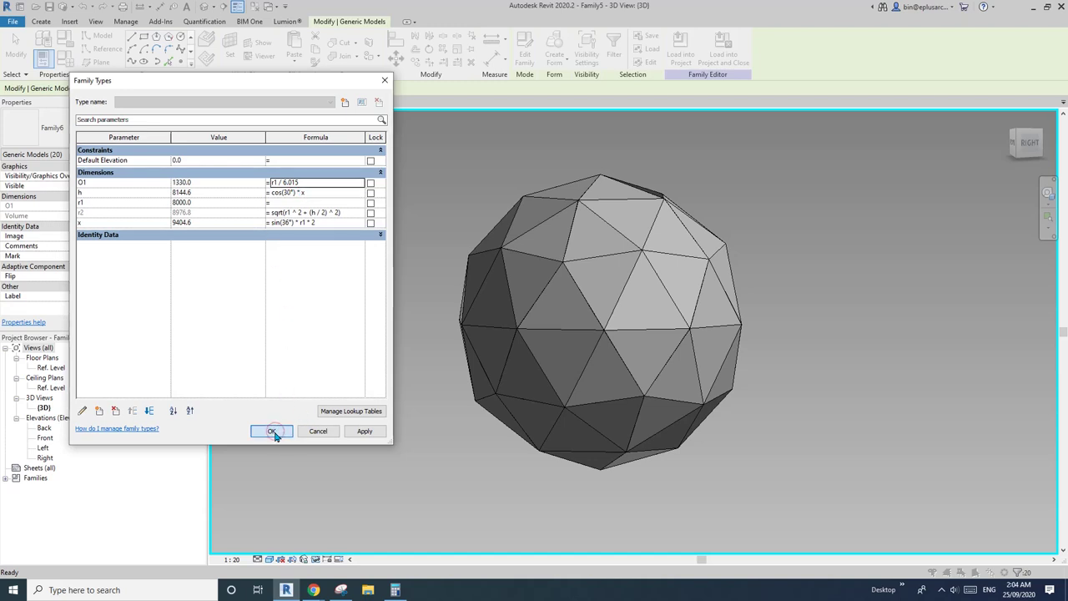
left_click(364, 430)
Step: Test the sphere's resizing by applying r1 values of 5000 and 2000, and accept the smaller size
left_click(211, 203)
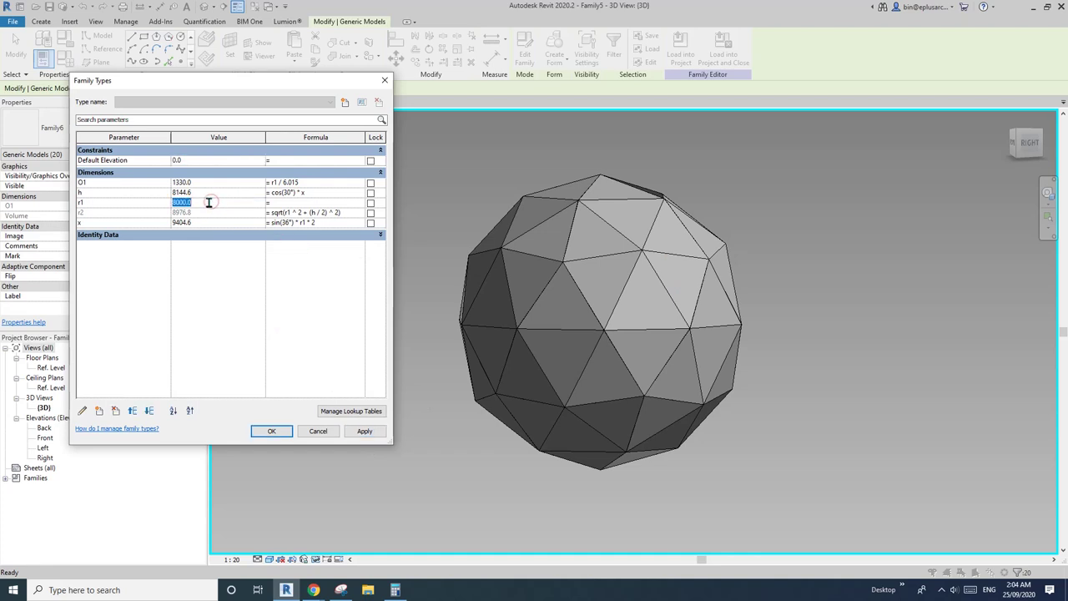
type("5")
left_click(365, 431)
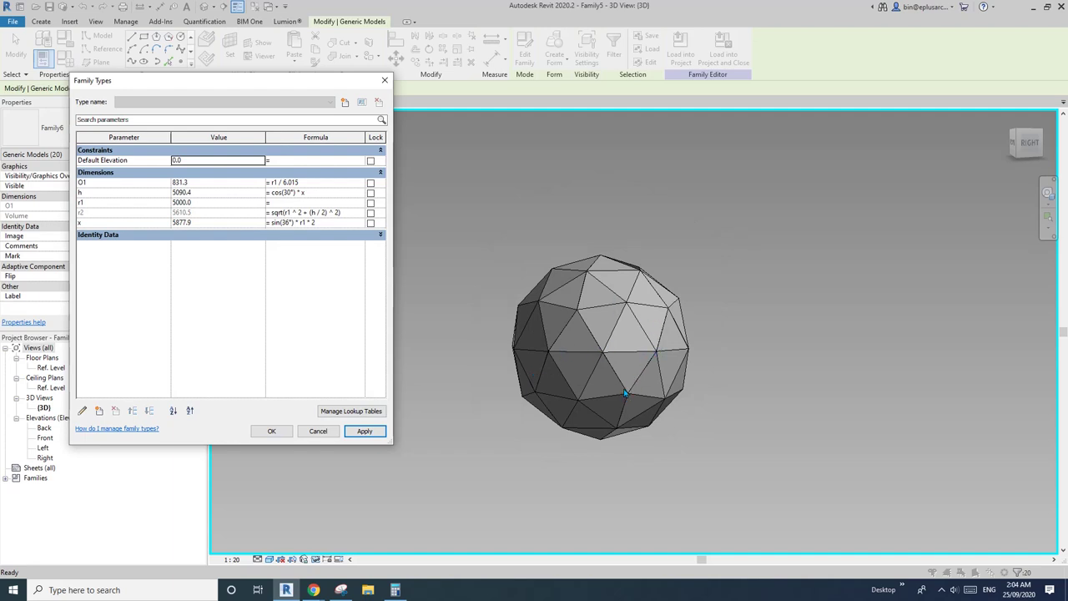
left_click(216, 203)
type("2")
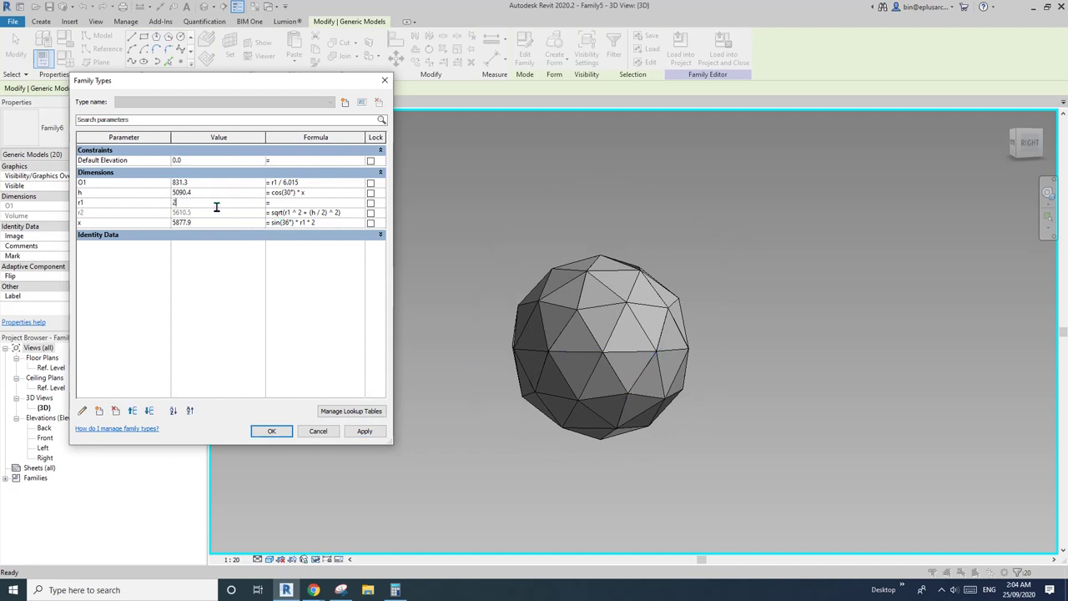
left_click(367, 432)
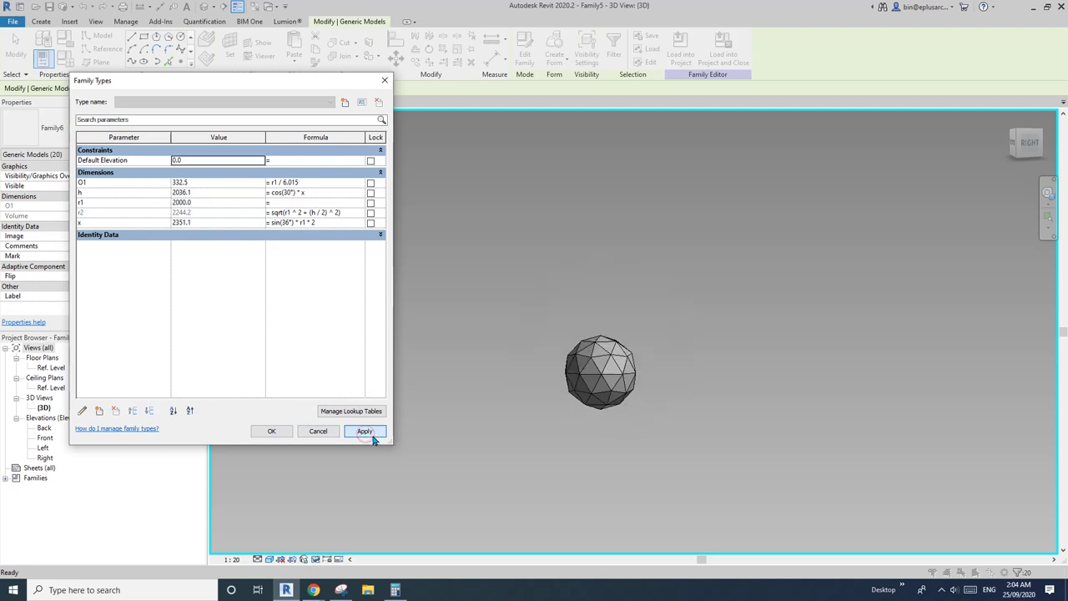
left_click(279, 432)
Step: Inspect the resized sphere up close from another angle to check that its panels meet
scroll(628, 393, "up", 5)
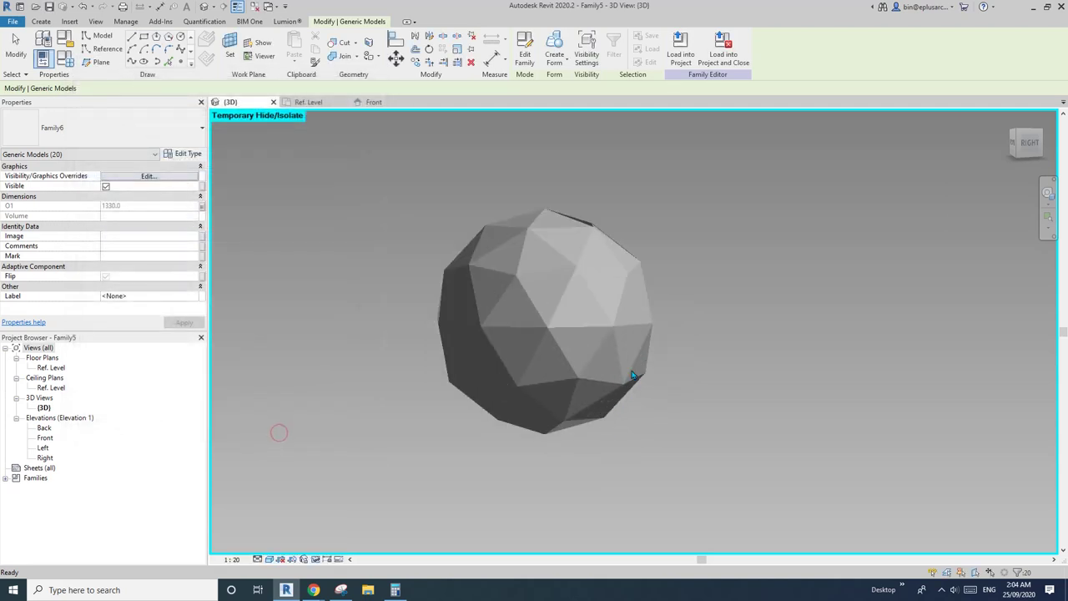
scroll(582, 325, "up", 3)
left_click(590, 325)
middle_click_drag(603, 329, 510, 243, "shift")
left_click(510, 243)
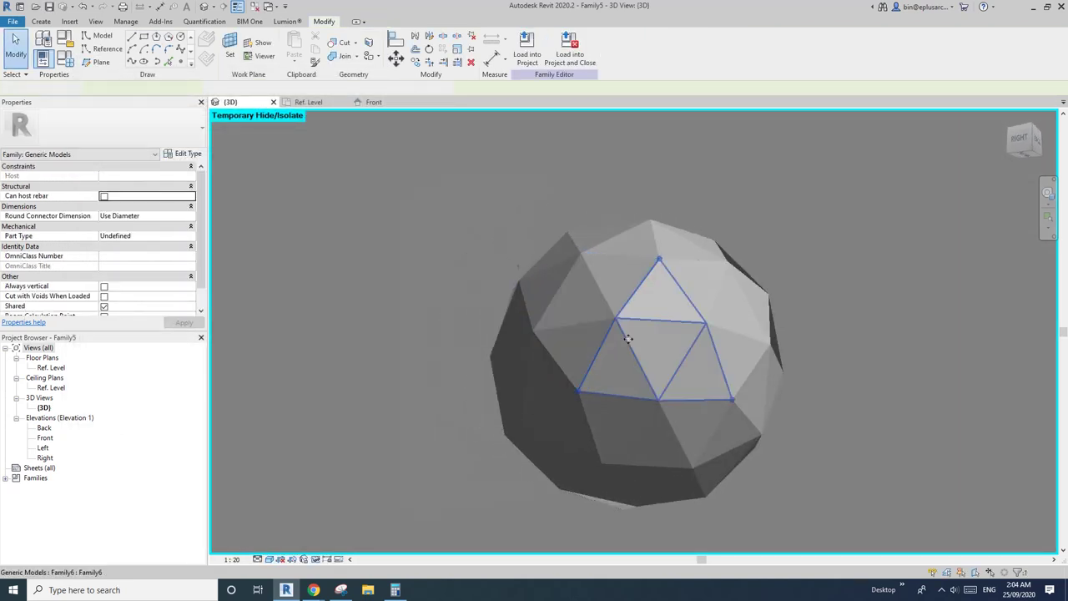
Step: Examine the resized sphere from its other sides to check for gaps between the panels
middle_click_drag(625, 337, 598, 350, "shift")
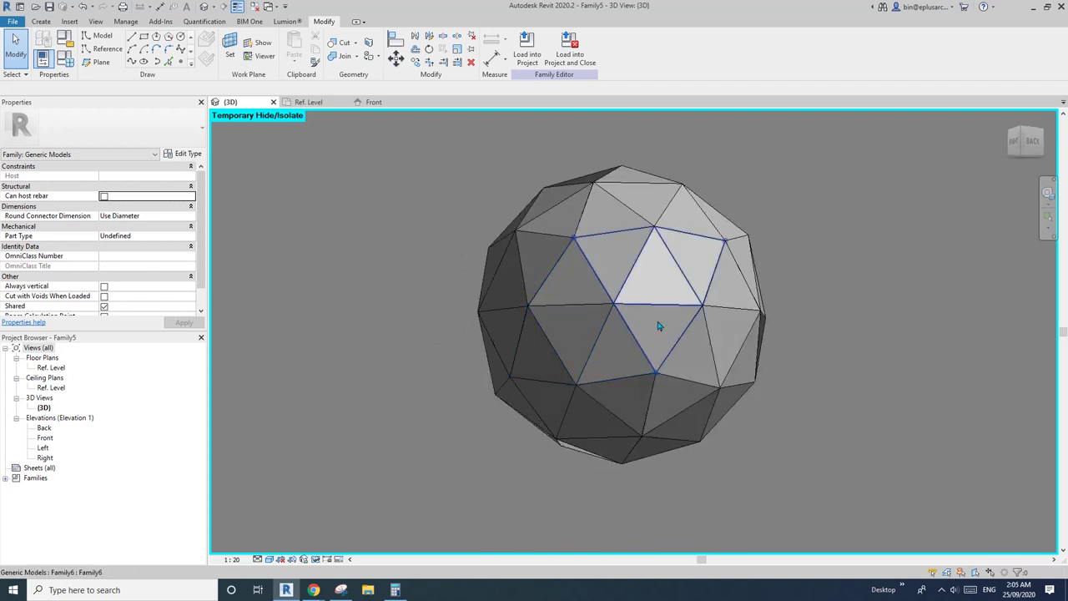
middle_click_drag(659, 326, 580, 352, "shift")
scroll(727, 337, "down", 2)
scroll(631, 366, "down", 2)
scroll(611, 314, "up", 1)
scroll(593, 345, "up", 1)
scroll(629, 348, "up", 1)
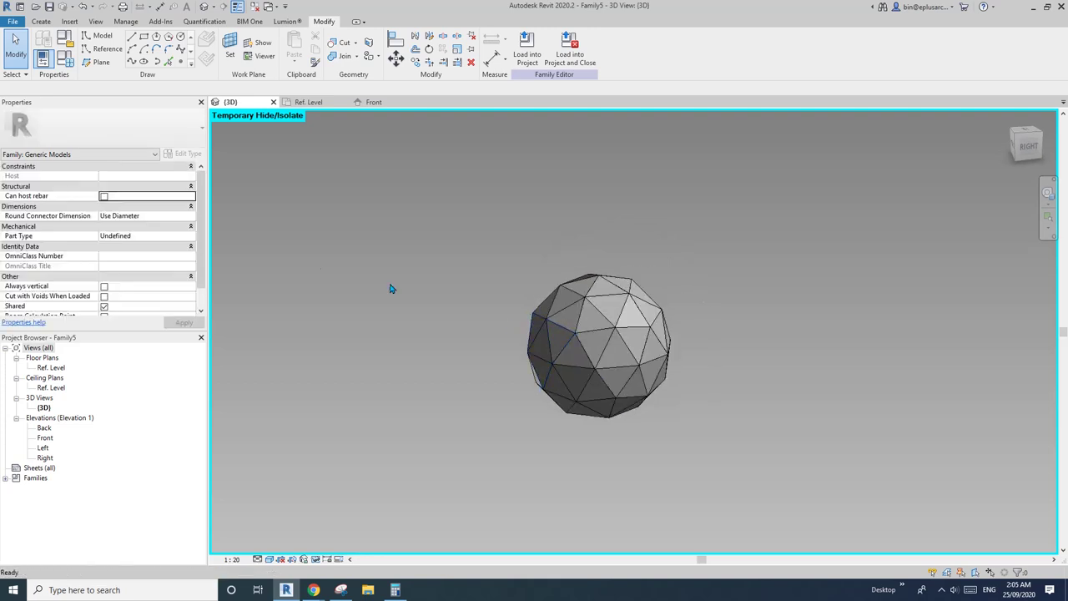
Step: Move parameter O1 from the Dimensions group to the Other group in the sphere's family types
left_click(66, 58)
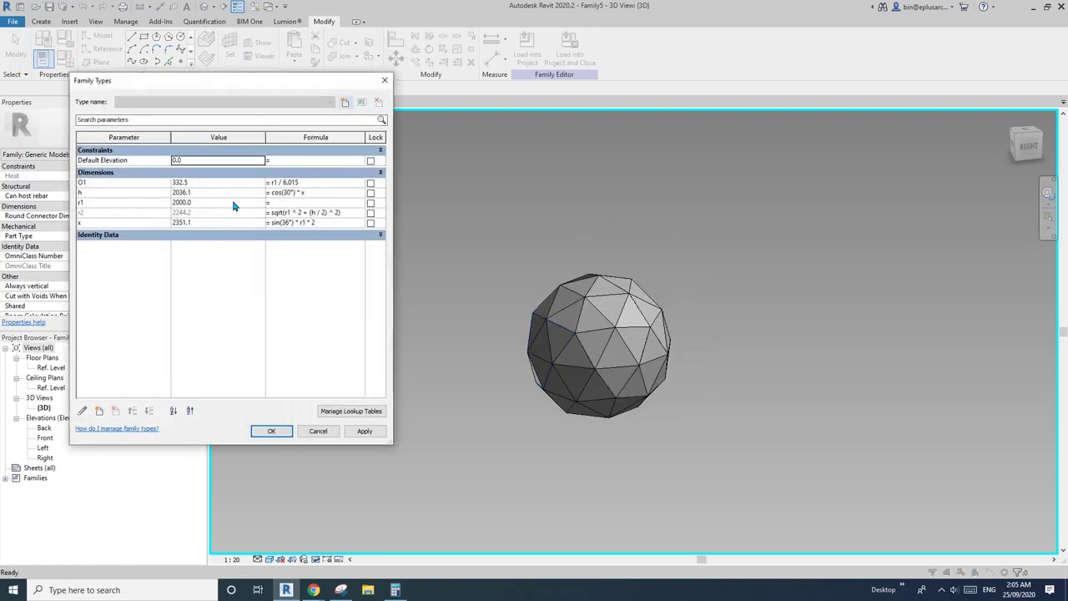
left_click_drag(255, 82, 272, 80)
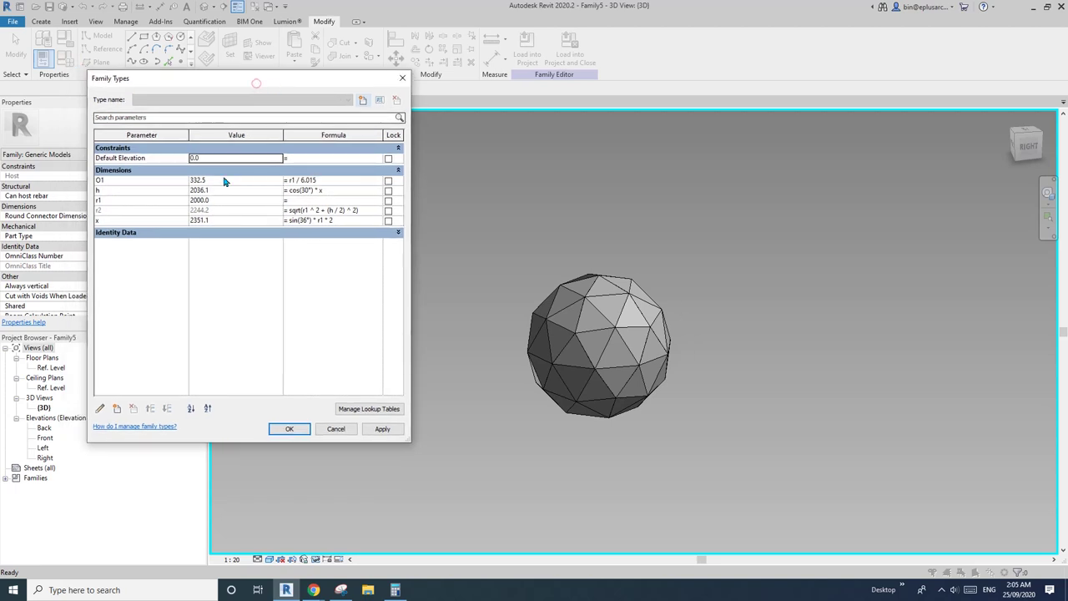
left_click(143, 181)
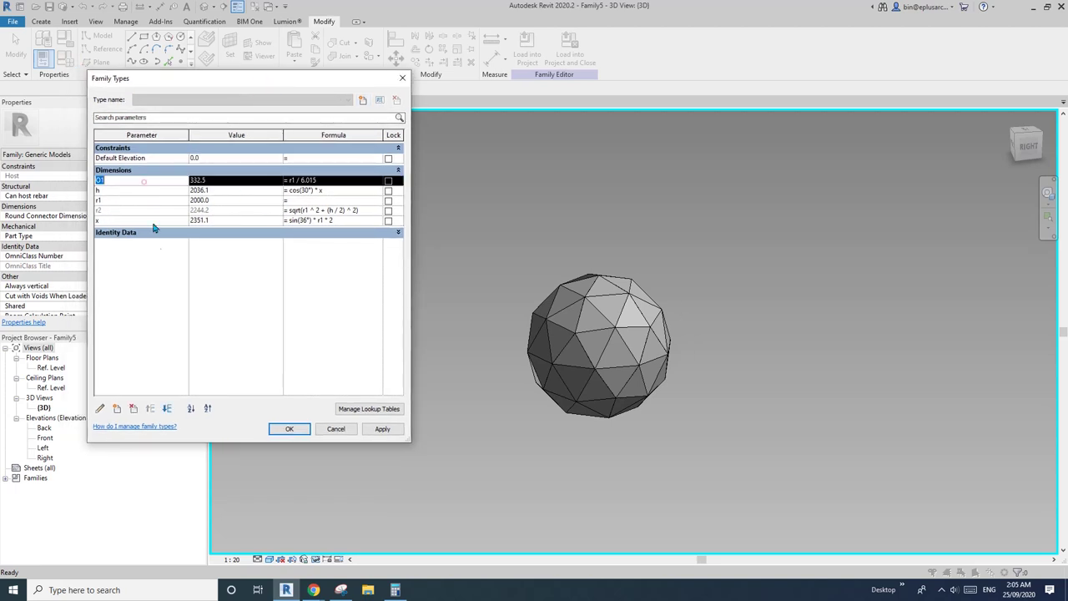
left_click(100, 409)
left_click(311, 351)
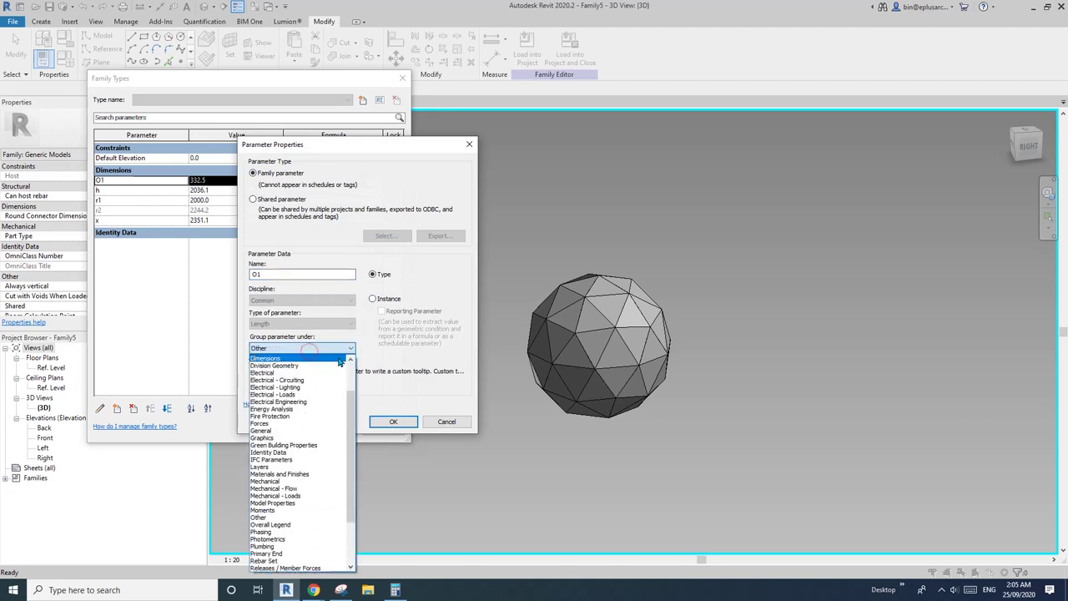
left_click(393, 421)
left_click(393, 421)
Step: Group parameter h under Other in the family types
left_click(140, 180)
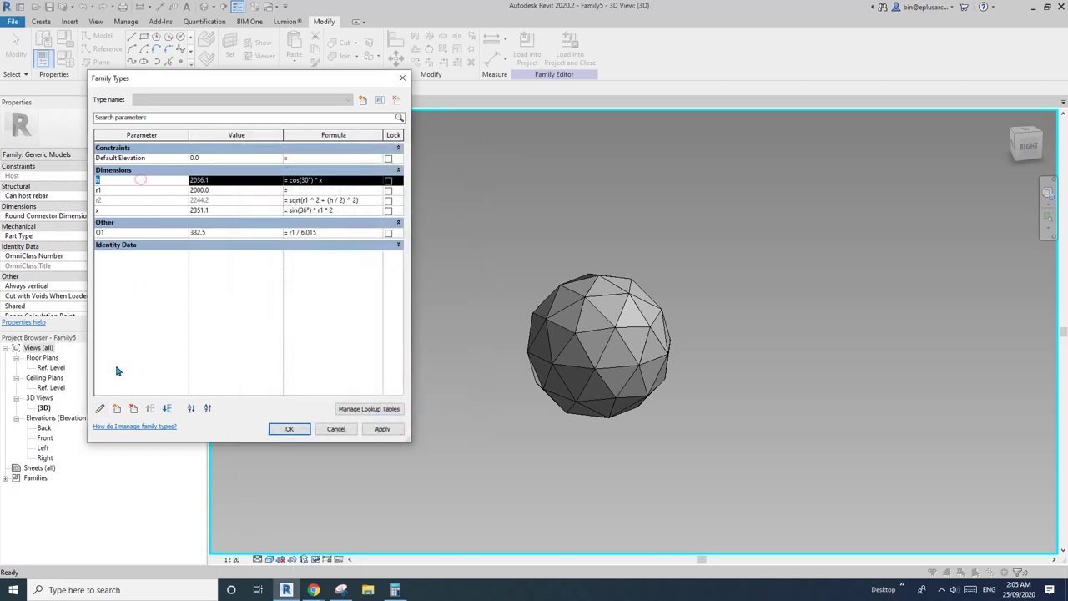
left_click(100, 409)
left_click(311, 351)
left_click(418, 328)
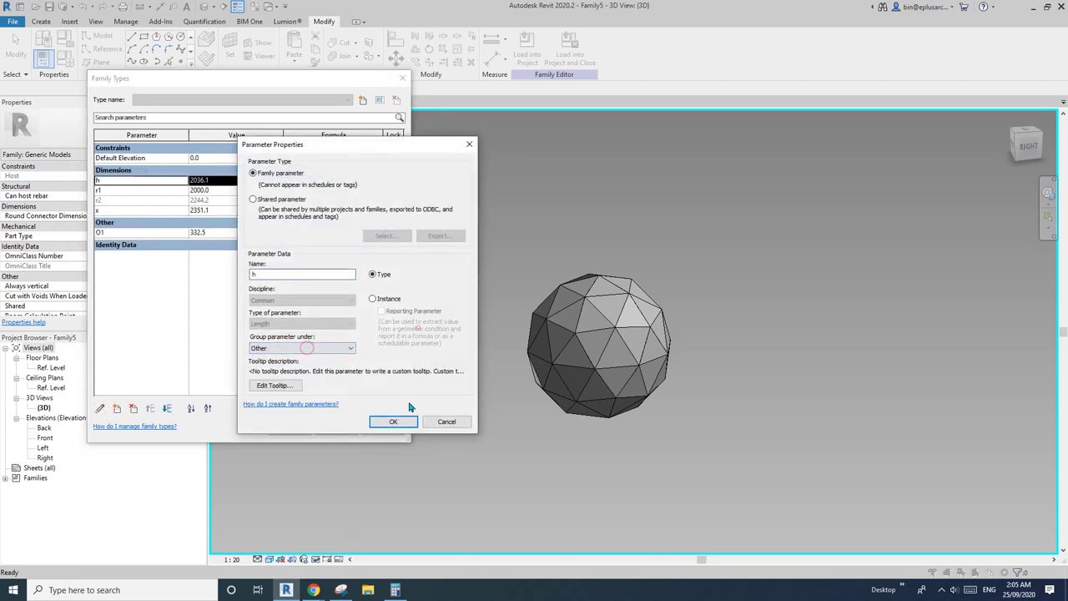
left_click(401, 421)
Step: Group parameter r2 under Other in the family types
left_click(156, 191)
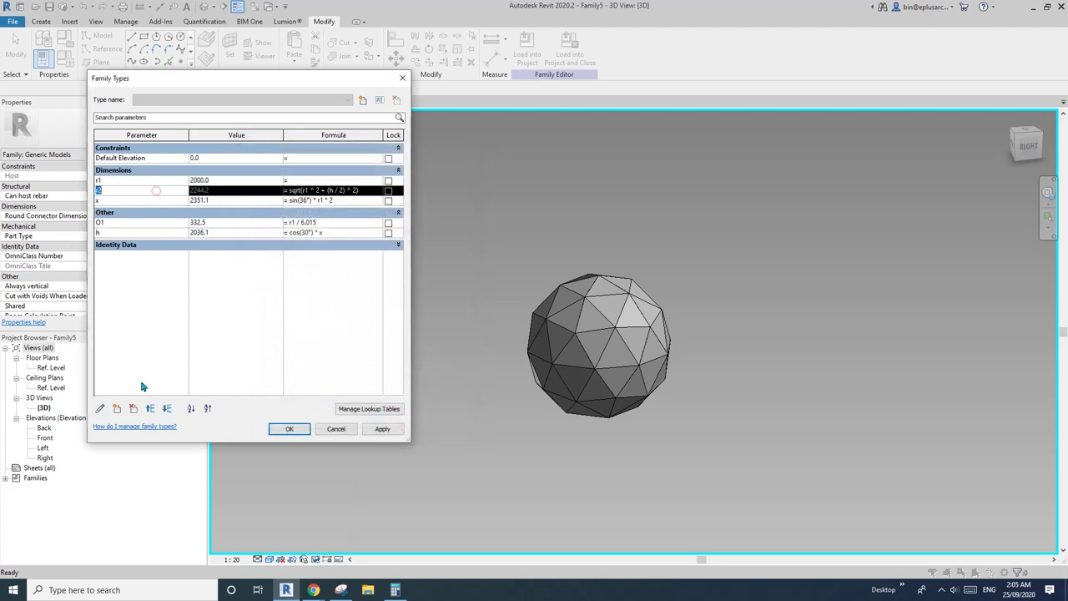
left_click(101, 409)
left_click(311, 351)
left_click(311, 511)
left_click(396, 420)
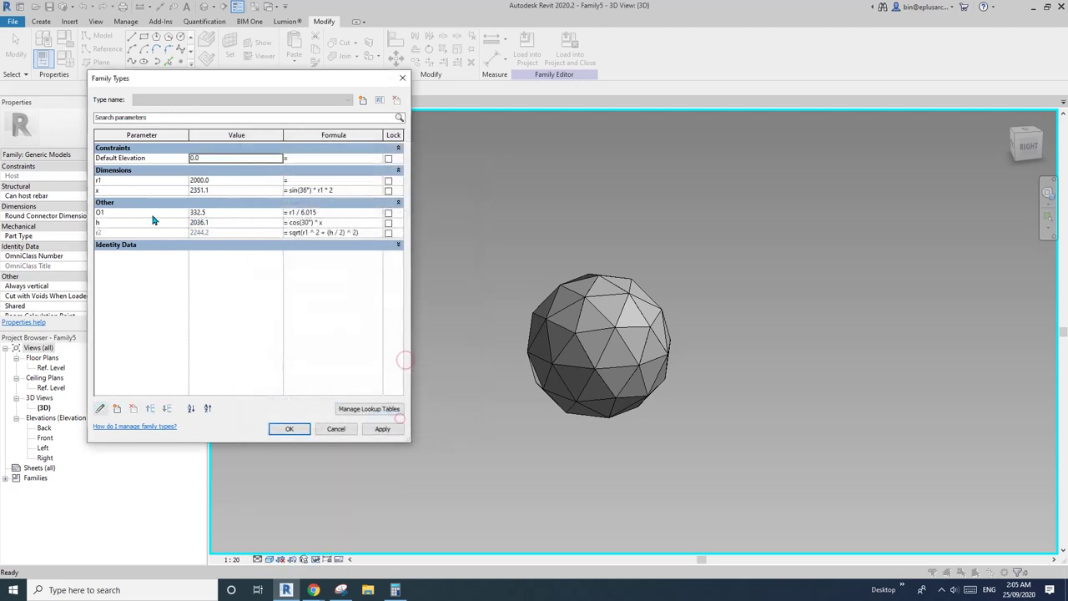
Step: Group parameter x under Other so only r1 stays in Dimensions, and accept the family types
left_click(149, 190)
left_click(100, 409)
left_click(310, 349)
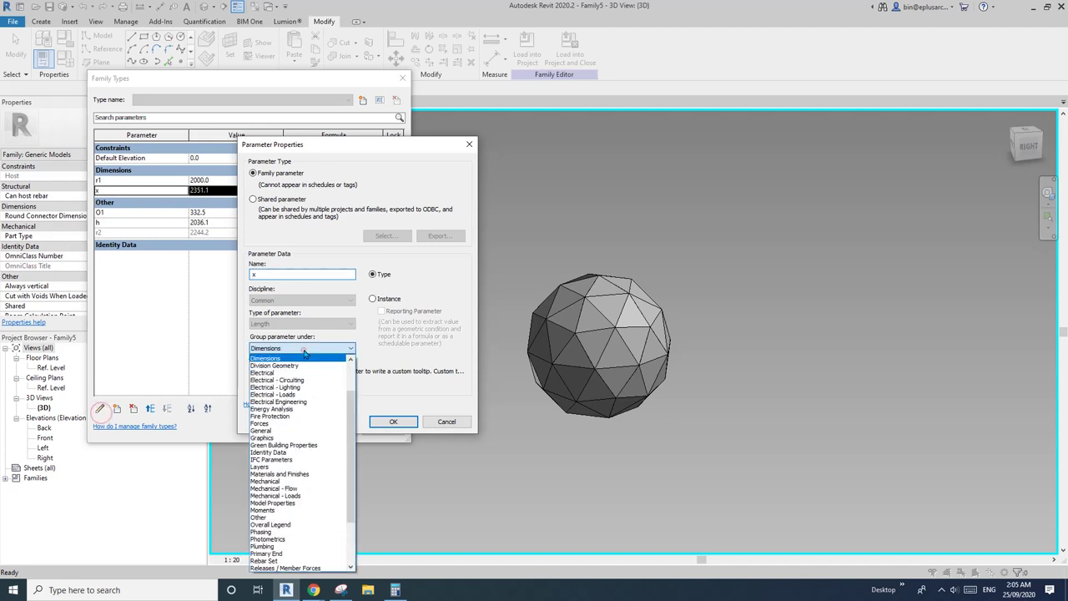
left_click(311, 511)
left_click(400, 421)
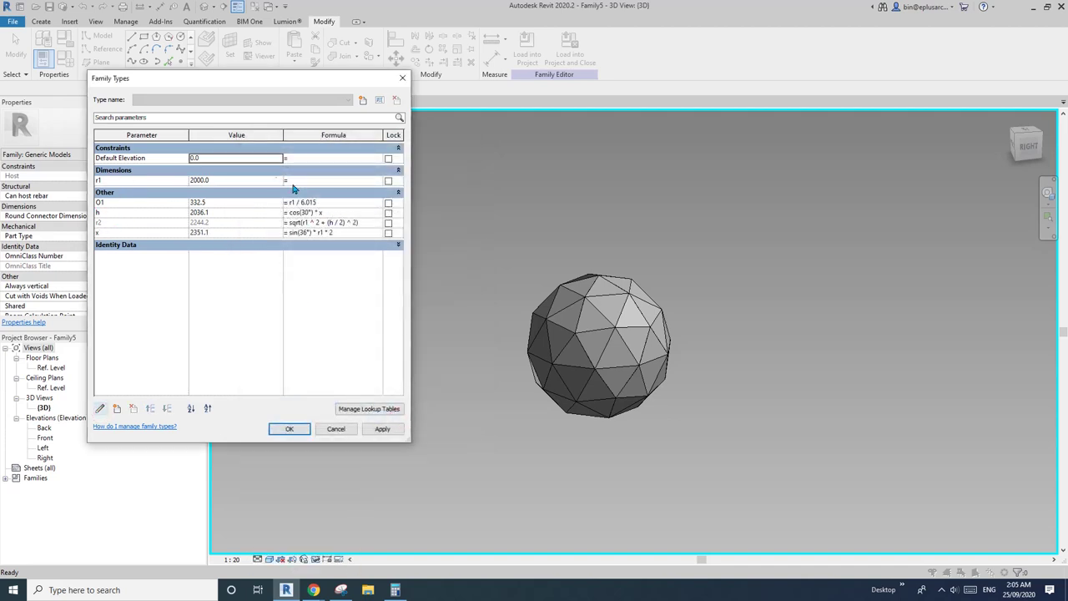
left_click(289, 429)
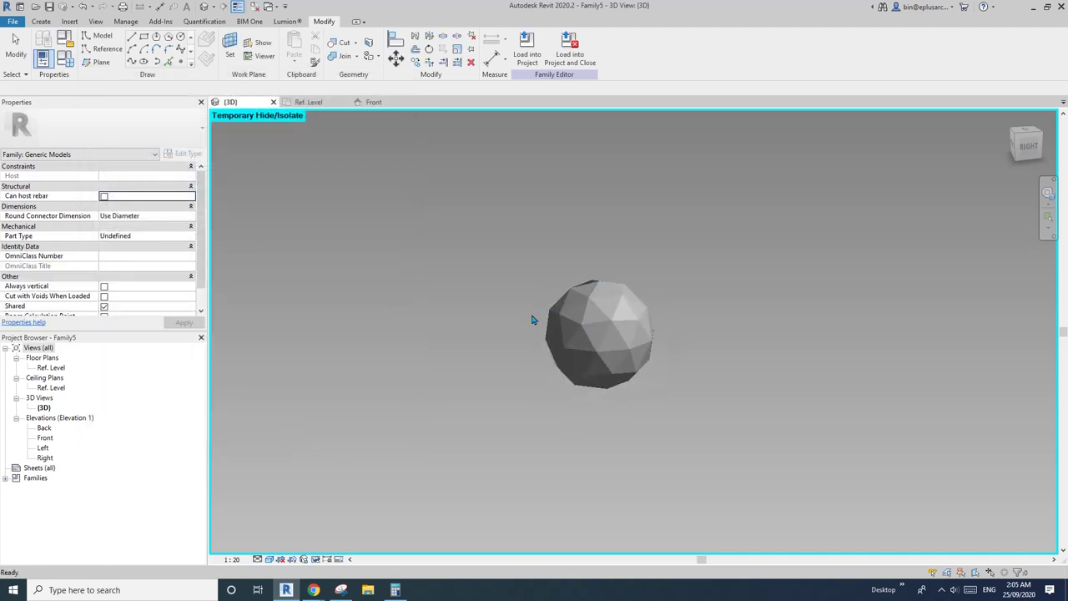
Step: Reset the temporary hide/isolate in the family's 3D view and view the whole sphere with its reference geometry
key("h")
key("r")
scroll(584, 329, "up", 1)
middle_click_drag(584, 329, 633, 350, "shift")
scroll(632, 354, "up", 2)
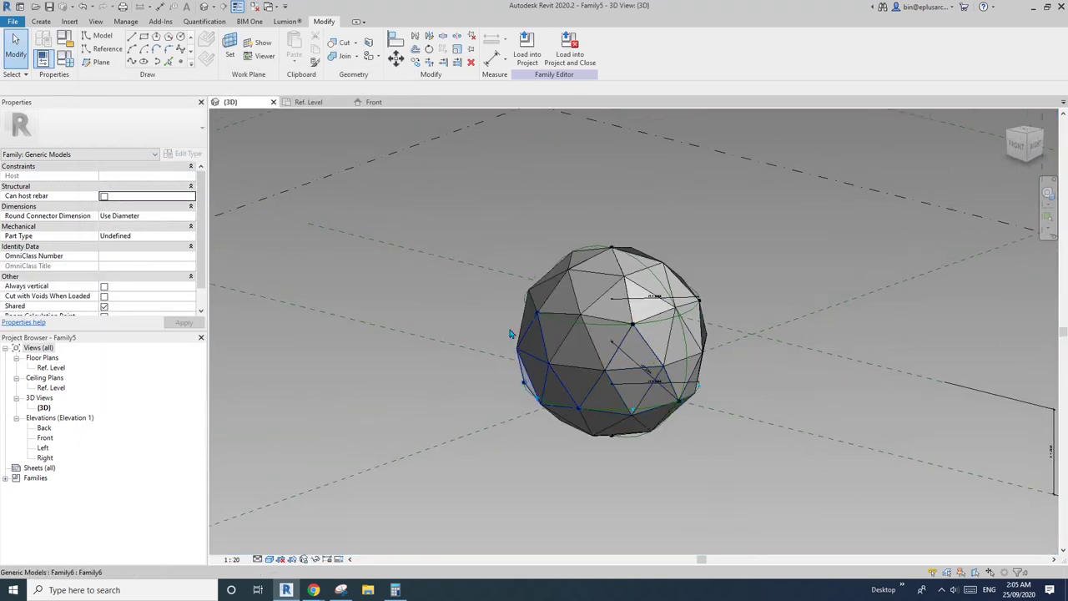
Step: Create a new project from the Architectural Template
left_click(12, 21)
left_click(94, 68)
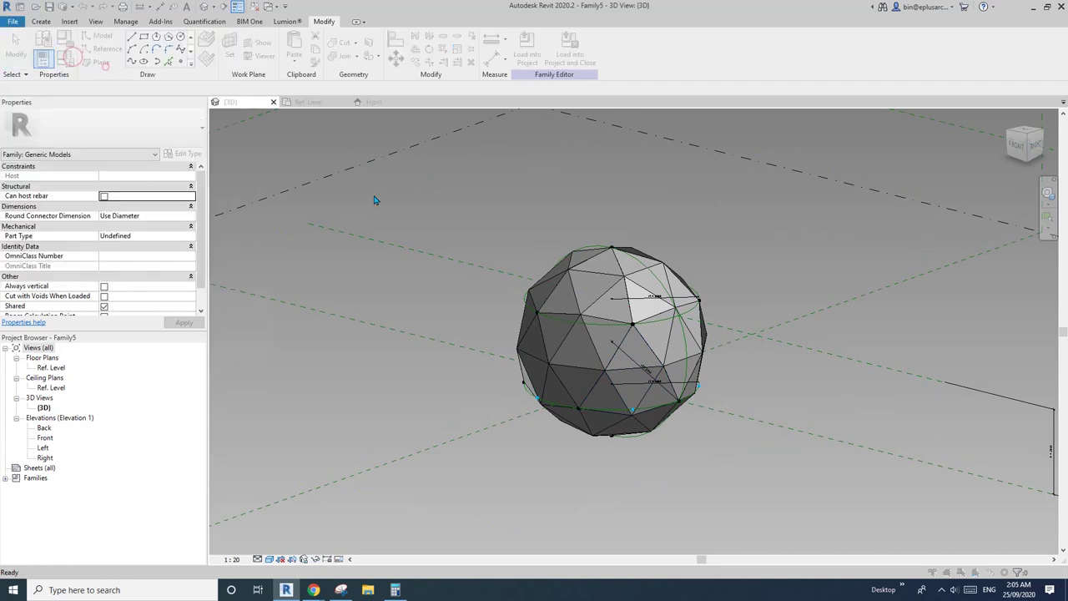
left_click(152, 323)
left_click(108, 348)
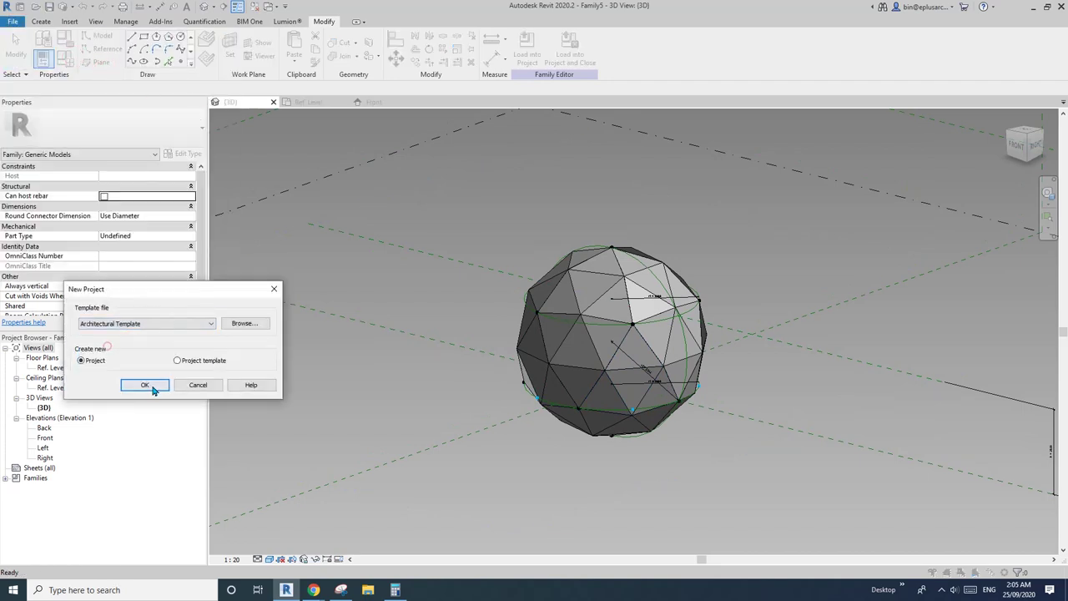
left_click(145, 385)
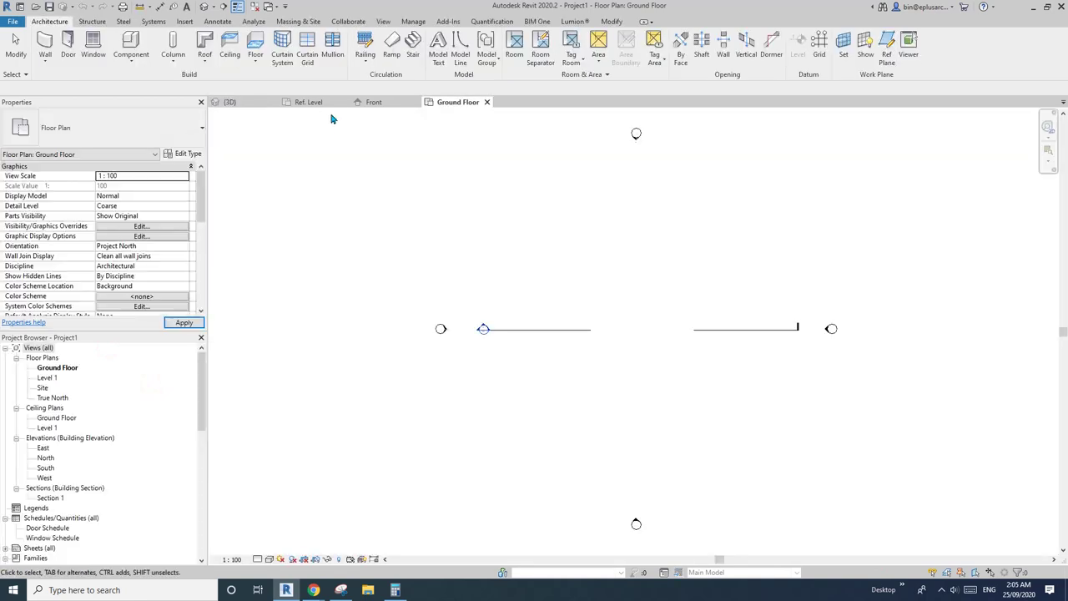
Step: Load the sphere family into the new project and place one instance on the Ground Floor plan, between the elevation markers
left_click(257, 7)
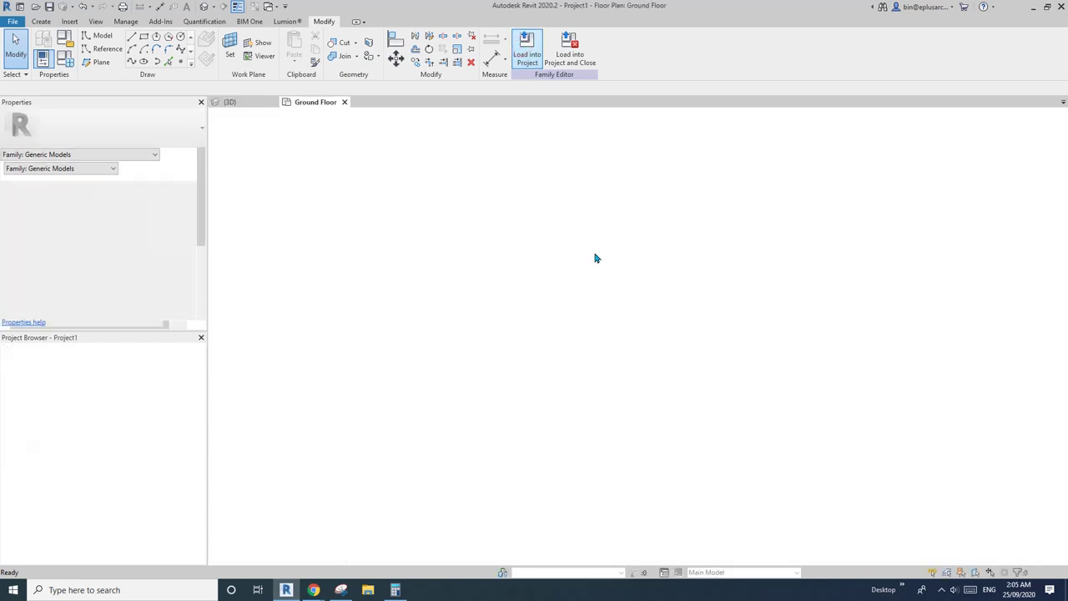
left_click(657, 300)
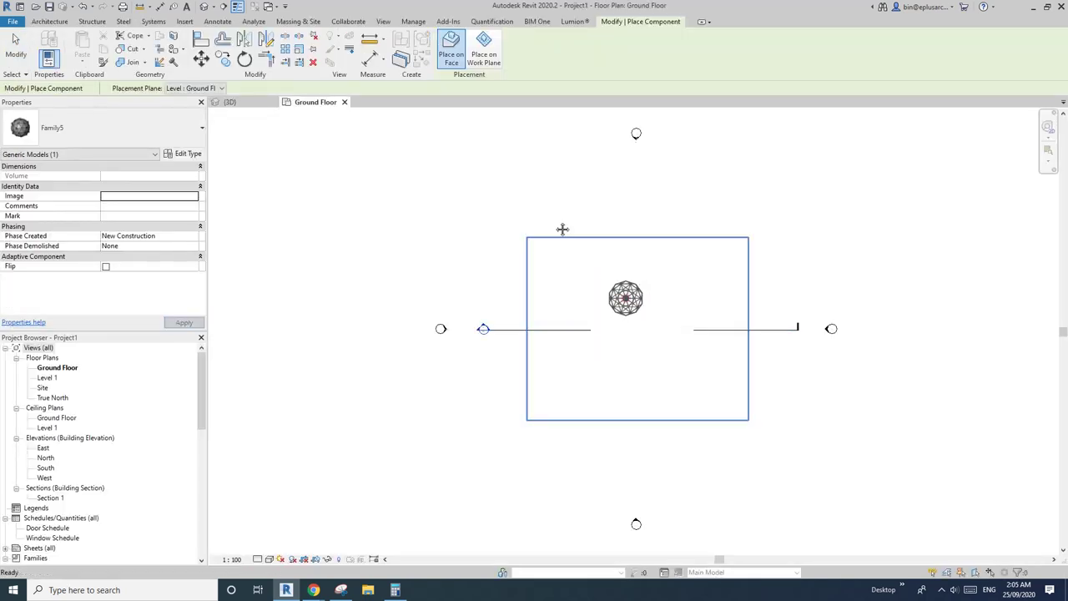
key("Escape")
key("Escape")
Step: Open the project's default 3D view, select the placed sphere and view it more from the front
scroll(712, 343, "up", 2)
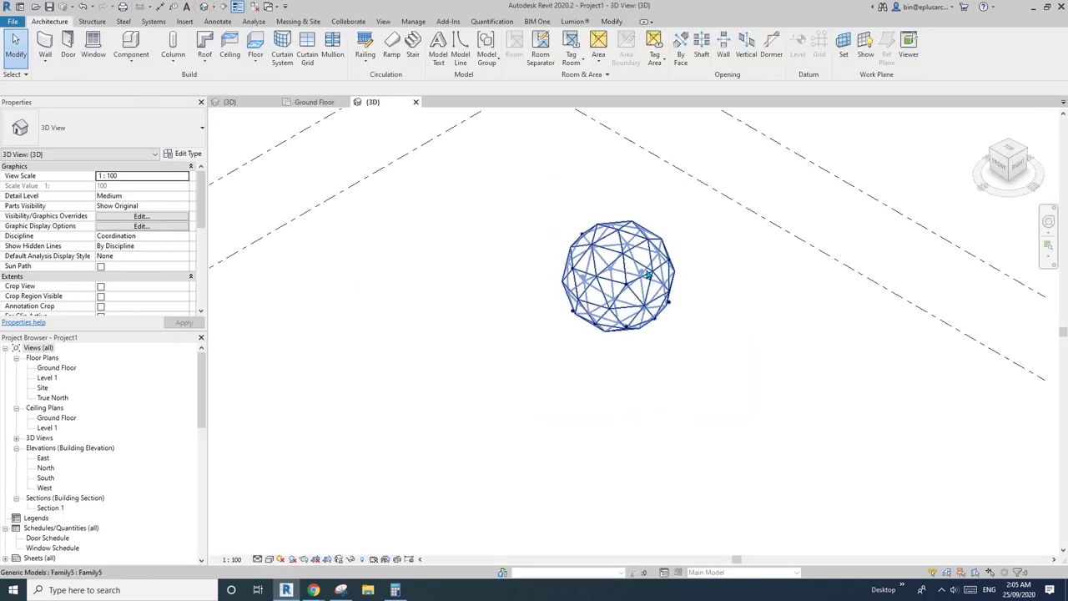
left_click(643, 272)
scroll(644, 272, "up", 1)
middle_click_drag(644, 272, 678, 342, "shift")
scroll(678, 343, "down", 1)
middle_click_drag(678, 342, 660, 372)
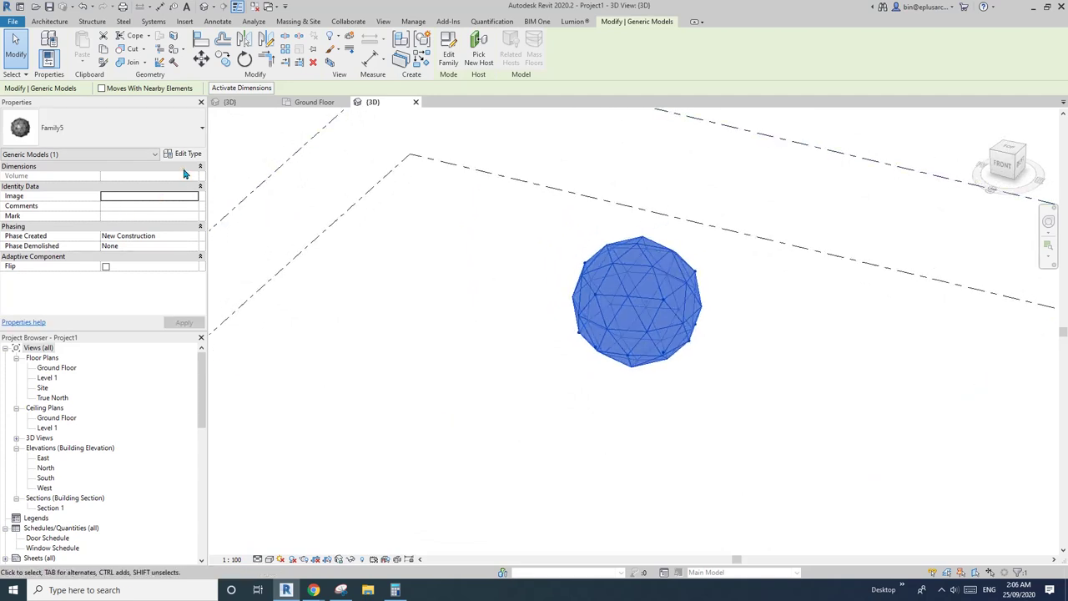
Step: Check the placed sphere's type properties for how its parameters are listed, and leave them unchanged
left_click(184, 158)
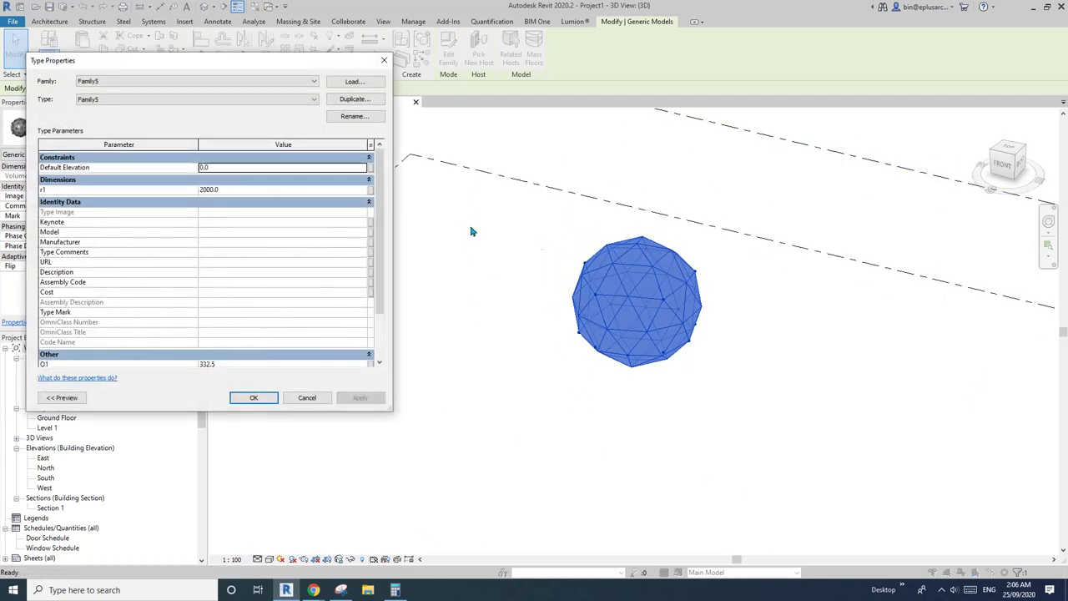
key("Escape")
key("Escape")
Step: Open the placed sphere's family for editing and bring up its family types
left_click(642, 296)
left_click(450, 59)
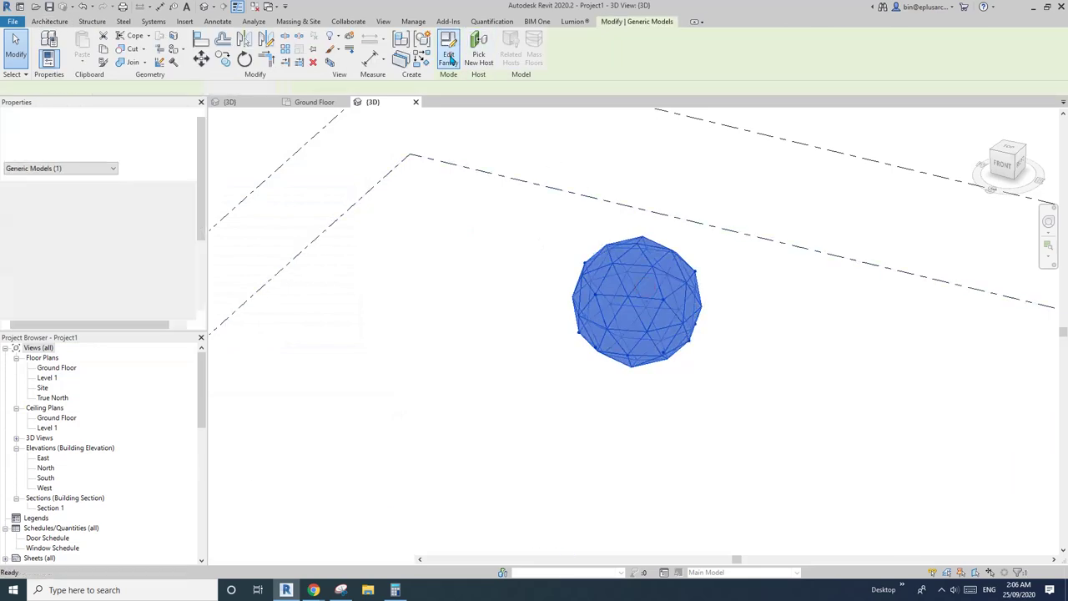
left_click(449, 57)
left_click(64, 58)
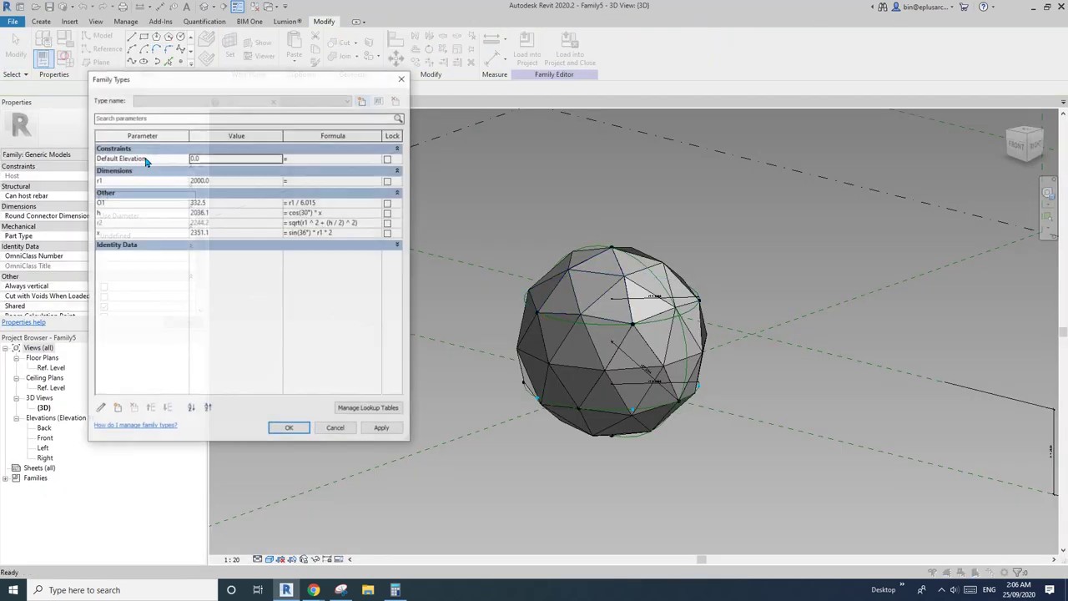
Step: Try to change parameter r1 from a type to an instance parameter
left_click(133, 180)
left_click(101, 409)
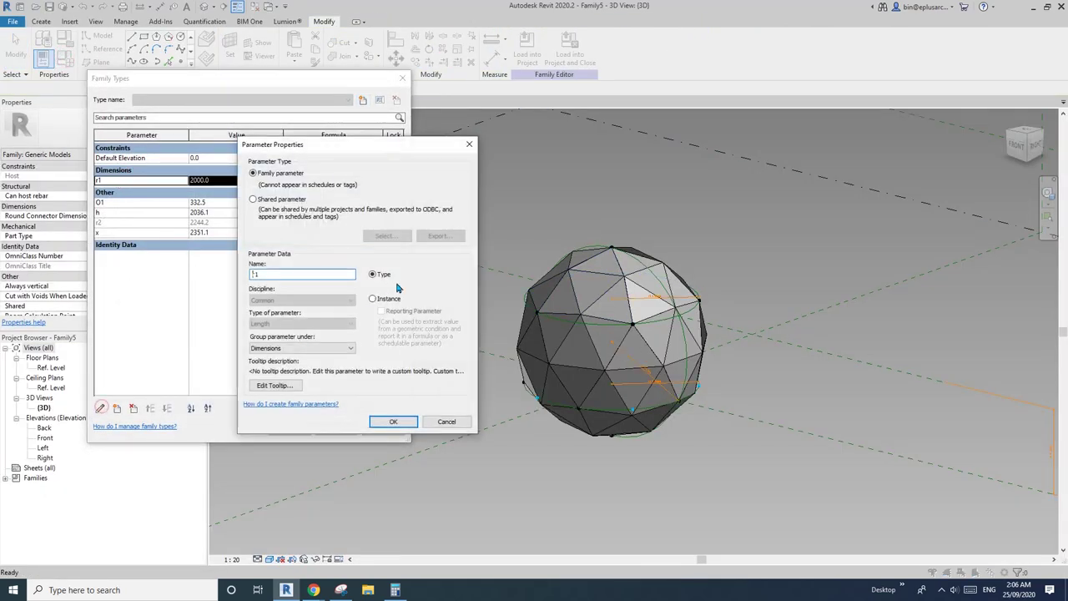
left_click(395, 422)
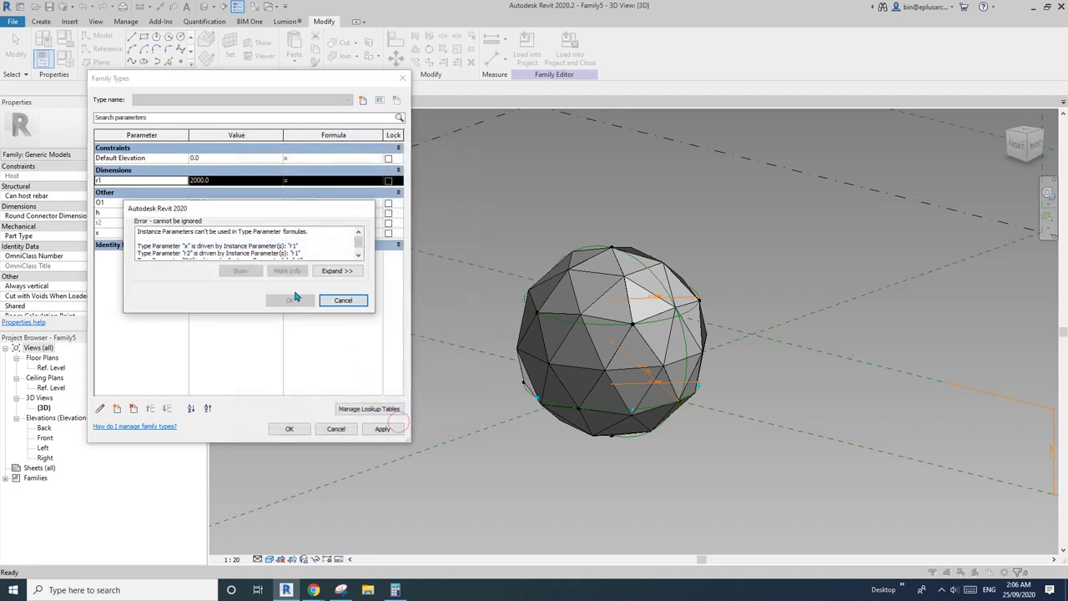
left_click(343, 301)
Step: Try to change parameter h from a type to an instance parameter before r2 is converted
left_click(130, 222)
left_click(131, 214)
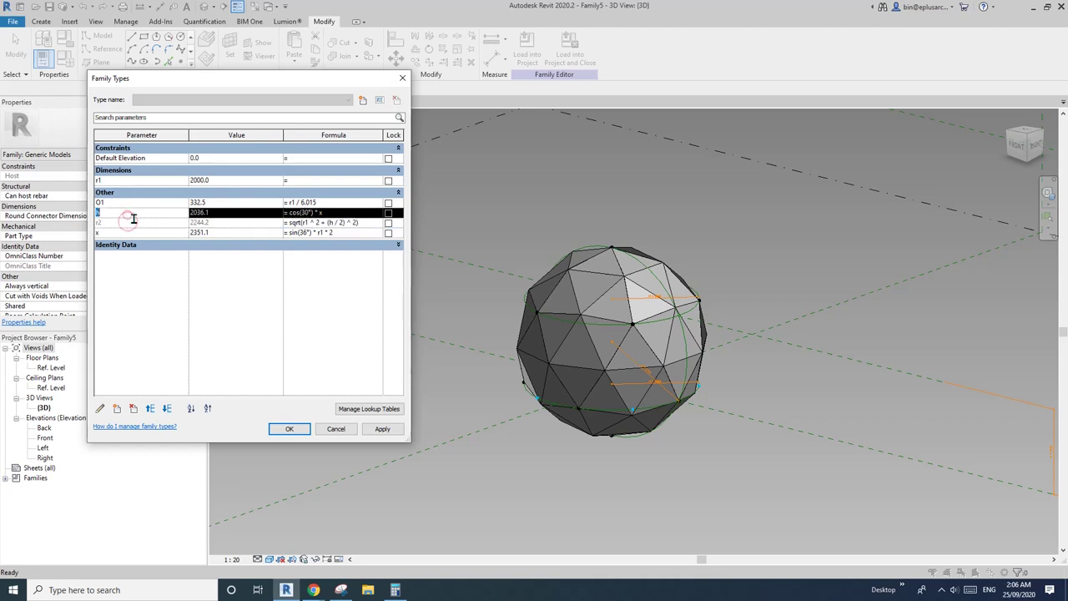
left_click(101, 407)
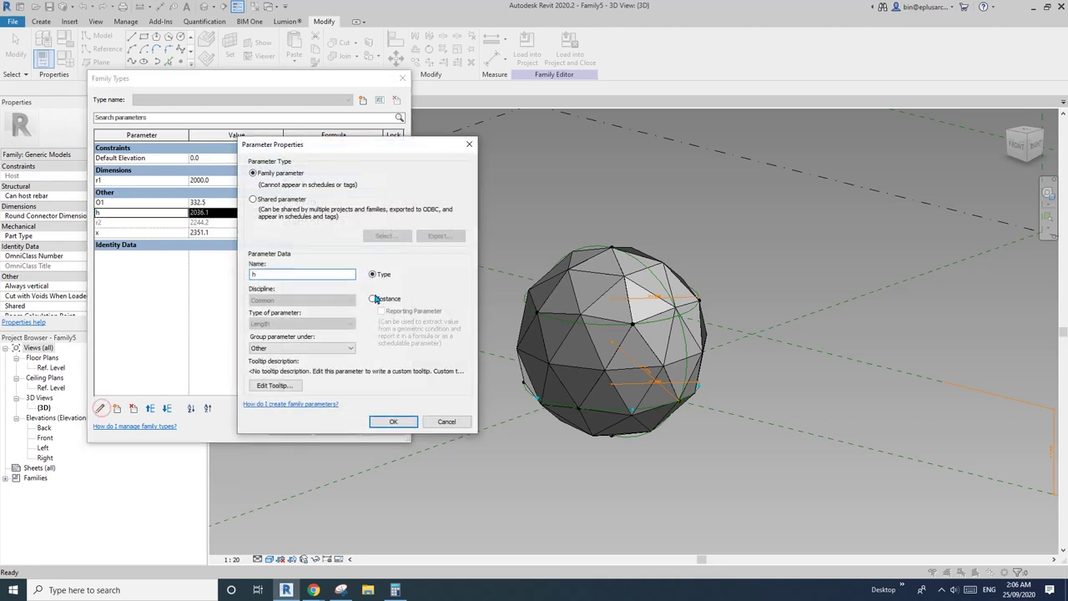
left_click(393, 422)
left_click(344, 301)
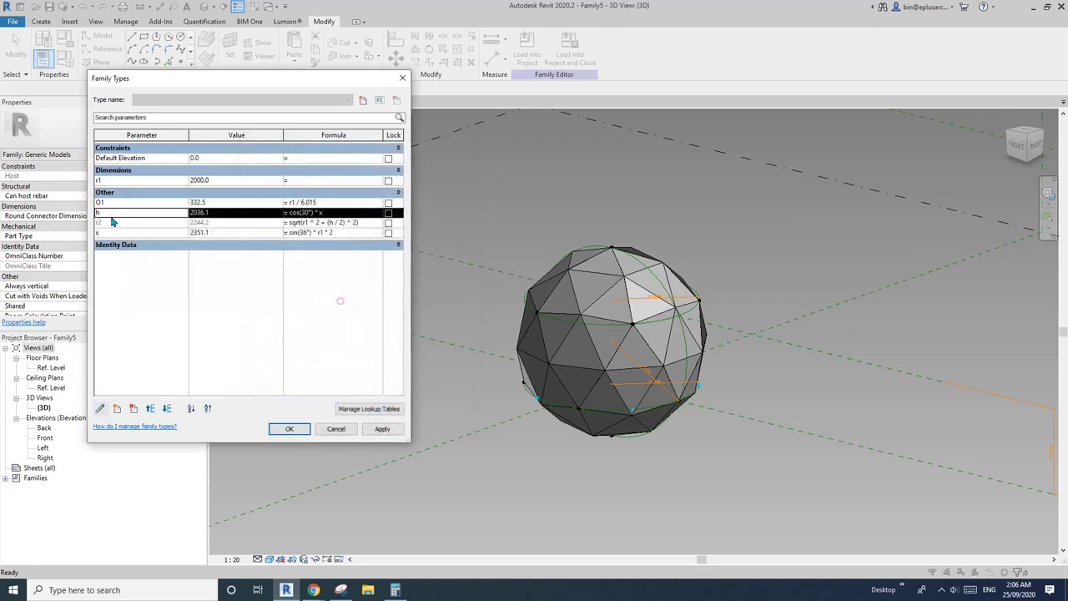
Step: Change parameter r2 from a type to an instance parameter
left_click(111, 222)
left_click(101, 408)
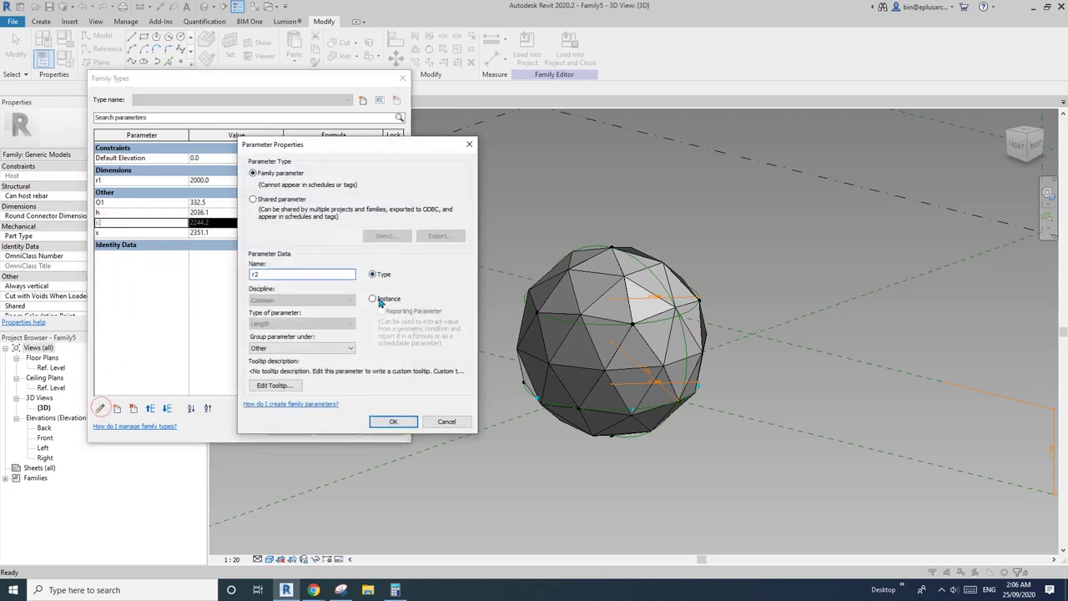
left_click(393, 422)
Step: Try to change parameter x from a type to an instance parameter
left_click(119, 232)
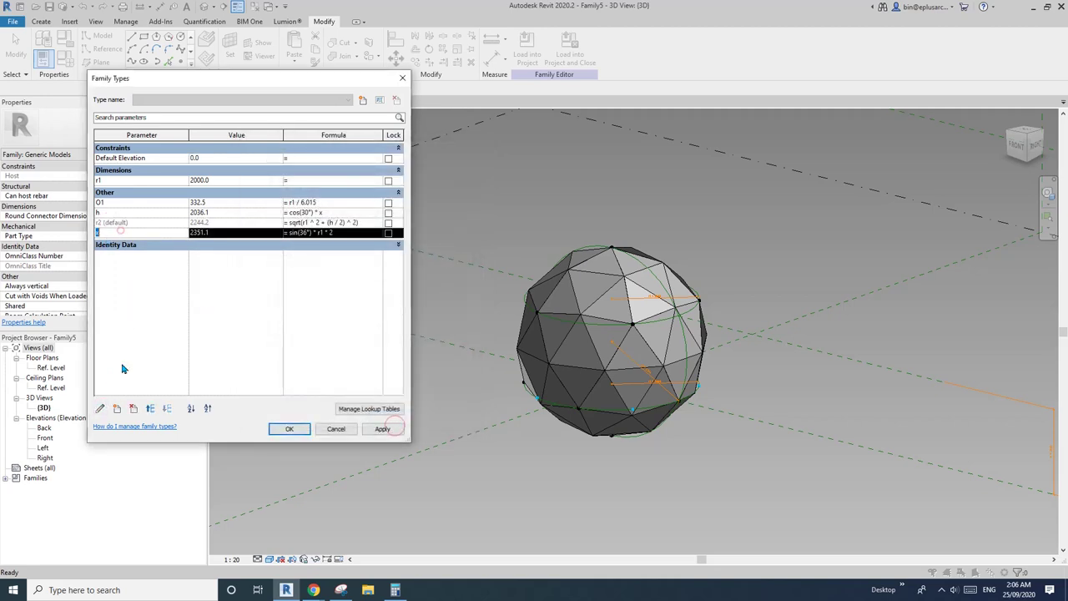
left_click(101, 408)
left_click(393, 421)
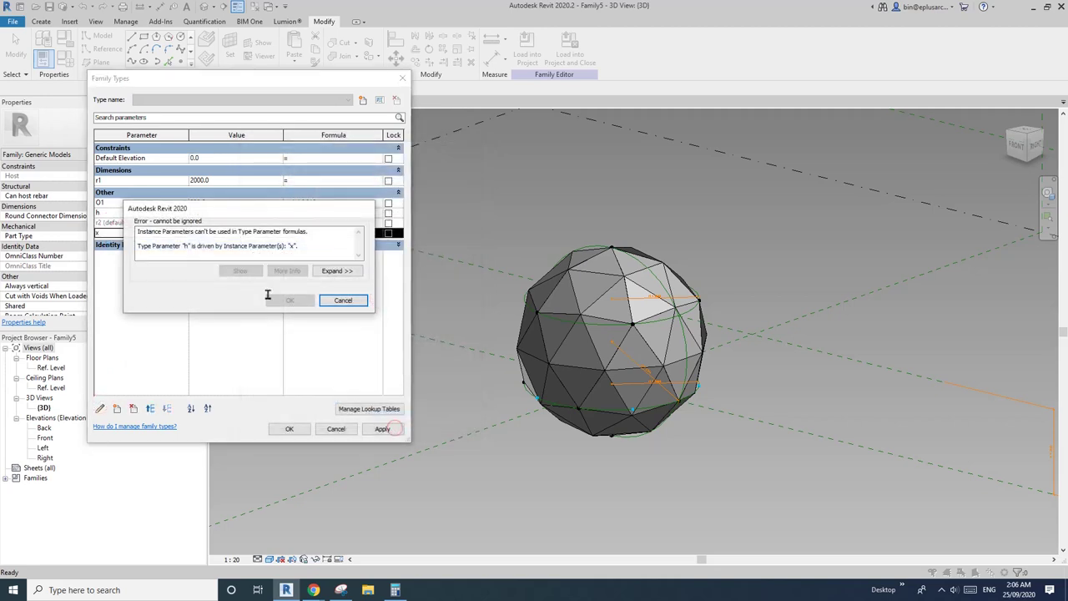
left_click(343, 301)
Step: Change parameter h from a type to an instance parameter
left_click(132, 214)
left_click(101, 407)
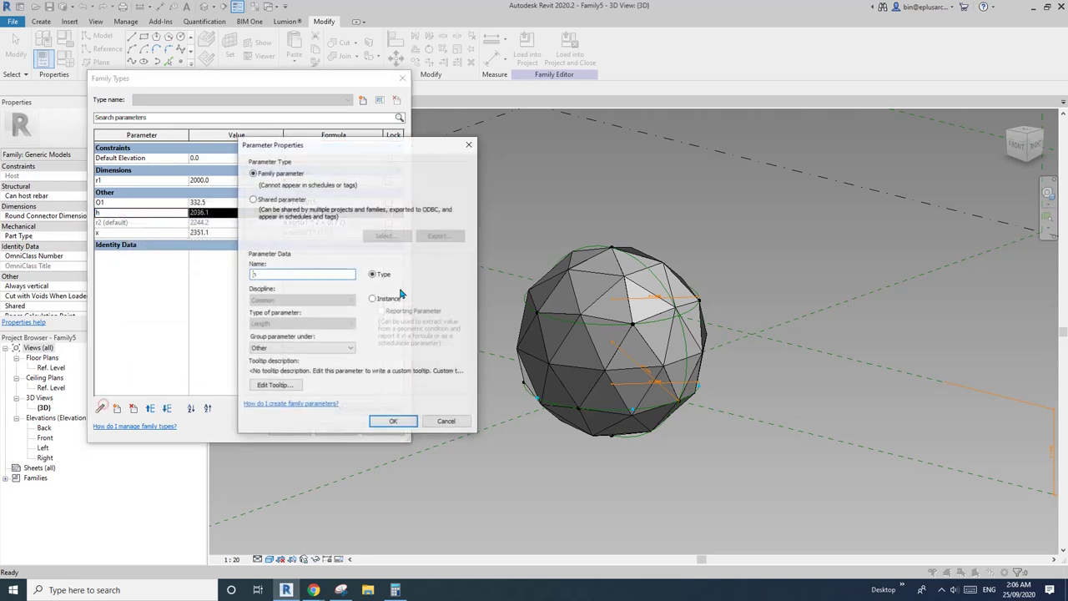
left_click(389, 298)
left_click(394, 422)
Step: Change parameter O1 from a type to an instance parameter
left_click(139, 202)
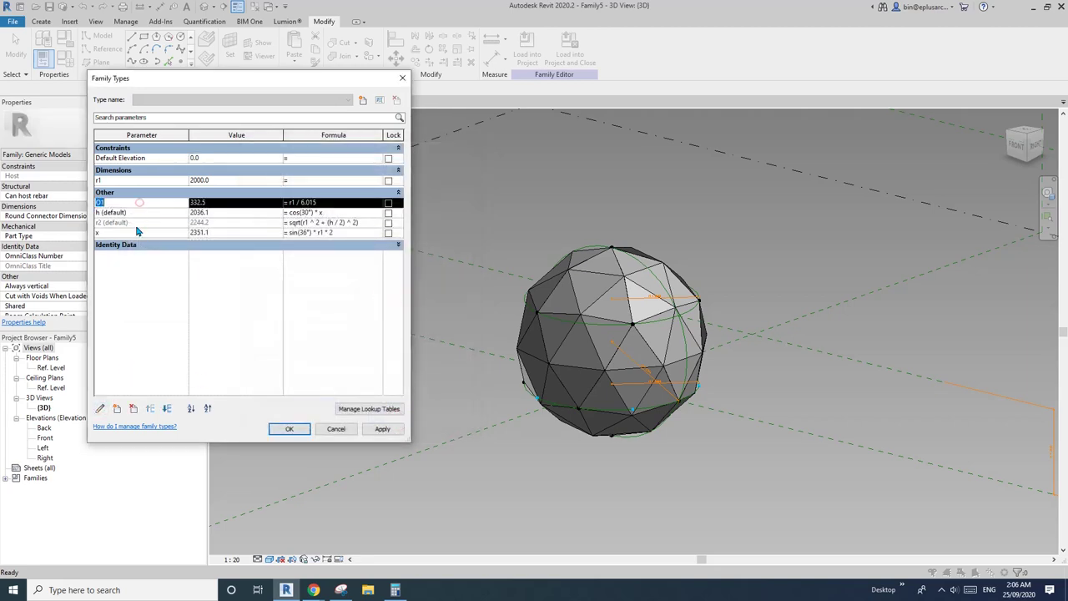
left_click(101, 408)
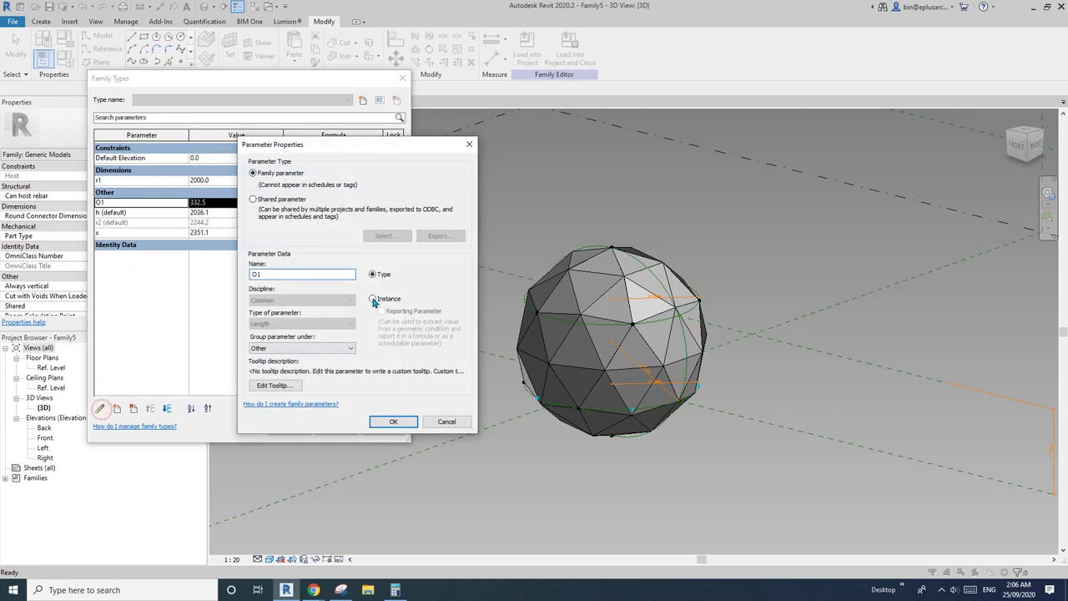
left_click(391, 421)
Step: Change parameter x from a type to an instance parameter
left_click(130, 232)
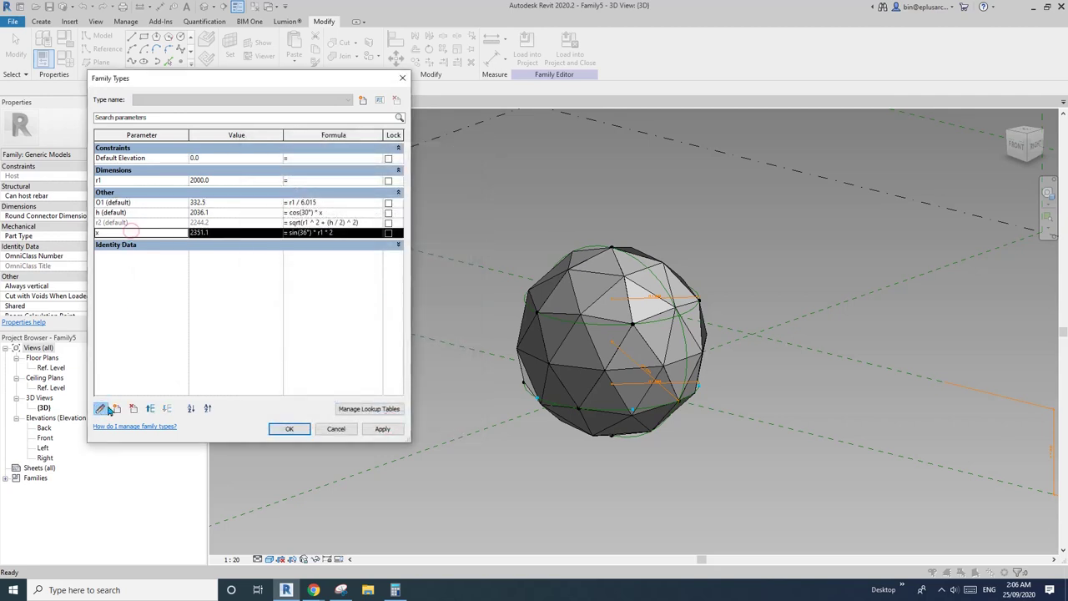
left_click(105, 408)
left_click(394, 422)
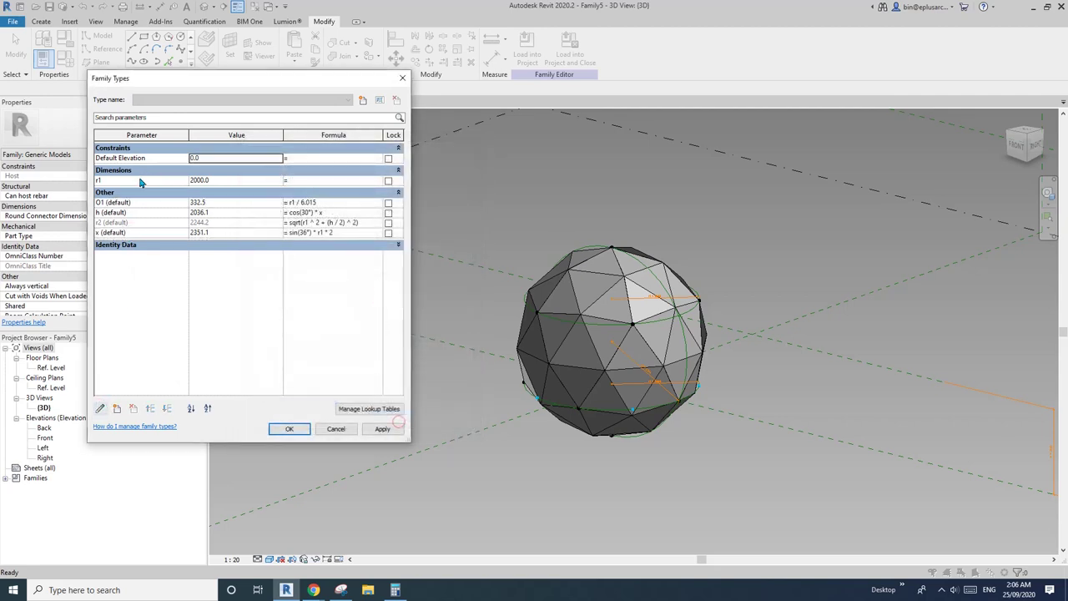
Step: Change parameter r1 from a type to an instance parameter and accept the family's parameter changes
left_click(139, 179)
left_click(102, 409)
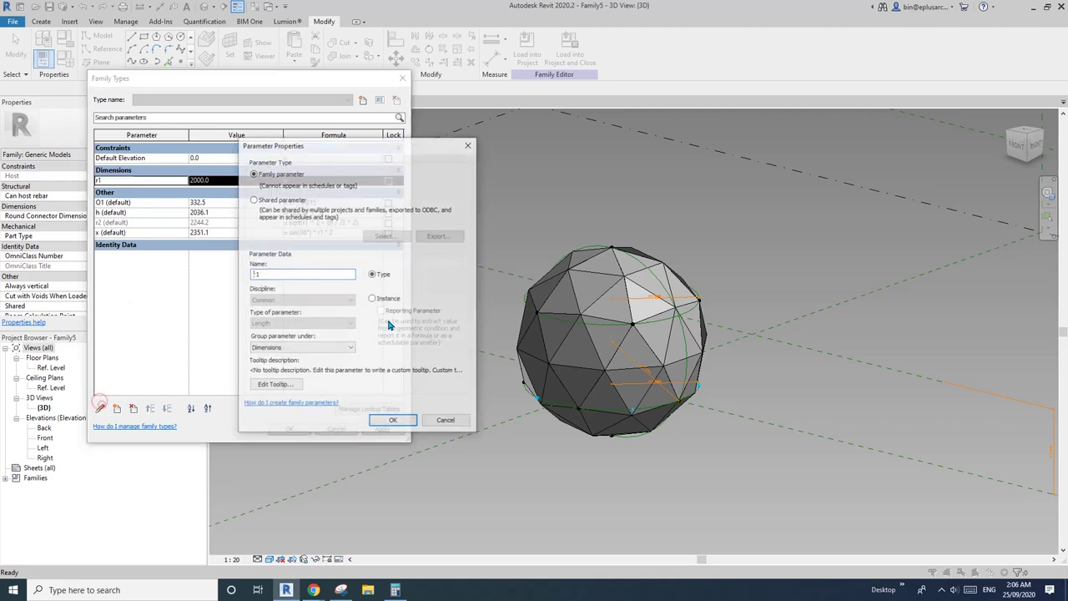
left_click(393, 422)
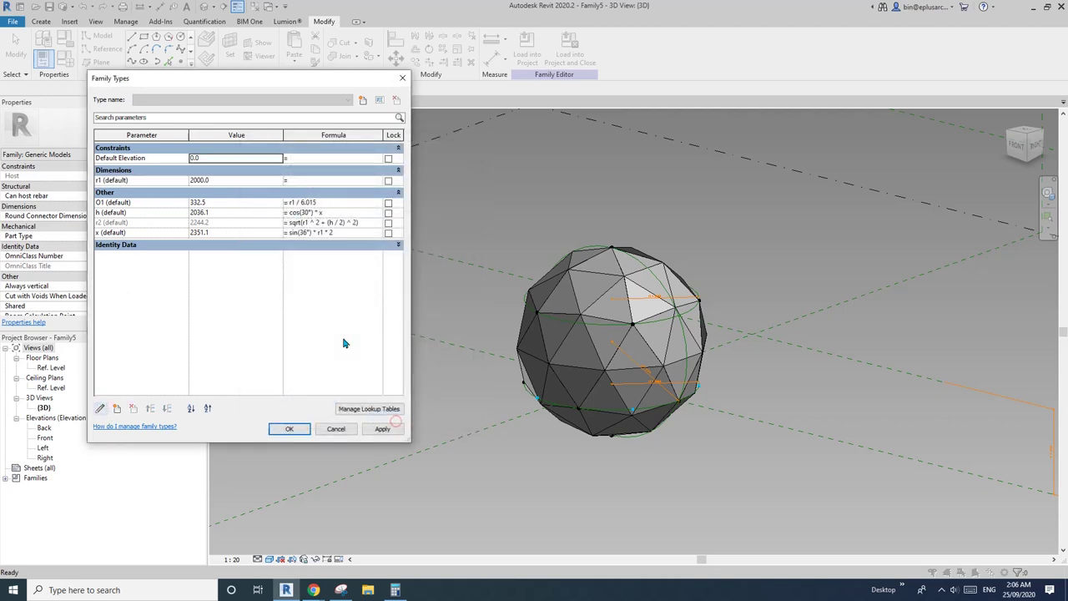
left_click(289, 430)
Step: Load the sphere family into the project, overwriting the existing version, and close the family without saving it
left_click(558, 47)
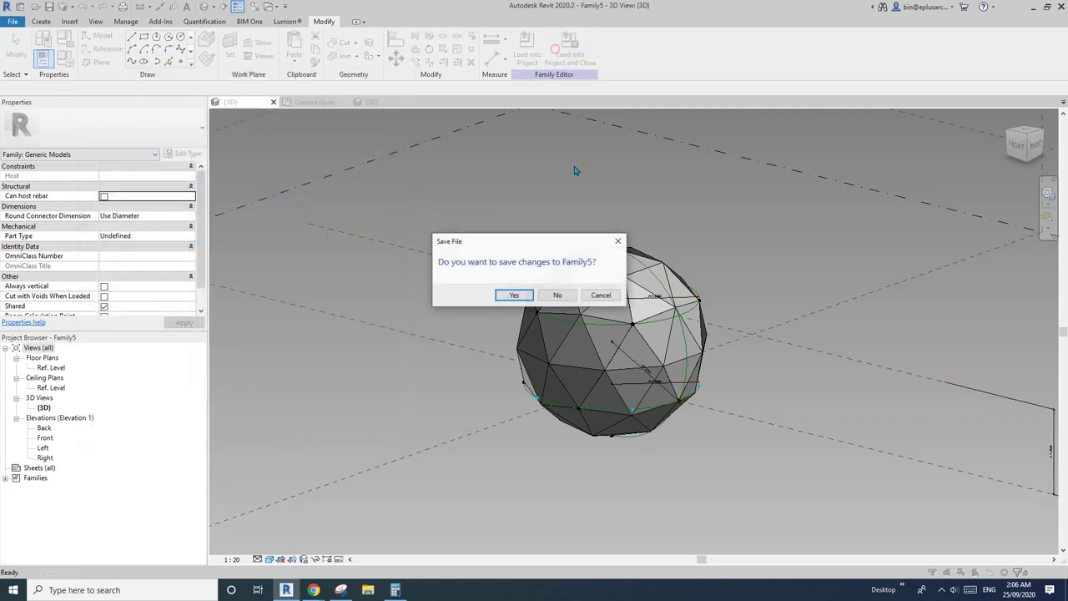
left_click(559, 296)
left_click(530, 260)
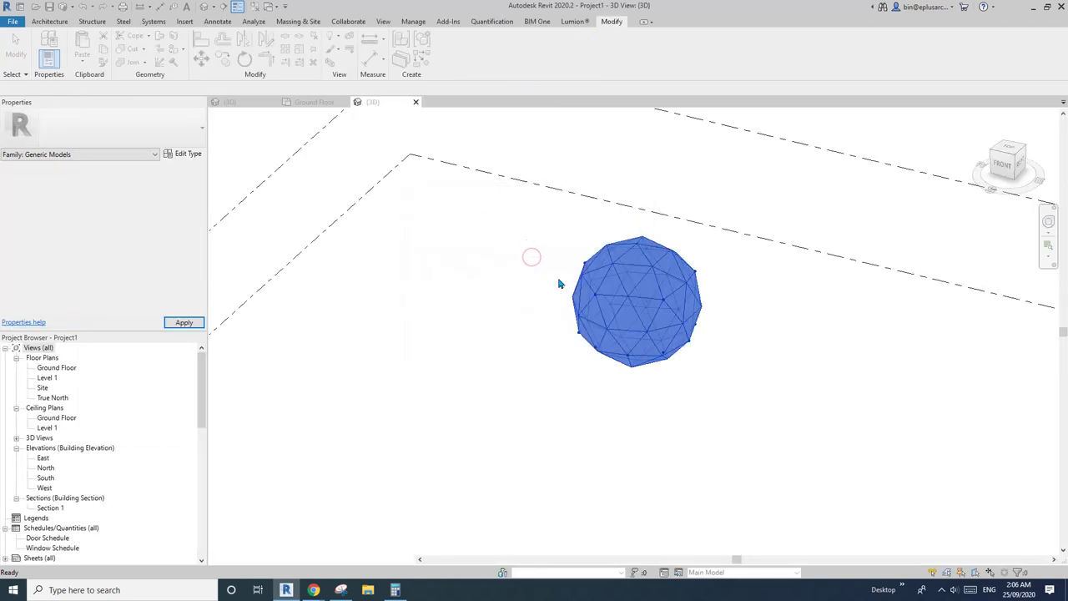
Step: Set the placed sphere's r1 to 5000 and check the resized sphere in the 3D view
scroll(701, 314, "up", 1)
left_click(625, 315)
scroll(624, 315, "down", 1)
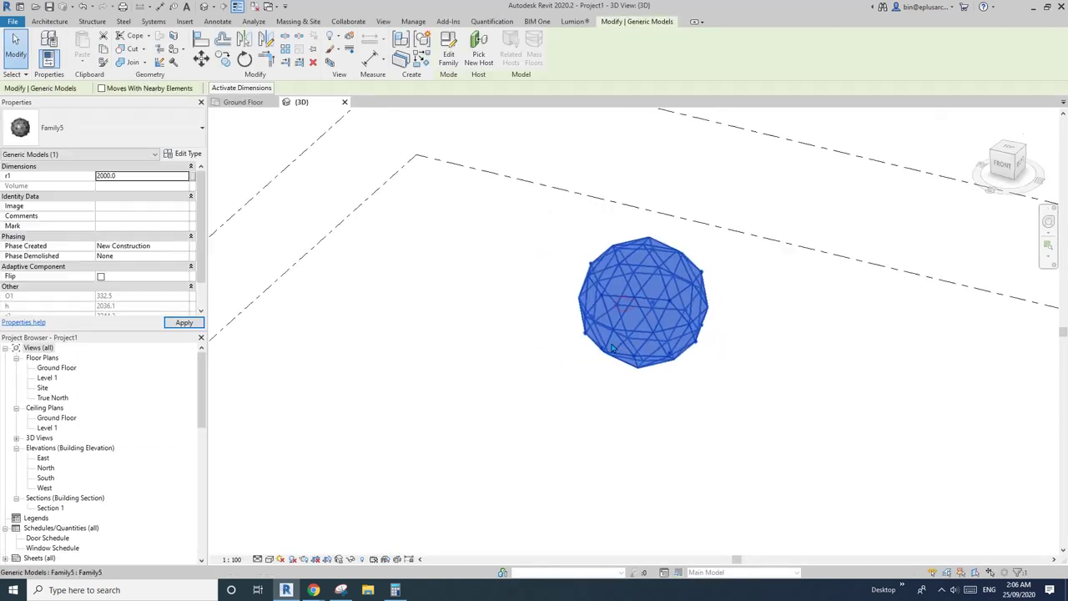
scroll(584, 341, "up", 2)
middle_click_drag(578, 344, 564, 356)
scroll(563, 347, "up", 2)
scroll(551, 349, "down", 2)
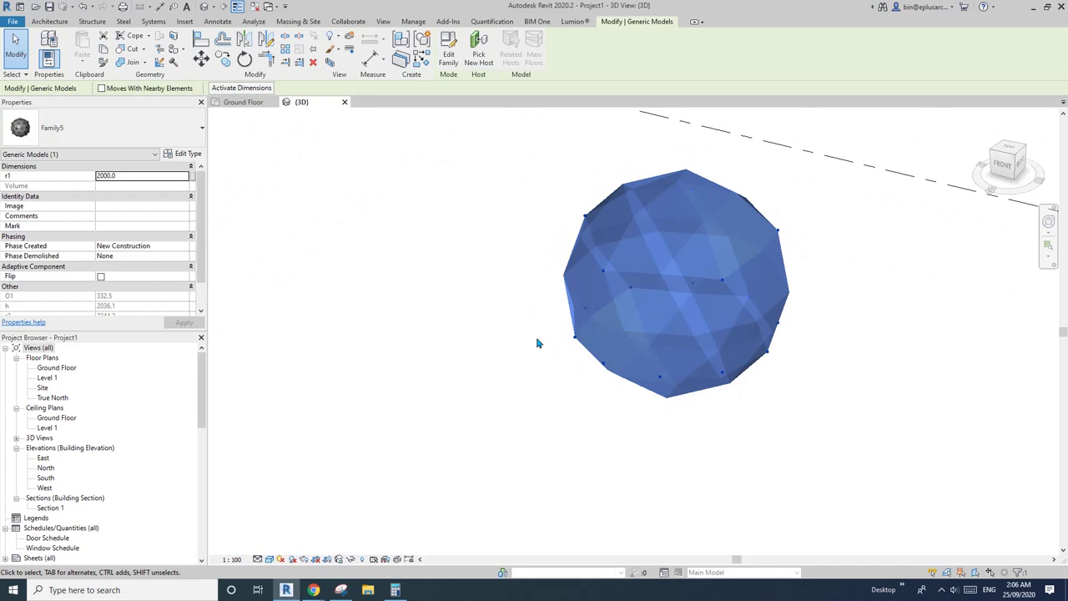
left_click(792, 407)
middle_click_drag(748, 395, 826, 343, "shift")
left_click(657, 295)
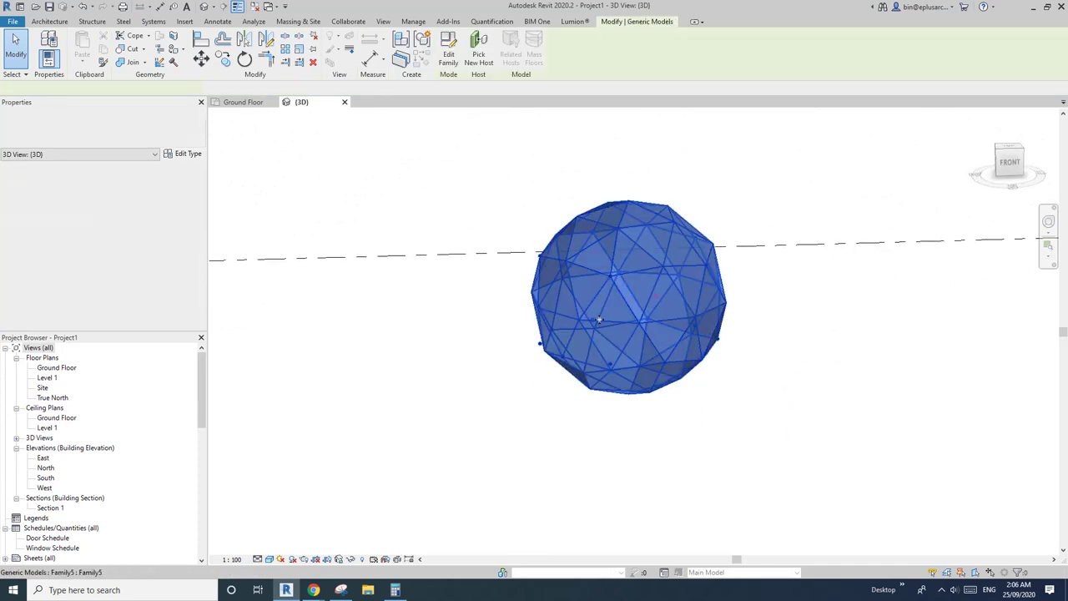
middle_click_drag(592, 317, 672, 324)
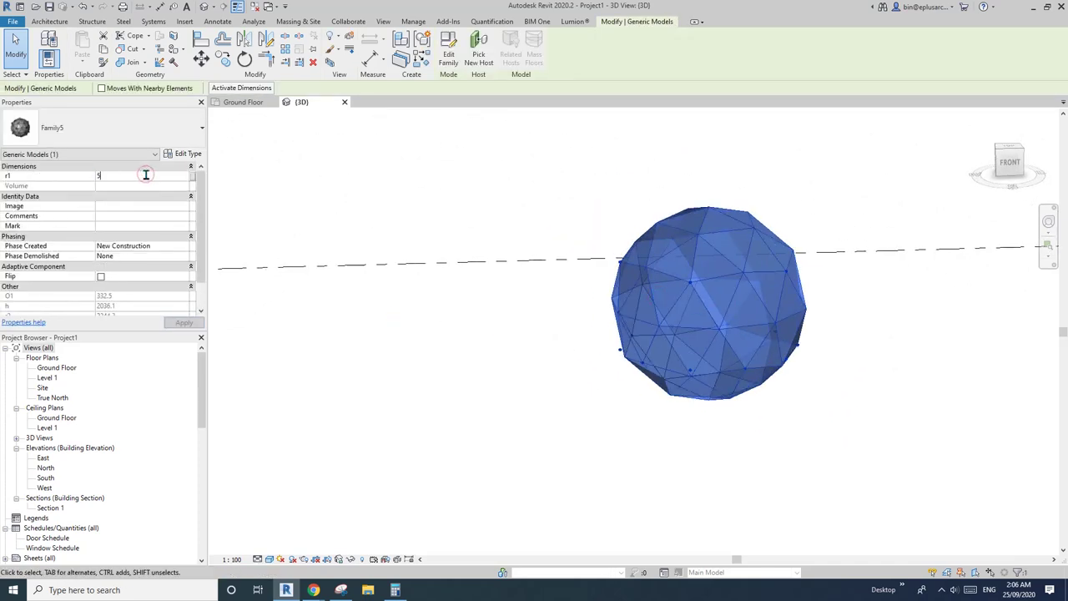
scroll(421, 190, "up", 3)
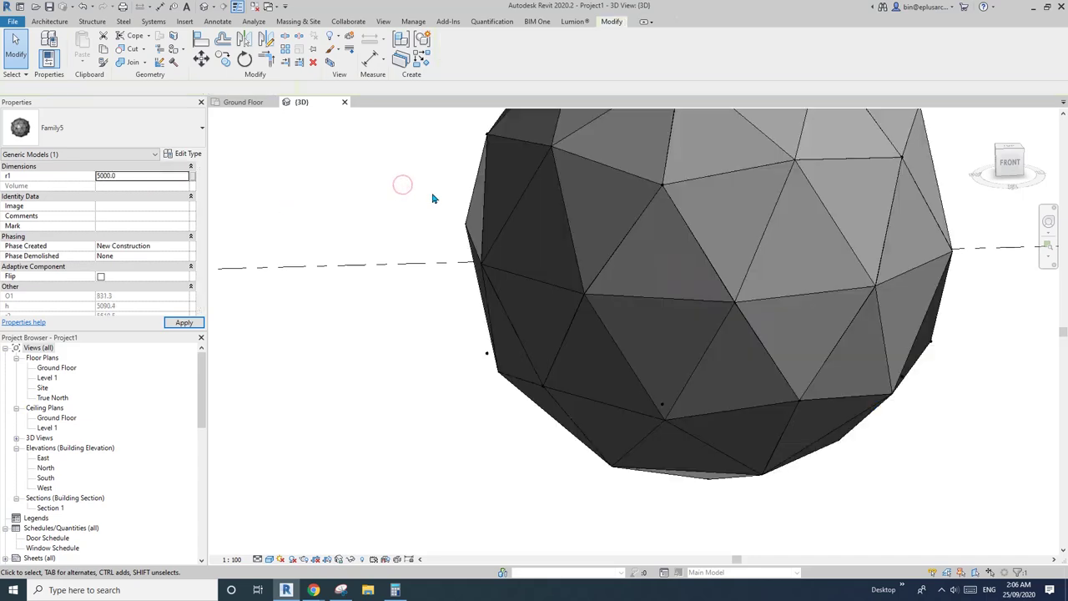
left_click(434, 198)
scroll(493, 284, "down", 2)
middle_click_drag(499, 281, 631, 330, "shift")
middle_click_drag(823, 360, 787, 346, "shift")
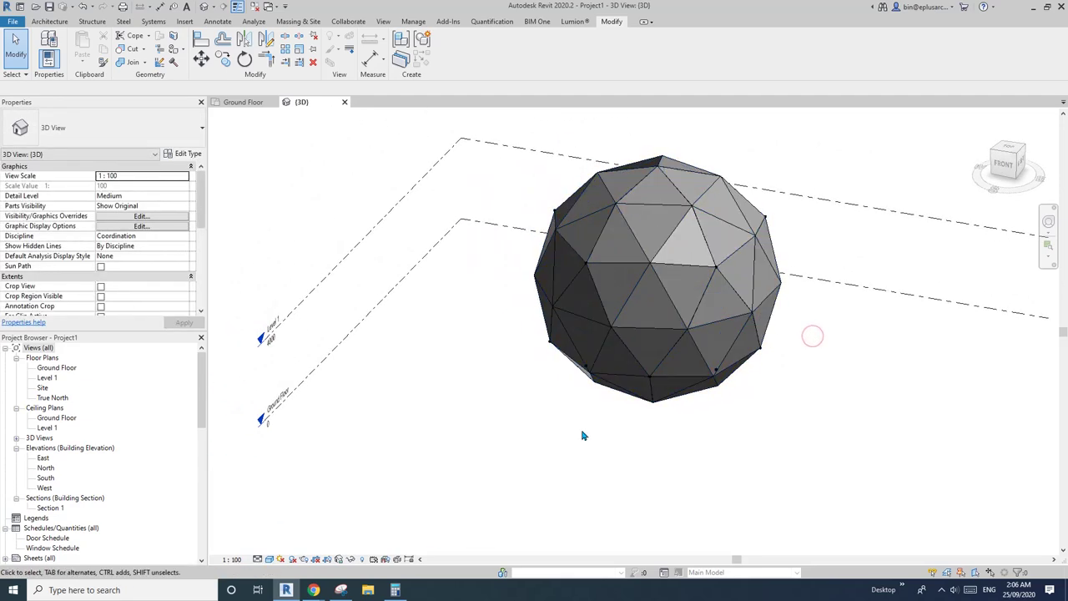
left_click(941, 590)
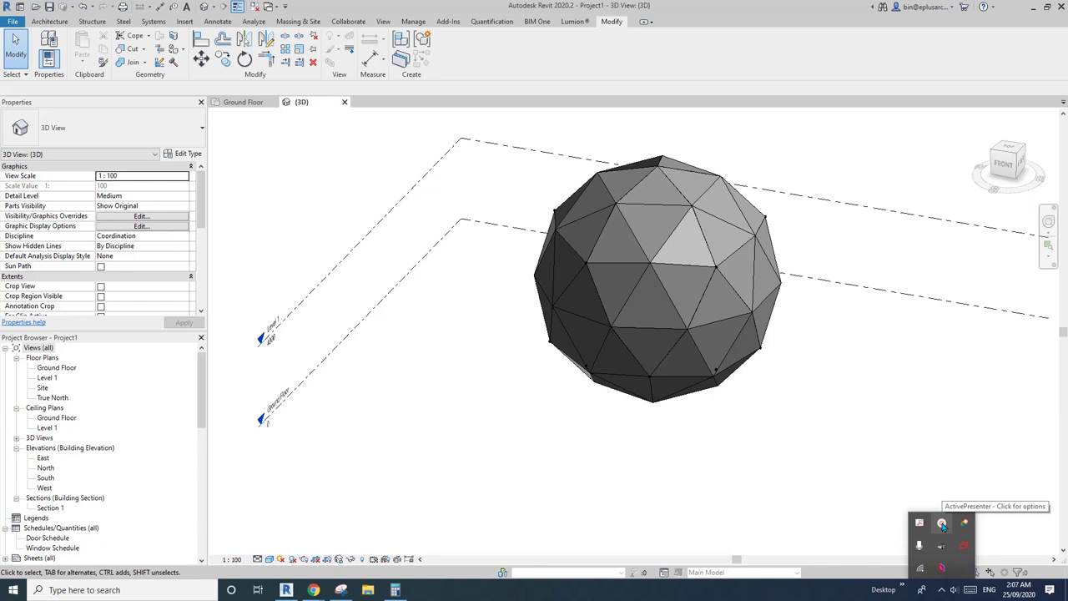
left_click(943, 523)
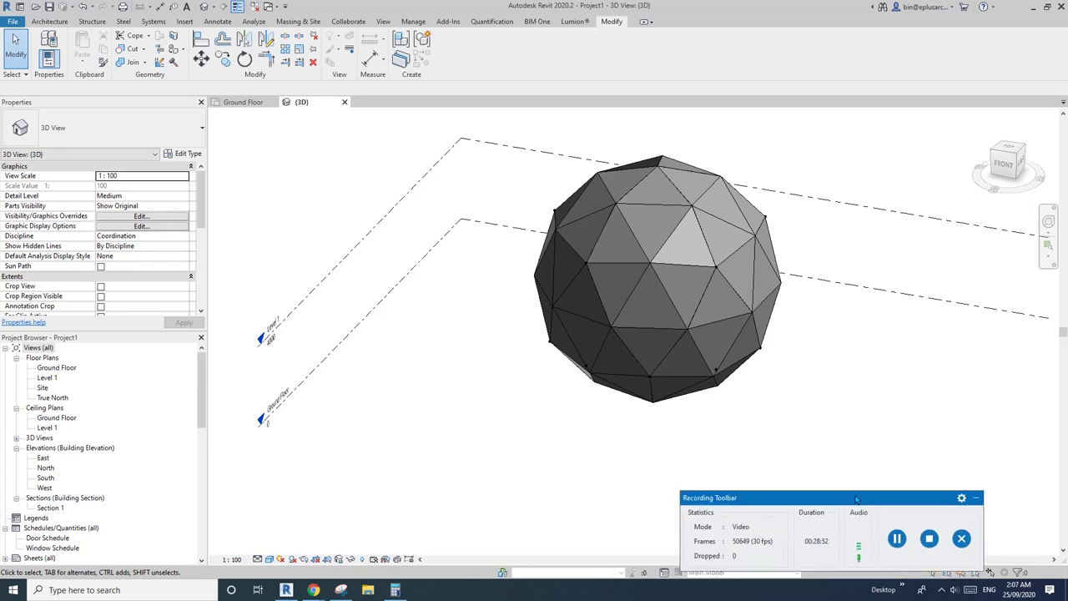
left_click_drag(839, 520, 865, 467)
left_click_drag(949, 456, 975, 470)
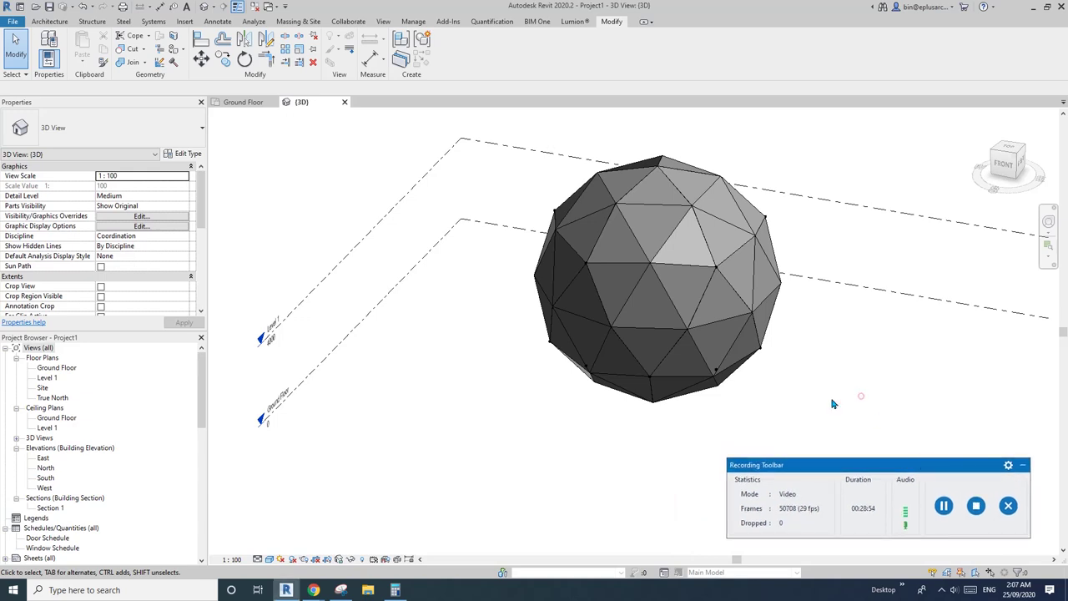
middle_click_drag(839, 401, 603, 432, "shift")
left_click(582, 343)
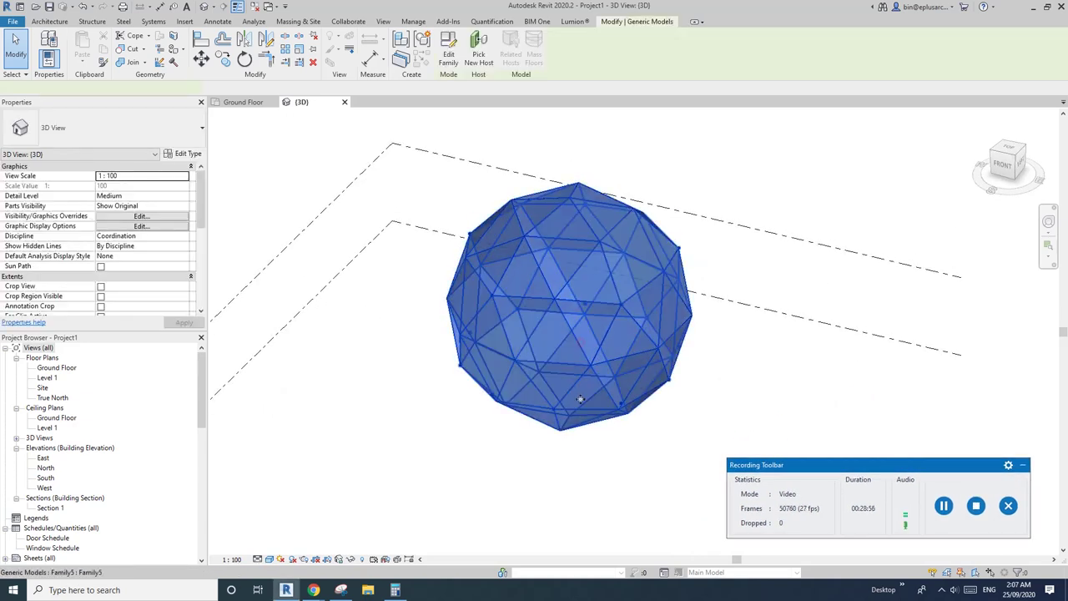
middle_click_drag(580, 396, 549, 450, "shift")
Step: Switch to Chrome to view the geodesic sphere reference image with its numbered levels, then return to Revit
mouse_move(314, 591)
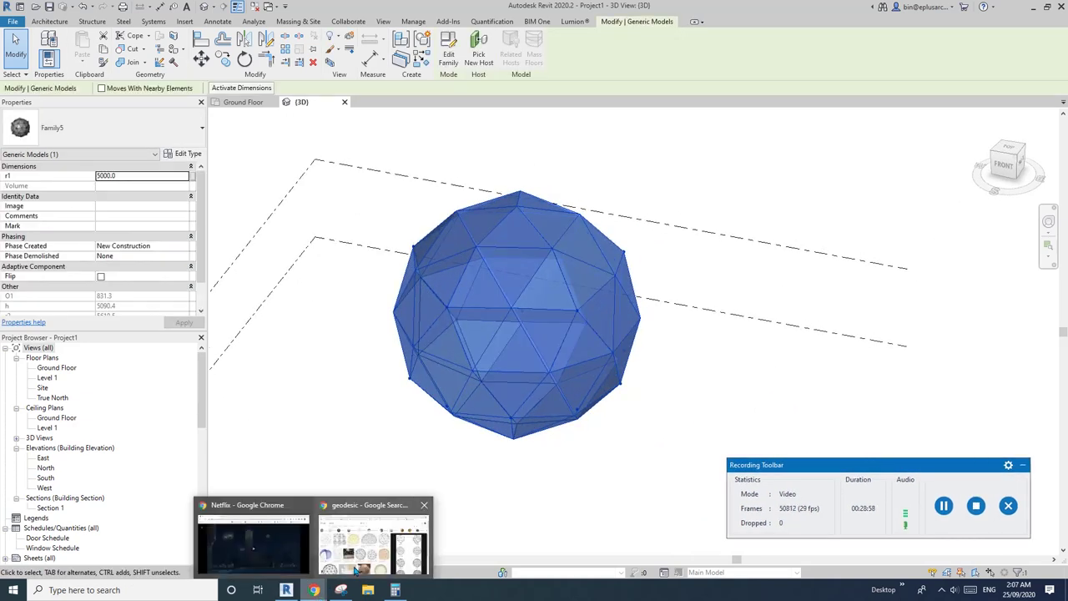
left_click(365, 551)
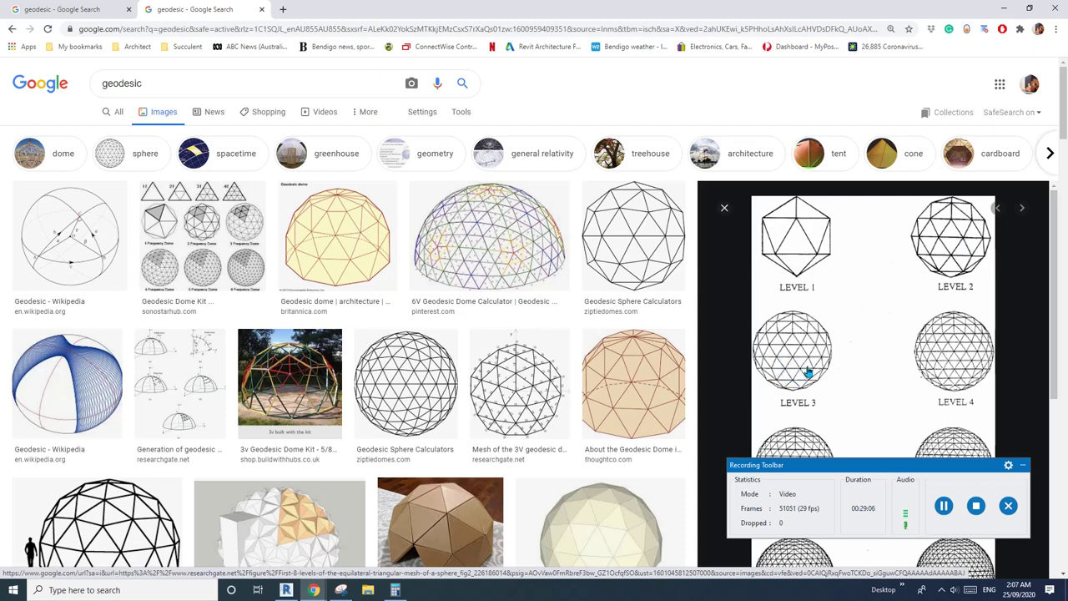
left_click(294, 589)
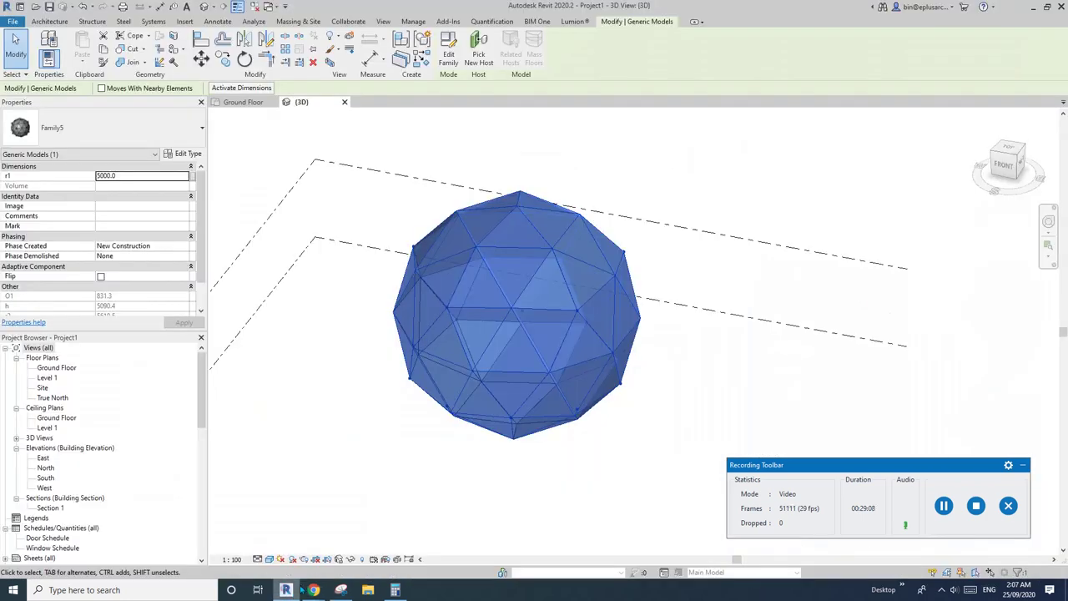
mouse_move(583, 365)
middle_mouse_down("shift")
mouse_move(599, 381)
mouse_move(577, 373)
middle_mouse_up("shift")
key("Escape")
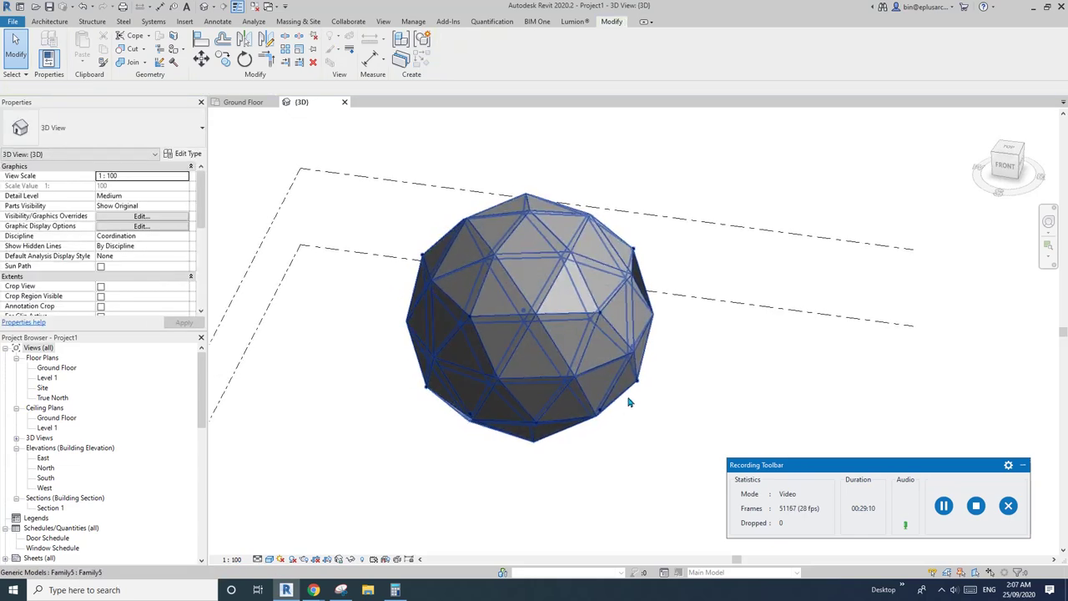
middle_click_drag(629, 403, 679, 413, "shift")
left_click(1023, 469)
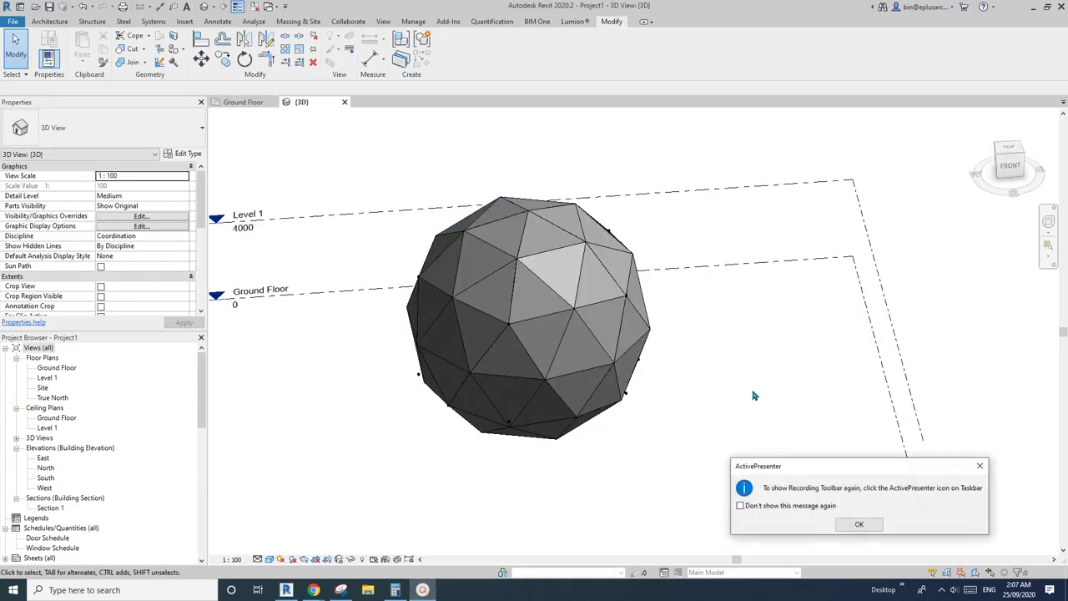
left_click(751, 391)
middle_click_drag(741, 400, 660, 394, "shift")
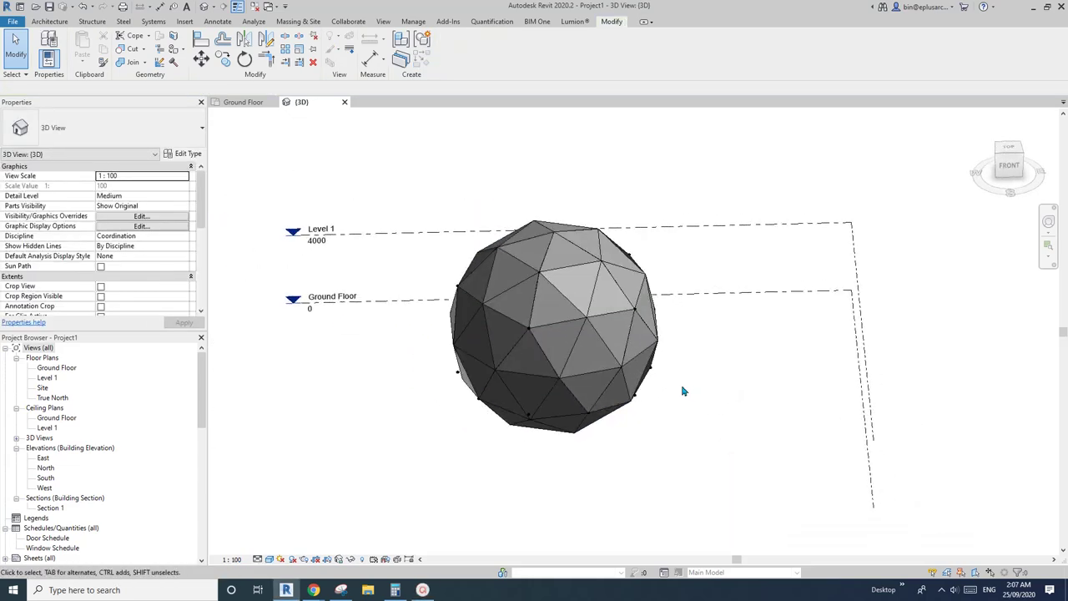
Step: Open the recent project 20200924.0001.rfa.rvt and examine its blue geodesic sphere's triangular facets from several angles
left_click(13, 21)
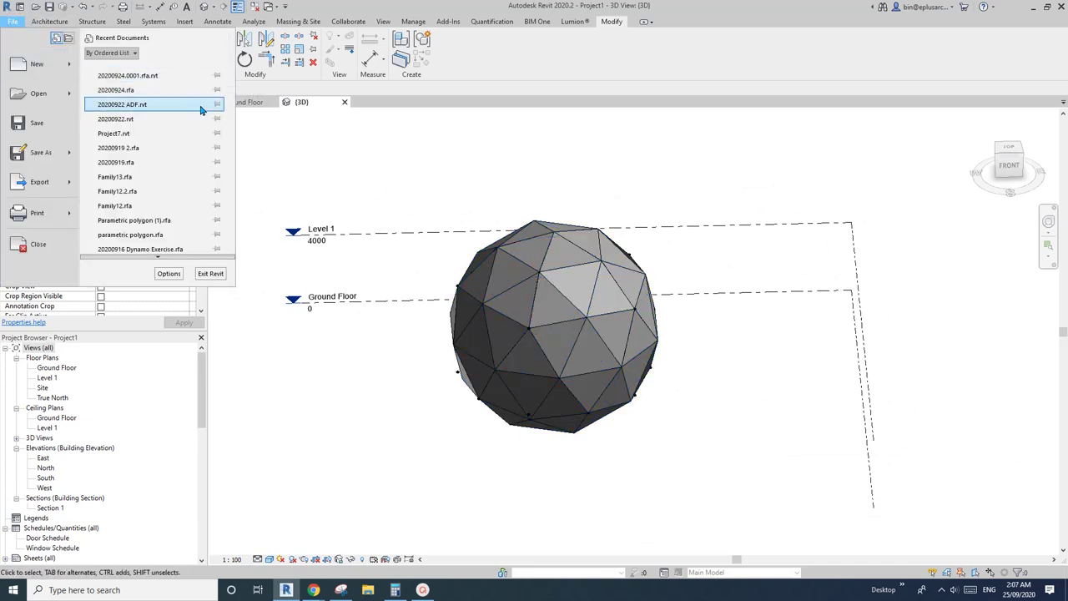
left_click(144, 77)
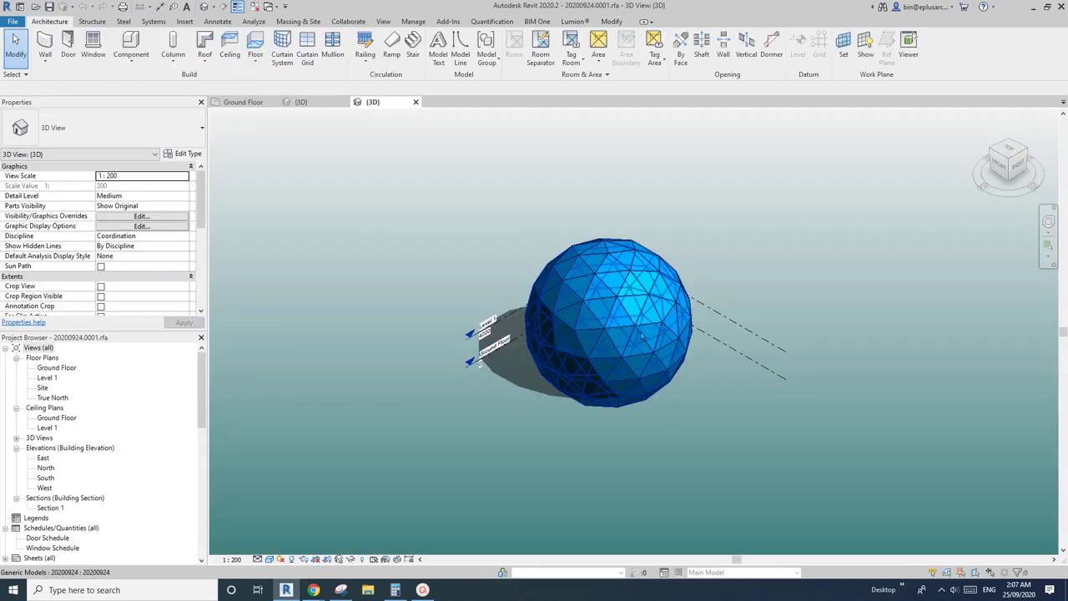
scroll(620, 335, "up", 2)
left_click(642, 341)
mouse_move(642, 341)
middle_mouse_down("shift")
mouse_move(536, 358)
mouse_move(565, 341)
mouse_move(666, 334)
mouse_move(701, 231)
mouse_move(642, 320)
mouse_move(664, 314)
mouse_move(636, 318)
middle_mouse_up("shift")
key("Escape")
scroll(596, 356, "down", 1)
scroll(627, 339, "up", 2)
scroll(671, 296, "down", 2)
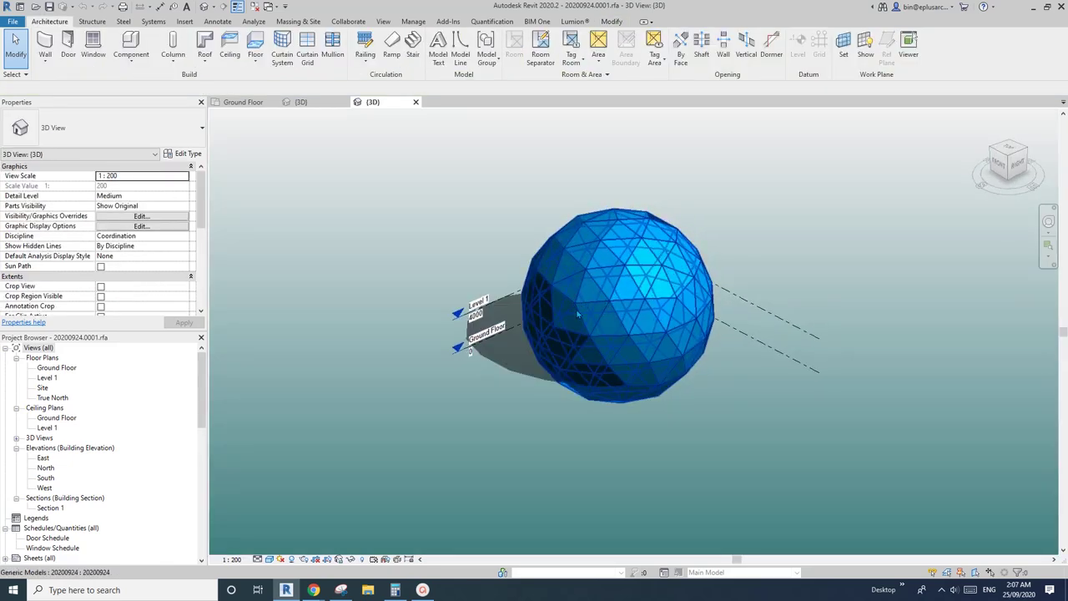
middle_click_drag(659, 366, 670, 277, "shift")
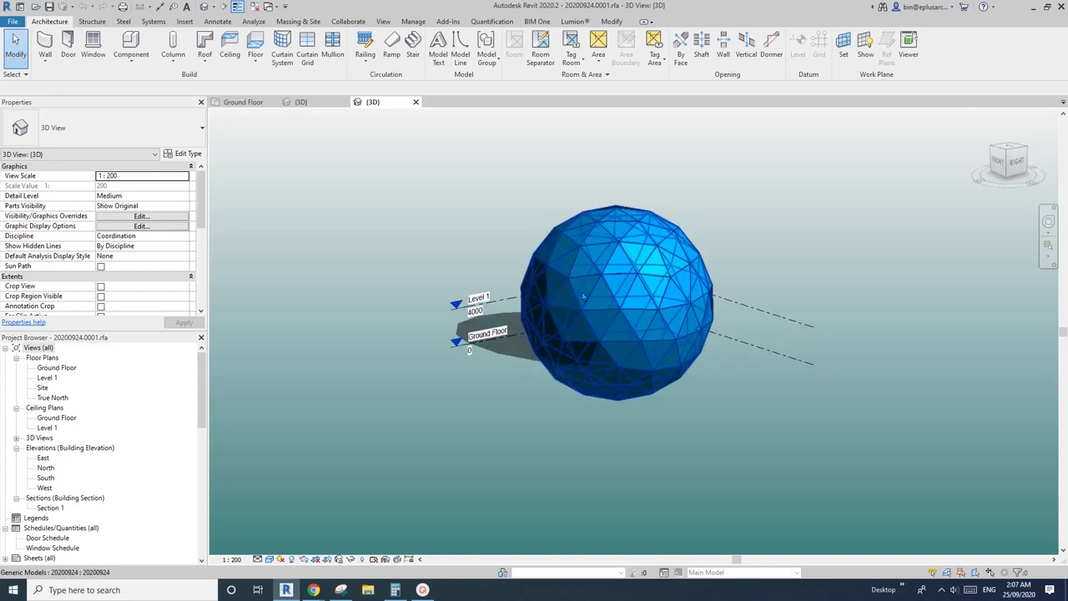
middle_click_drag(639, 333, 654, 296, "shift")
scroll(586, 348, "up", 1)
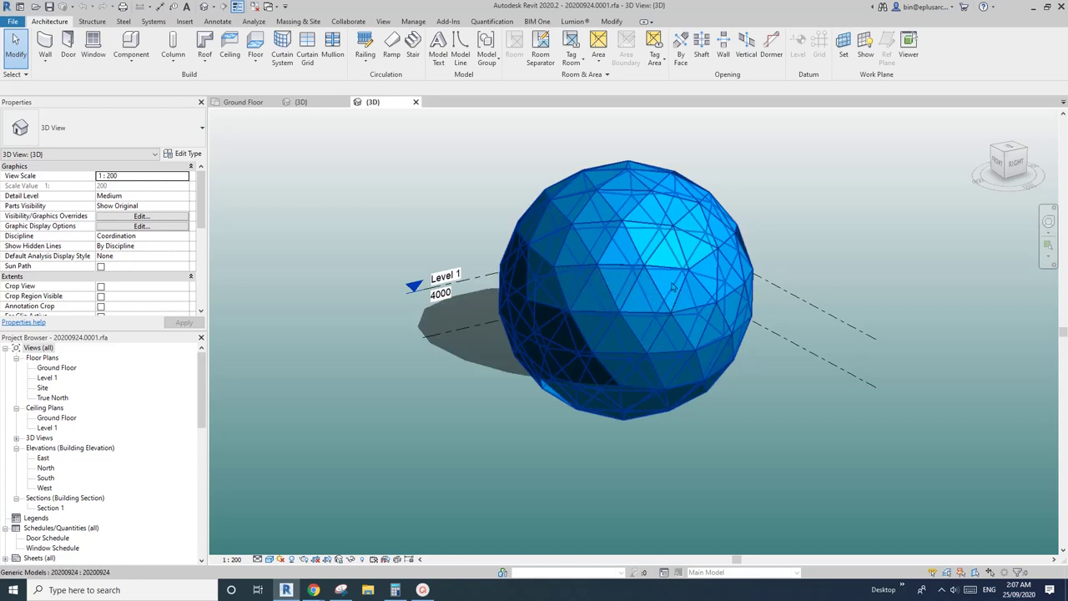
mouse_move(621, 311)
middle_mouse_down("shift")
mouse_move(672, 302)
mouse_move(625, 291)
mouse_move(603, 312)
middle_mouse_up("shift")
scroll(629, 377, "down", 1)
mouse_move(630, 378)
middle_mouse_down("shift")
mouse_move(652, 415)
mouse_move(632, 407)
middle_mouse_up("shift")
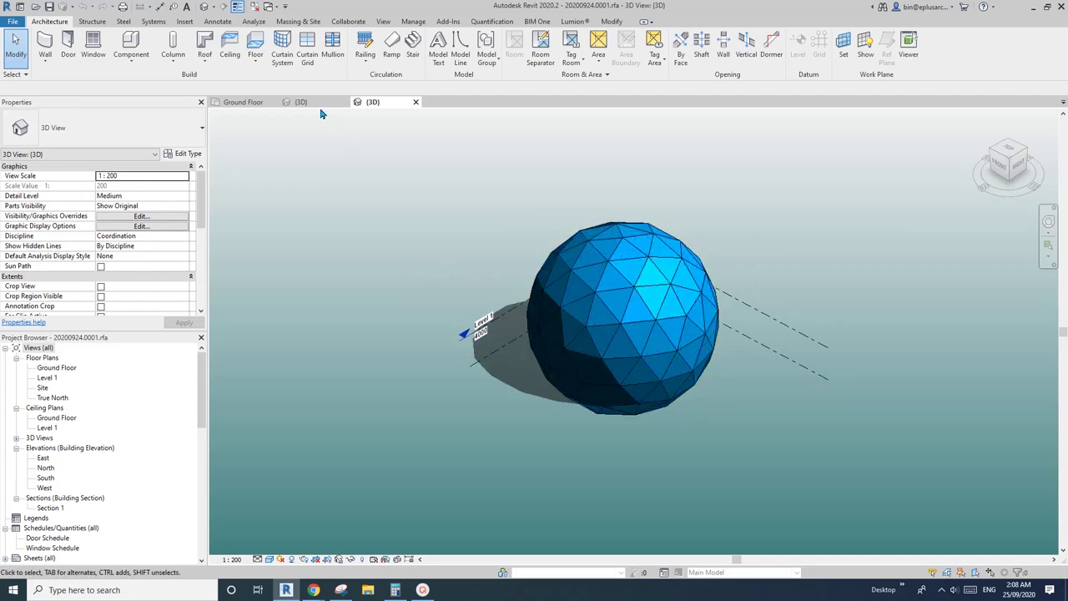
Step: Close the inactive views and return to Project1's 3D view to look over the gray sphere
left_click(253, 7)
left_click(251, 102)
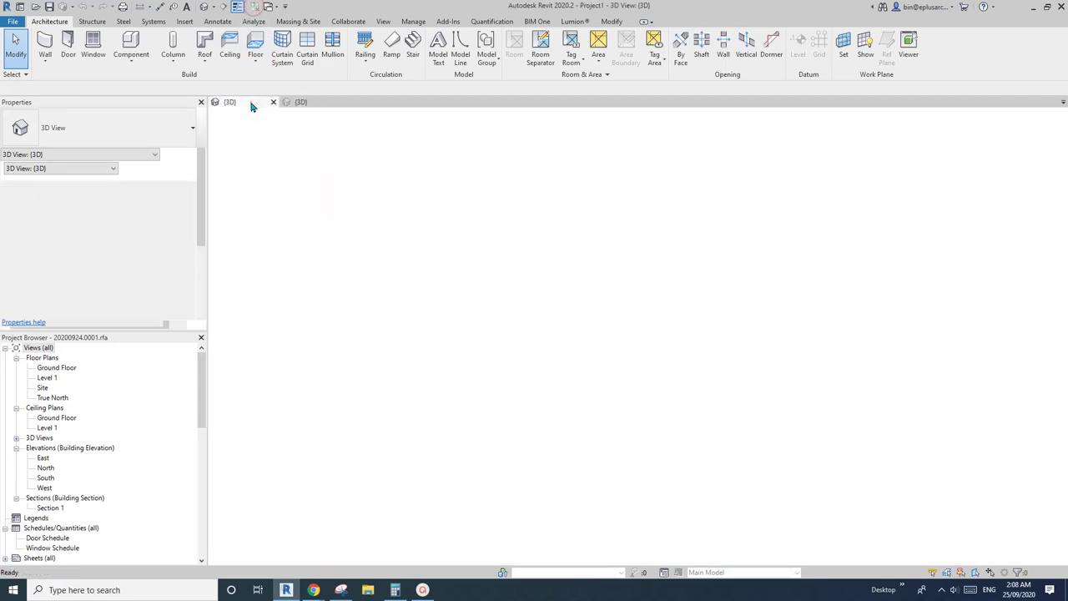
middle_click_drag(601, 315, 781, 371, "shift")
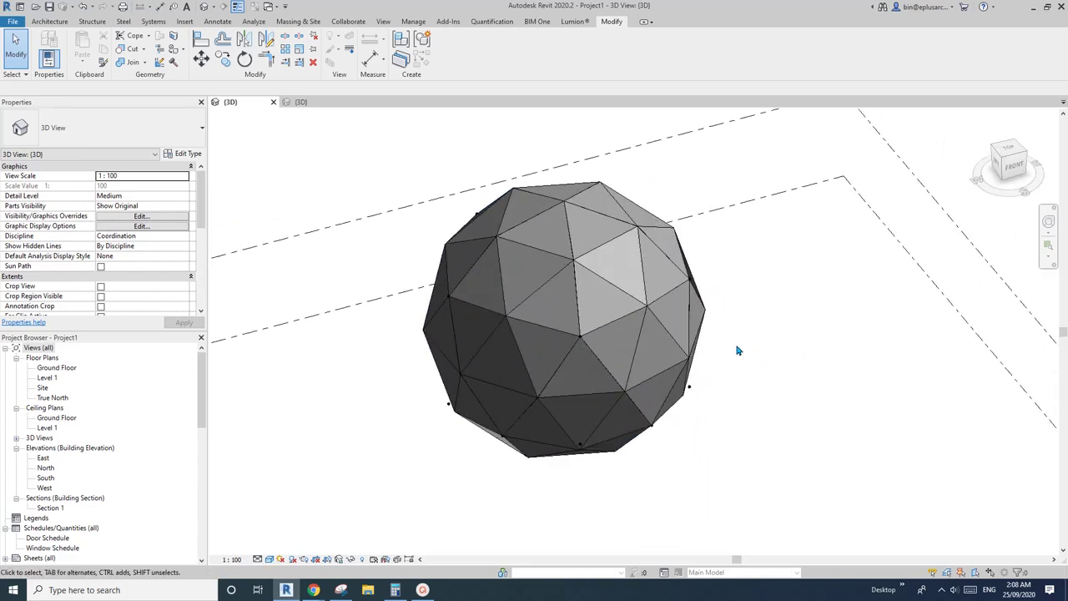